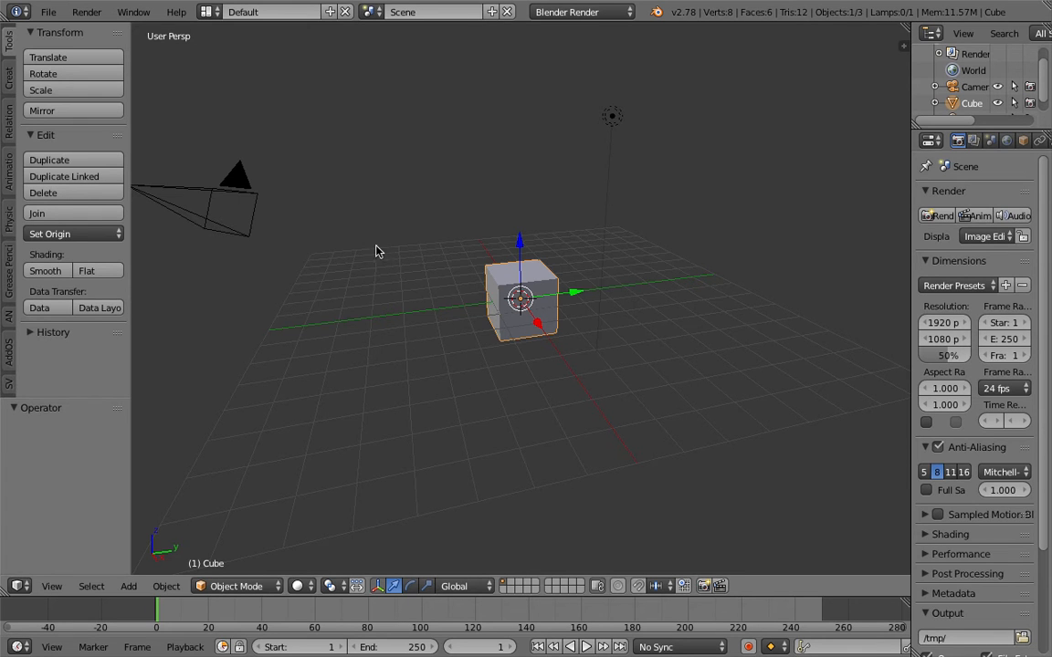
# Open the recent file ANSV_particle_tracing_one_004.blend.
pyautogui.moveTo(377, 251); pyautogui.dragTo(418, 227, button='middle')
pyautogui.click(47, 12)
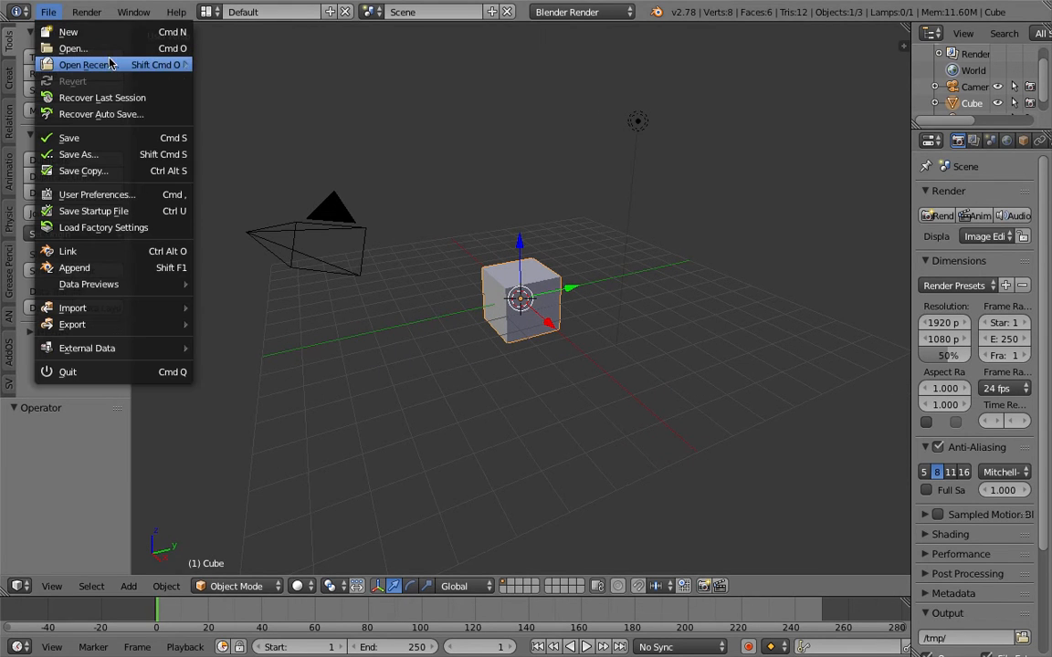
pyautogui.moveTo(143, 64)
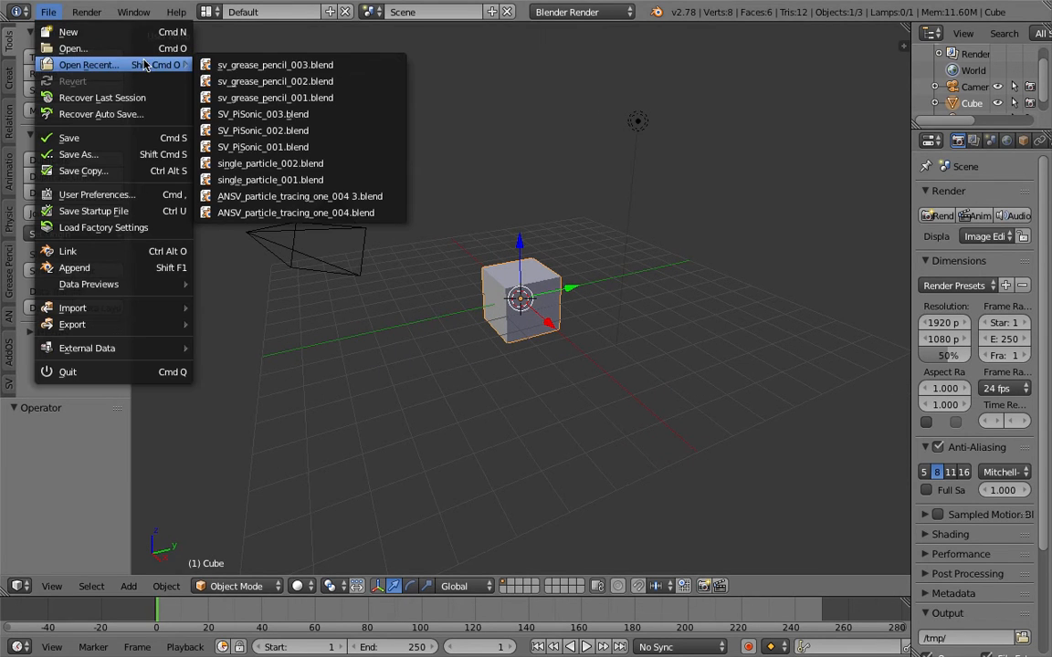
pyautogui.click(339, 215)
# Play the particle animation from the first frame and stop it.
pyautogui.click(934, 646)
pyautogui.click(982, 646)
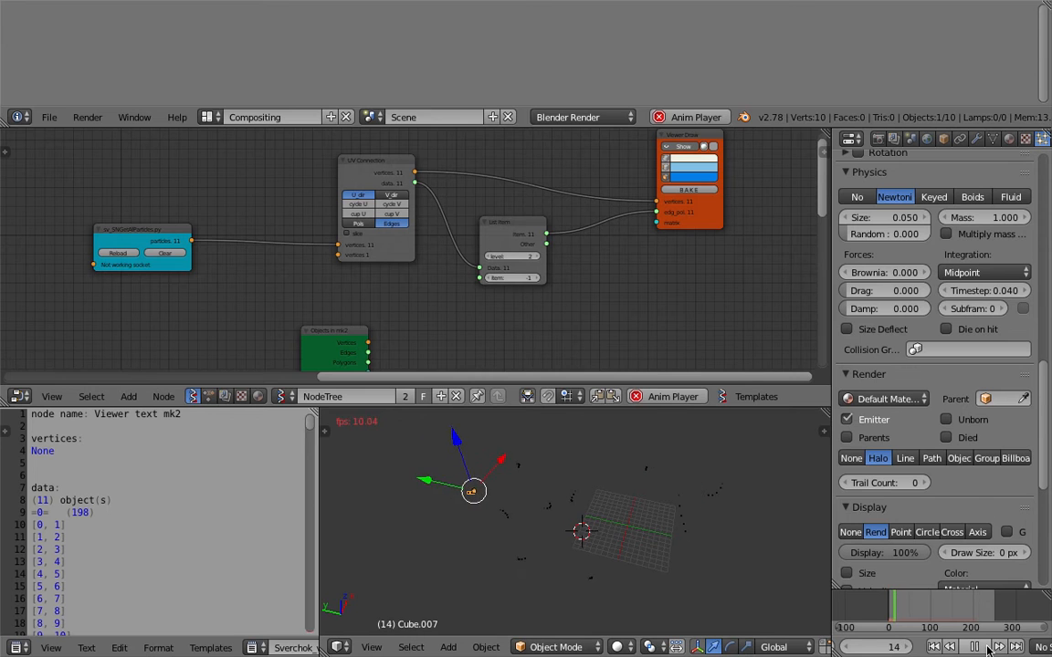
pyautogui.click(987, 648)
# Delete the List Item node and link UV Connection's data output directly to Viewer Draw's edg_pol input.
pyautogui.click(514, 224)
pyautogui.moveTo(509, 224); pyautogui.dragTo(521, 229)
pyautogui.press('x')
pyautogui.moveTo(414, 183)
pyautogui.mouseDown()
pyautogui.moveTo(644, 219)
pyautogui.moveTo(657, 212)
pyautogui.mouseUp()
# Replay the animation from the start with the direct edge link, then stop it.
pyautogui.click(934, 646)
pyautogui.click(982, 646)
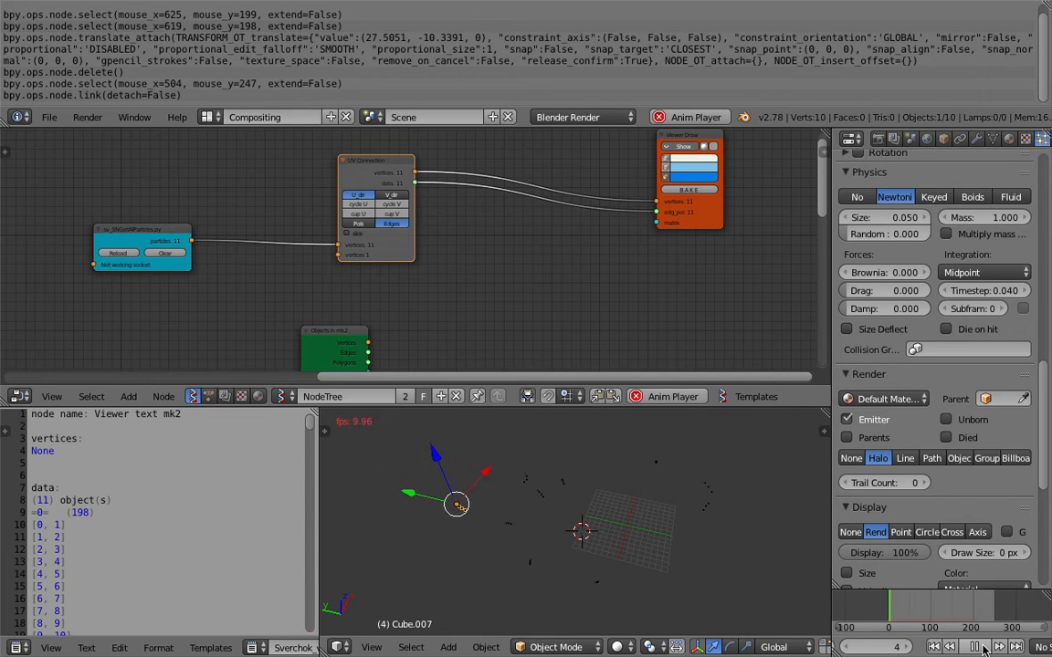
pyautogui.click(984, 646)
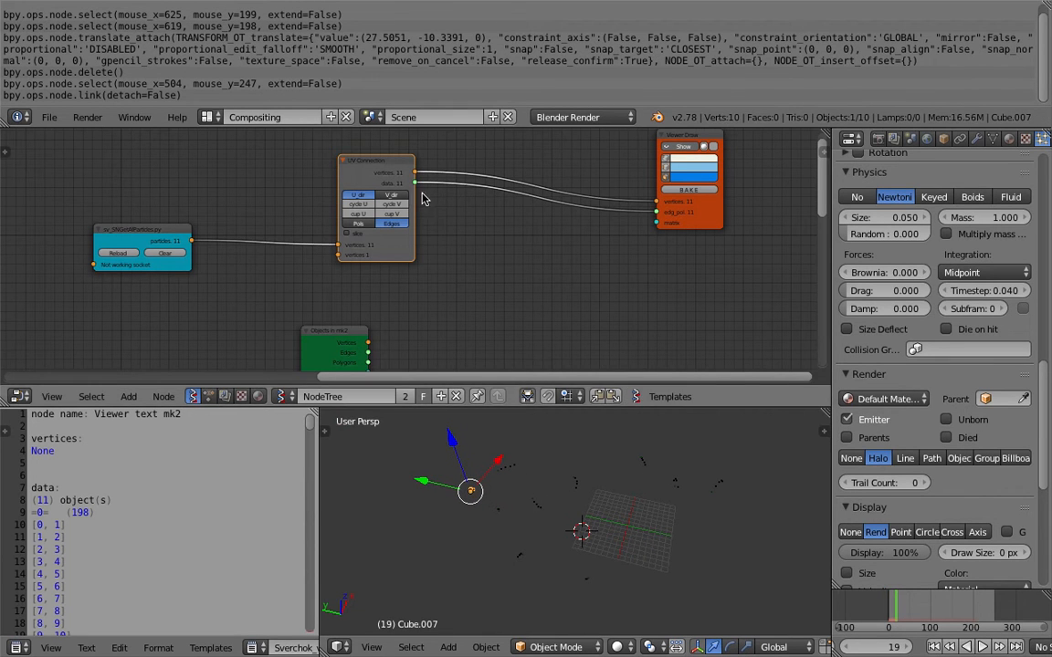
# Move the UV Connection node closer to Viewer Draw and enable vertex and edge display in Viewer Draw.
pyautogui.moveTo(412, 157); pyautogui.dragTo(473, 151)
pyautogui.click(665, 162)
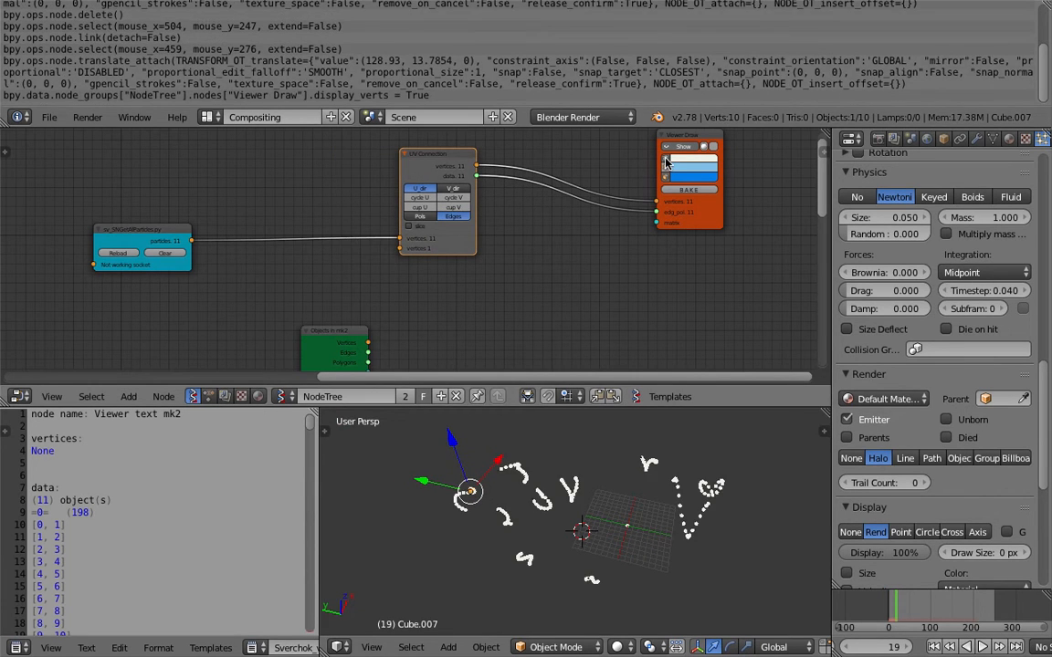
pyautogui.doubleClick(666, 161)
pyautogui.click(666, 172)
pyautogui.click(665, 171)
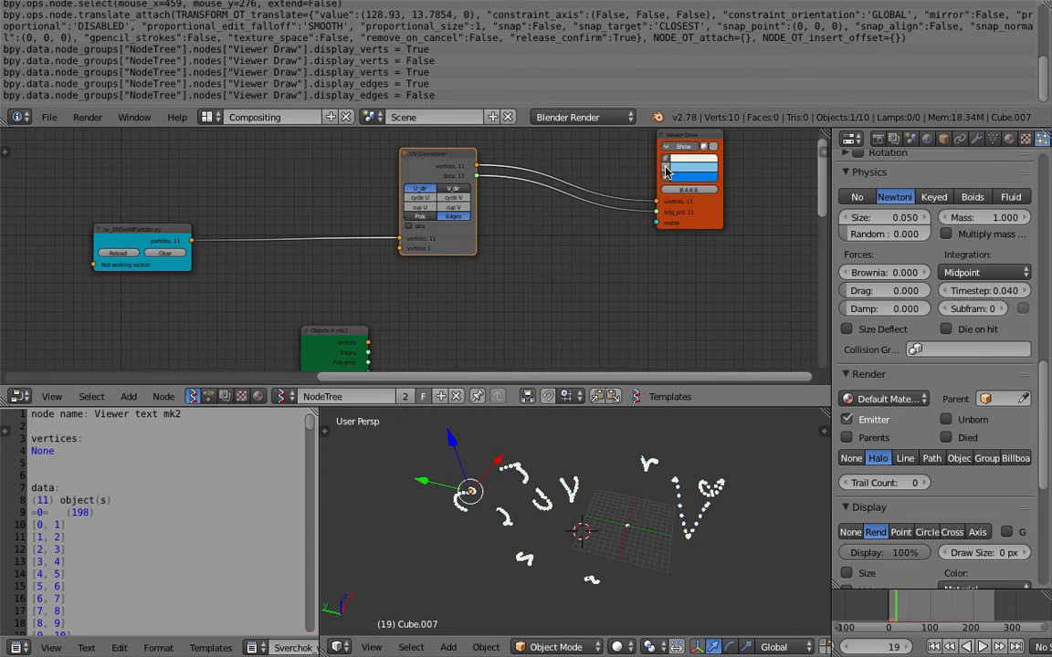
pyautogui.click(666, 172)
# Play the animation from the first frame, stop it, and examine the particle trails in the 3D view.
pyautogui.click(933, 647)
pyautogui.click(982, 647)
pyautogui.moveTo(617, 550); pyautogui.dragTo(585, 511, button='middle')
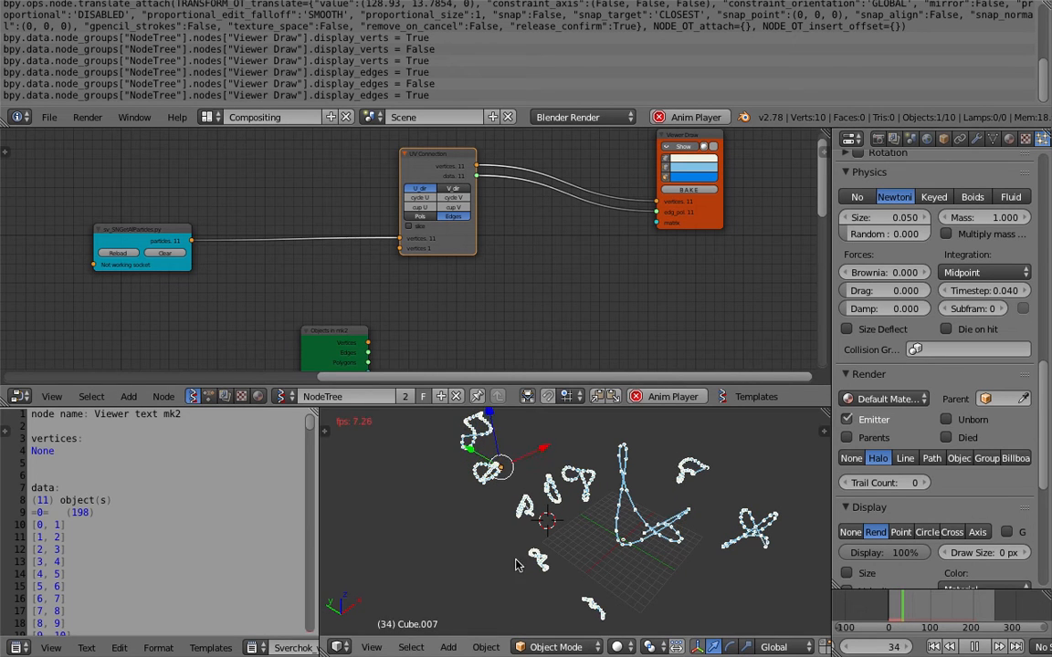
pyautogui.click(975, 646)
pyautogui.moveTo(645, 527); pyautogui.dragTo(678, 517, button='middle')
pyautogui.scroll(2, 679, 517)
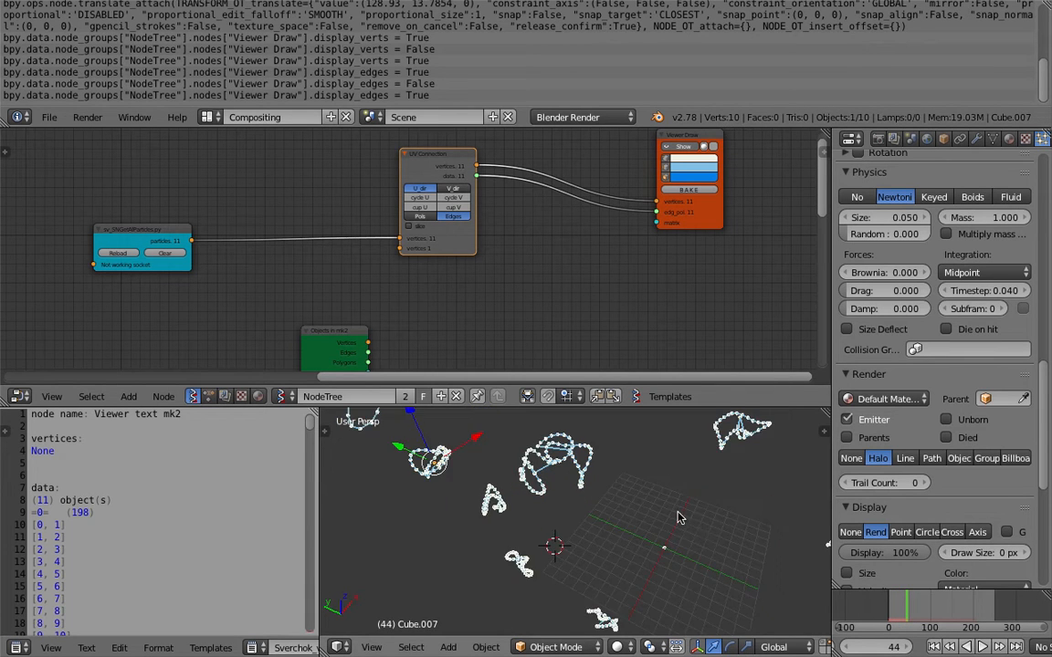
pyautogui.scroll(-1, 697, 532)
pyautogui.moveTo(744, 540); pyautogui.dragTo(714, 526, button='middle')
pyautogui.scroll(-1, 714, 526)
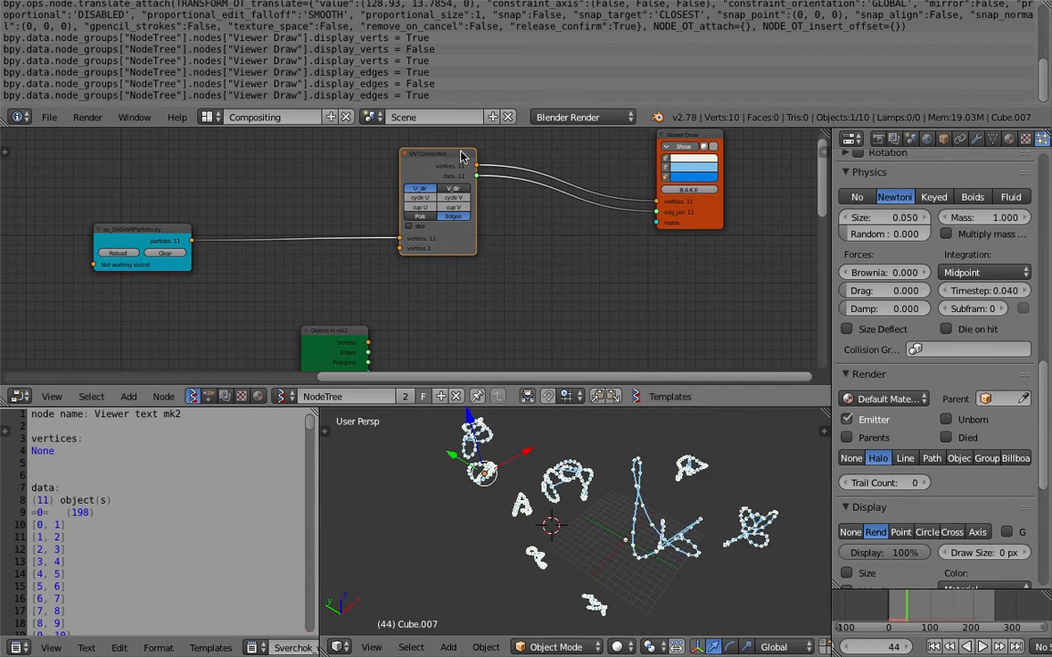
# Move the UV Connection and Objects in mk2 nodes away from Viewer Draw to make room between them.
pyautogui.moveTo(427, 157); pyautogui.dragTo(357, 157)
pyautogui.moveTo(351, 334); pyautogui.dragTo(325, 345)
pyautogui.moveTo(535, 233); pyautogui.dragTo(514, 244, button='middle')
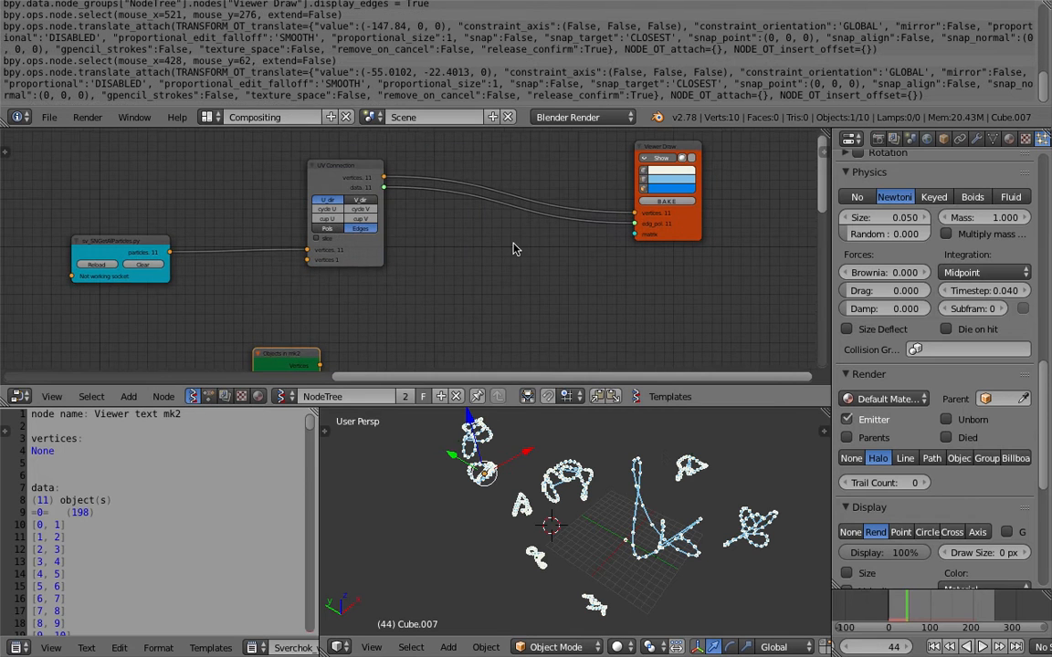
# Add a List Slice node and place it below the links between UV Connection and Viewer Draw.
pyautogui.hotkey('shift', 'a')
pyautogui.click(484, 254)
pyautogui.write('list item')
pyautogui.press('BackSpace')
pyautogui.press('BackSpace')
pyautogui.press('BackSpace')
pyautogui.press('BackSpace')
pyautogui.press('BackSpace')
pyautogui.press('BackSpace')
pyautogui.write('t sli')
pyautogui.press('Return')
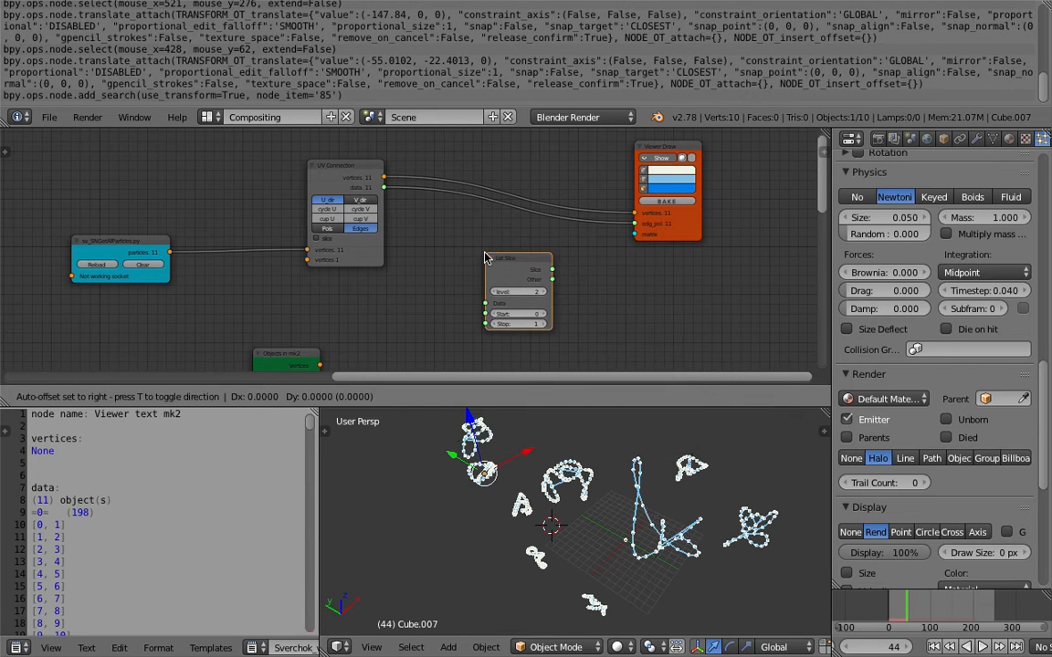
pyautogui.click(481, 253)
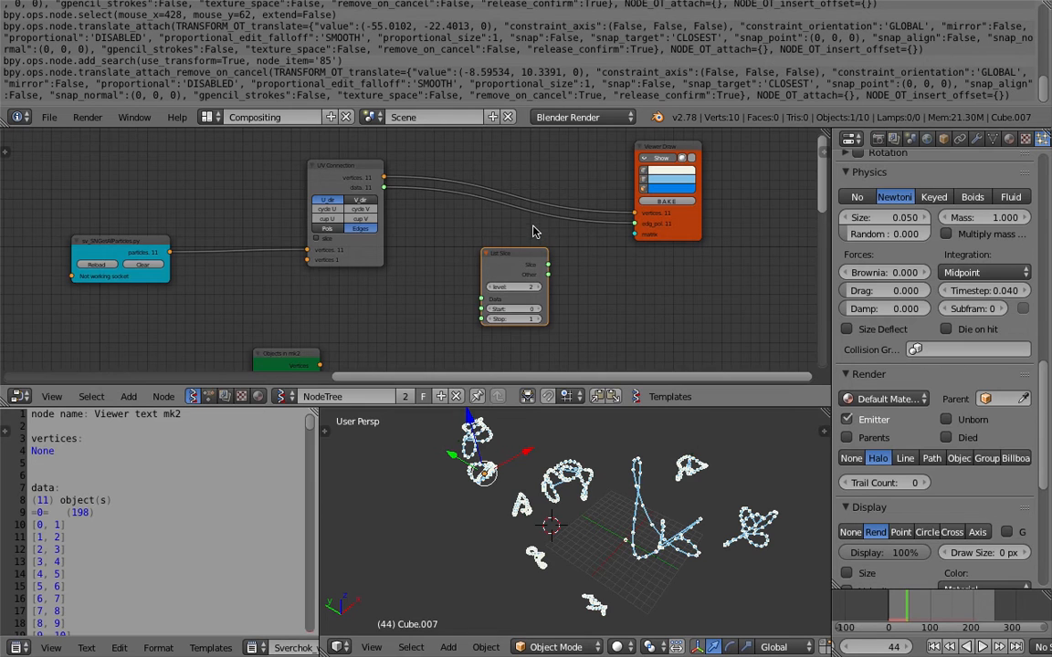
pyautogui.moveTo(525, 216); pyautogui.dragTo(497, 206, button='middle')
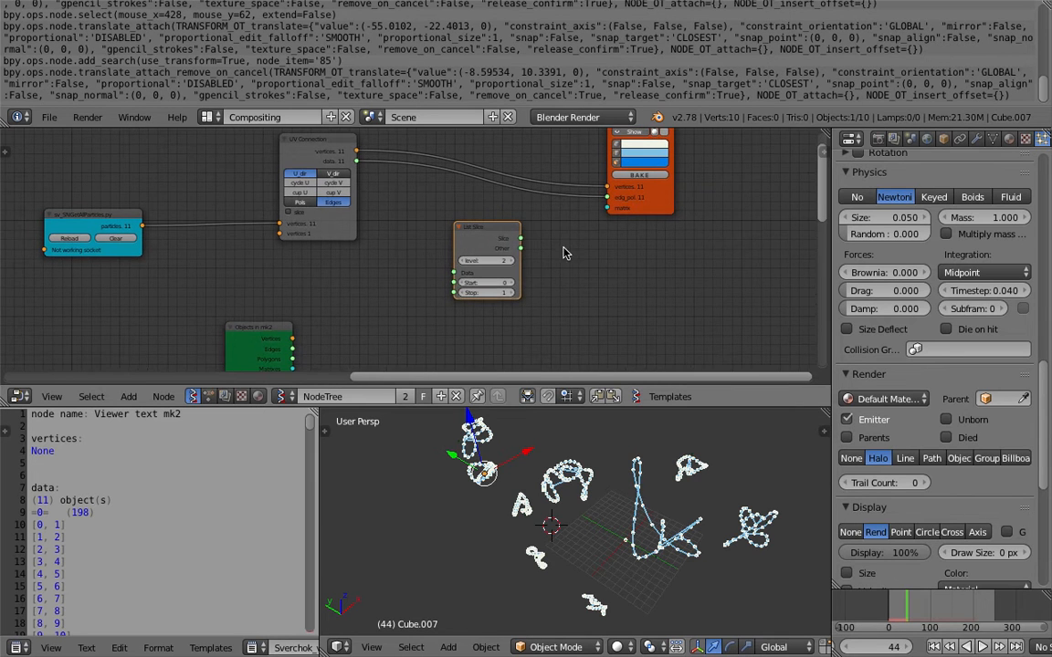
pyautogui.moveTo(507, 258); pyautogui.dragTo(490, 248)
pyautogui.scroll(1, 491, 247)
pyautogui.moveTo(491, 247); pyautogui.dragTo(506, 264, button='middle')
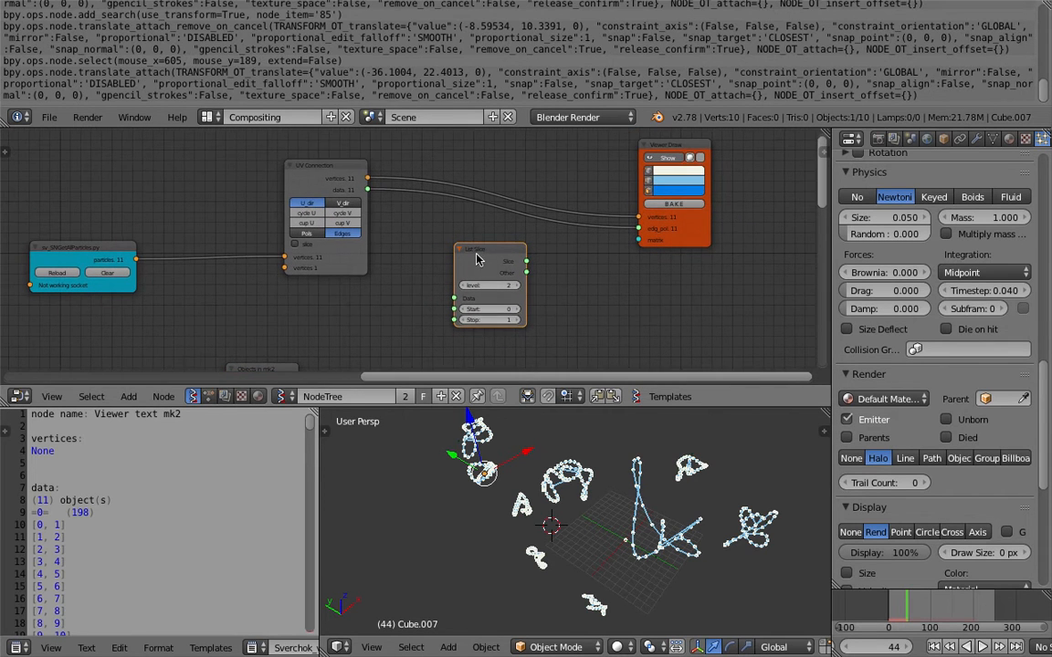
# Link UV Connection's data output through the List Slice node's Slice output into Viewer Draw's edg_pol input.
pyautogui.moveTo(594, 511); pyautogui.dragTo(650, 513, button='middle')
pyautogui.moveTo(369, 191); pyautogui.dragTo(467, 285)
pyautogui.moveTo(485, 258); pyautogui.dragTo(468, 241)
pyautogui.scroll(1, 496, 244)
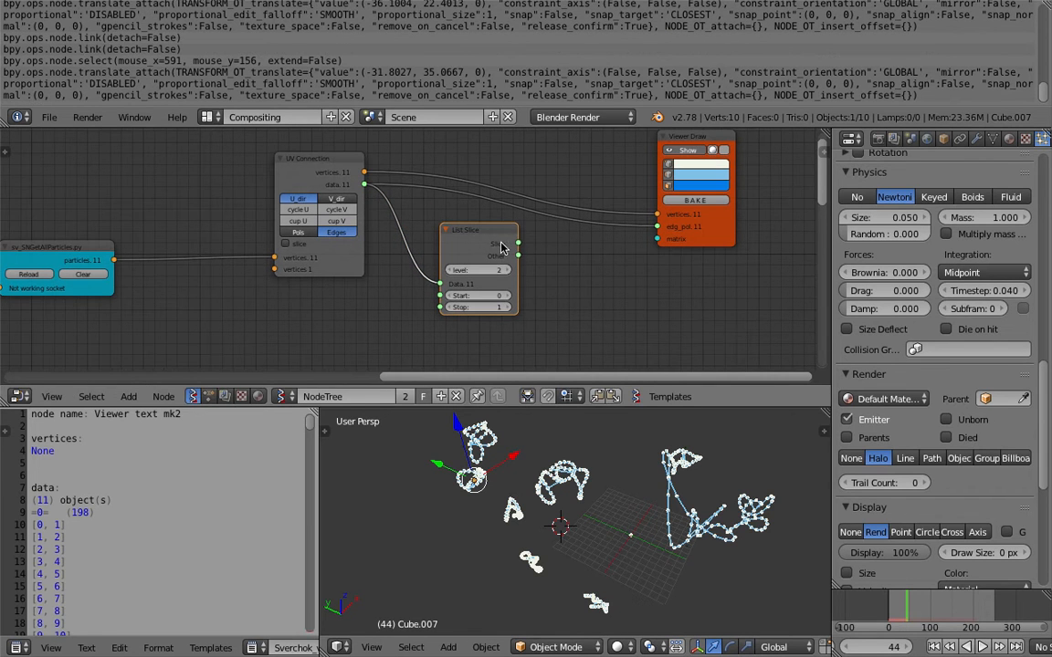
pyautogui.moveTo(524, 246); pyautogui.dragTo(657, 226)
# Add a Frame info node below UV Connection and link its Current Frame output to List Slice's Stop input.
pyautogui.moveTo(586, 281)
pyautogui.mouseDown(button='middle')
pyautogui.moveTo(601, 270)
pyautogui.moveTo(585, 267)
pyautogui.mouseUp(button='middle')
pyautogui.scroll(2, 554, 284)
pyautogui.hotkey('ctrl', 'a')
pyautogui.write('frame')
pyautogui.press('Down')
pyautogui.press('Return')
pyautogui.click(337, 282)
pyautogui.moveTo(426, 304); pyautogui.dragTo(497, 285)
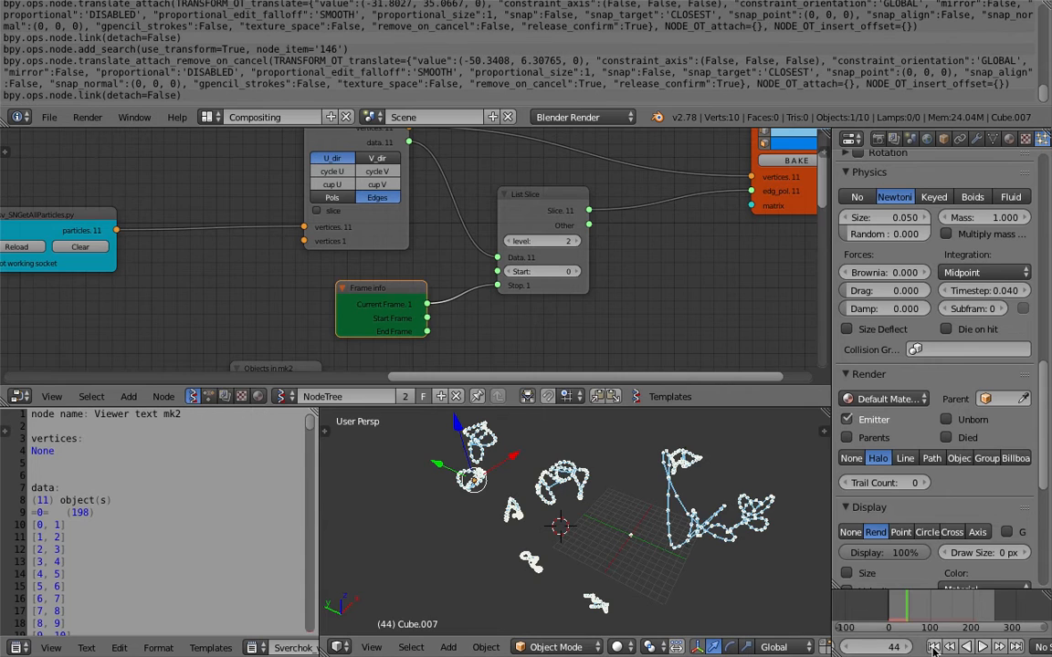
# Play the animation from the first frame to check the frame-driven edges, then stop it.
pyautogui.click(933, 647)
pyautogui.click(982, 648)
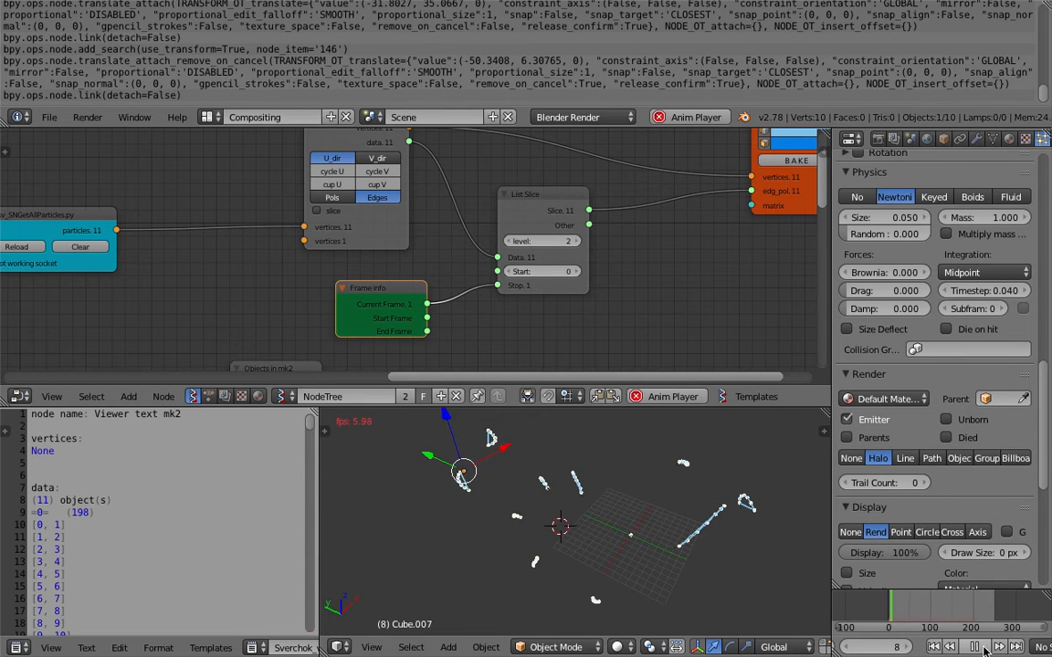
pyautogui.hotkey('alt', 'a')
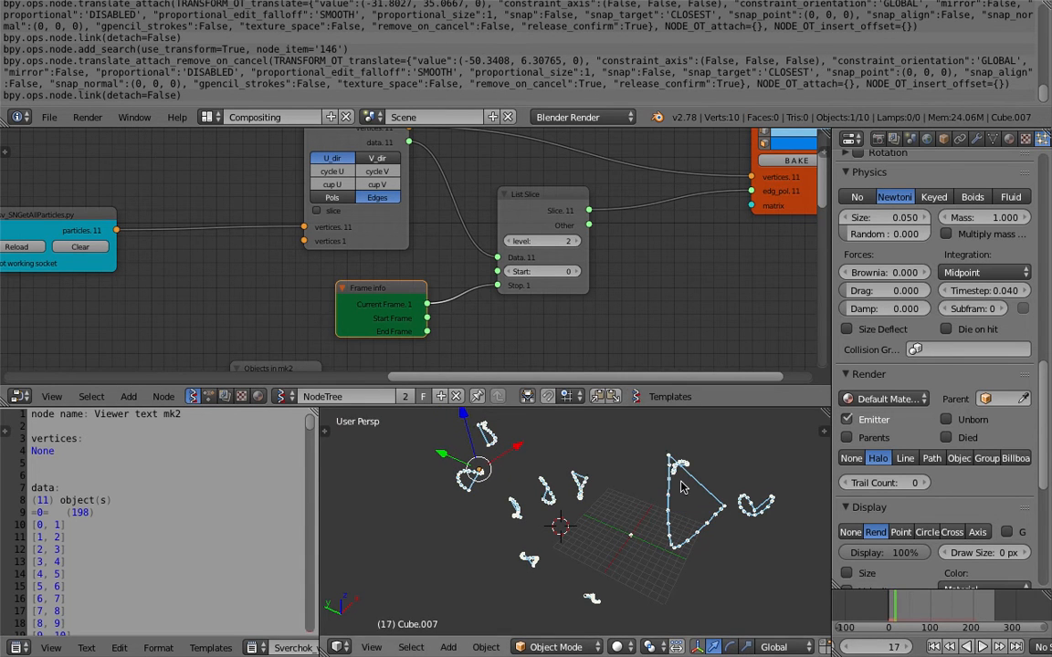
# Set the List Slice level to 1 and replay the animation from the start to check the open trails.
pyautogui.click(510, 242)
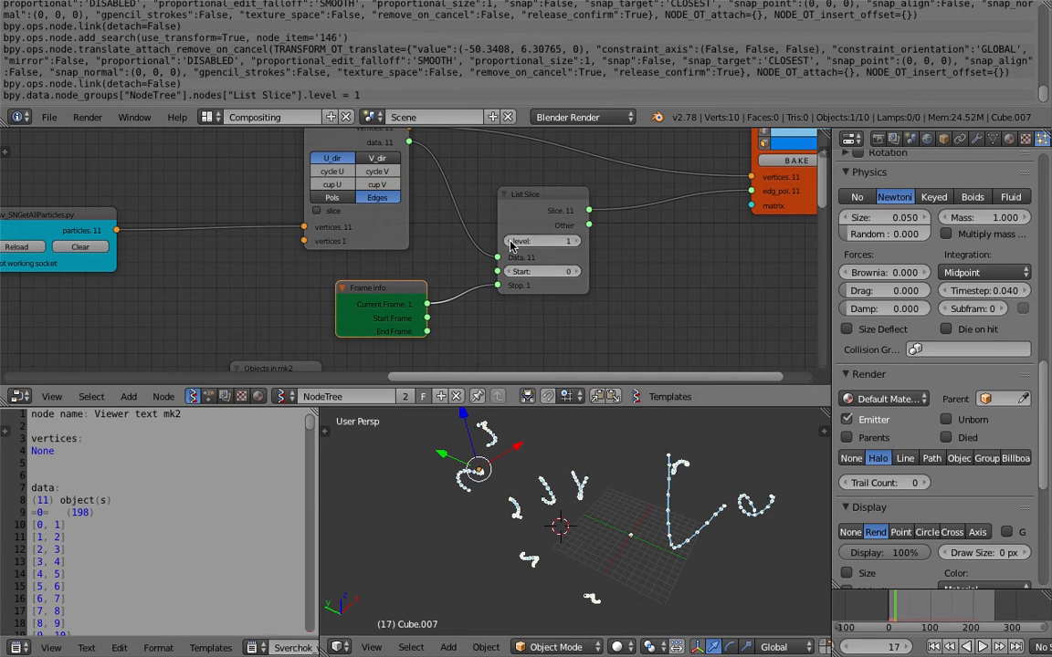
pyautogui.click(936, 648)
pyautogui.click(983, 647)
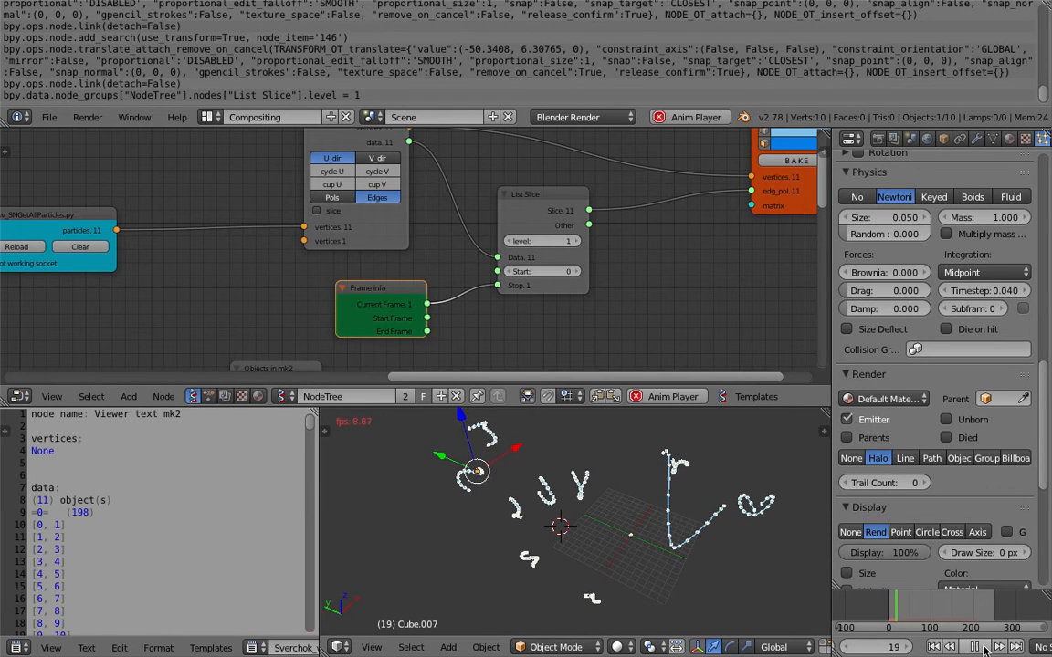
pyautogui.click(983, 647)
pyautogui.moveTo(771, 547); pyautogui.dragTo(710, 531, button='middle')
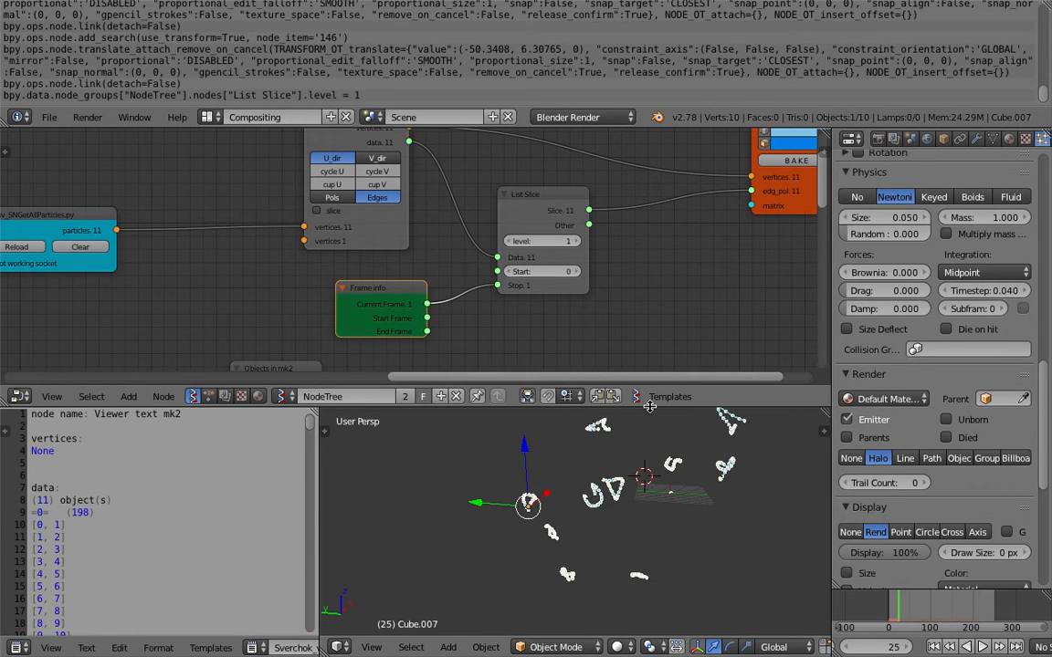
# Make the node editor taller and delete the stray node beside the sv_SNGetAllParticles.py node.
pyautogui.moveTo(585, 386); pyautogui.dragTo(584, 445)
pyautogui.scroll(-3, 599, 308)
pyautogui.moveTo(599, 308); pyautogui.dragTo(582, 266, button='middle')
pyautogui.scroll(-3, 596, 280)
pyautogui.moveTo(487, 287); pyautogui.dragTo(658, 286, button='middle')
pyautogui.click(261, 165)
pyautogui.press('x')
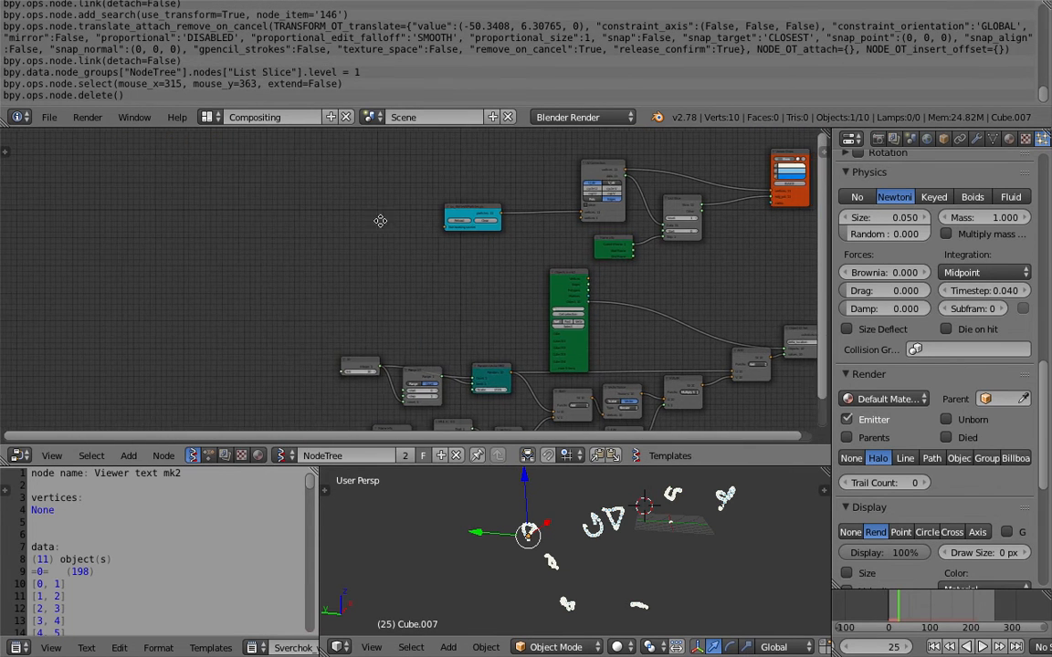
# Nudge the Objects in mk2 node upward and maximize the node editor.
pyautogui.scroll(1, 411, 274)
pyautogui.moveTo(566, 279); pyautogui.dragTo(465, 178, button='middle')
pyautogui.moveTo(466, 178); pyautogui.dragTo(472, 168)
pyautogui.moveTo(543, 302); pyautogui.dragTo(439, 324, button='middle')
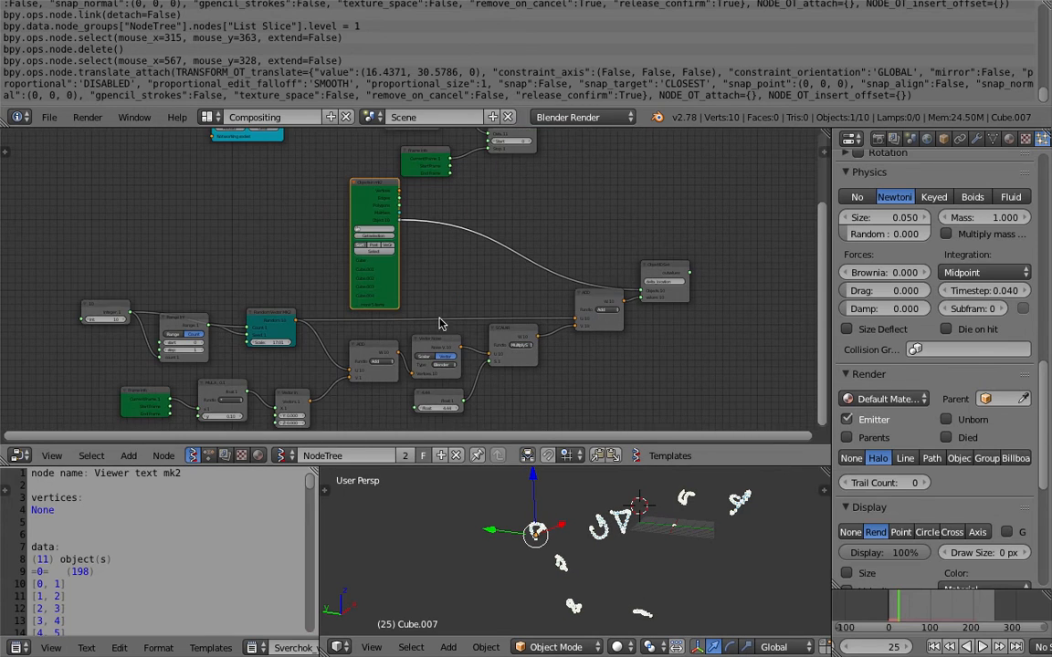
pyautogui.hotkey('shift', 'space')
# Rearrange the upper chain by repositioning the sv_SNGetAllParticles.py, UV Connection, Frame info and List Slice nodes.
pyautogui.scroll(1, 444, 300)
pyautogui.scroll(-2, 455, 297)
pyautogui.moveTo(513, 246); pyautogui.dragTo(501, 342, button='middle')
pyautogui.scroll(3, 500, 342)
pyautogui.moveTo(295, 196); pyautogui.dragTo(323, 117)
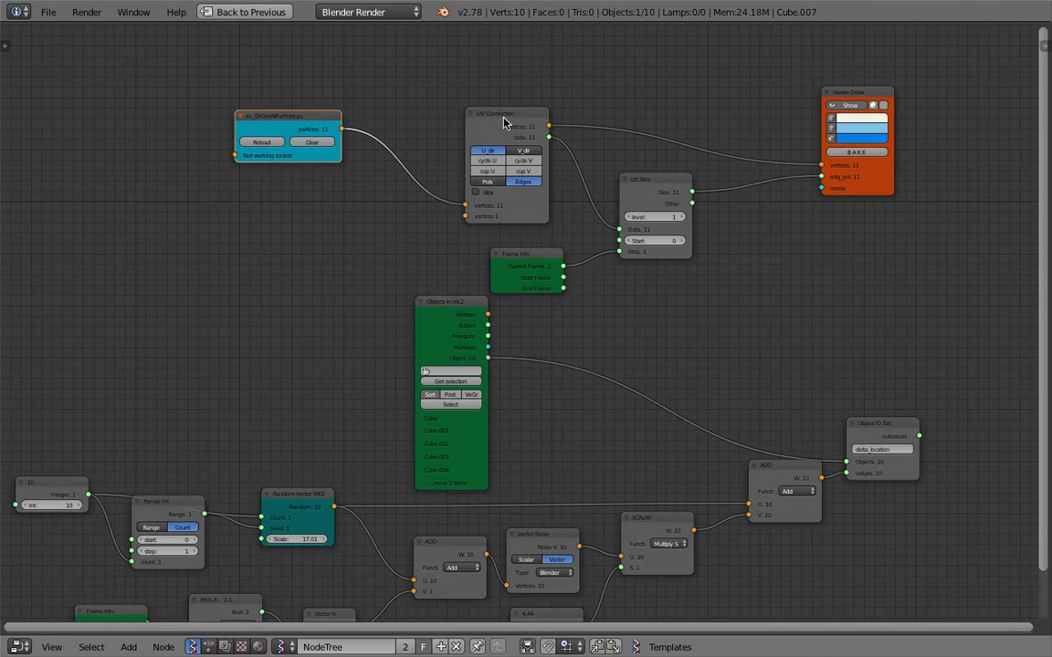
pyautogui.moveTo(505, 115); pyautogui.dragTo(528, 70)
pyautogui.moveTo(540, 250); pyautogui.dragTo(537, 200)
pyautogui.moveTo(292, 117); pyautogui.dragTo(324, 139)
pyautogui.moveTo(661, 184); pyautogui.dragTo(661, 142)
pyautogui.scroll(2, 284, 207)
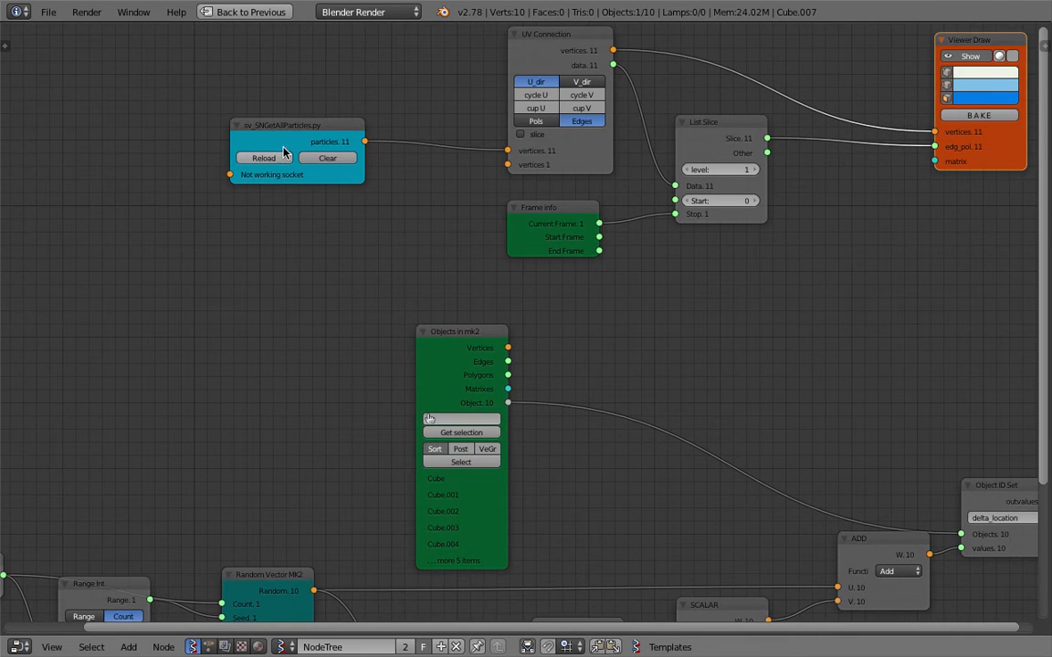
# Reposition the Objects in mk2 node and the Object ID Set node it feeds.
pyautogui.scroll(-4, 194, 131)
pyautogui.moveTo(360, 347); pyautogui.dragTo(312, 123, button='middle')
pyautogui.scroll(3, 408, 169)
pyautogui.moveTo(408, 169); pyautogui.dragTo(486, 207, button='middle')
pyautogui.scroll(-1, 486, 206)
pyautogui.moveTo(515, 97); pyautogui.dragTo(637, 61)
pyautogui.moveTo(614, 100); pyautogui.dragTo(573, 124, button='middle')
pyautogui.moveTo(614, 231); pyautogui.dragTo(565, 196, button='middle')
pyautogui.moveTo(855, 230); pyautogui.dragTo(891, 213)
pyautogui.moveTo(836, 176); pyautogui.dragTo(742, 177, button='middle')
pyautogui.scroll(2, 806, 168)
pyautogui.scroll(-1, 813, 228)
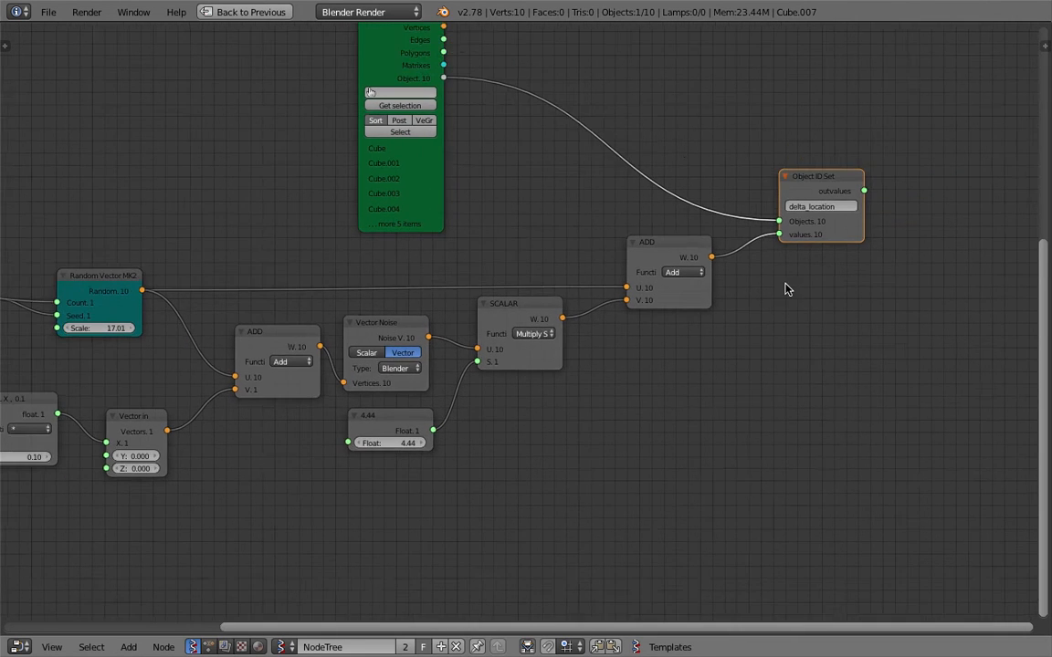
# Space out the ADD, SCALAR, Vector Noise, 4.44 float and Random Vector MK2 nodes in the lower chain.
pyautogui.moveTo(673, 244); pyautogui.dragTo(741, 218, button='middle')
pyautogui.moveTo(732, 217); pyautogui.dragTo(746, 228)
pyautogui.moveTo(668, 246); pyautogui.dragTo(767, 195, button='middle')
pyautogui.moveTo(833, 189); pyautogui.dragTo(792, 183)
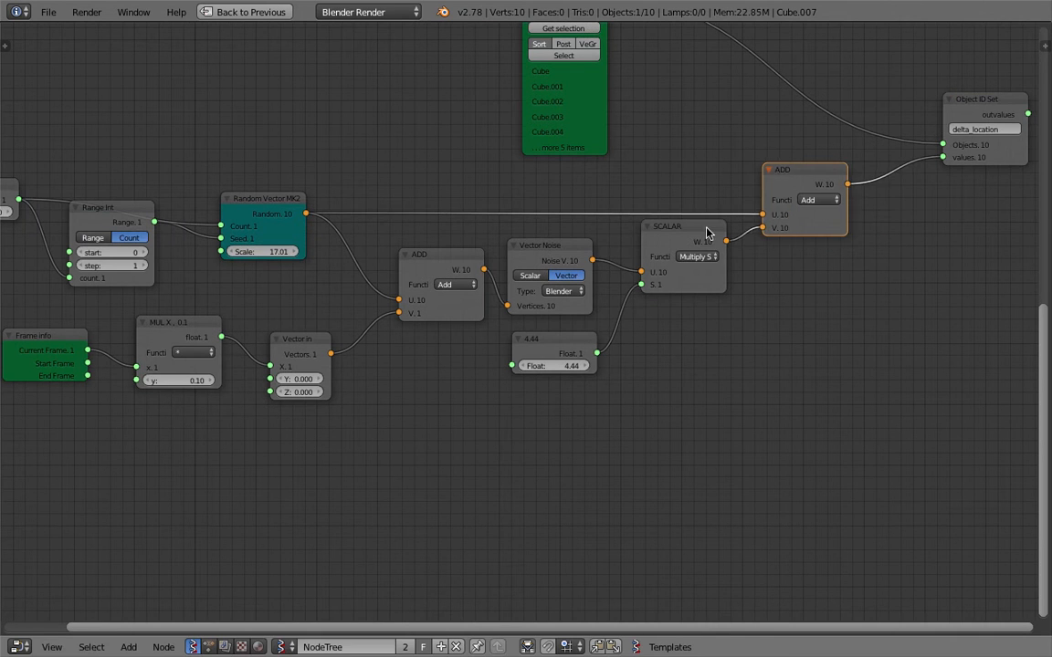
pyautogui.moveTo(705, 230); pyautogui.dragTo(713, 248)
pyautogui.moveTo(561, 247); pyautogui.dragTo(567, 256)
pyautogui.moveTo(526, 336); pyautogui.dragTo(523, 359)
pyautogui.moveTo(456, 253); pyautogui.dragTo(457, 272)
pyautogui.moveTo(455, 268); pyautogui.dragTo(621, 247, button='middle')
pyautogui.moveTo(444, 206)
pyautogui.mouseDown()
pyautogui.moveTo(437, 128)
pyautogui.moveTo(436, 202)
pyautogui.mouseUp()
pyautogui.moveTo(377, 199); pyautogui.dragTo(400, 183, button='middle')
# Select all nodes of the lower random-vector and noise chain and move them down together.
pyautogui.scroll(-1, 400, 184)
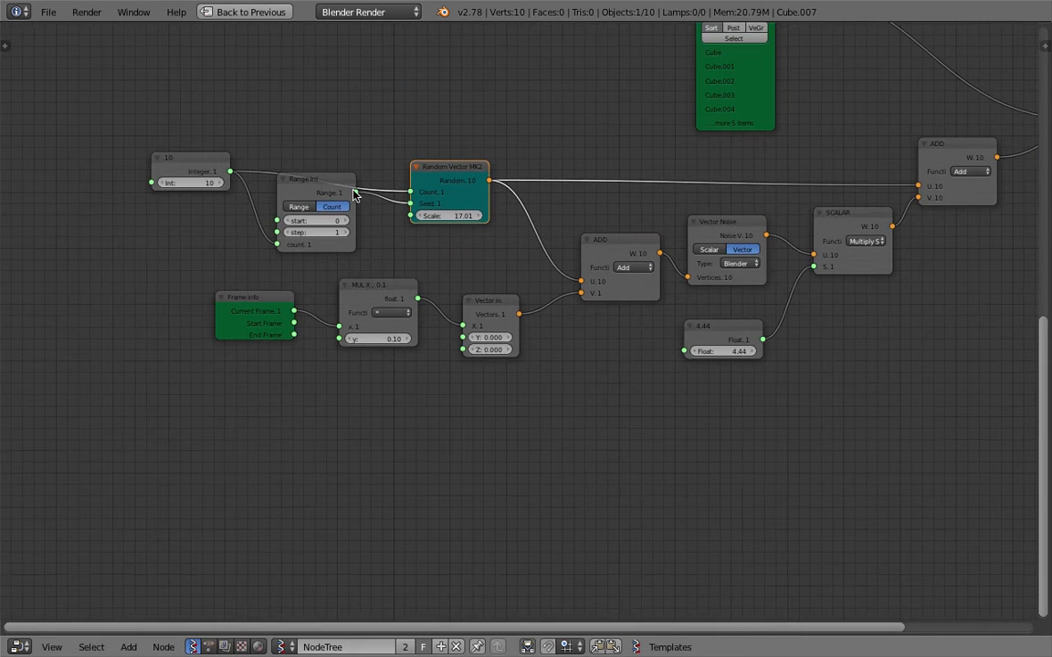
pyautogui.scroll(-1, 271, 167)
pyautogui.moveTo(584, 166); pyautogui.dragTo(528, 191, button='middle')
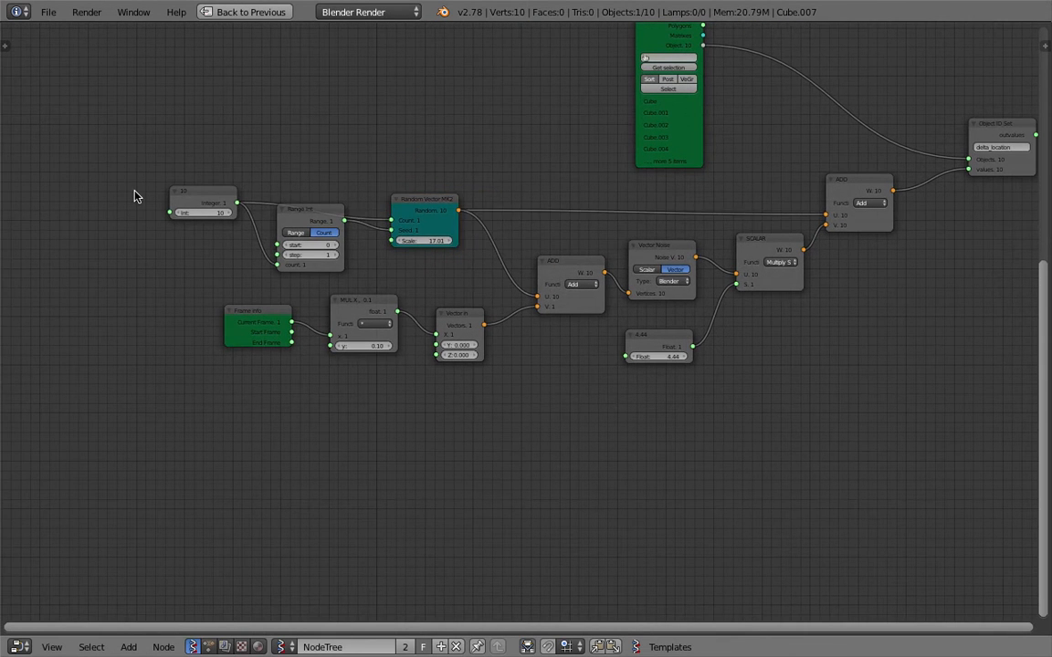
pyautogui.press('b')
pyautogui.moveTo(109, 183); pyautogui.dragTo(950, 434)
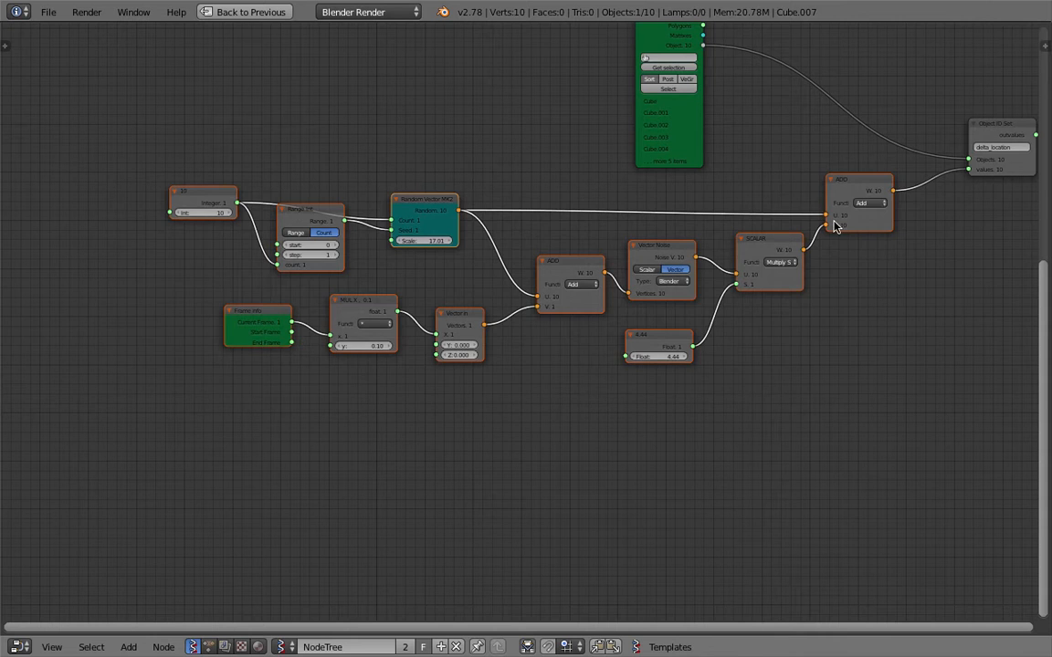
pyautogui.moveTo(845, 192); pyautogui.dragTo(811, 285)
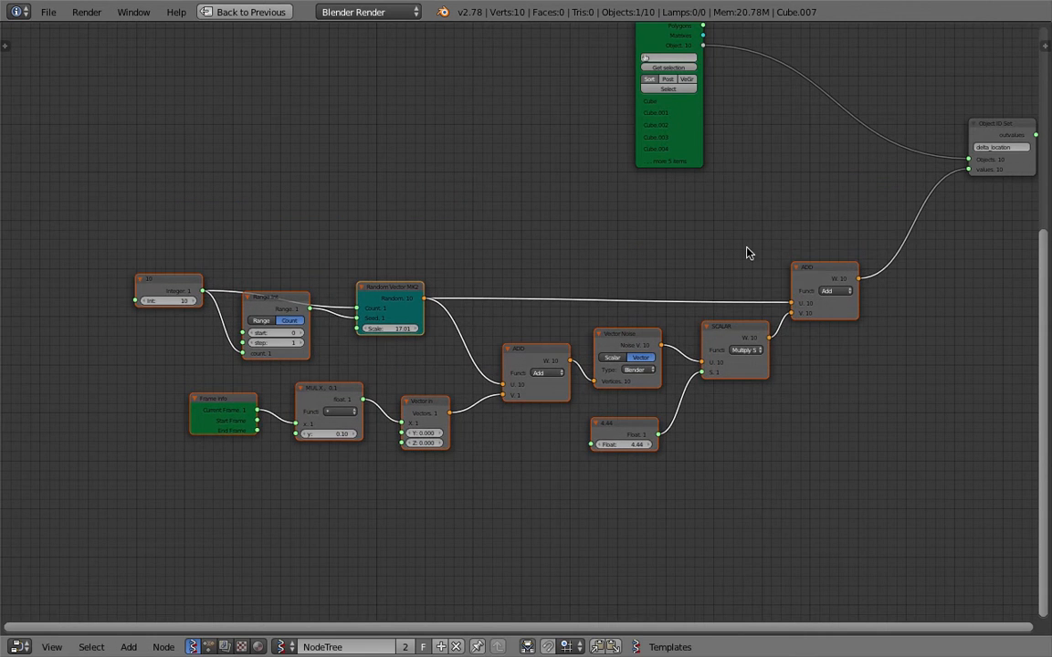
# Show the node editor's properties region and widen it to reveal the SV import/export settings.
pyautogui.scroll(-3, 746, 253)
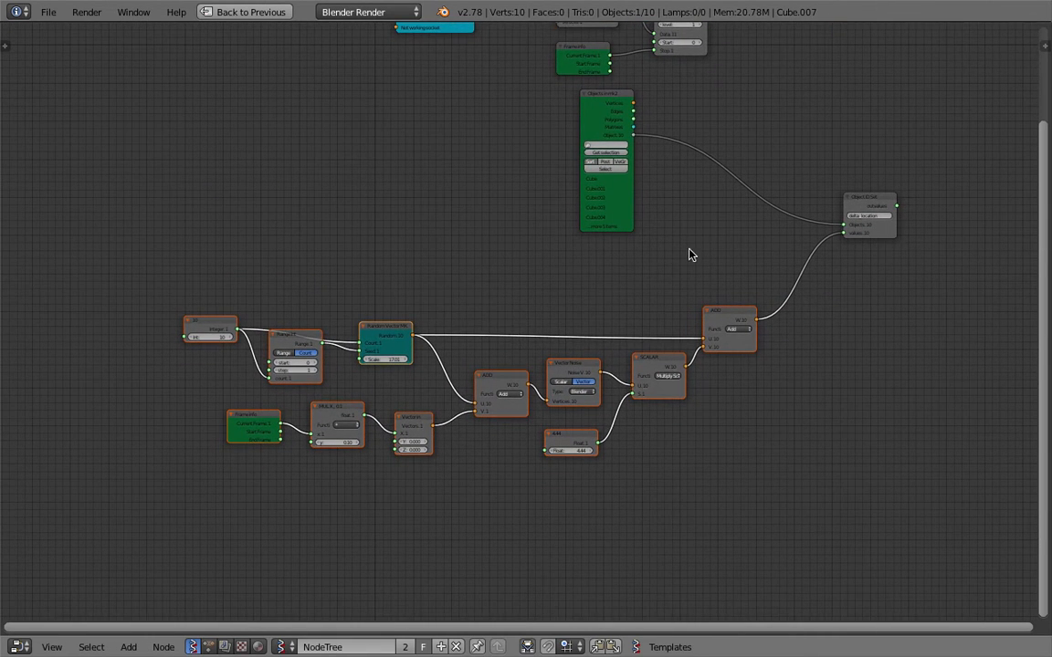
pyautogui.moveTo(675, 280); pyautogui.dragTo(657, 278, button='middle')
pyautogui.moveTo(795, 183); pyautogui.dragTo(783, 189, button='middle')
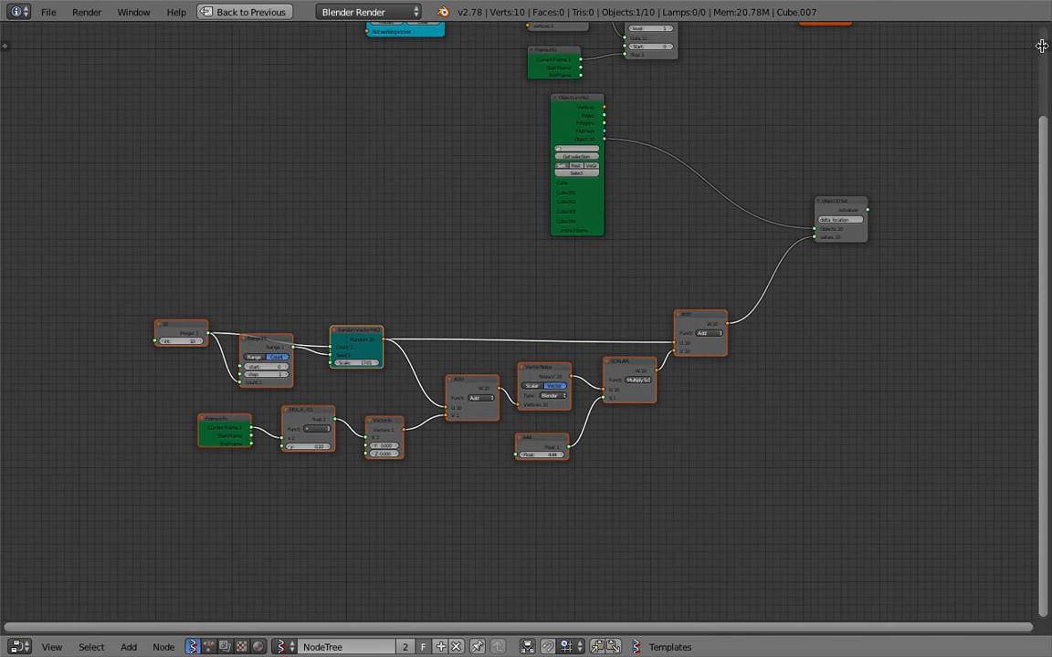
pyautogui.click(1041, 45)
pyautogui.moveTo(1036, 92); pyautogui.dragTo(847, 97)
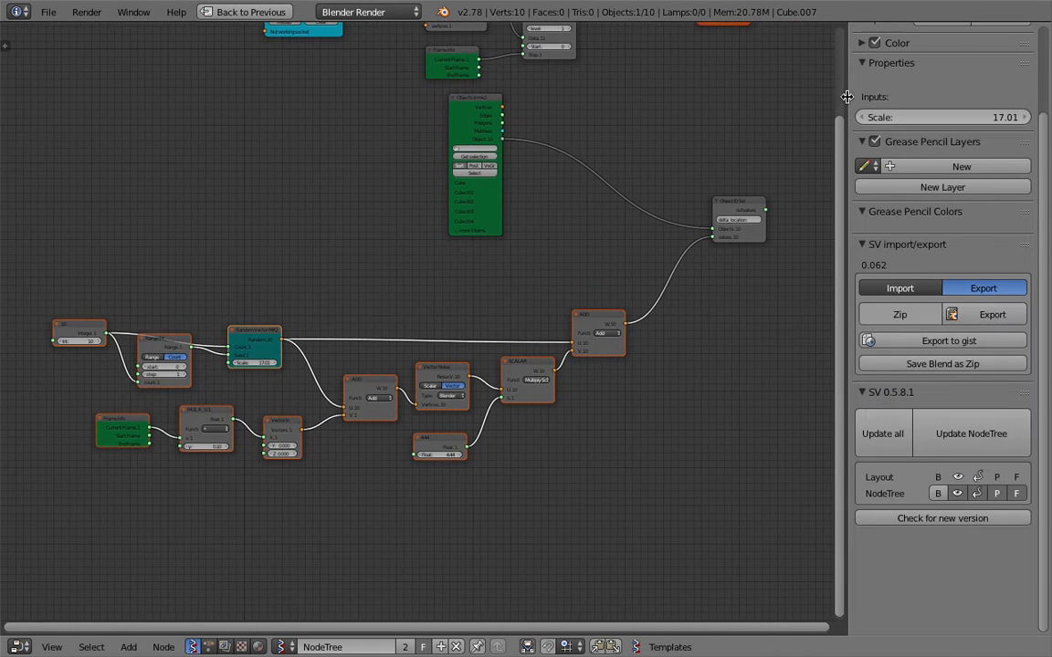
# Export the node tree to the Desktop as tracing_wiggle.
pyautogui.scroll(-2, 745, 159)
pyautogui.scroll(2, 876, 273)
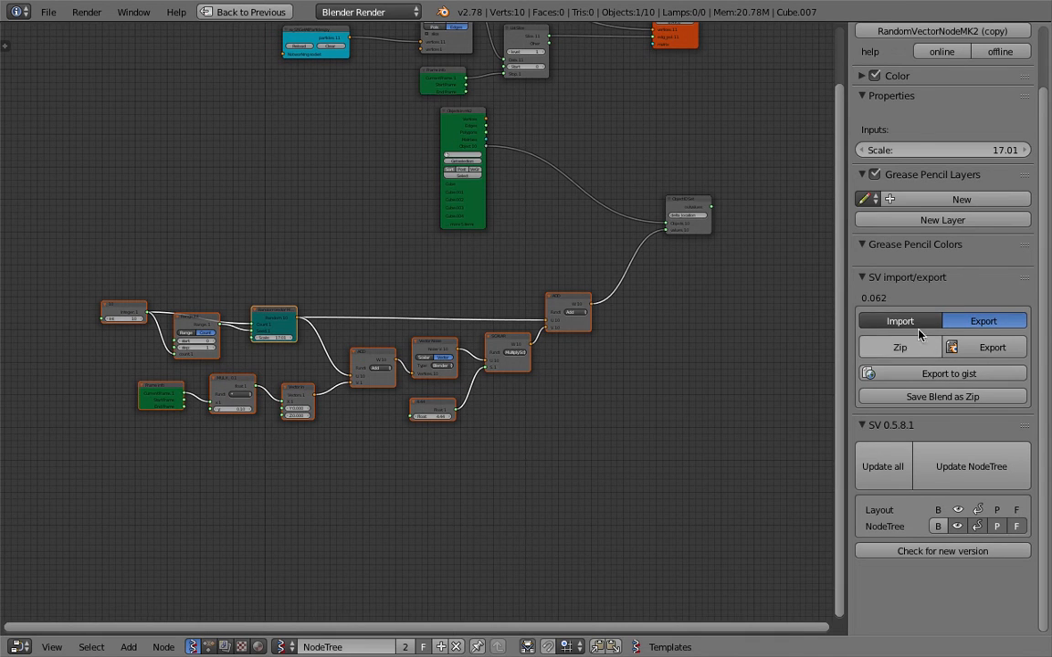
pyautogui.click(983, 321)
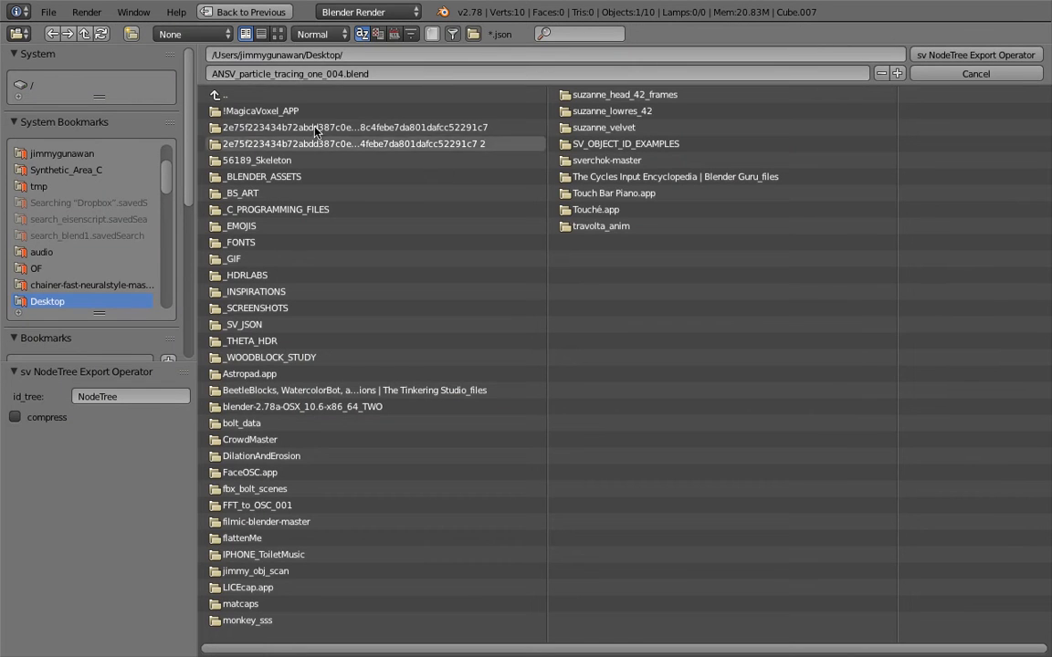
pyautogui.click(385, 74)
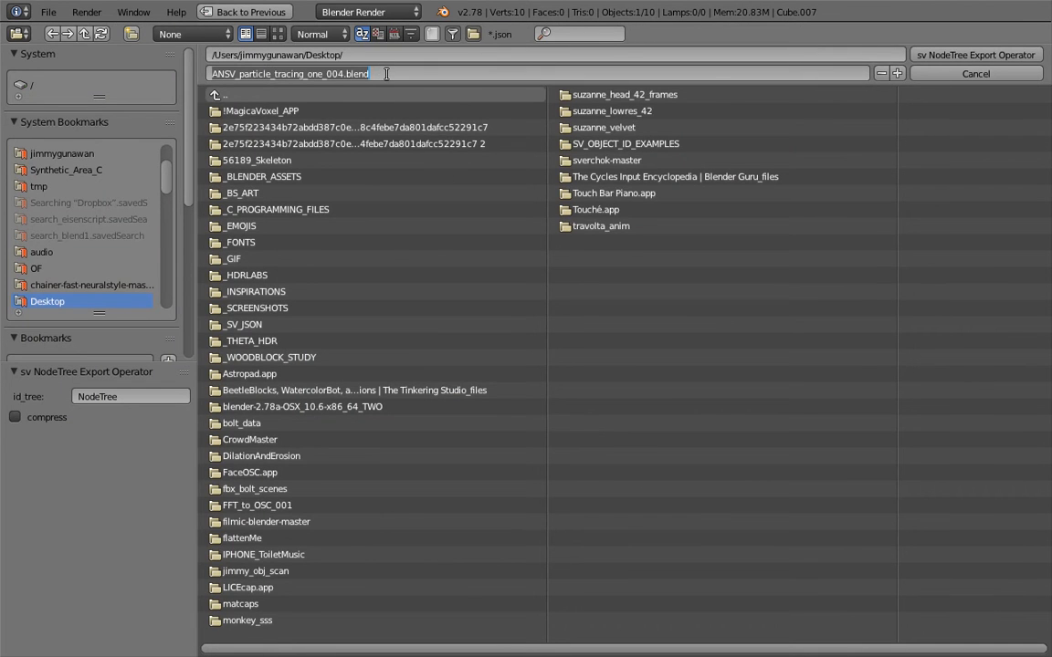
pyautogui.write('tr')
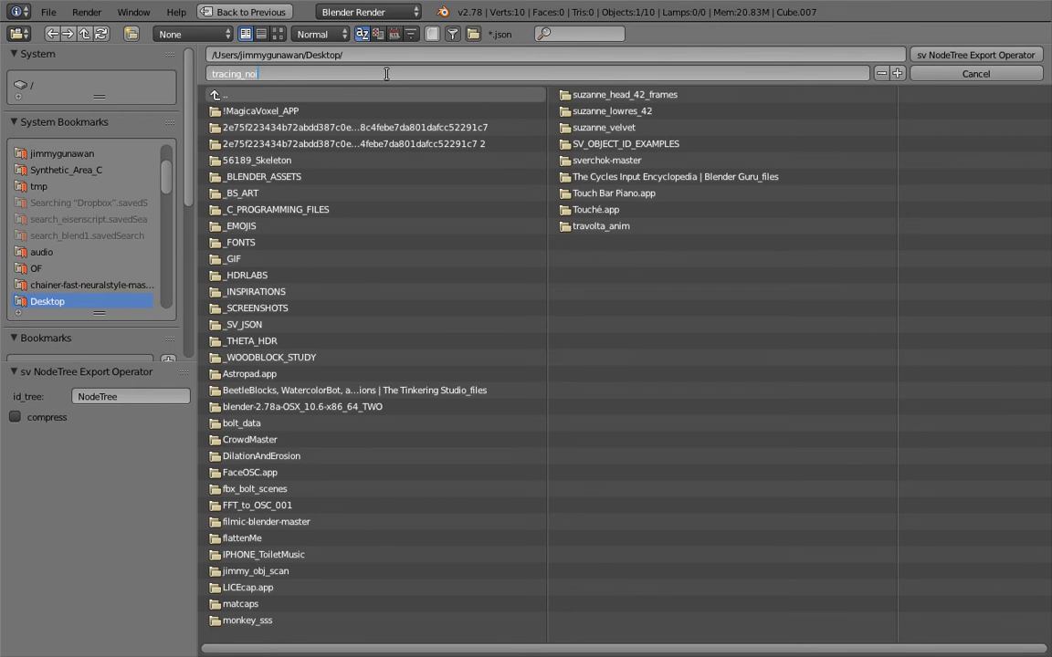
pyautogui.write('acing_wiggle')
pyautogui.press('Return')
pyautogui.click(975, 54)
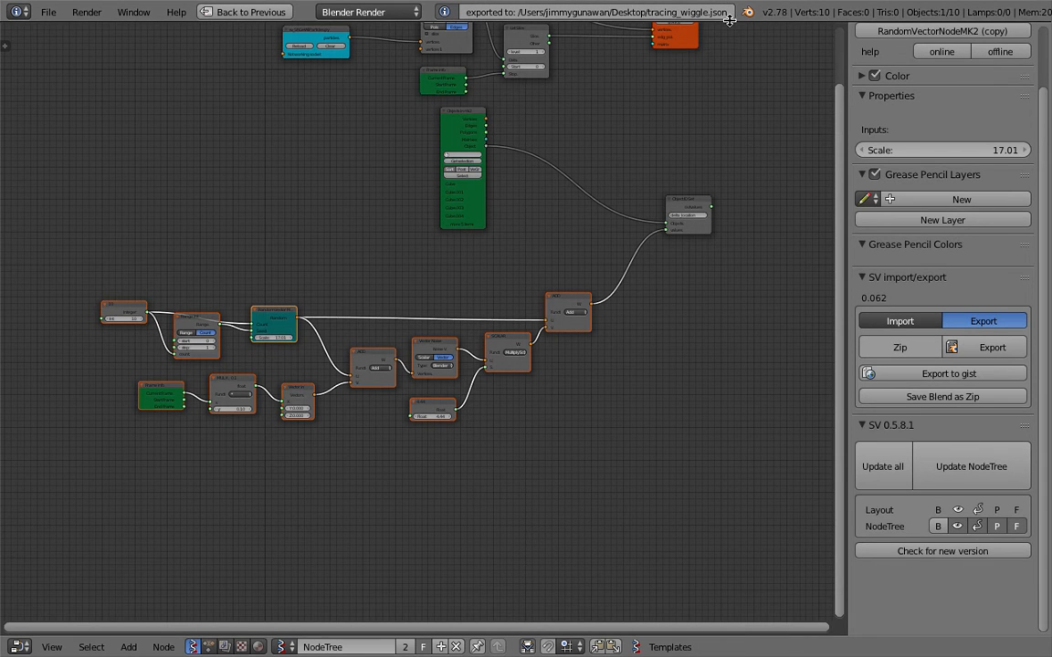
# Start a new scene by reloading the start-up file.
pyautogui.click(47, 12)
pyautogui.click(55, 32)
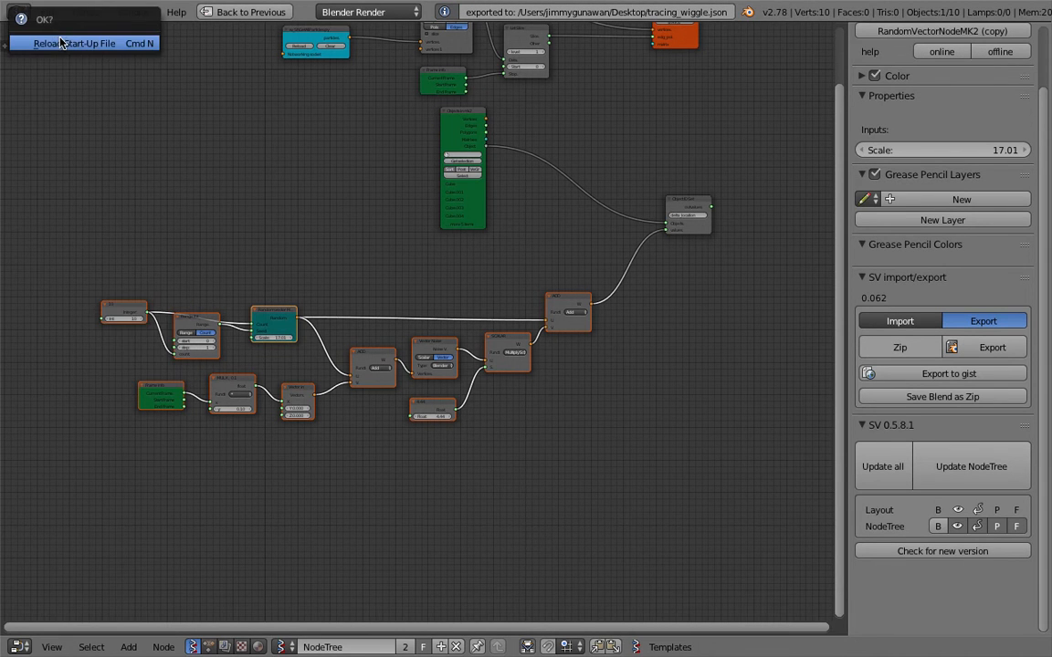
pyautogui.press('Return')
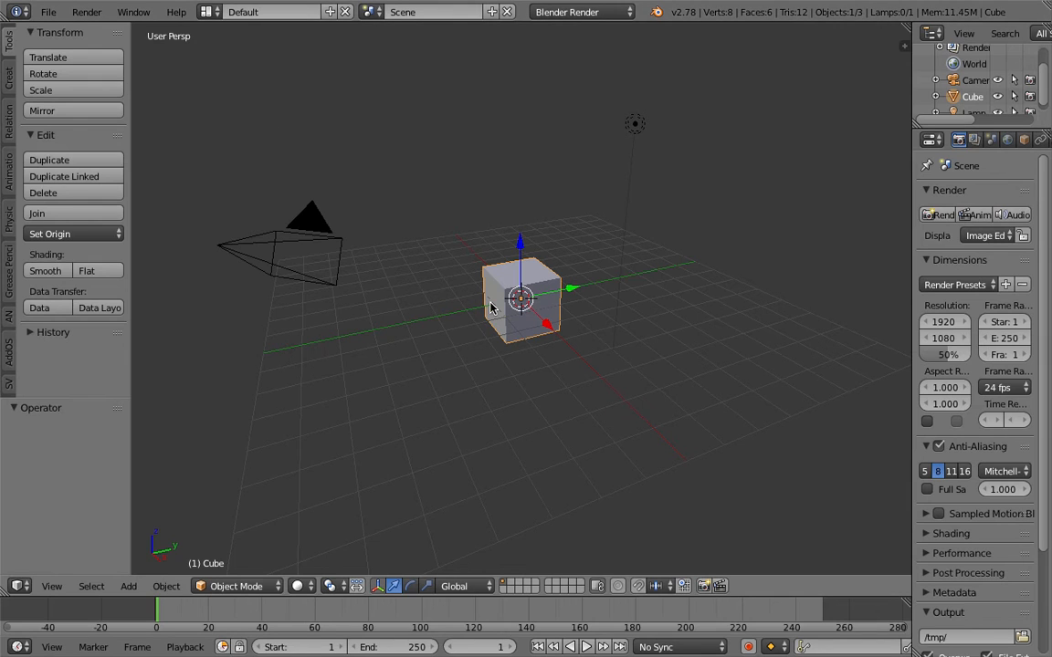
pyautogui.moveTo(473, 295); pyautogui.dragTo(498, 293, button='middle')
pyautogui.hotkey('ctrl', 'Left')
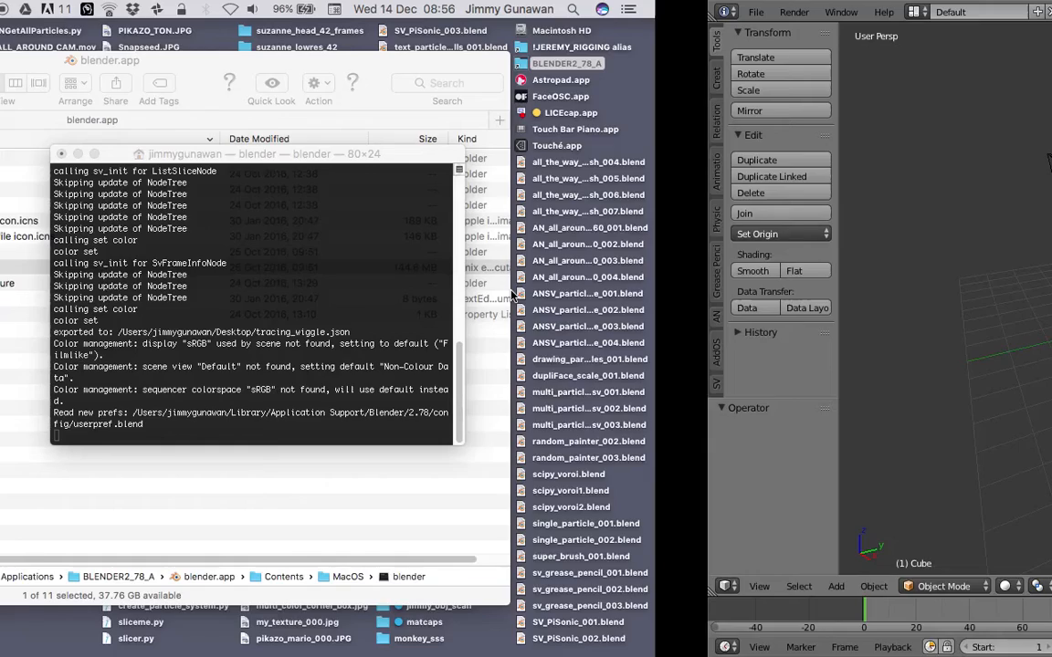
pyautogui.hotkey('ctrl', 'Right')
# Sketch a Grease Pencil dot with a wavy arrow leading away from it, in the empty space beside the grid.
pyautogui.scroll(-3, 521, 298)
pyautogui.keyDown('shift'); pyautogui.moveTo(538, 296); pyautogui.dragTo(431, 258, button='middle'); pyautogui.keyUp('shift')
pyautogui.scroll(1, 493, 270)
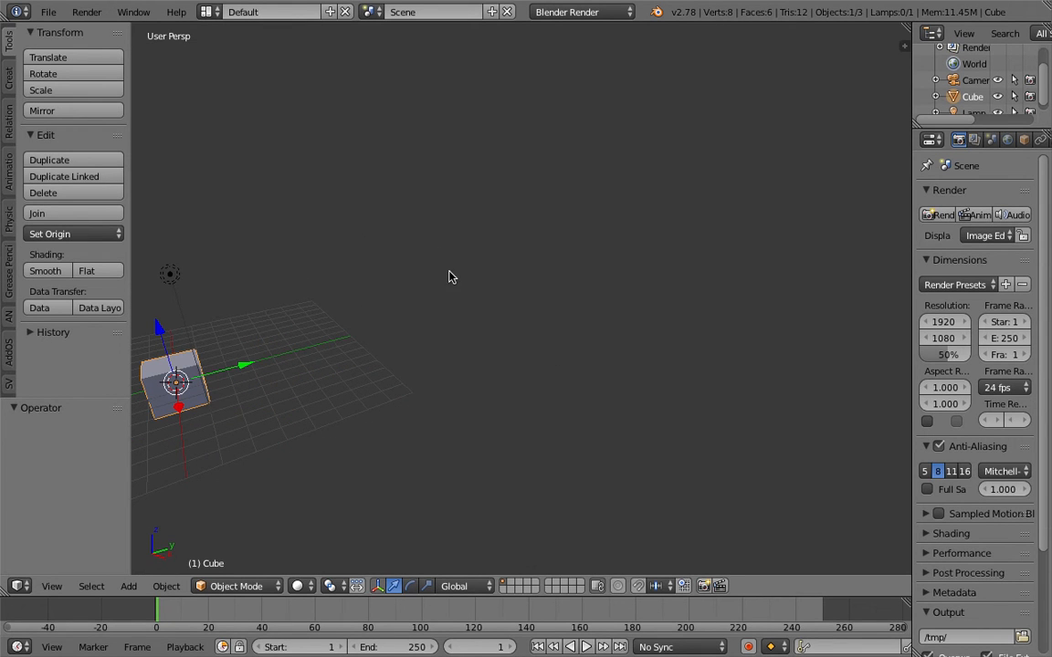
pyautogui.press('d')
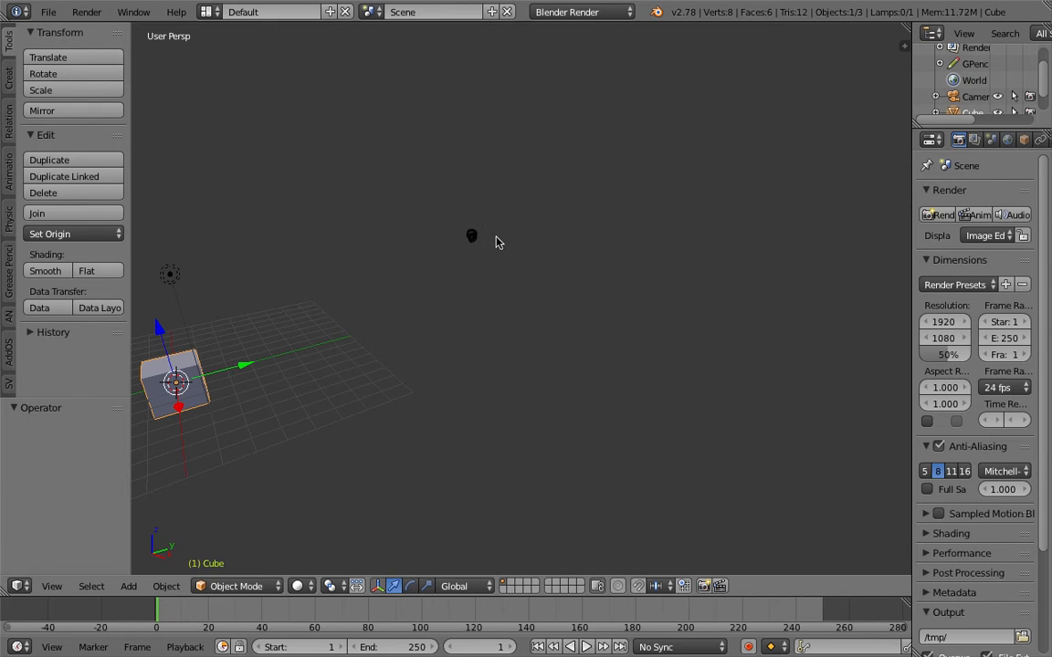
pyautogui.moveTo(478, 233)
pyautogui.mouseDown()
pyautogui.moveTo(593, 188)
pyautogui.moveTo(589, 155)
pyautogui.mouseUp()
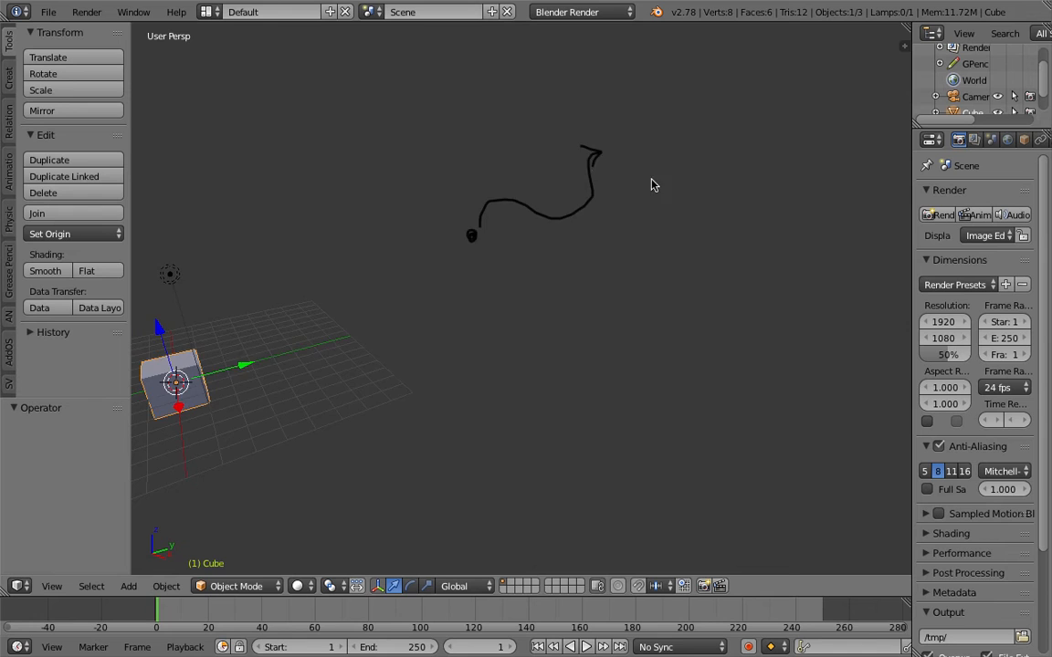
# Sketch a dashed trail with a circled point on it and a solid S-shaped curve beside it in Grease Pencil.
pyautogui.keyDown('shift'); pyautogui.moveTo(647, 184); pyautogui.dragTo(556, 219, button='middle'); pyautogui.keyUp('shift')
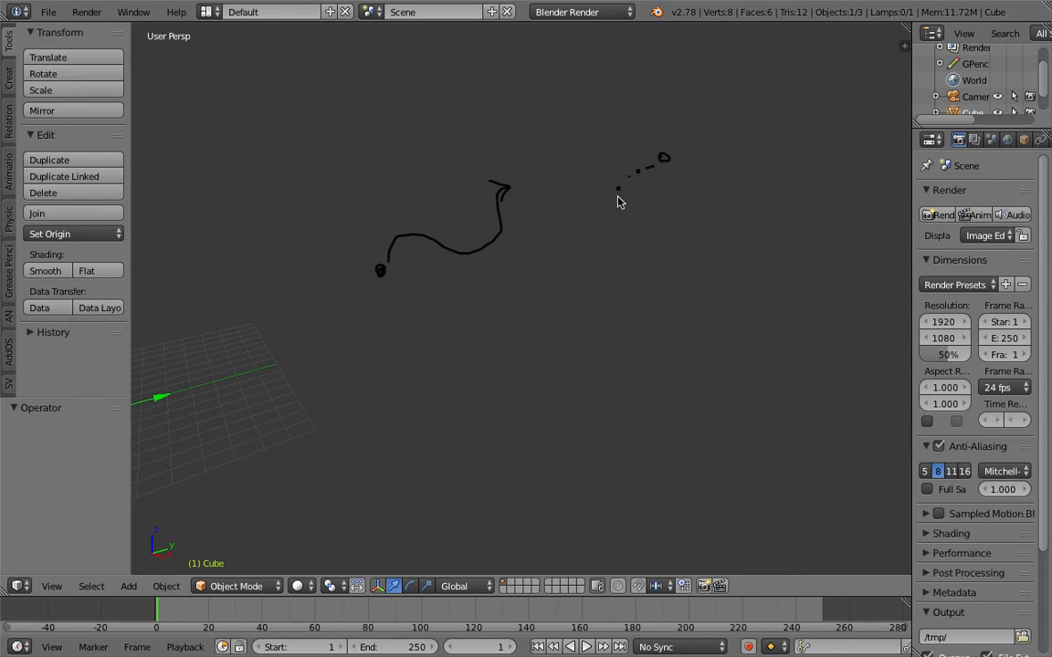
pyautogui.moveTo(649, 239)
pyautogui.mouseDown()
pyautogui.moveTo(620, 285)
pyautogui.moveTo(673, 222)
pyautogui.moveTo(693, 175)
pyautogui.mouseUp()
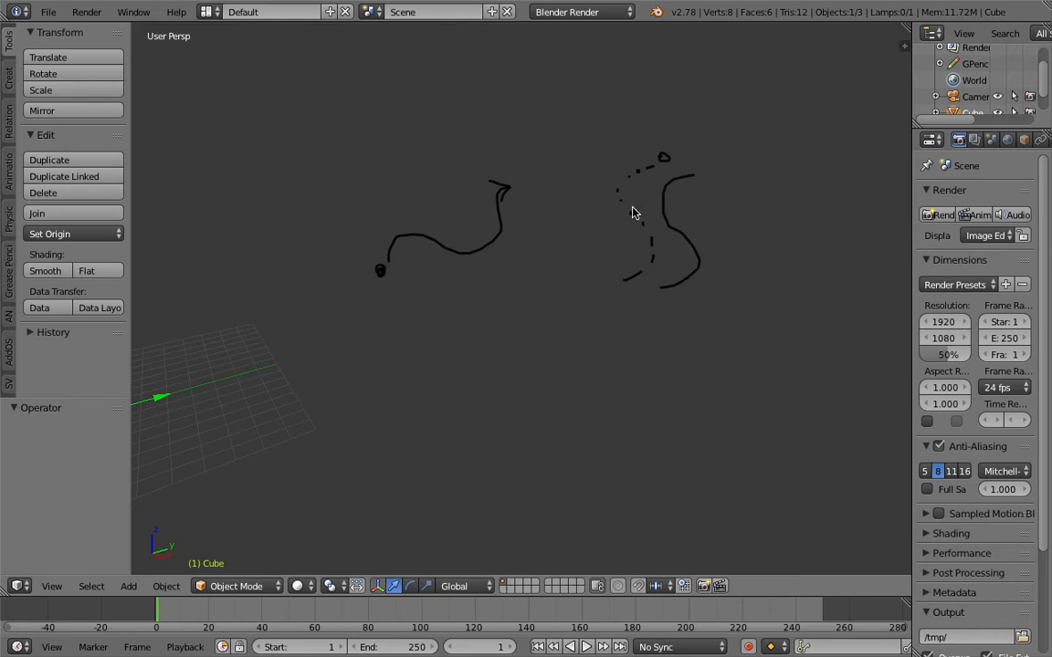
pyautogui.moveTo(627, 205); pyautogui.dragTo(632, 195)
# Sketch a second Grease Pencil dot below the first, with a wavy arrow ending at a small circled point.
pyautogui.moveTo(614, 183); pyautogui.dragTo(496, 248, button='middle')
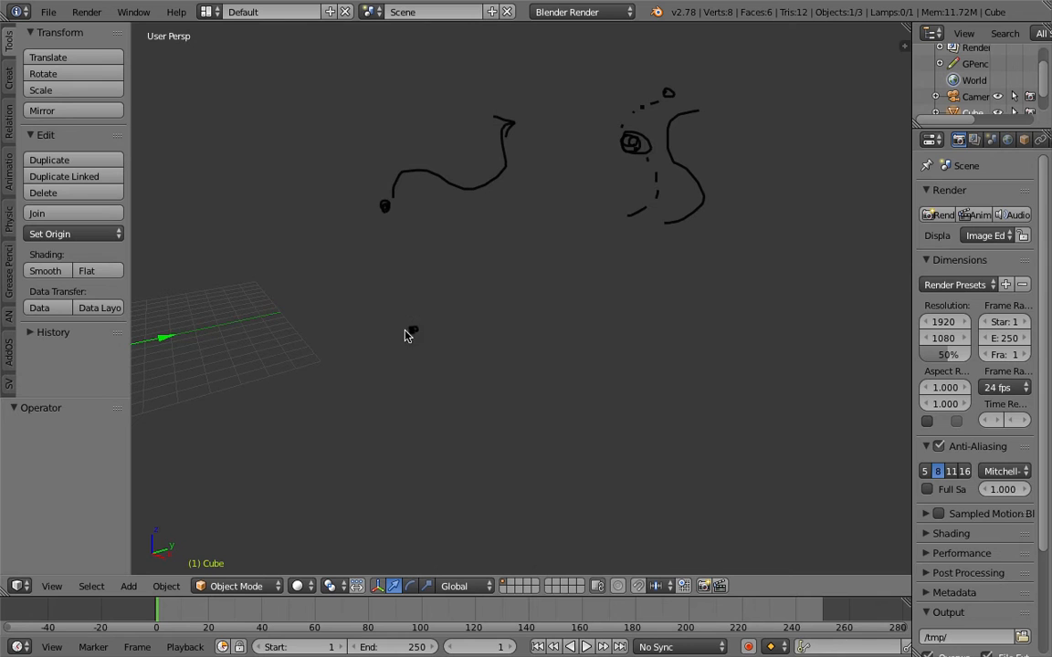
pyautogui.keyDown('shift'); pyautogui.moveTo(438, 342); pyautogui.dragTo(447, 355, button='middle'); pyautogui.keyUp('shift')
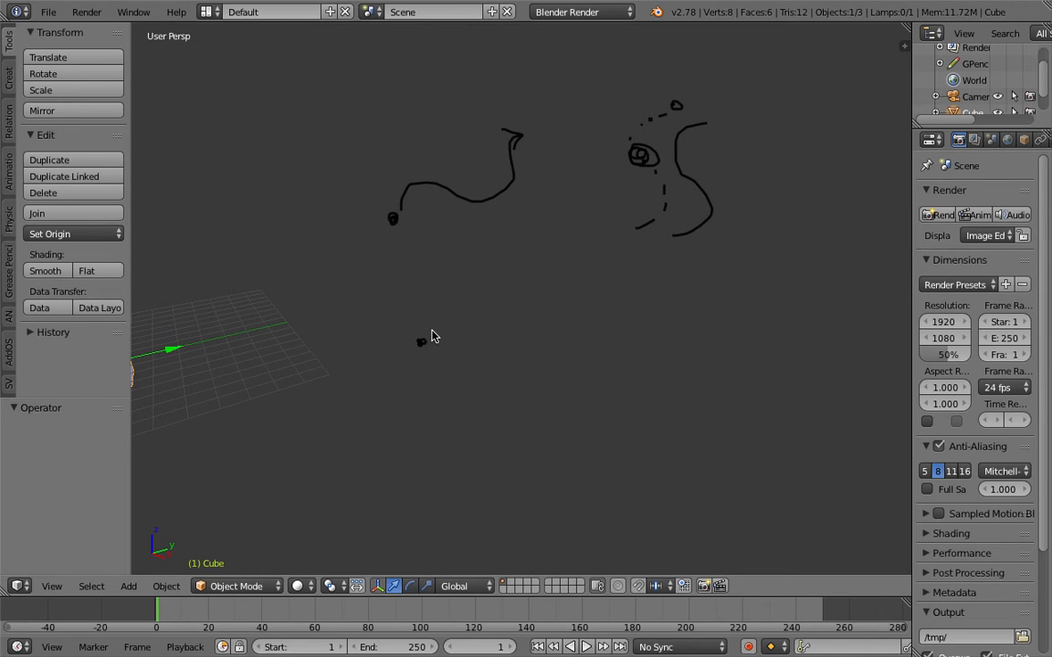
pyautogui.moveTo(474, 309)
pyautogui.mouseDown()
pyautogui.moveTo(545, 342)
pyautogui.moveTo(554, 277)
pyautogui.mouseUp()
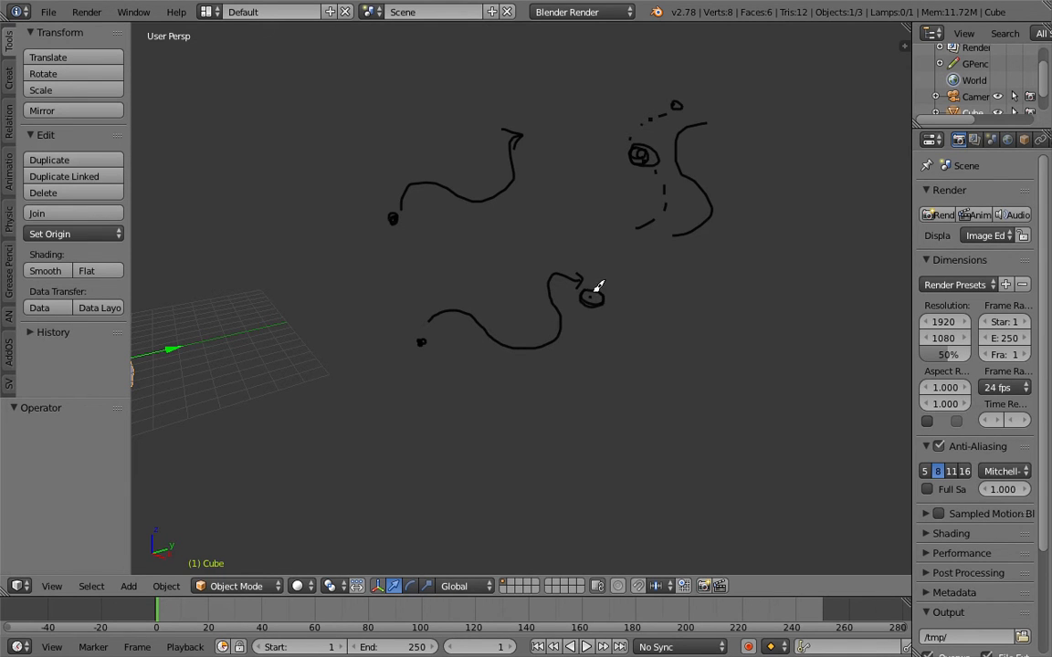
pyautogui.scroll(3, 563, 315)
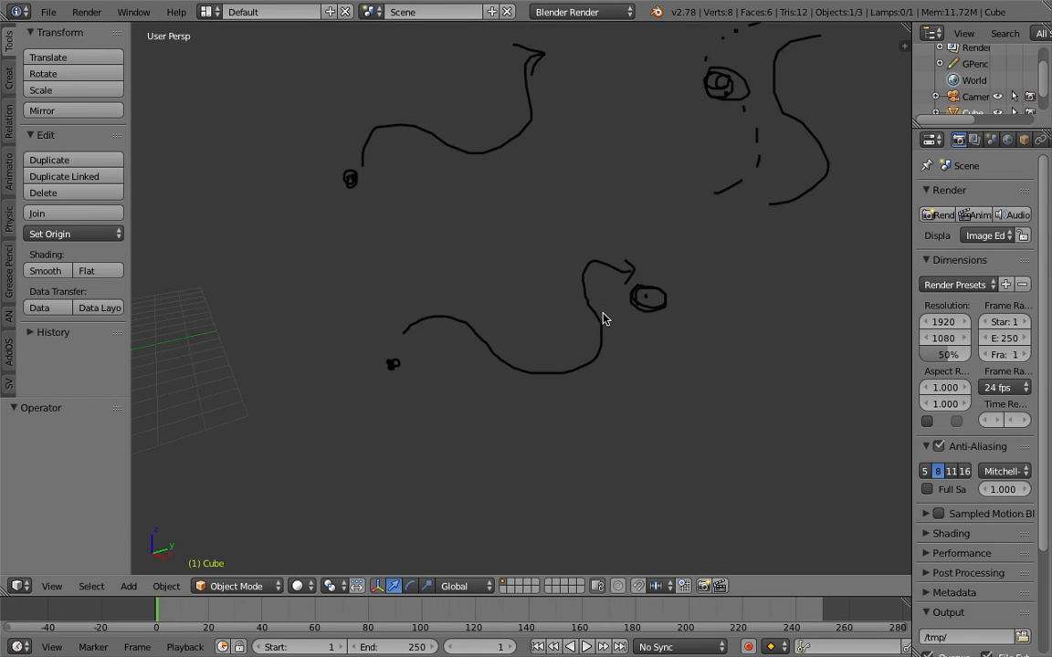
pyautogui.scroll(-2, 598, 318)
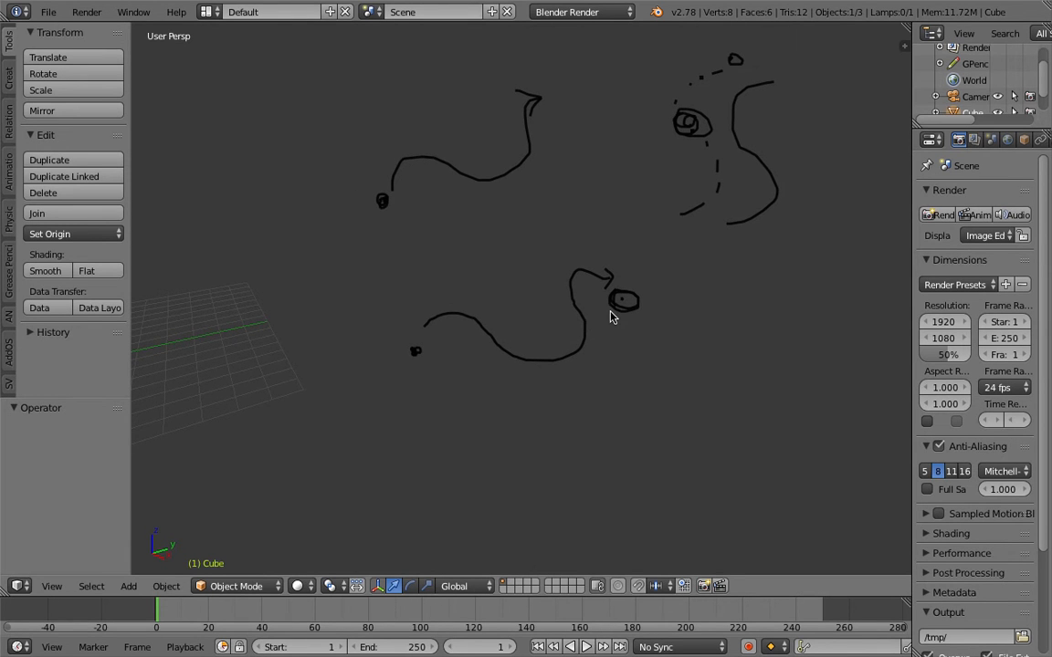
pyautogui.moveTo(605, 320); pyautogui.dragTo(593, 369, button='middle')
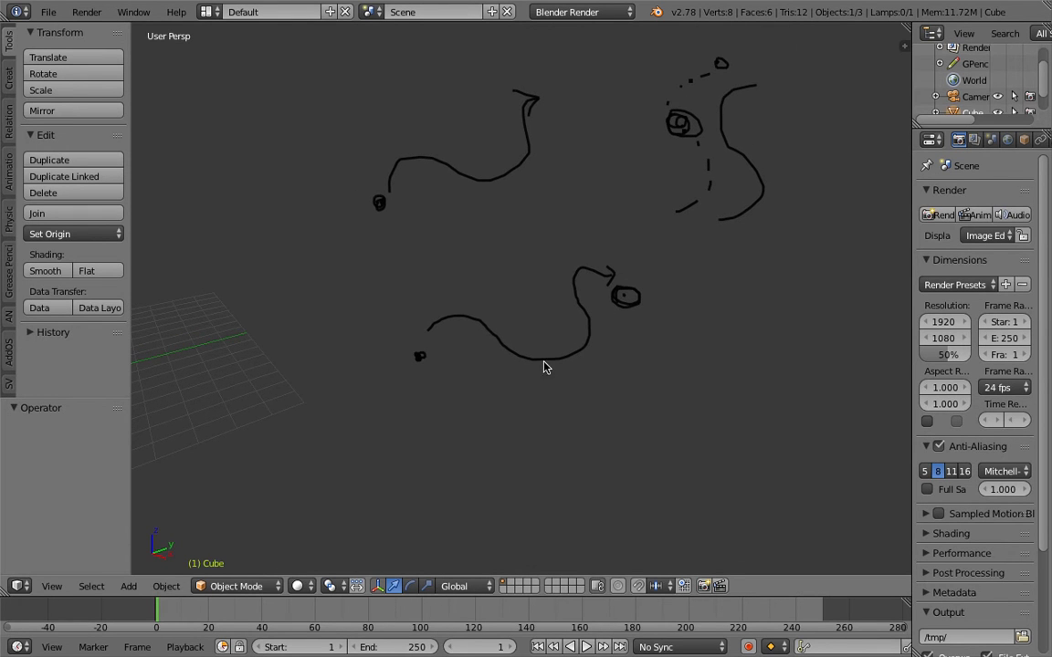
pyautogui.moveTo(620, 299); pyautogui.dragTo(608, 315, button='middle')
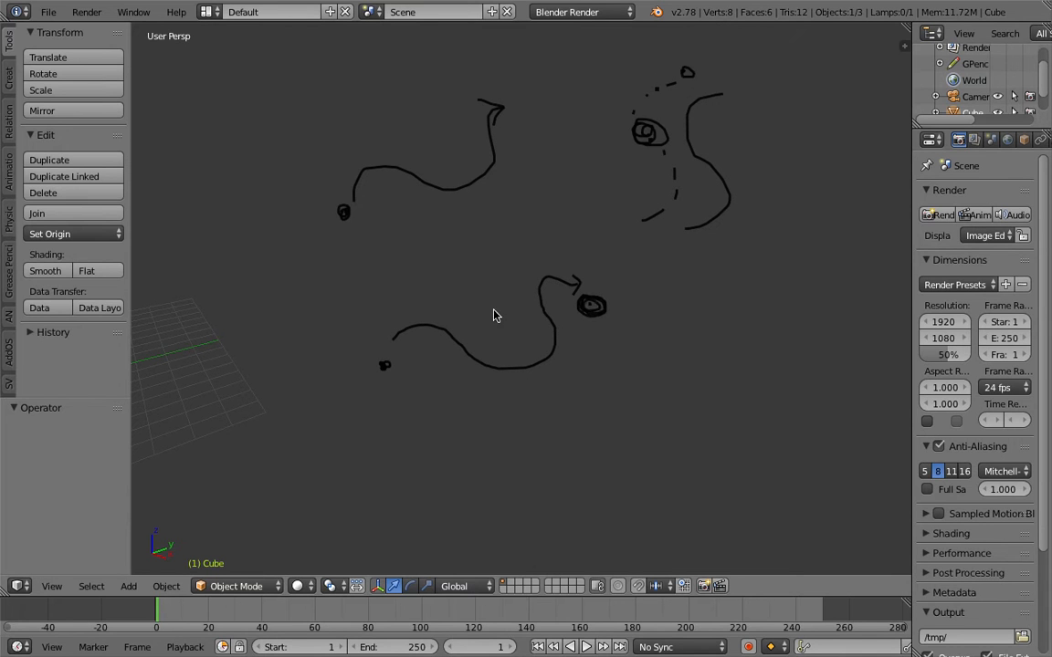
# Sketch a nearly horizontal Grease Pencil line with tick marks and a small arrow pointing down at each tick.
pyautogui.scroll(-2, 559, 309)
pyautogui.keyDown('shift'); pyautogui.moveTo(580, 331); pyautogui.dragTo(452, 326, button='middle'); pyautogui.keyUp('shift')
pyautogui.moveTo(449, 312); pyautogui.dragTo(707, 321)
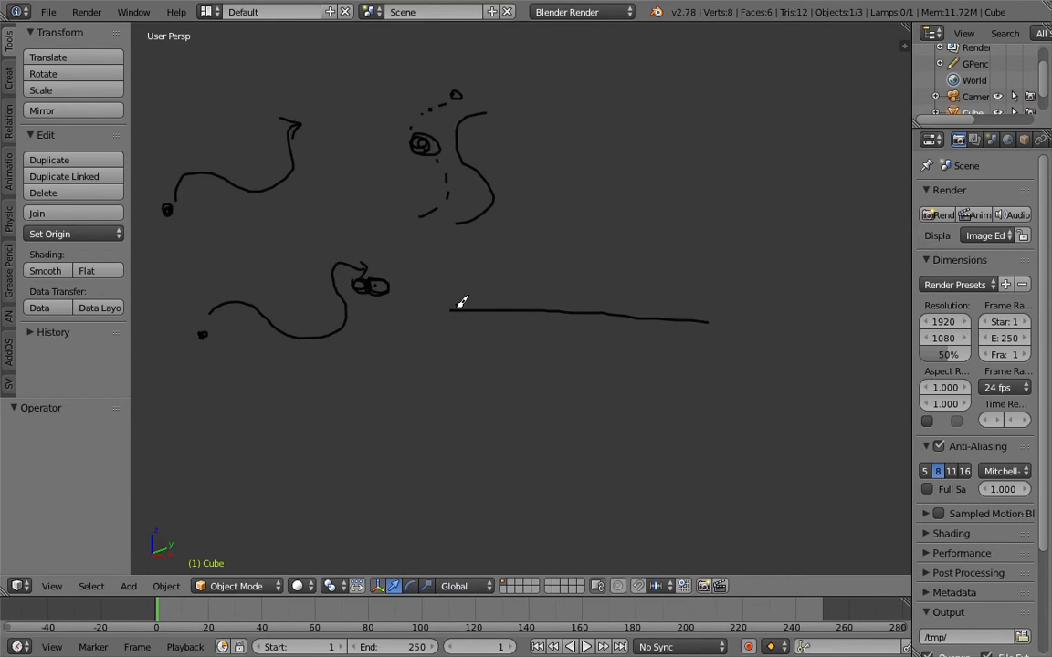
pyautogui.moveTo(605, 308); pyautogui.dragTo(607, 318)
pyautogui.moveTo(699, 314); pyautogui.dragTo(703, 321)
pyautogui.moveTo(468, 266); pyautogui.dragTo(468, 288)
pyautogui.moveTo(525, 265); pyautogui.dragTo(514, 288)
pyautogui.moveTo(572, 267)
pyautogui.mouseDown()
pyautogui.moveTo(566, 294)
pyautogui.moveTo(702, 302)
pyautogui.mouseUp()
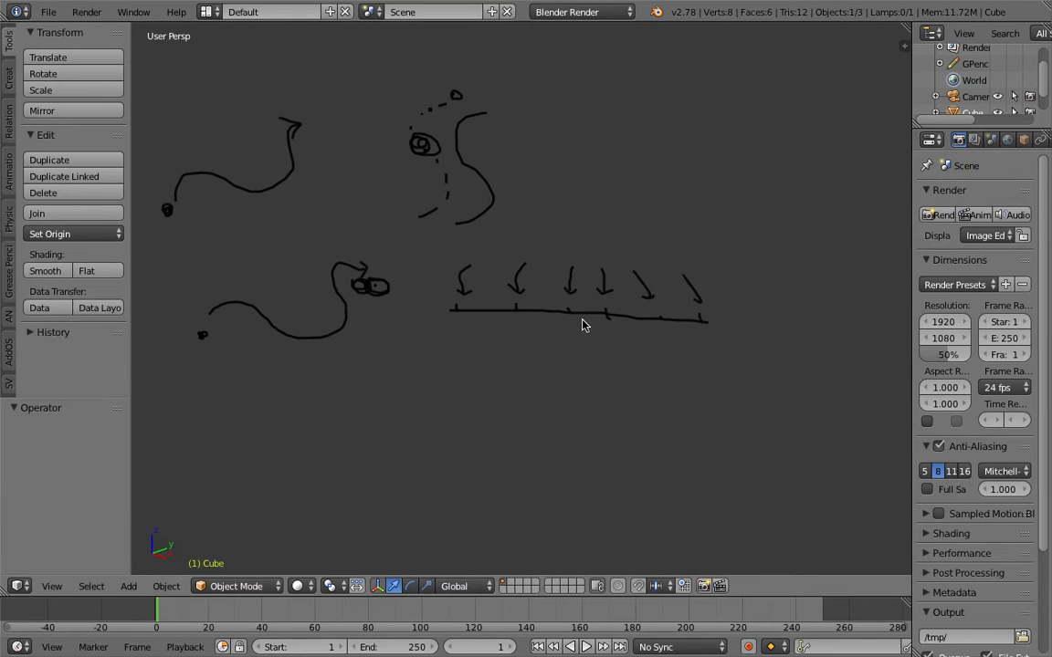
# Circle the lower dot-and-wavy-arrow sketch with a large double Grease Pencil loop.
pyautogui.keyDown('shift'); pyautogui.moveTo(604, 350); pyautogui.dragTo(451, 374, button='middle'); pyautogui.keyUp('shift')
pyautogui.keyDown('shift'); pyautogui.moveTo(354, 323); pyautogui.dragTo(442, 319, button='middle'); pyautogui.keyUp('shift')
pyautogui.keyDown('shift'); pyautogui.moveTo(533, 311); pyautogui.dragTo(339, 338, button='middle'); pyautogui.keyUp('shift')
pyautogui.scroll(-1, 637, 309)
pyautogui.scroll(-1, 637, 309)
pyautogui.keyDown('shift'); pyautogui.moveTo(313, 256); pyautogui.dragTo(582, 254, button='middle'); pyautogui.keyUp('shift')
pyautogui.scroll(-1, 576, 254)
pyautogui.scroll(1, 556, 254)
pyautogui.keyDown('shift'); pyautogui.moveTo(354, 307); pyautogui.dragTo(525, 246, button='middle'); pyautogui.keyUp('shift')
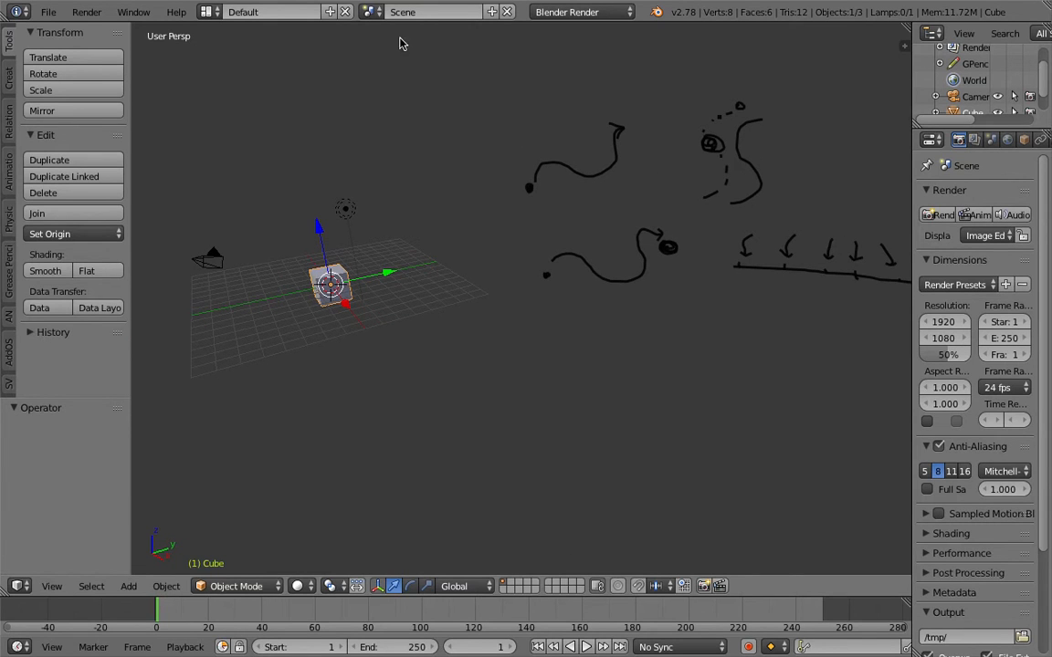
pyautogui.moveTo(849, 109); pyautogui.dragTo(836, 109, button='middle')
pyautogui.keyDown('shift'); pyautogui.moveTo(649, 230); pyautogui.dragTo(618, 226, button='middle'); pyautogui.keyUp('shift')
pyautogui.scroll(2, 604, 221)
pyautogui.moveTo(499, 190)
pyautogui.mouseDown()
pyautogui.moveTo(454, 304)
pyautogui.moveTo(756, 223)
pyautogui.moveTo(436, 226)
pyautogui.moveTo(700, 357)
pyautogui.moveTo(540, 189)
pyautogui.mouseUp()
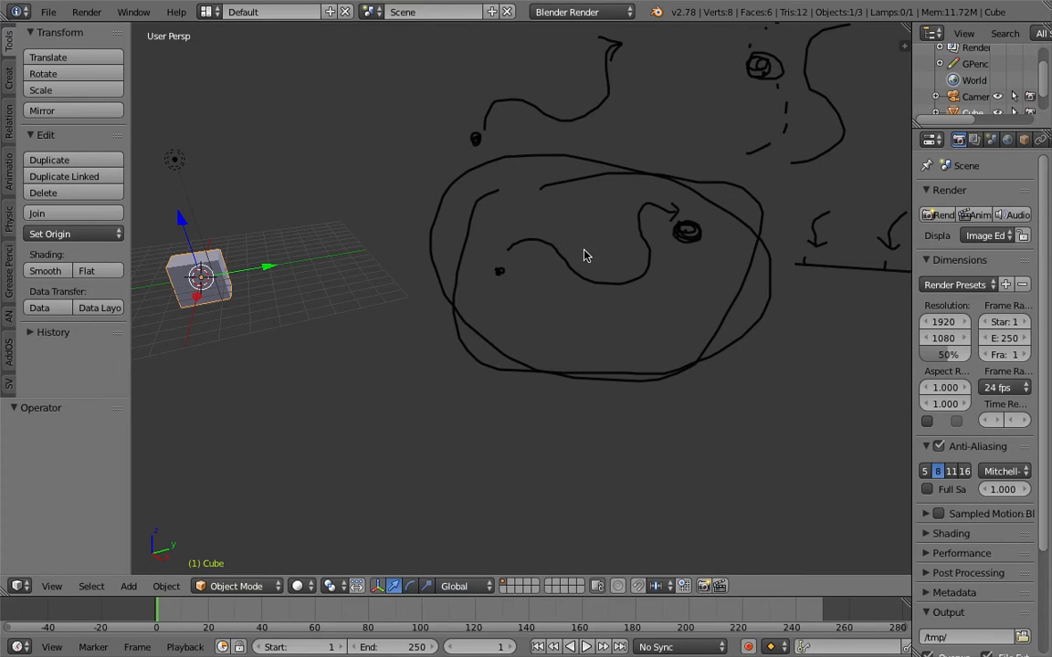
# Move the lamp and the camera together to layer 2.
pyautogui.scroll(-3, 625, 267)
pyautogui.moveTo(582, 299)
pyautogui.mouseDown(button='middle')
pyautogui.moveTo(632, 260)
pyautogui.moveTo(622, 272)
pyautogui.mouseUp(button='middle')
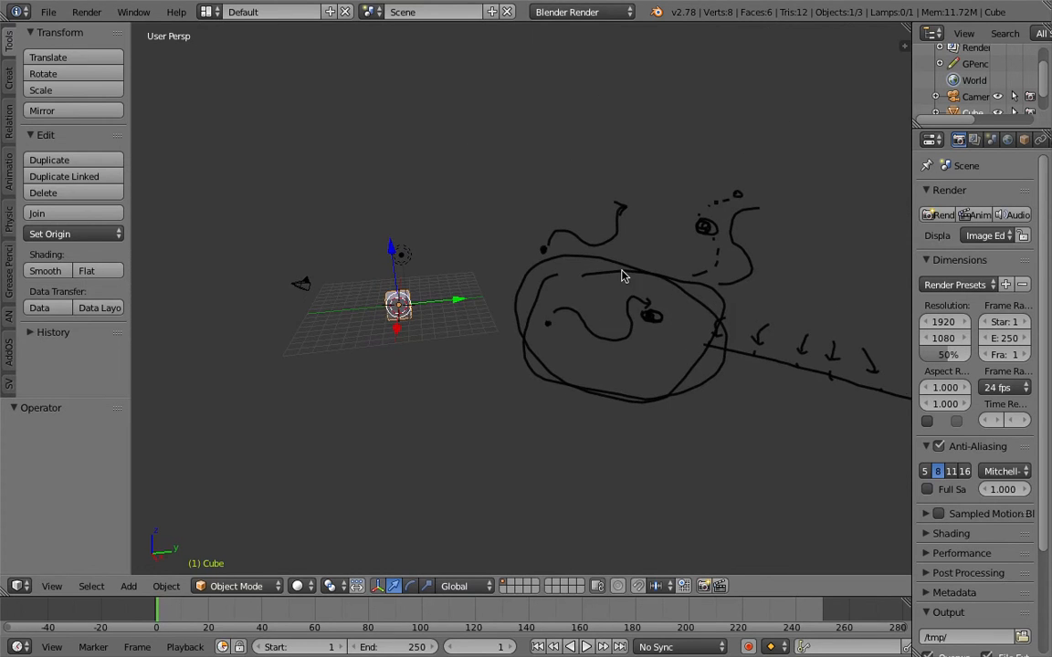
pyautogui.moveTo(401, 258); pyautogui.dragTo(387, 269, button='middle')
pyautogui.rightClick(388, 270)
pyautogui.keyDown('shift'); pyautogui.rightClick(308, 291); pyautogui.keyUp('shift')
pyautogui.press('m')
pyautogui.press('2')
pyautogui.click(517, 175)
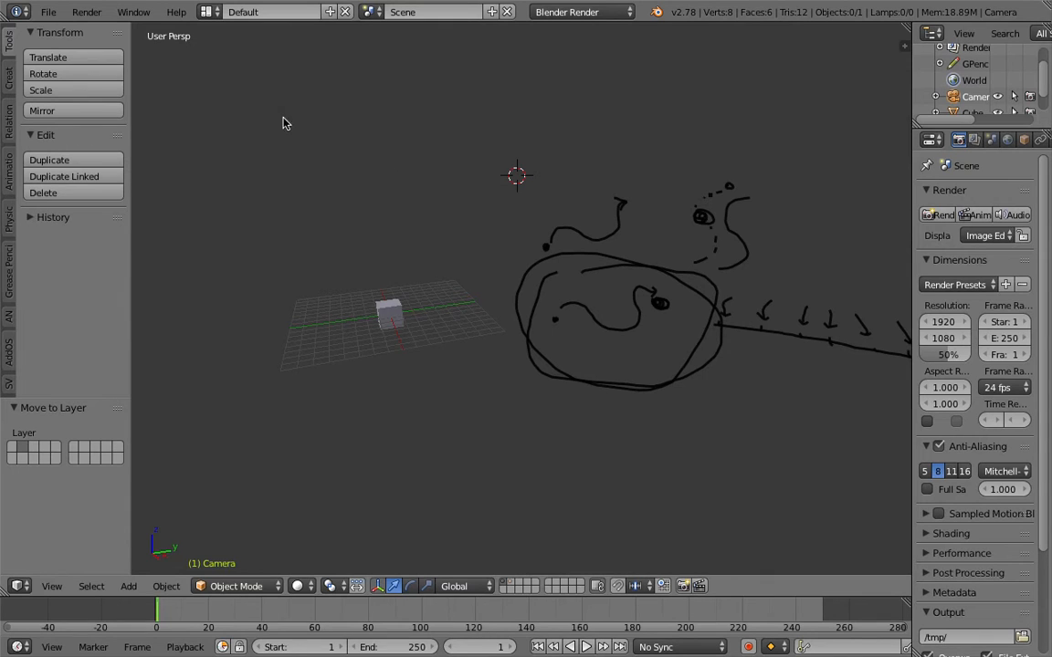
# Remove the Grease Pencil layer holding the sketches and collapse the 3D view's properties region again.
pyautogui.moveTo(410, 133); pyautogui.dragTo(657, 195, button='middle')
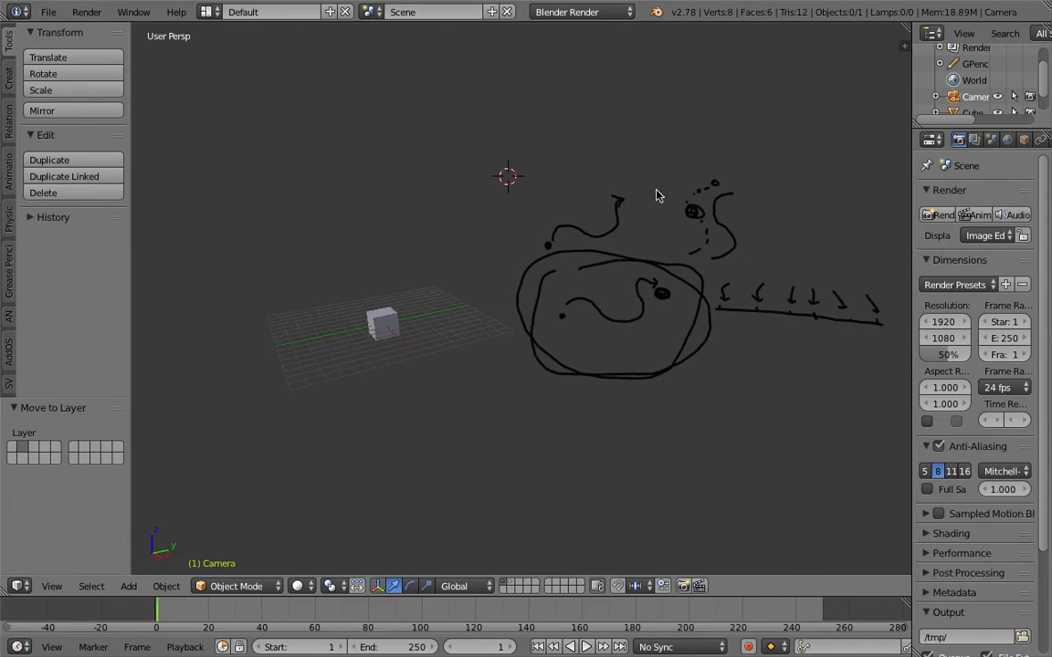
pyautogui.click(903, 45)
pyautogui.click(881, 370)
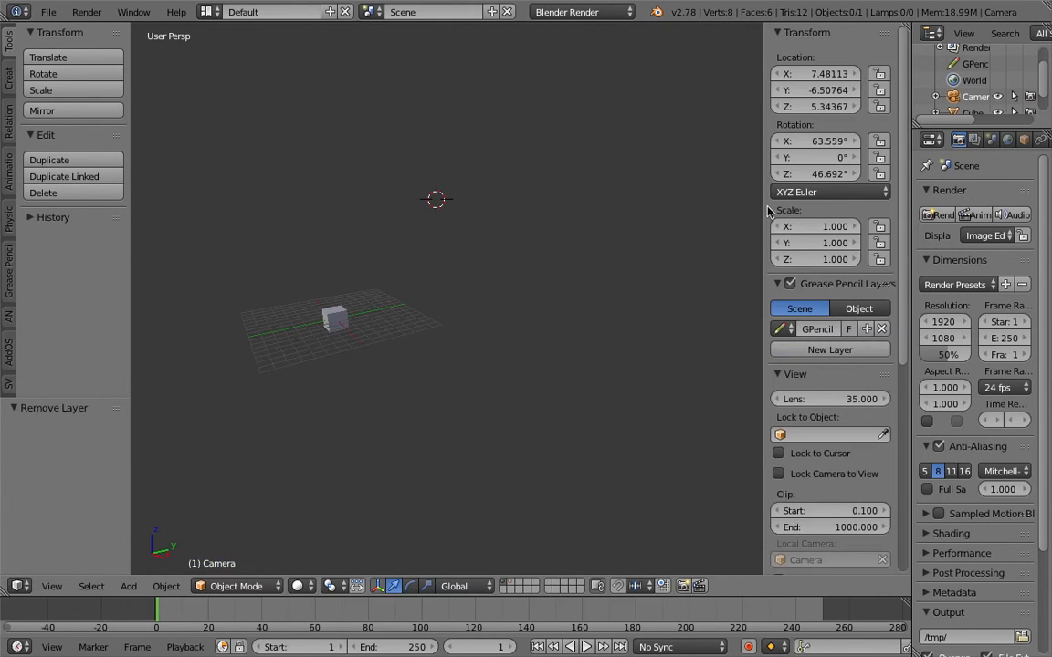
pyautogui.moveTo(764, 201); pyautogui.dragTo(946, 219)
# Delete the default cube from the scene.
pyautogui.scroll(2, 599, 226)
pyautogui.moveTo(599, 226); pyautogui.dragTo(482, 339, button='middle')
pyautogui.scroll(2, 548, 236)
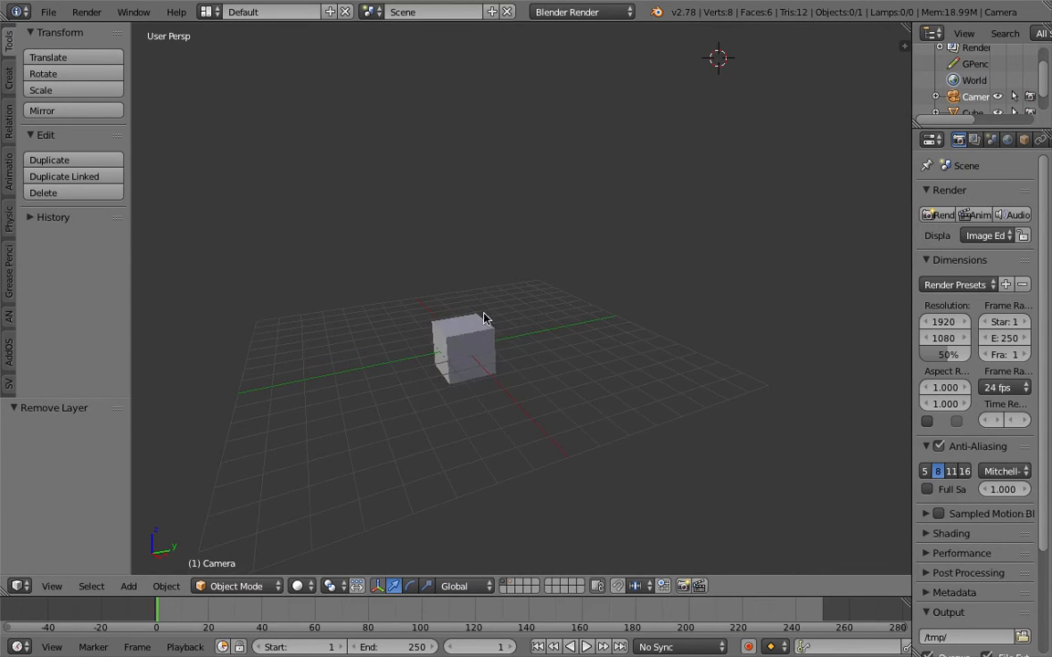
pyautogui.rightClick(482, 339)
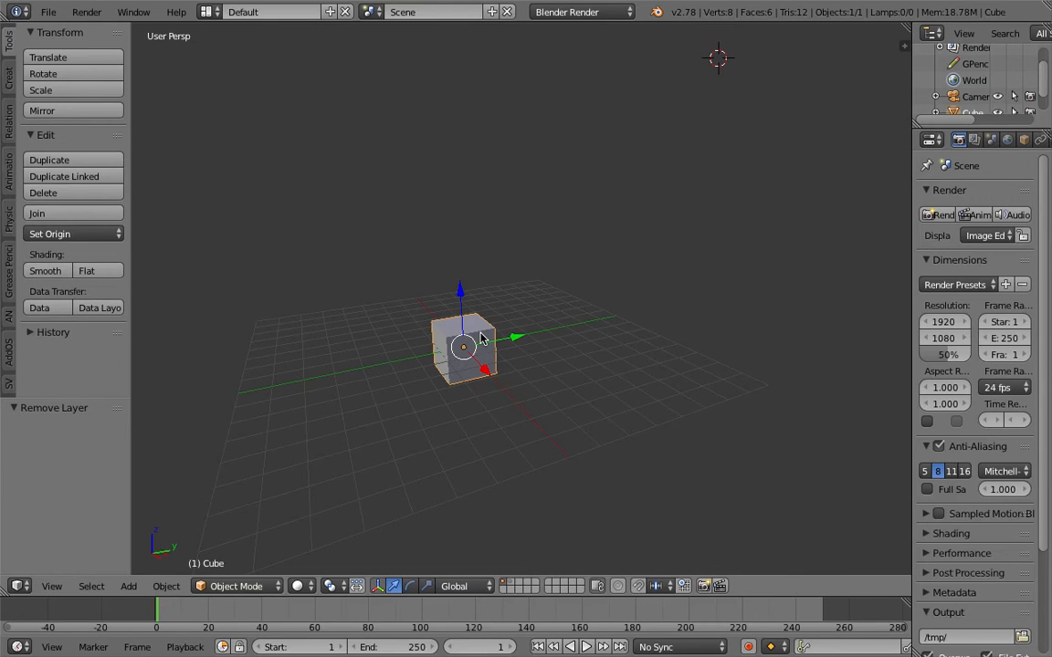
pyautogui.press('Delete')
# Add a mesh circle with 6 vertices to the empty scene.
pyautogui.hotkey('shift', 'a')
pyautogui.moveTo(456, 331)
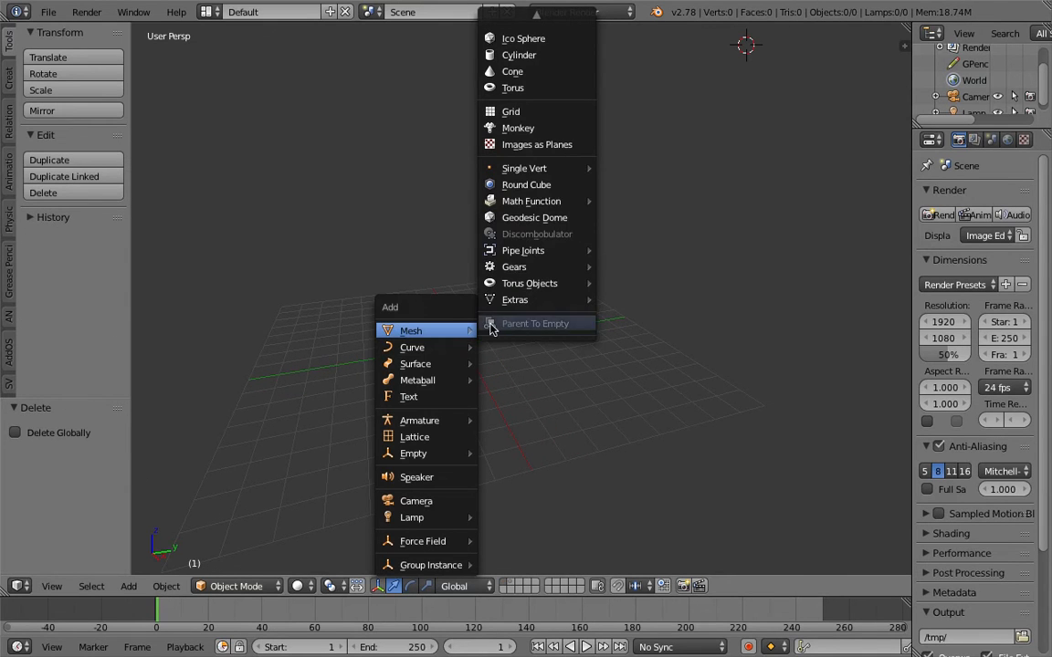
pyautogui.moveTo(530, 254)
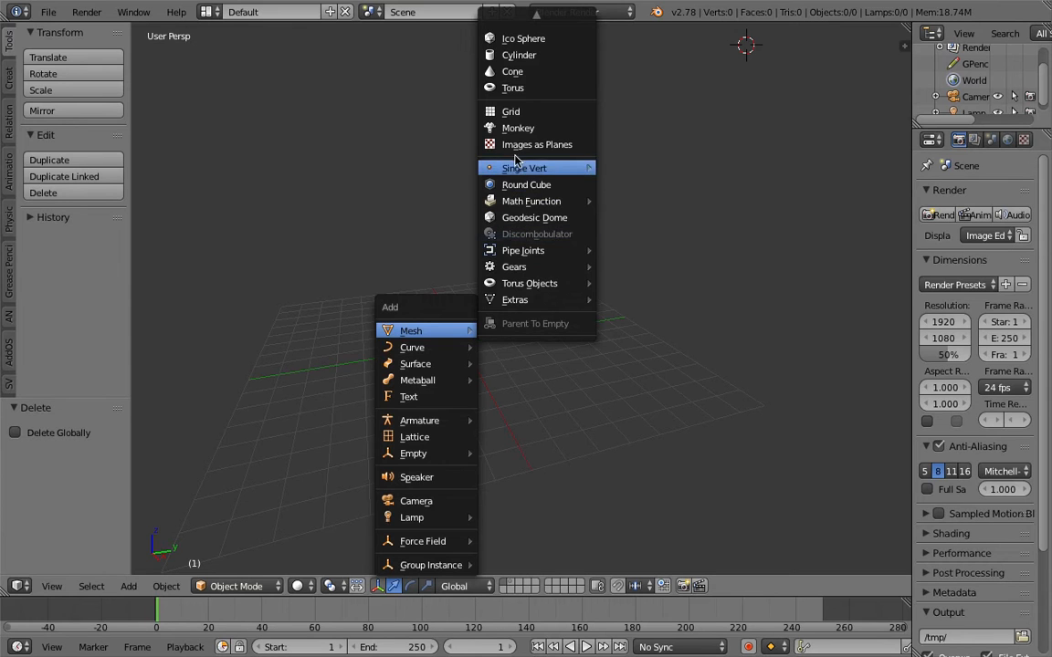
pyautogui.scroll(12, 525, 148)
pyautogui.scroll(10, 525, 148)
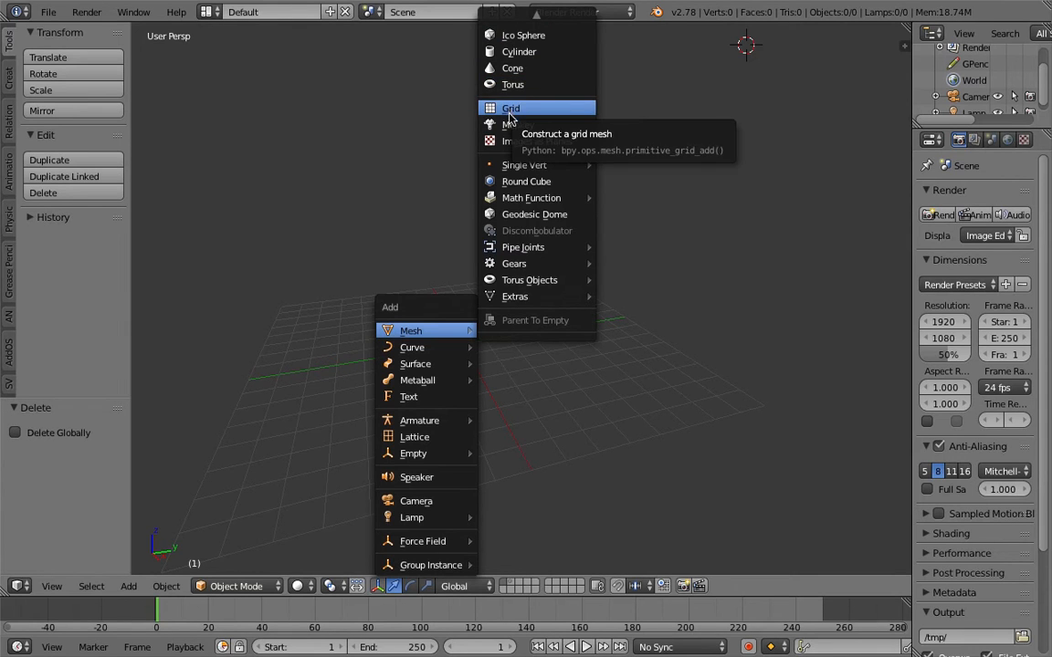
pyautogui.scroll(3, 516, 30)
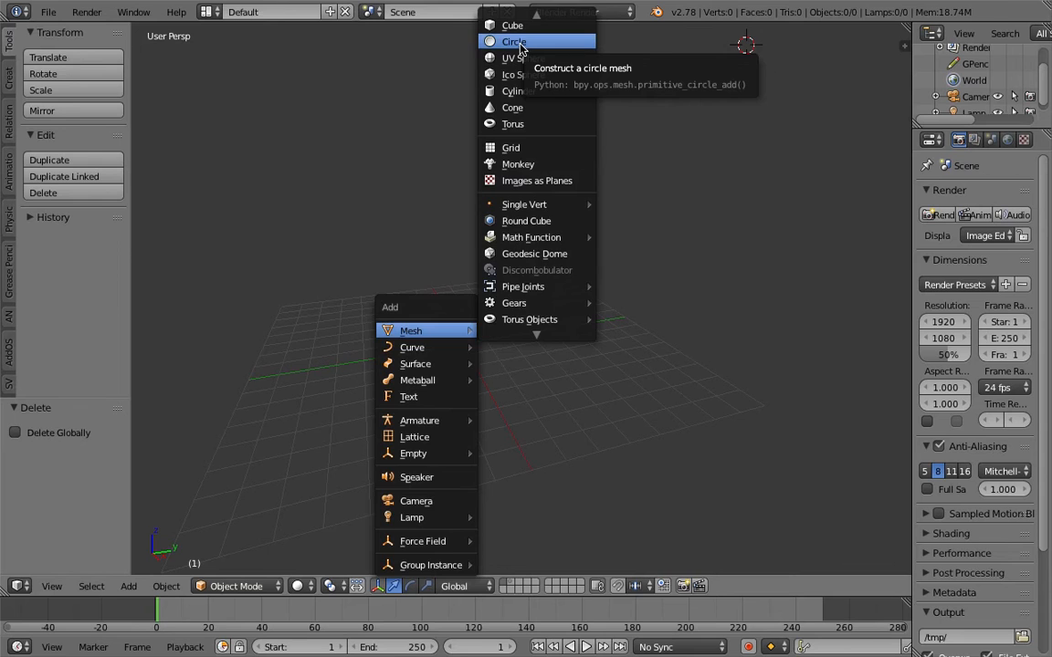
pyautogui.click(516, 42)
pyautogui.click(75, 448)
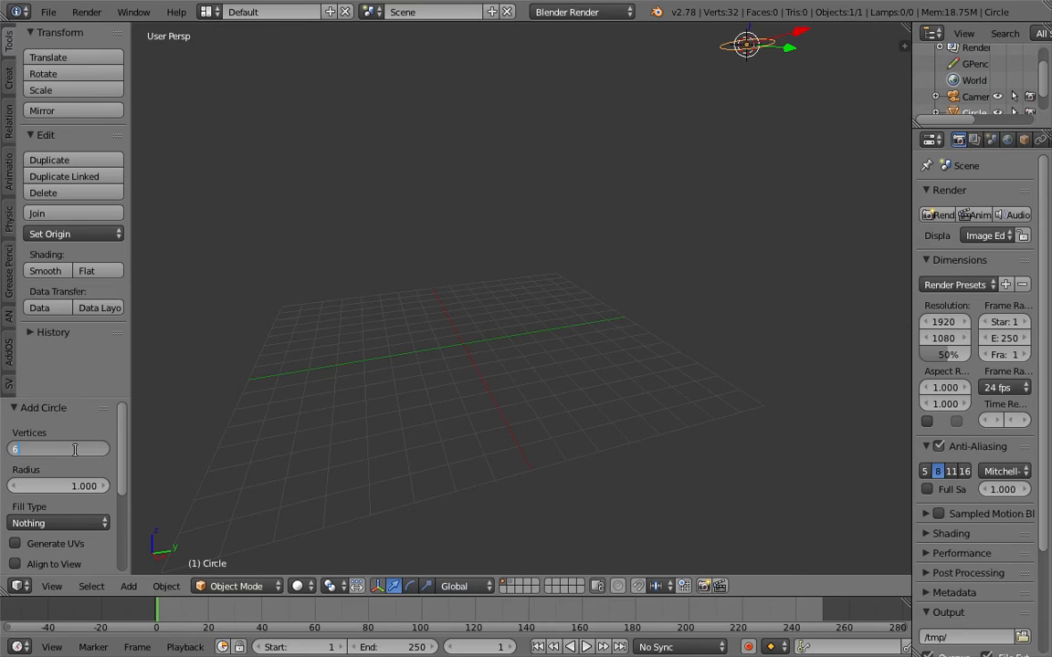
pyautogui.write('6')
pyautogui.press('Return')
# Clear the circle's location so it sits at the world origin.
pyautogui.scroll(-3, 92, 383)
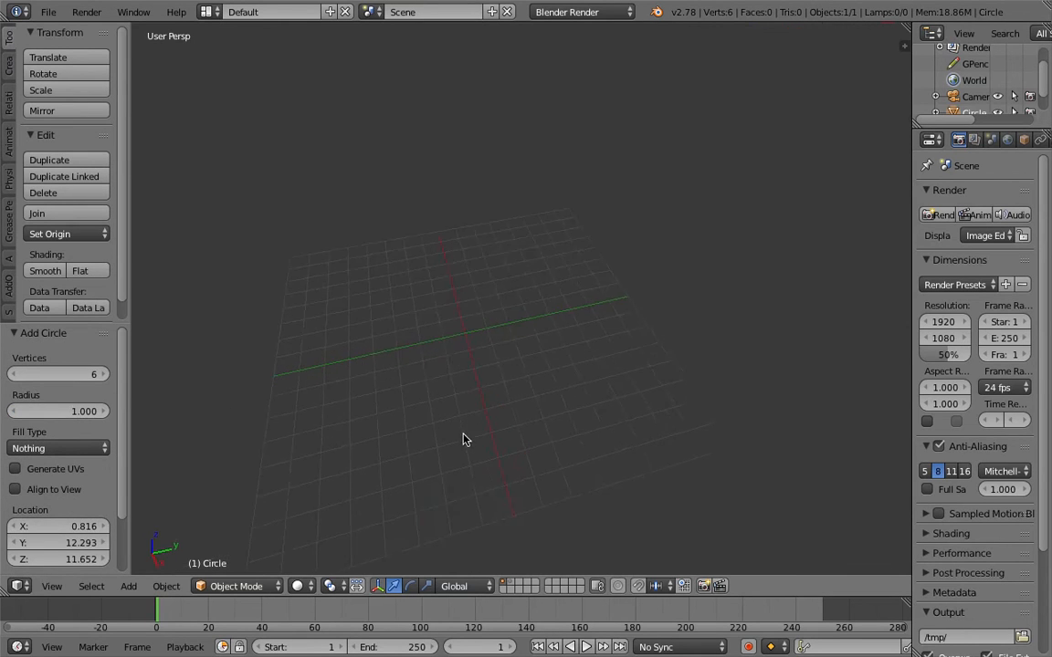
pyautogui.scroll(-4, 470, 436)
pyautogui.keyDown('shift'); pyautogui.moveTo(563, 291); pyautogui.dragTo(487, 376, button='middle'); pyautogui.keyUp('shift')
pyautogui.scroll(3, 487, 376)
pyautogui.scroll(2, 566, 325)
pyautogui.scroll(-1, 518, 341)
pyautogui.keyDown('shift'); pyautogui.moveTo(493, 334); pyautogui.dragTo(572, 291, button='middle'); pyautogui.keyUp('shift')
pyautogui.hotkey('alt', 'g')
pyautogui.keyDown('shift'); pyautogui.moveTo(461, 358); pyautogui.dragTo(544, 304, button='middle'); pyautogui.keyUp('shift')
pyautogui.scroll(4, 539, 311)
pyautogui.keyDown('shift'); pyautogui.moveTo(514, 436); pyautogui.dragTo(533, 290, button='middle'); pyautogui.keyUp('shift')
pyautogui.scroll(3, 526, 294)
pyautogui.moveTo(498, 349); pyautogui.dragTo(544, 286, button='middle')
pyautogui.scroll(-1, 508, 313)
# Save the scene to the Desktop as multi_particle_trails_two_001.blend.
pyautogui.click(48, 12)
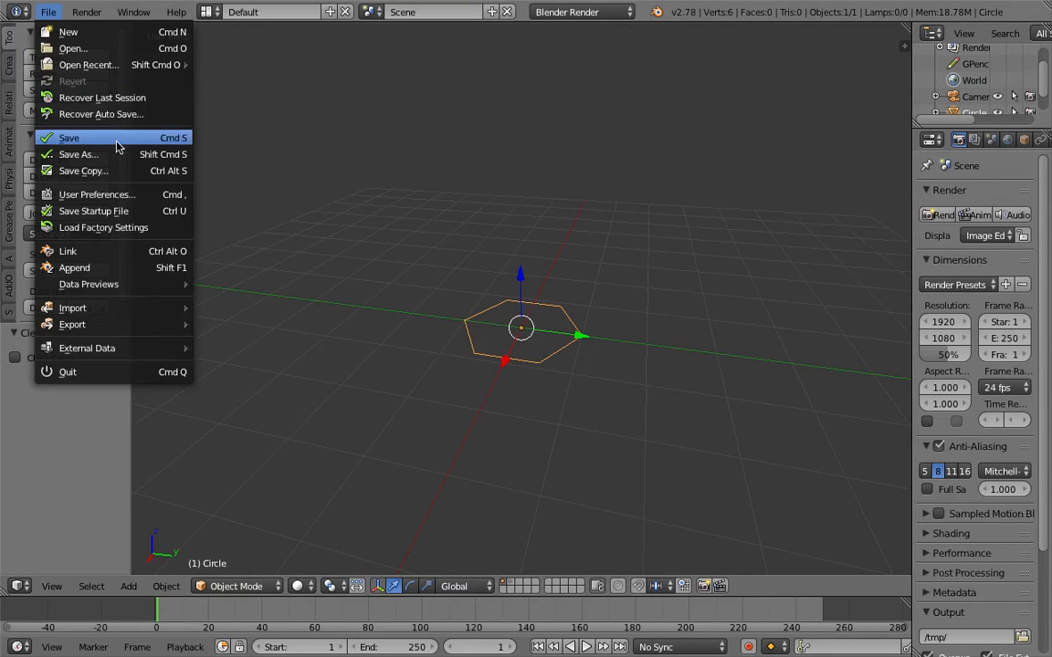
pyautogui.click(108, 139)
pyautogui.click(319, 74)
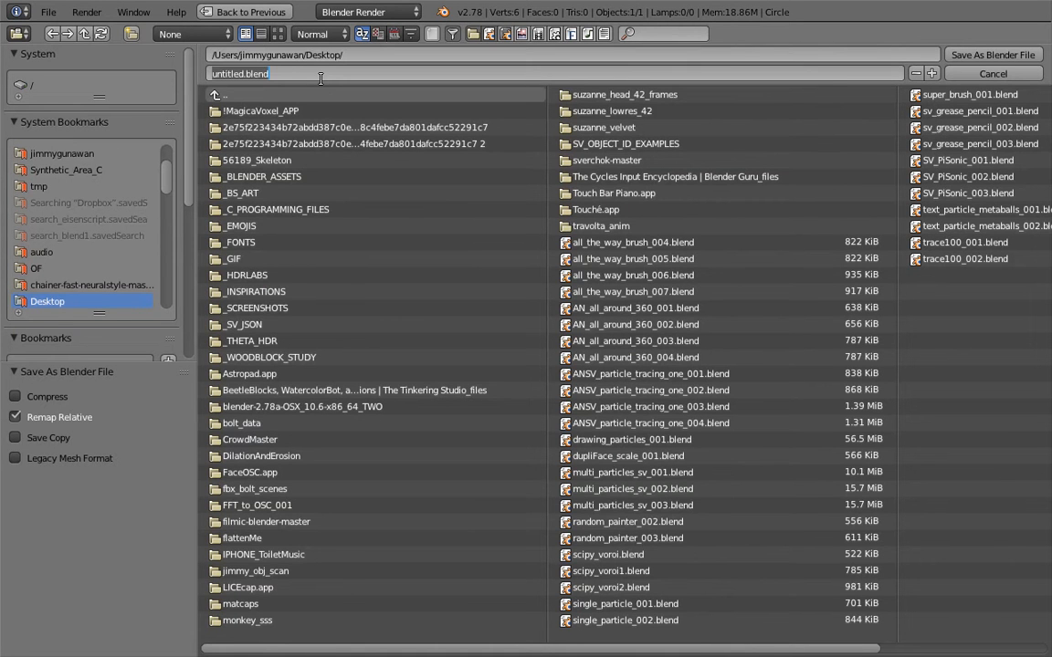
pyautogui.write('multi_particle_trails_typ')
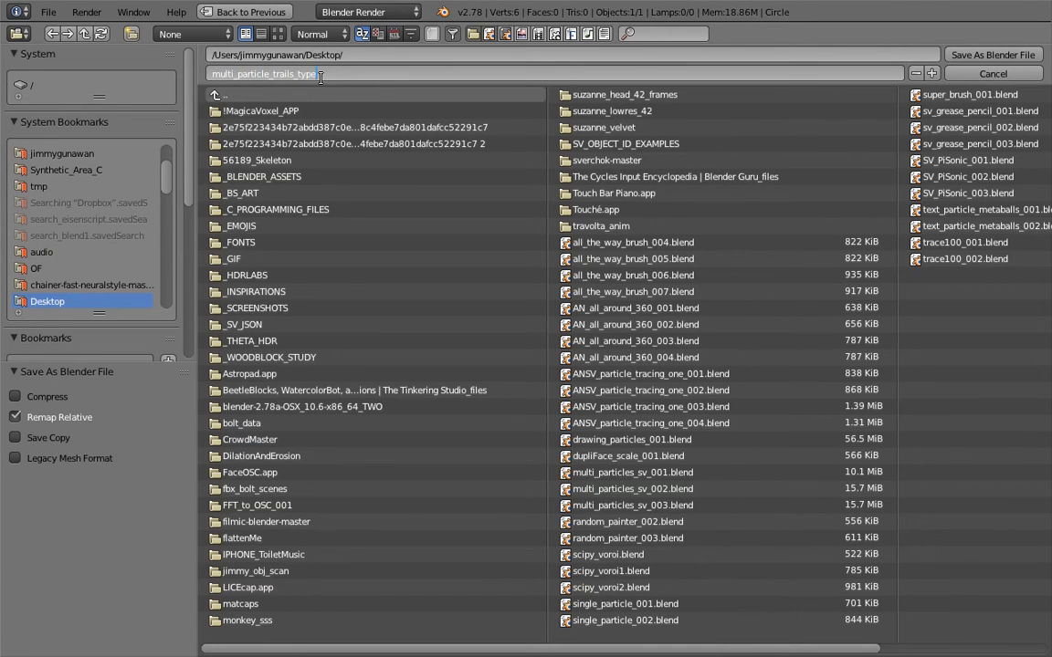
pyautogui.write('001')
pyautogui.press('Return')
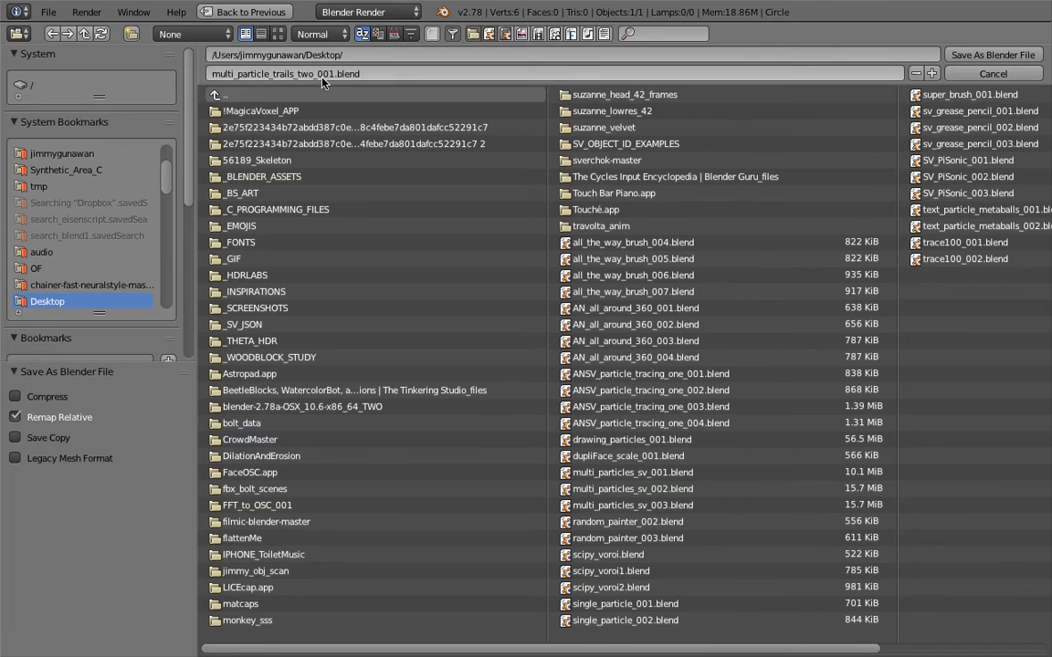
pyautogui.click(961, 52)
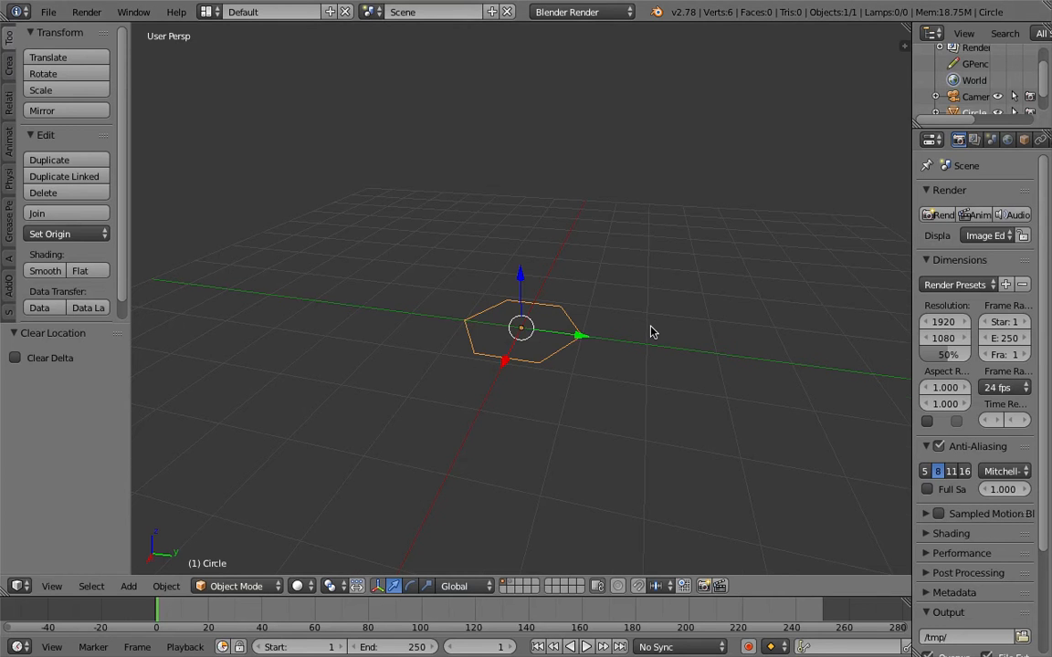
# Widen the properties editor and save the scene over the existing file.
pyautogui.moveTo(651, 332); pyautogui.dragTo(640, 329, button='middle')
pyautogui.moveTo(911, 162); pyautogui.dragTo(798, 163)
pyautogui.hotkey('ctrl', 's')
pyautogui.press('Return')
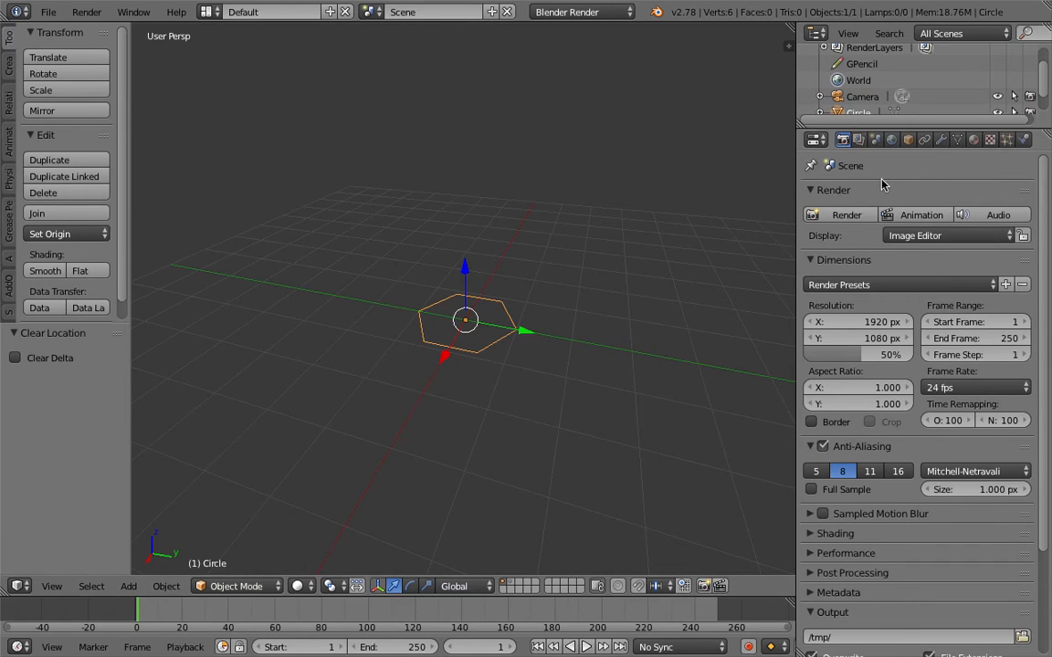
# Add a new particle system to the circle and save the file again.
pyautogui.moveTo(528, 287); pyautogui.dragTo(484, 317, button='middle')
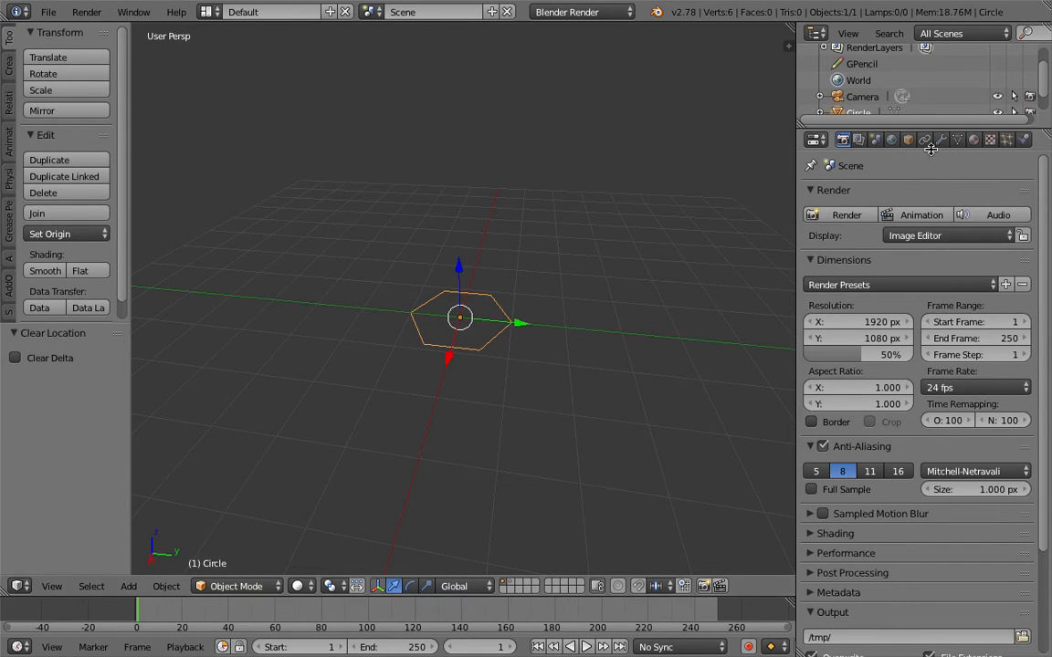
pyautogui.click(1005, 139)
pyautogui.click(922, 248)
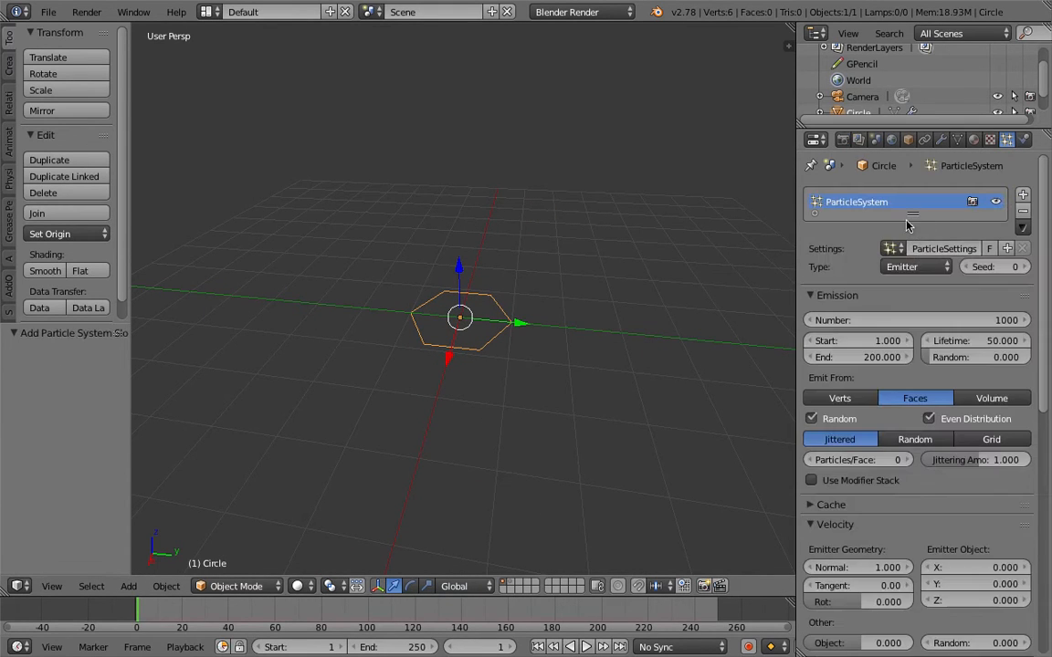
pyautogui.keyDown('shift'); pyautogui.moveTo(502, 348); pyautogui.dragTo(477, 343, button='middle'); pyautogui.keyUp('shift')
pyautogui.hotkey('ctrl', 's')
pyautogui.click(496, 333)
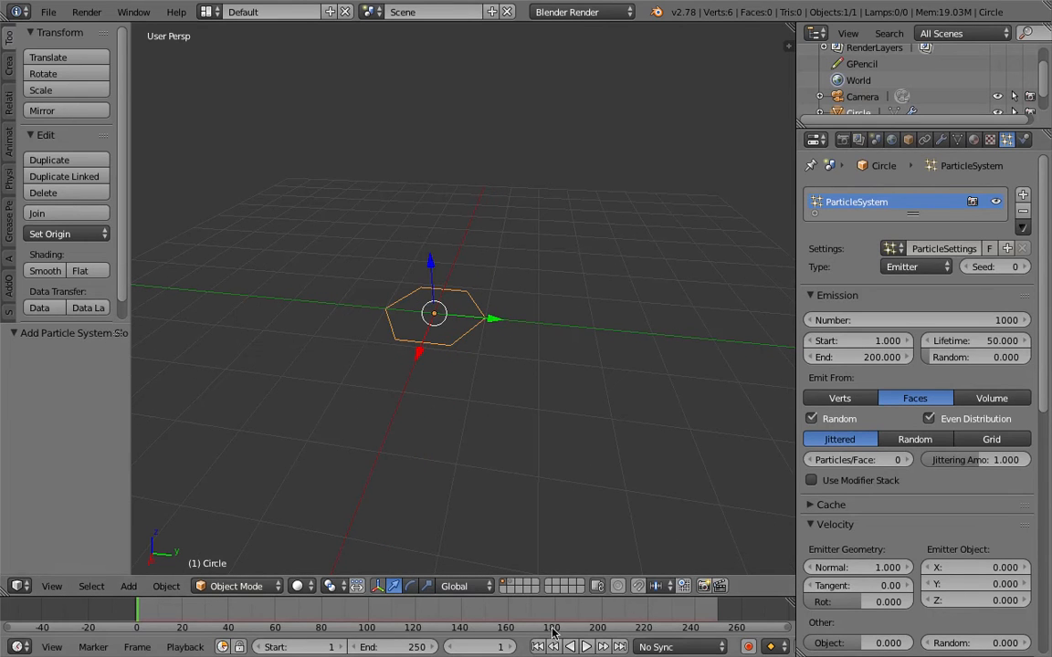
# Play the animation briefly and examine where the default particles are emitted.
pyautogui.click(590, 647)
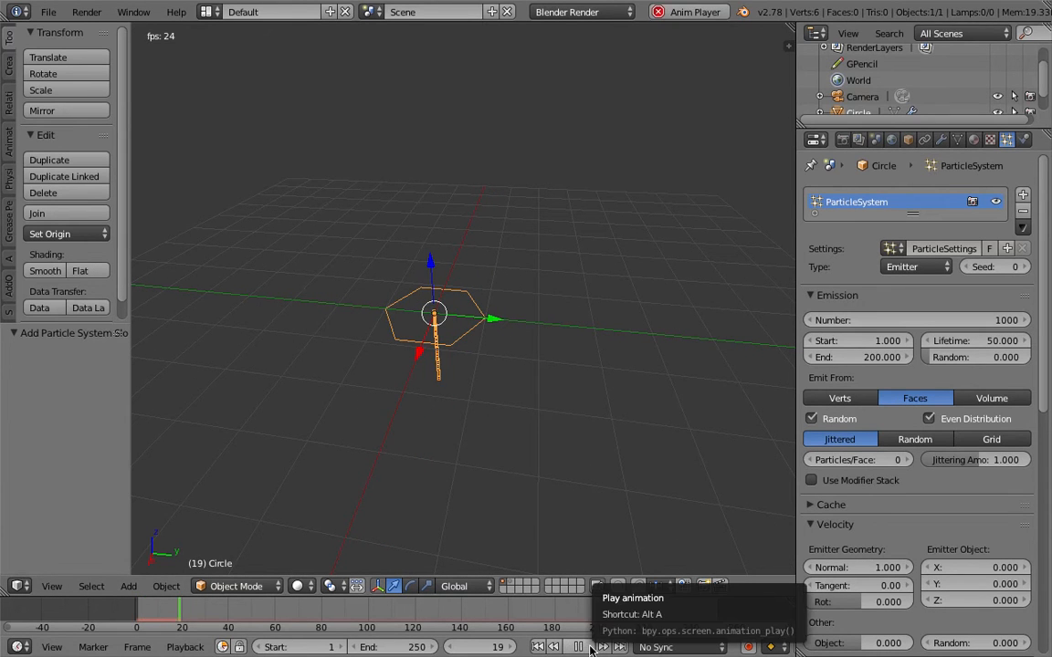
pyautogui.click(588, 647)
pyautogui.moveTo(517, 375); pyautogui.dragTo(473, 354, button='middle')
pyautogui.moveTo(396, 326); pyautogui.dragTo(493, 383, button='middle')
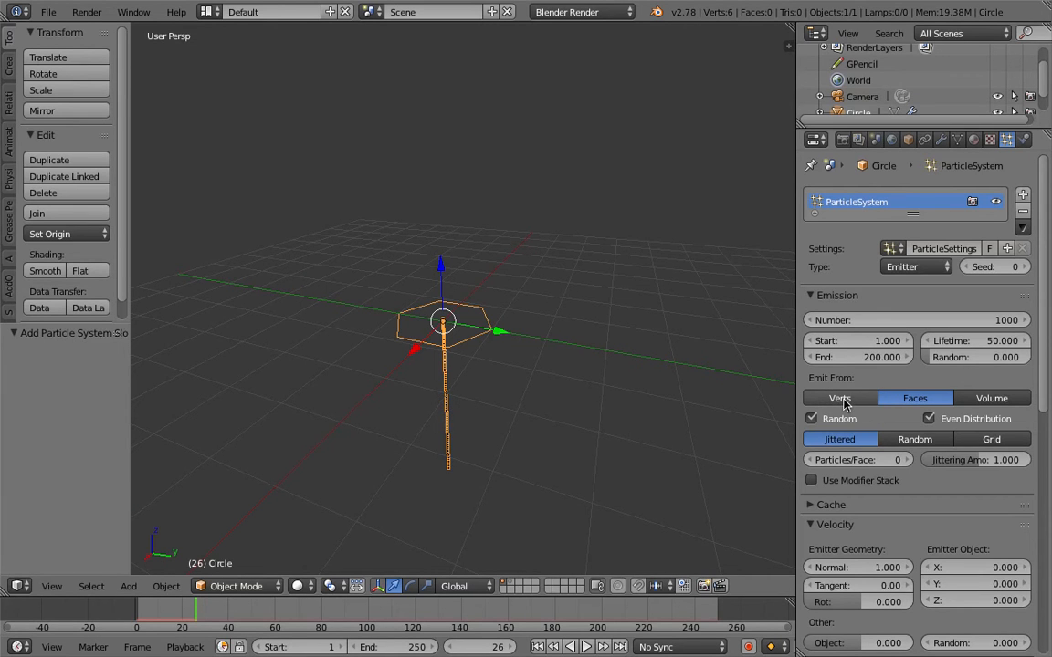
# Emit the particles from the circle's vertices and replay the animation from the start to check the emission.
pyautogui.click(838, 399)
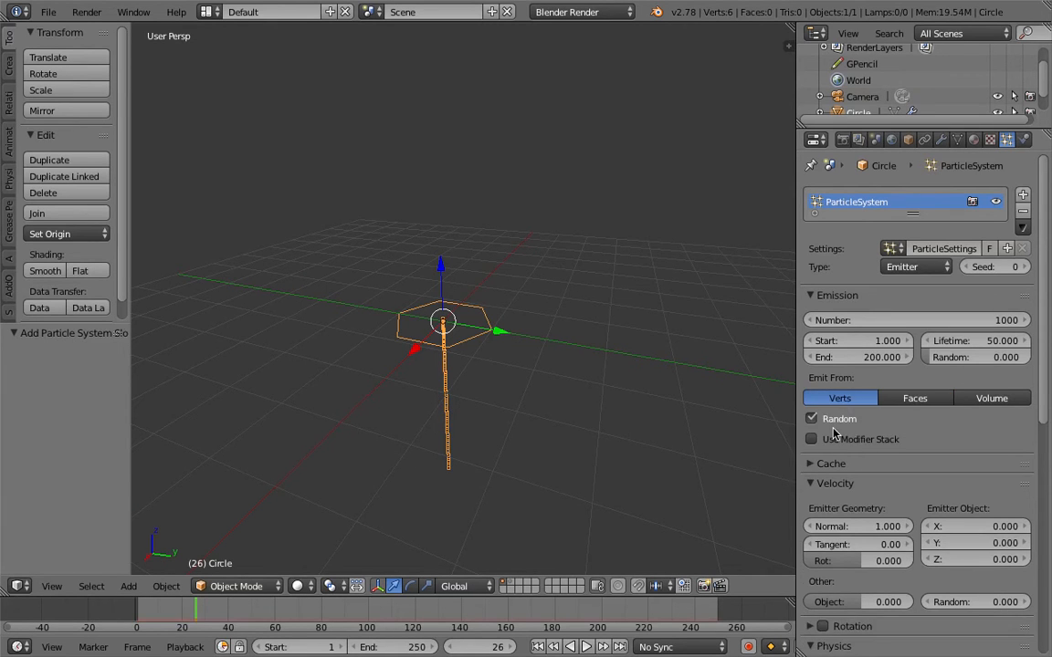
pyautogui.click(1005, 169)
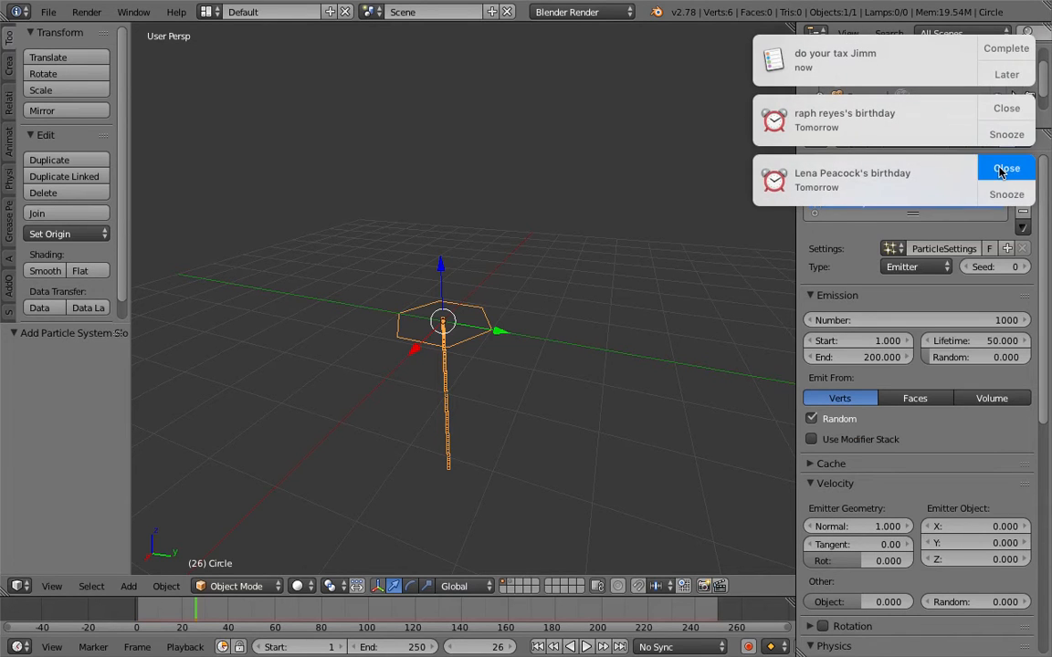
pyautogui.click(538, 646)
pyautogui.click(586, 646)
pyautogui.click(586, 647)
pyautogui.moveTo(528, 441); pyautogui.dragTo(465, 321, button='middle')
pyautogui.click(538, 646)
pyautogui.click(584, 648)
pyautogui.click(578, 644)
# Disable the random emission order and replay the animation from the first frame.
pyautogui.click(811, 418)
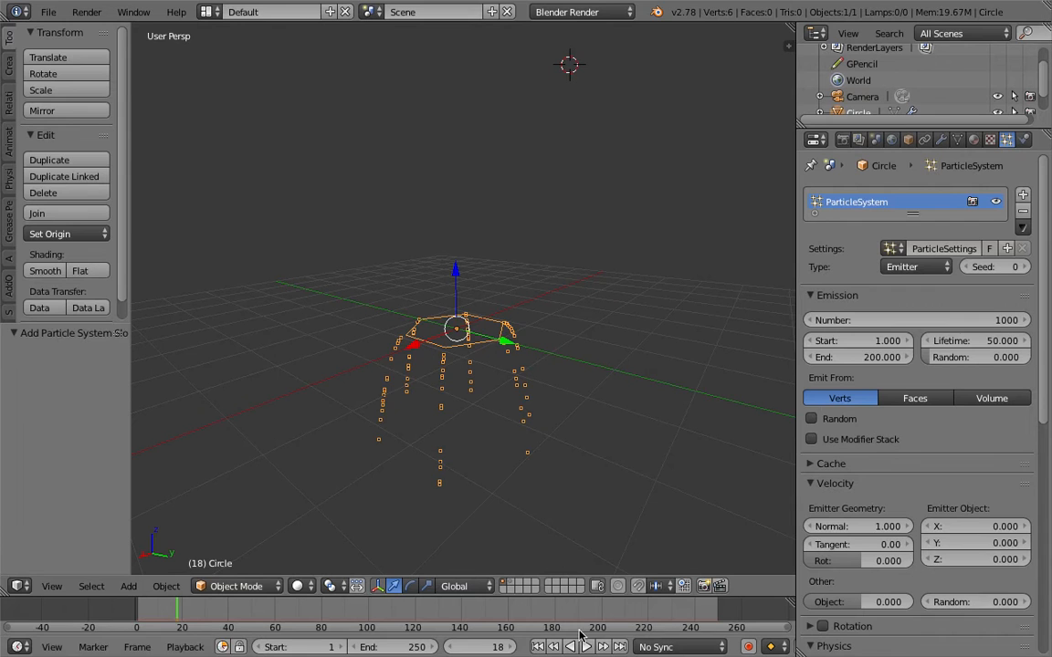
pyautogui.click(538, 647)
pyautogui.click(584, 647)
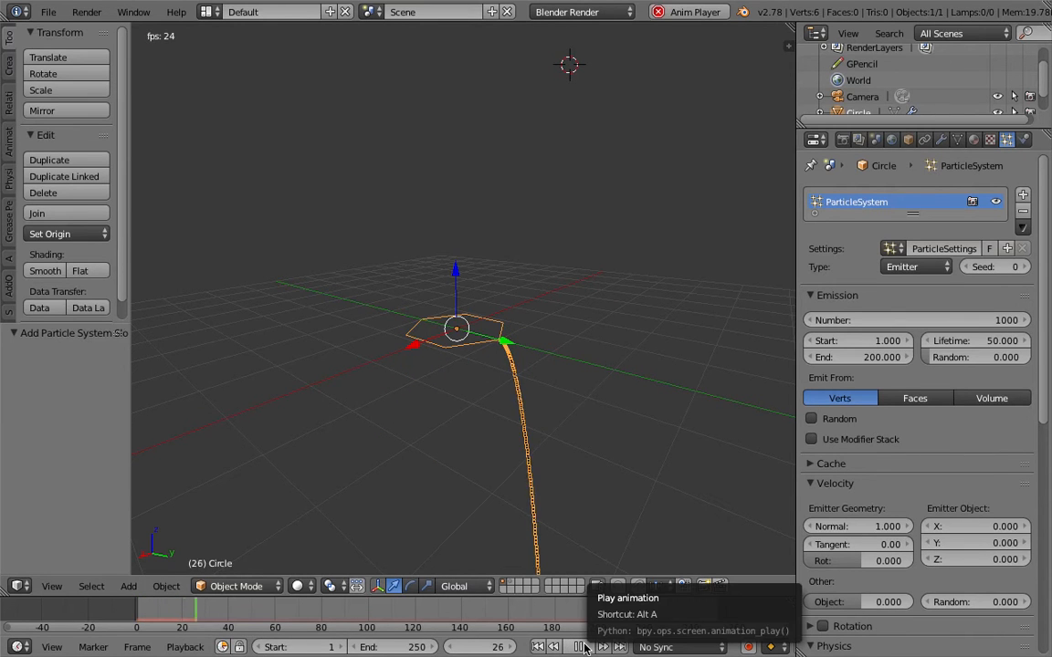
pyautogui.moveTo(557, 319); pyautogui.dragTo(418, 324, button='middle')
pyautogui.scroll(-2, 448, 338)
pyautogui.click(537, 647)
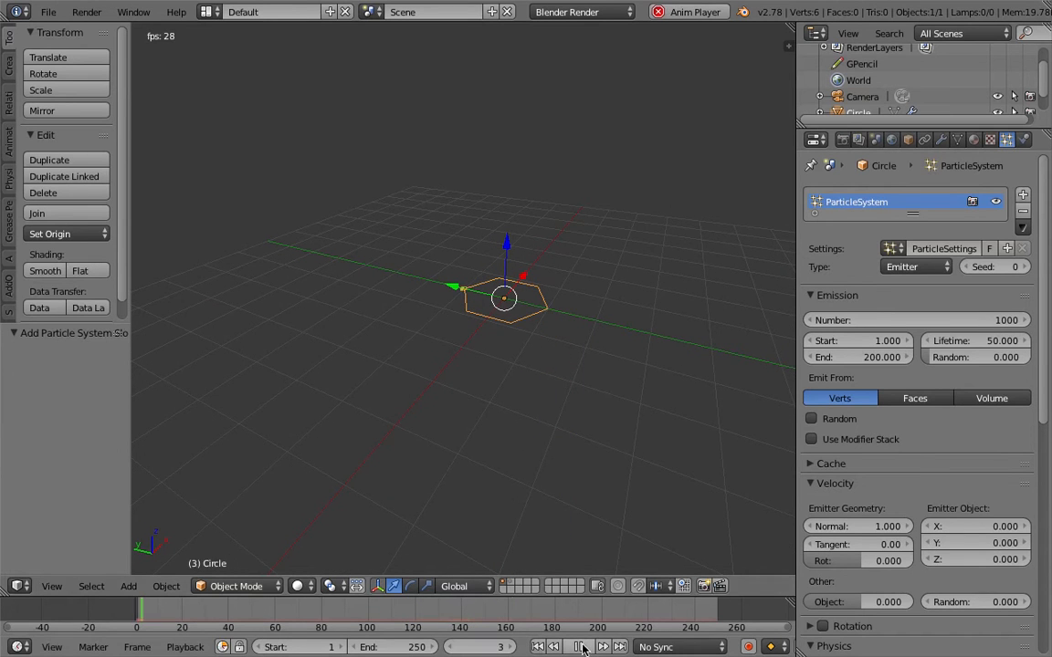
pyautogui.click(581, 647)
pyautogui.moveTo(413, 329)
pyautogui.mouseDown(button='middle')
pyautogui.moveTo(547, 291)
pyautogui.moveTo(521, 283)
pyautogui.moveTo(481, 305)
pyautogui.moveTo(472, 359)
pyautogui.moveTo(518, 324)
pyautogui.moveTo(416, 346)
pyautogui.mouseUp(button='middle')
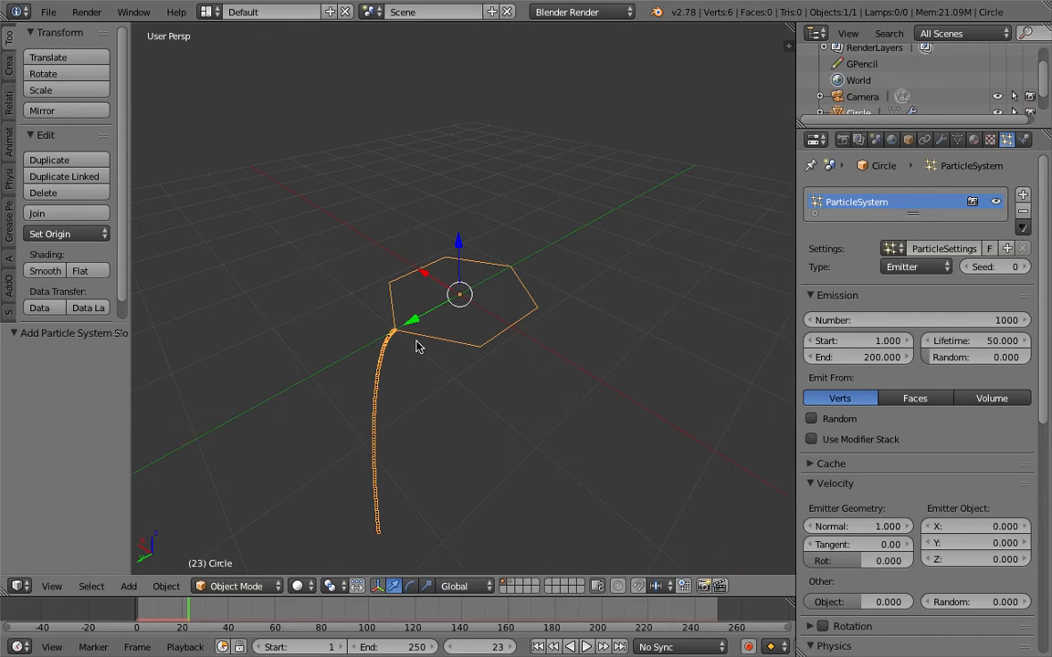
# Mark the hexagon's vertices one after another with Grease Pencil strokes.
pyautogui.press('d')
pyautogui.moveTo(398, 355); pyautogui.dragTo(399, 346)
pyautogui.click(480, 356)
pyautogui.click(547, 313)
pyautogui.click(527, 263)
pyautogui.click(455, 248)
pyautogui.click(397, 255)
pyautogui.click(394, 391)
pyautogui.click(479, 221)
pyautogui.click(370, 359)
# Play the animation from the first frame and examine the order in which the vertices emit particles.
pyautogui.click(540, 648)
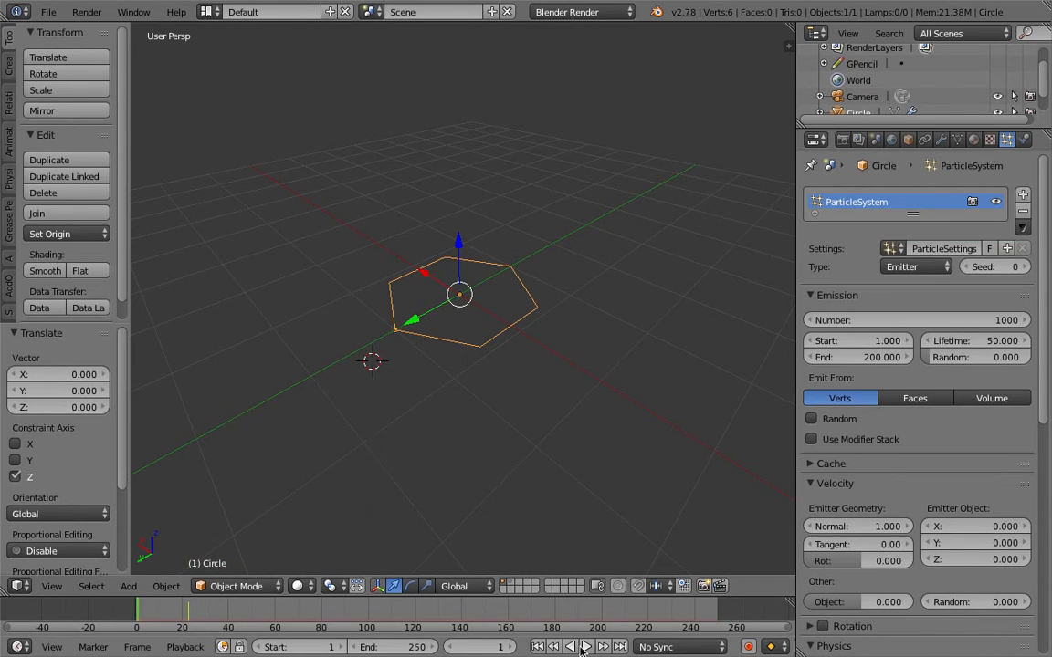
pyautogui.click(586, 647)
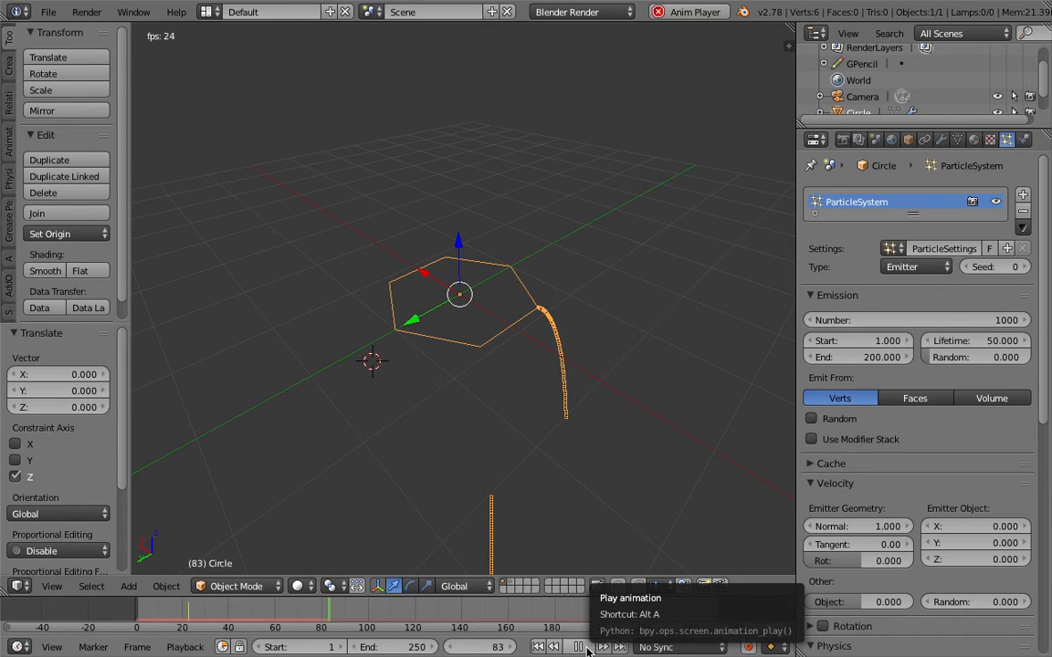
pyautogui.click(582, 647)
pyautogui.moveTo(438, 411); pyautogui.dragTo(355, 285, button='middle')
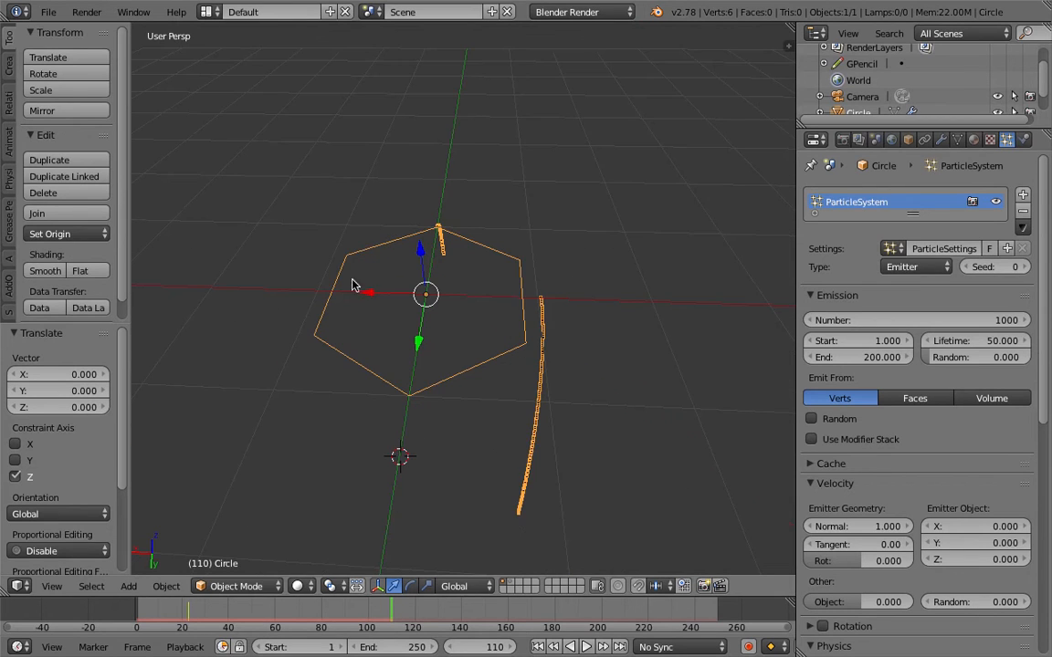
pyautogui.moveTo(479, 357); pyautogui.dragTo(436, 323, button='middle')
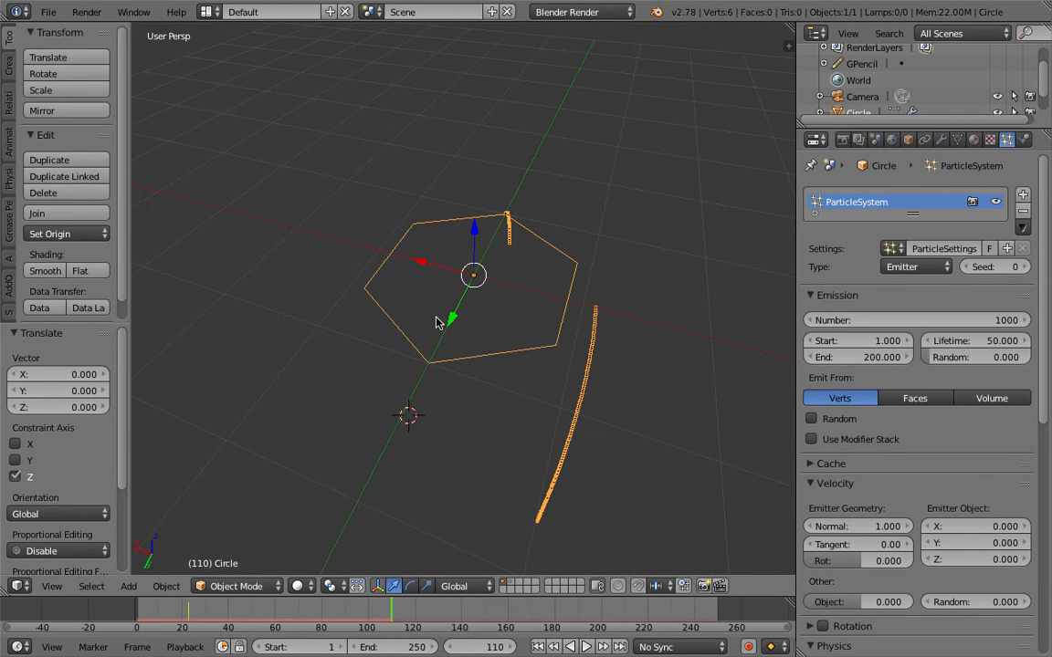
# Set the particle number to 6 and both the emission start and end to frame 1.
pyautogui.click(962, 312)
pyautogui.write('6')
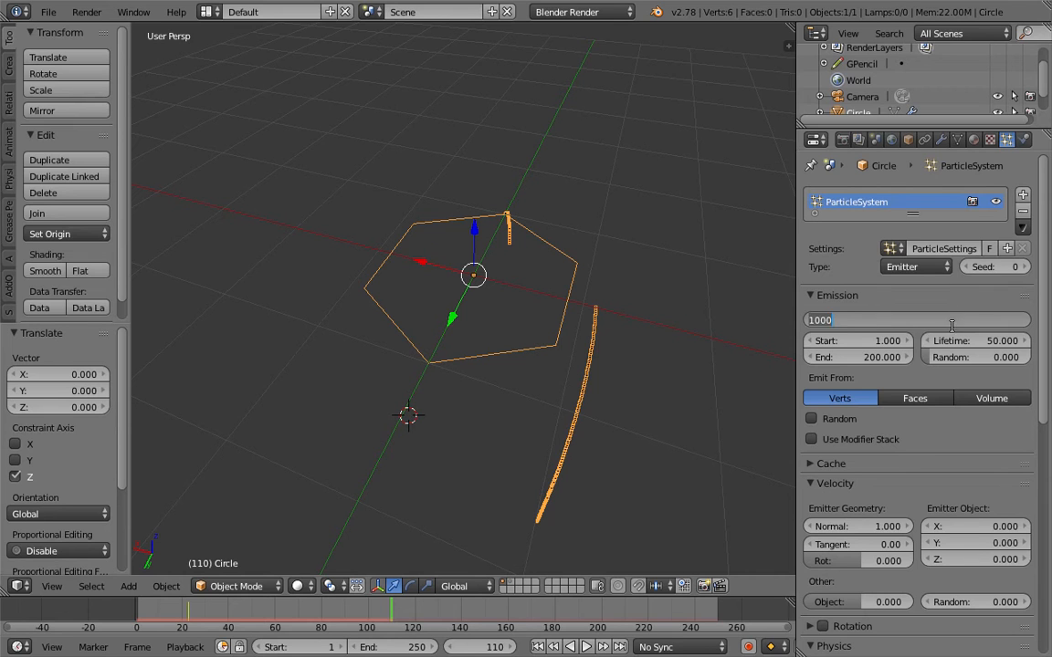
pyautogui.press('Return')
pyautogui.moveTo(868, 339); pyautogui.dragTo(868, 357)
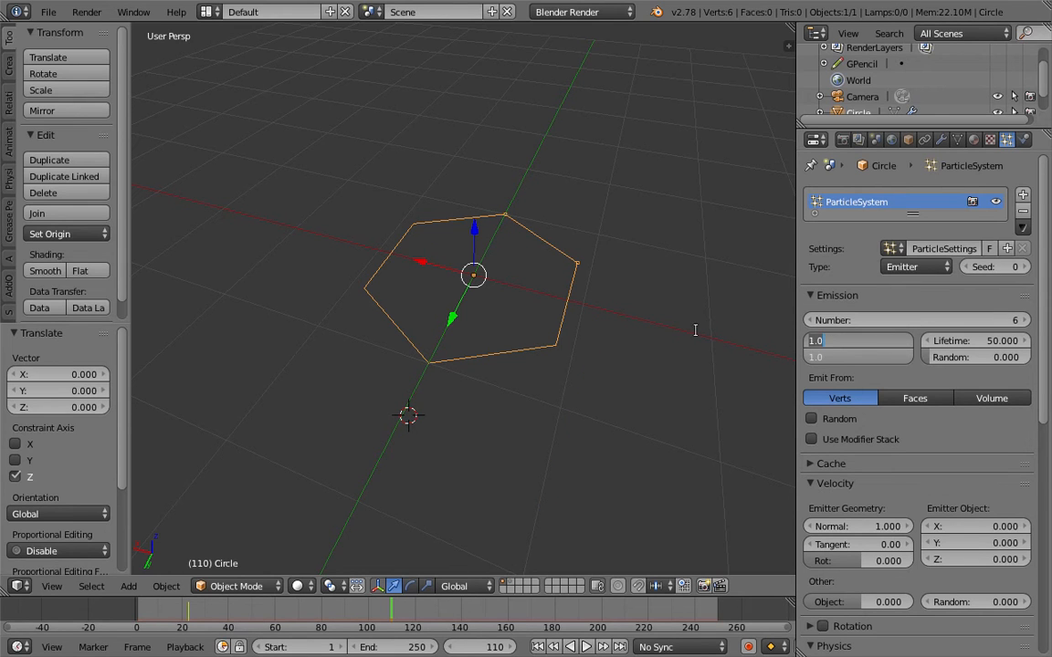
pyautogui.write('1')
pyautogui.press('Return')
pyautogui.moveTo(696, 330); pyautogui.dragTo(690, 335, button='middle')
# Replay the animation twice from the start to check the single particle leaving each vertex.
pyautogui.click(538, 647)
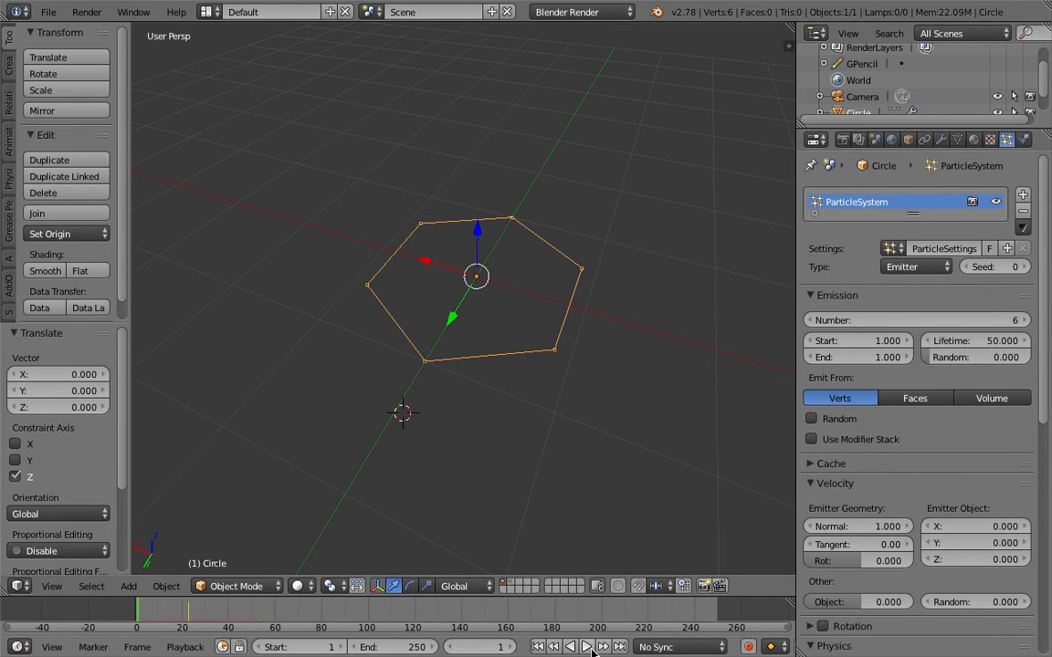
pyautogui.click(586, 646)
pyautogui.click(591, 650)
pyautogui.moveTo(511, 511); pyautogui.dragTo(541, 492, button='middle')
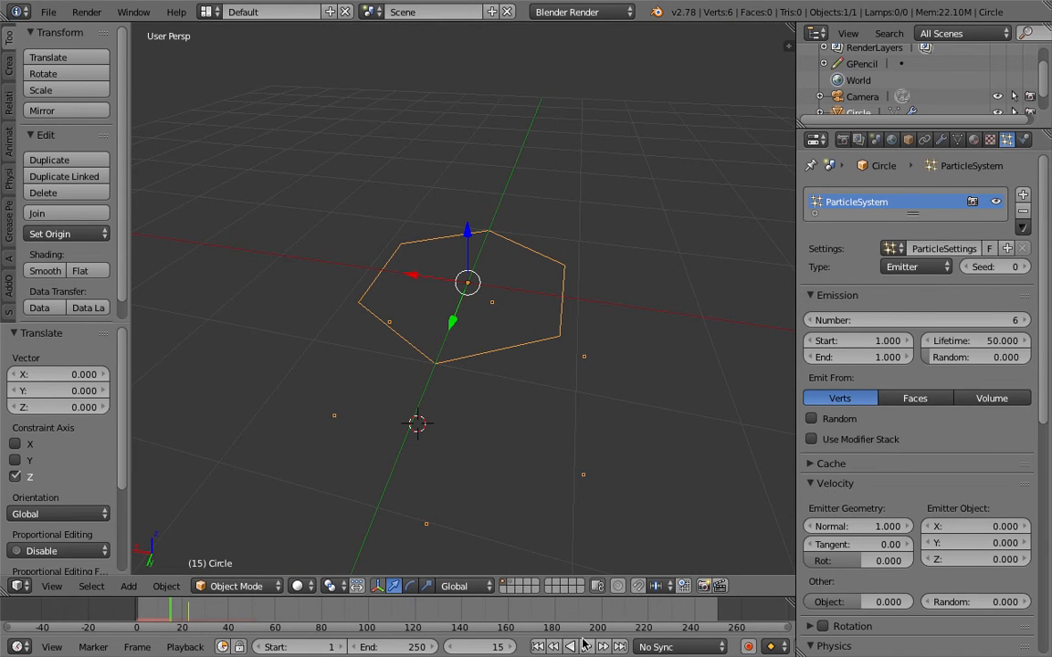
pyautogui.click(538, 646)
pyautogui.click(586, 647)
pyautogui.click(586, 646)
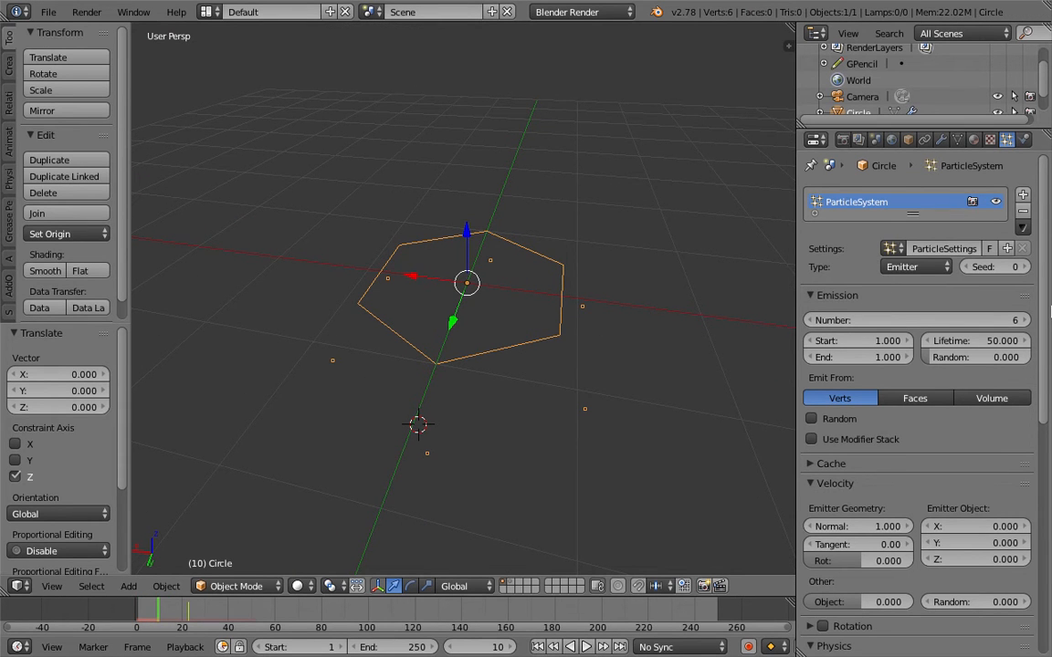
# Enable the Number option in the particle system's display settings.
pyautogui.moveTo(1046, 307); pyautogui.dragTo(997, 493)
pyautogui.scroll(-3, 873, 573)
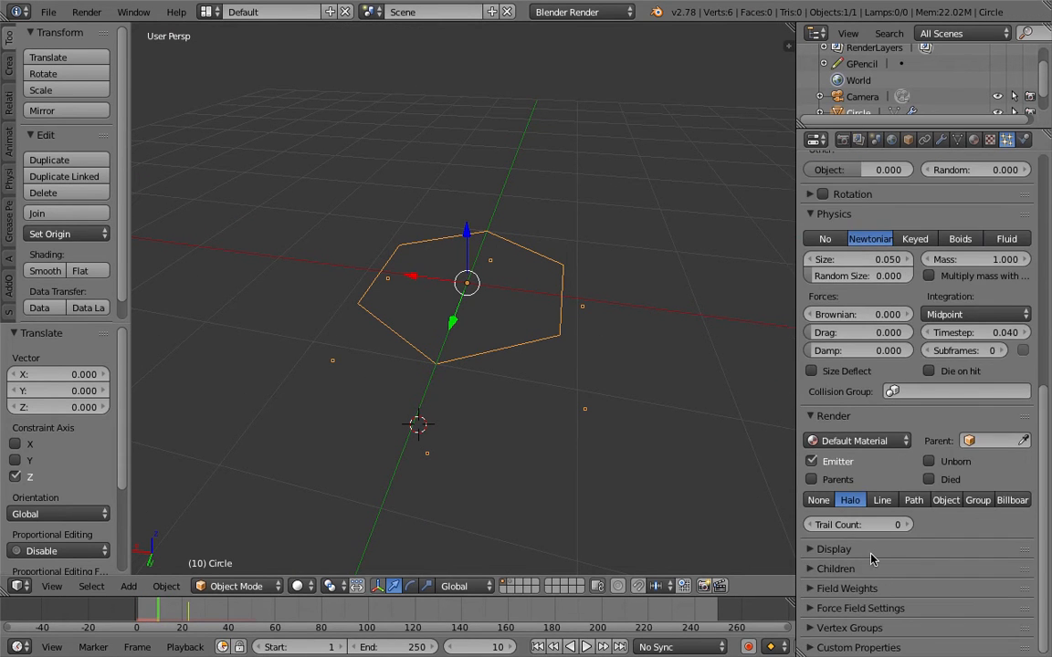
pyautogui.click(833, 550)
pyautogui.scroll(-2, 845, 554)
pyautogui.click(835, 545)
# Replay the animation from the start to check the numbered particles and save the file.
pyautogui.moveTo(640, 495); pyautogui.dragTo(598, 628, button='middle')
pyautogui.click(539, 646)
pyautogui.click(586, 647)
pyautogui.click(586, 646)
pyautogui.moveTo(559, 497); pyautogui.dragTo(548, 442, button='middle')
pyautogui.moveTo(569, 389); pyautogui.dragTo(558, 342, button='middle')
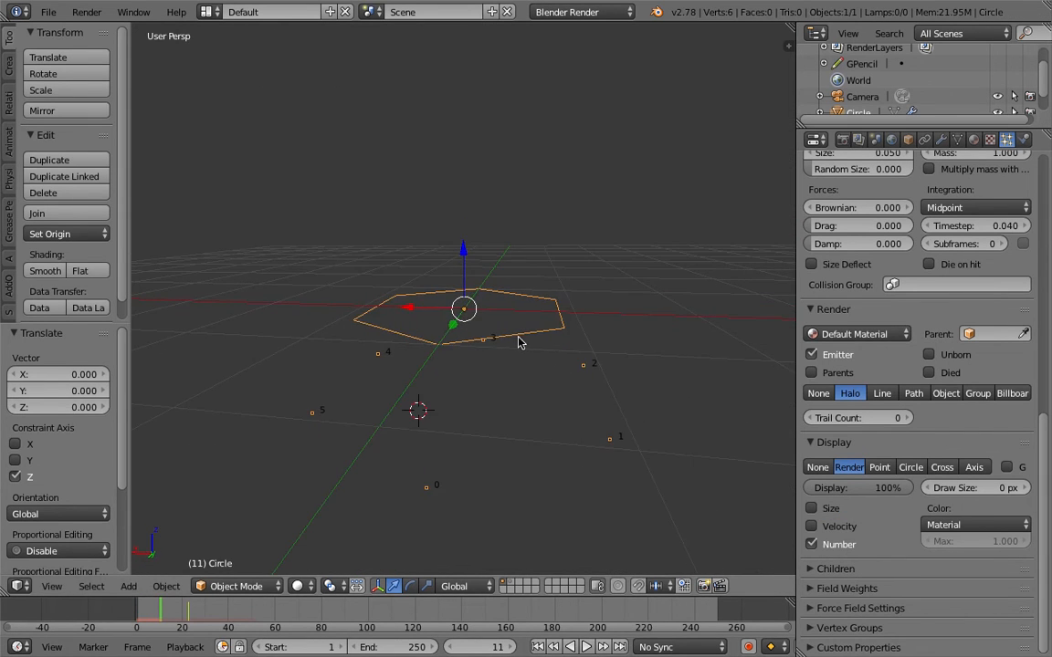
pyautogui.moveTo(603, 376); pyautogui.dragTo(571, 384, button='middle')
pyautogui.hotkey('ctrl', 's')
pyautogui.click(571, 385)
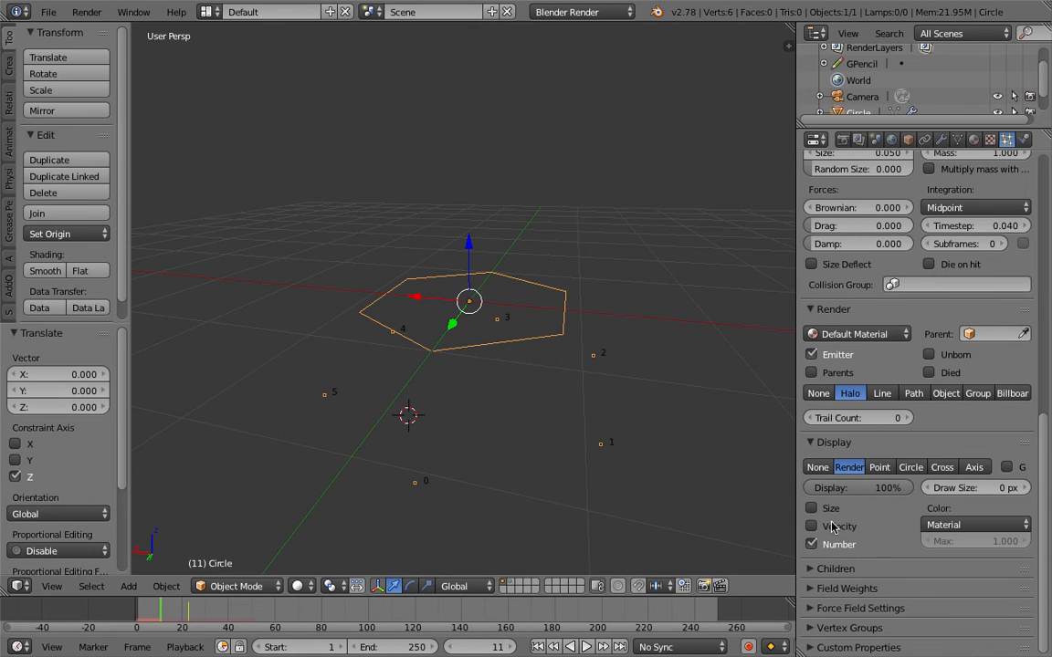
# Set the gravity influence on the circle's particles to 0 in the field weights and replay the animation from the start.
pyautogui.click(875, 589)
pyautogui.scroll(-3, 882, 586)
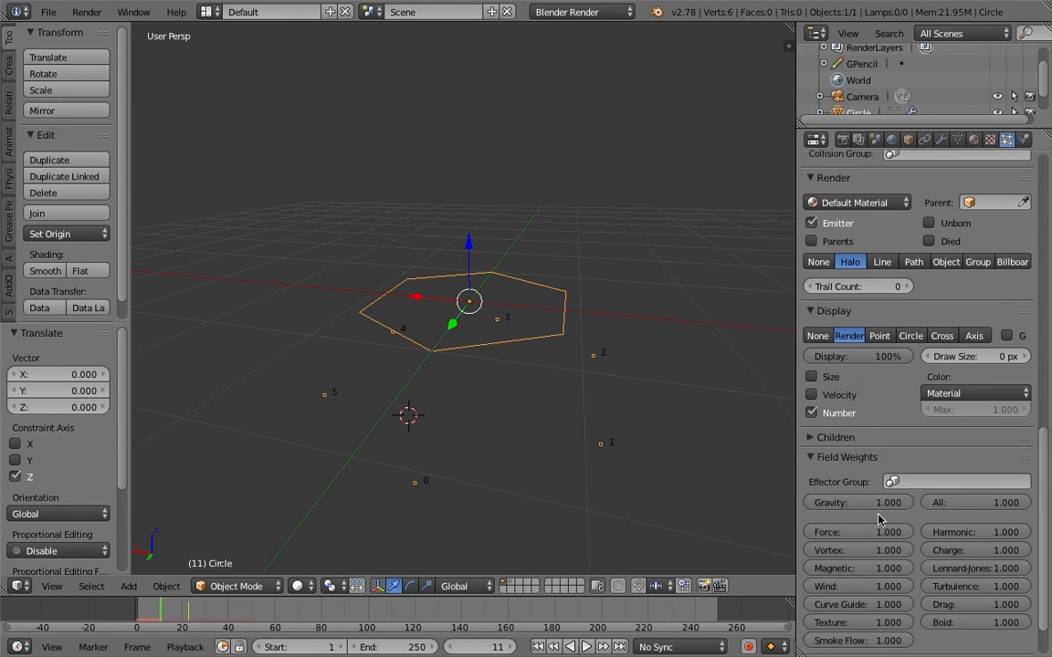
pyautogui.moveTo(890, 503); pyautogui.dragTo(805, 502)
pyautogui.scroll(15, 1047, 500)
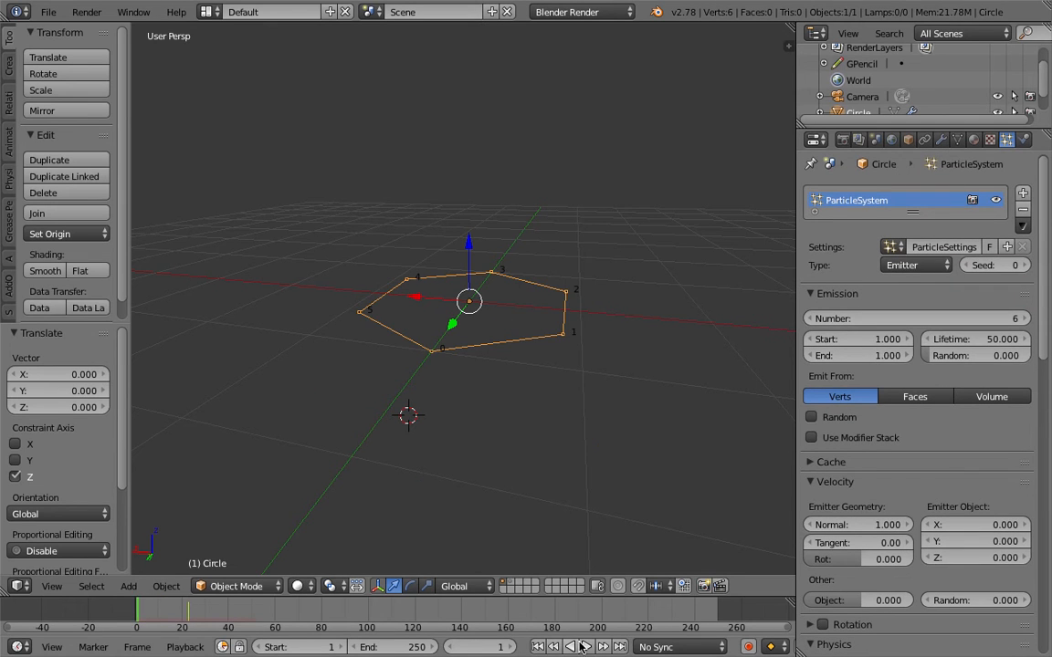
pyautogui.hotkey('alt', 'a')
pyautogui.hotkey('alt', 'a')
pyautogui.click(539, 648)
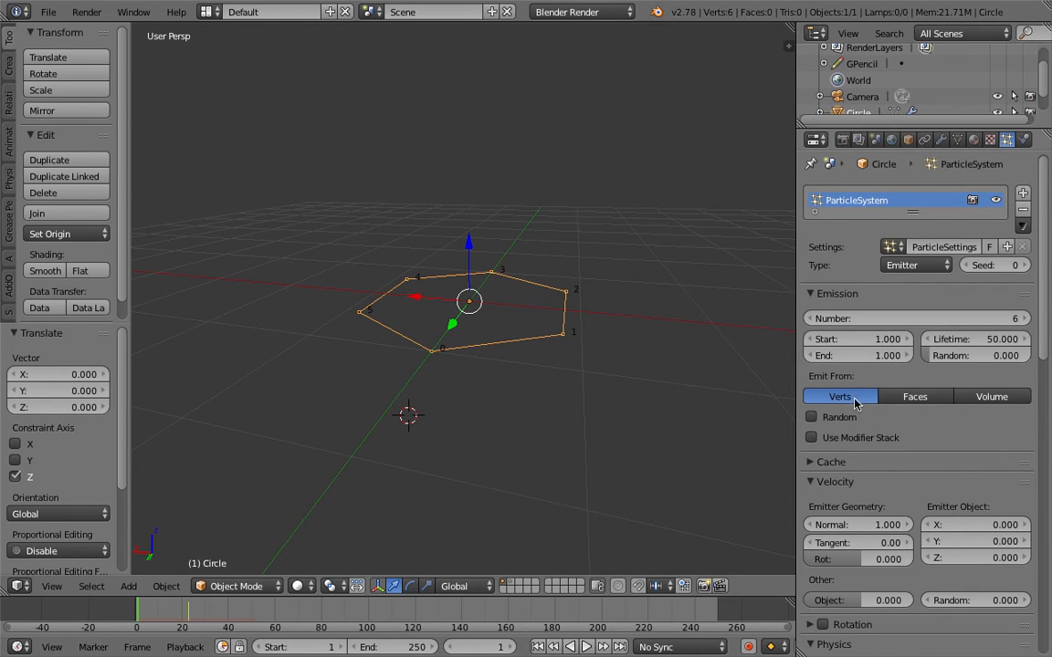
# Set the circle's normal emission velocity to 1 and save over the existing file.
pyautogui.moveTo(876, 524); pyautogui.dragTo(808, 524)
pyautogui.moveTo(543, 335)
pyautogui.mouseDown(button='middle')
pyautogui.moveTo(525, 343)
pyautogui.moveTo(530, 324)
pyautogui.moveTo(528, 332)
pyautogui.mouseUp(button='middle')
pyautogui.click(878, 527)
pyautogui.write('1')
pyautogui.press('Return')
pyautogui.hotkey('ctrl', 's')
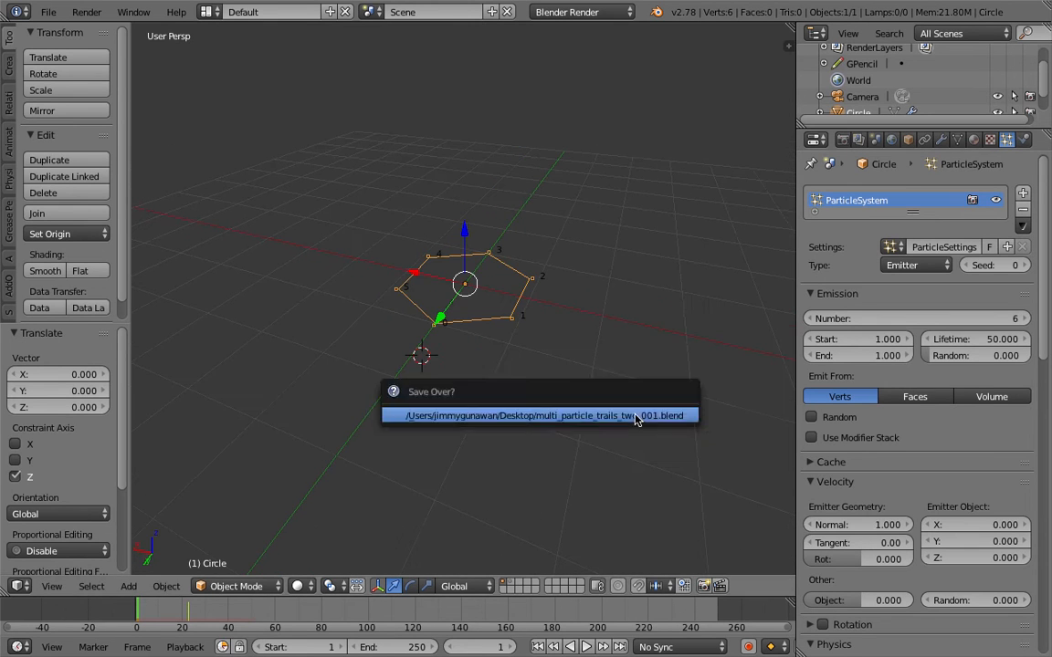
pyautogui.click(637, 420)
# Replay the animation twice to check how the numbered particles leave the circle's vertices.
pyautogui.click(582, 647)
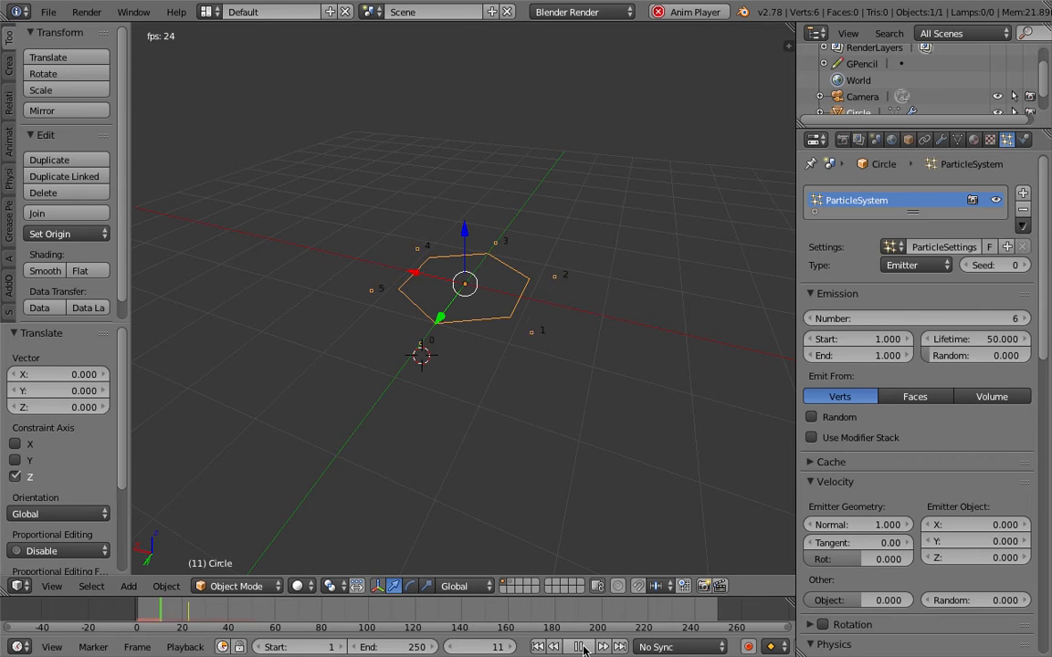
pyautogui.click(582, 647)
pyautogui.moveTo(542, 451); pyautogui.dragTo(543, 465, button='middle')
pyautogui.click(538, 646)
pyautogui.click(581, 647)
pyautogui.click(581, 647)
pyautogui.keyDown('shift'); pyautogui.moveTo(527, 407); pyautogui.dragTo(517, 432, button='middle'); pyautogui.keyUp('shift')
# Save the scene as the incremented version multi_particle_trails_two_002.blend.
pyautogui.press('super+s')
pyautogui.click(493, 251)
pyautogui.click(50, 16)
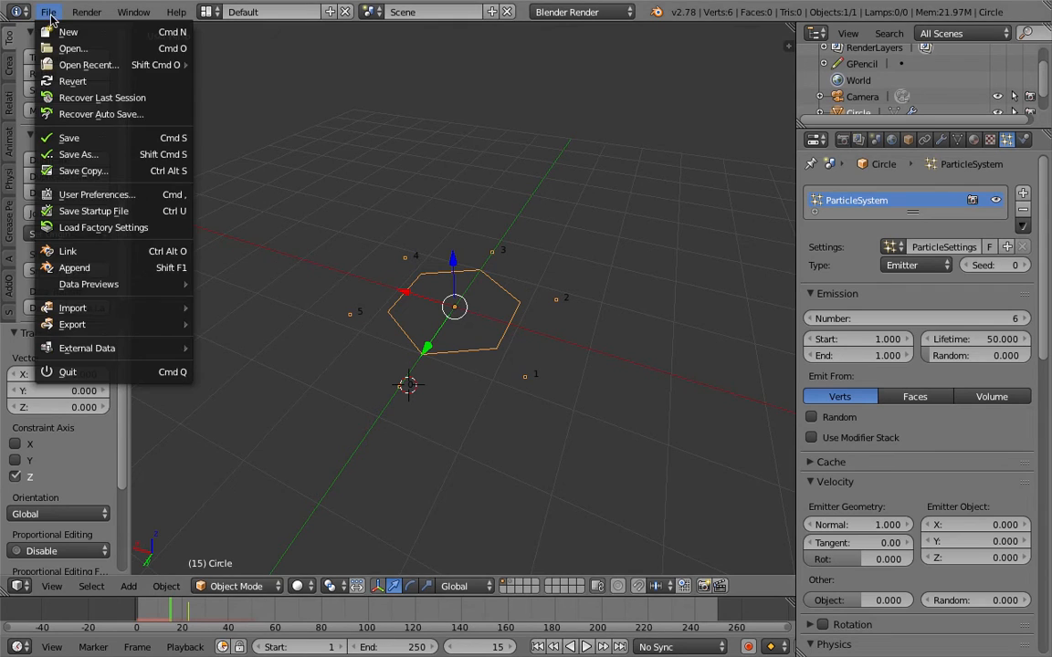
pyautogui.click(79, 154)
pyautogui.click(931, 73)
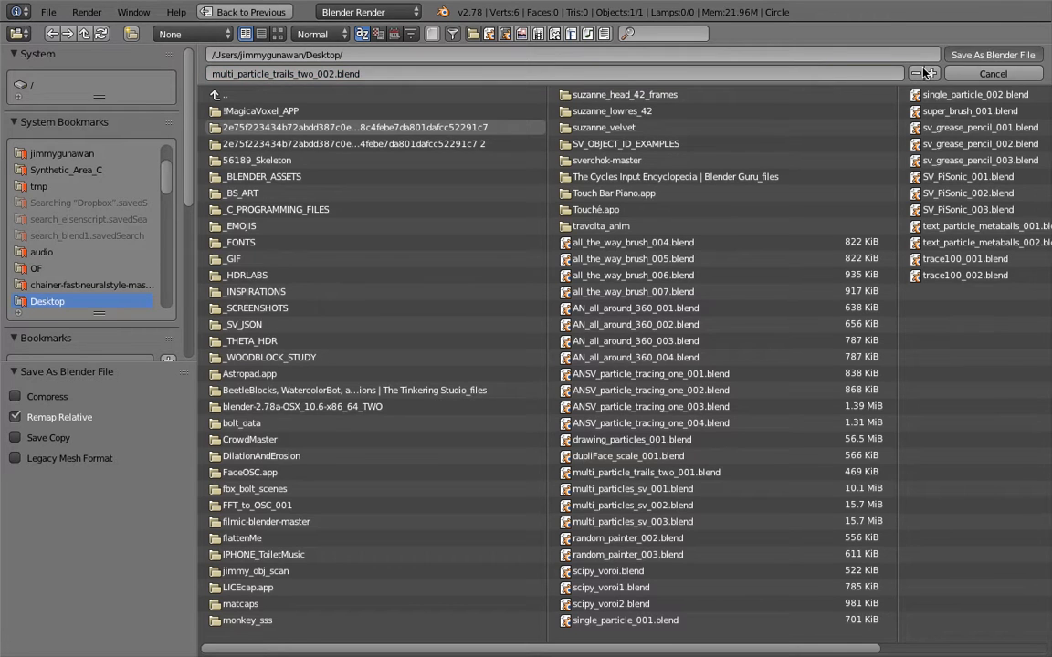
pyautogui.press('Return')
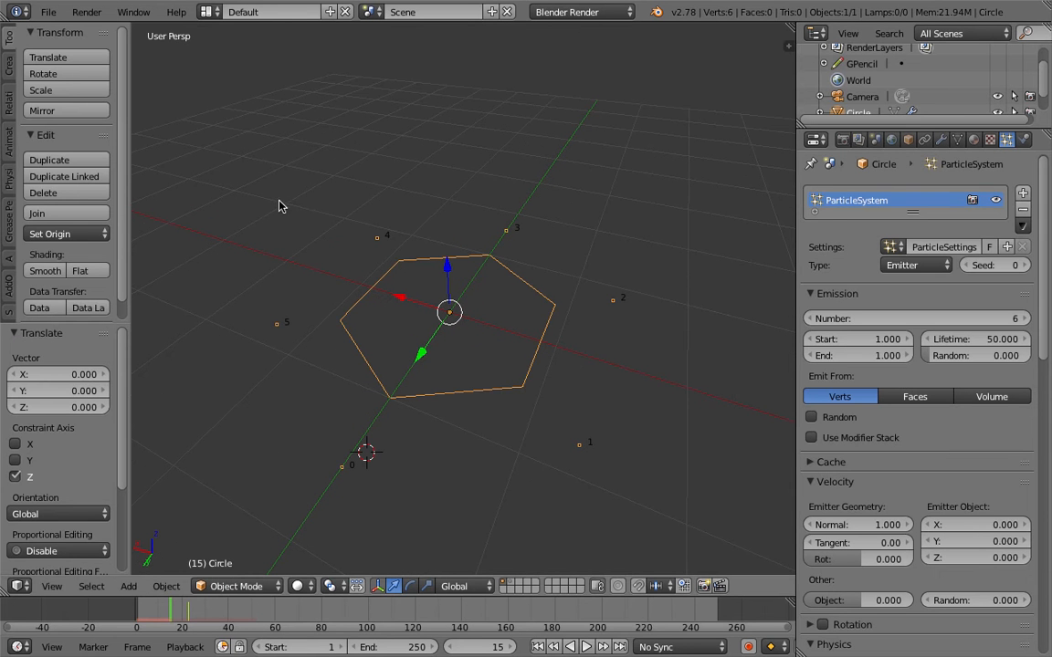
pyautogui.moveTo(391, 298); pyautogui.dragTo(370, 290, button='middle')
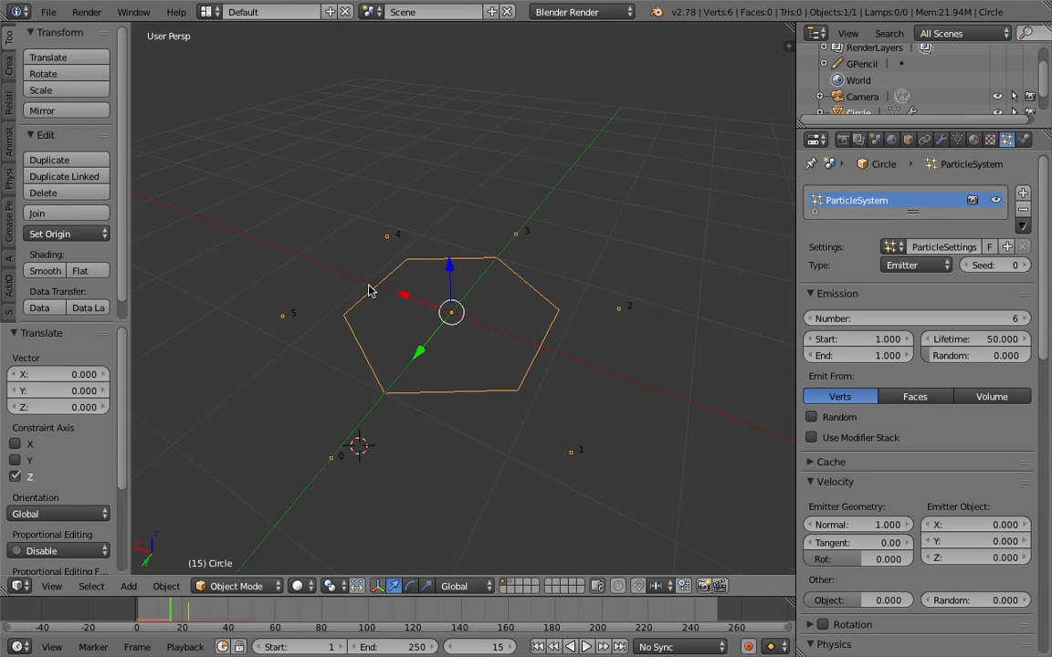
pyautogui.moveTo(407, 258); pyautogui.dragTo(549, 299, button='middle')
pyautogui.hotkey('ctrl', 's')
pyautogui.click(465, 289)
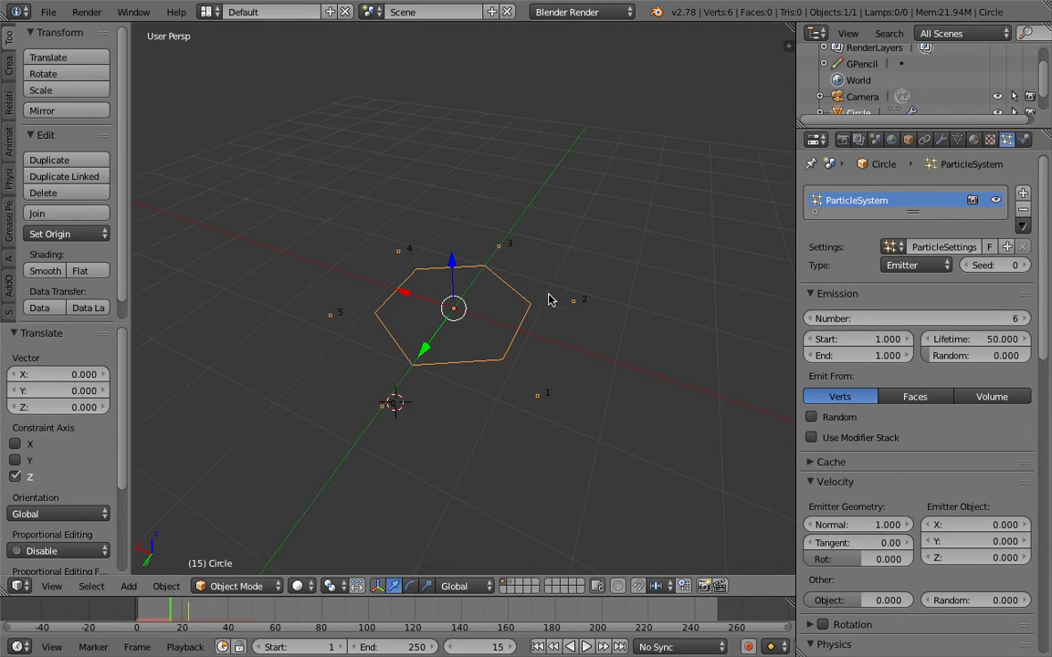
# Add a cube mesh with radius 1 and move it clear of the circle, up and behind it.
pyautogui.keyDown('shift'); pyautogui.moveTo(560, 258); pyautogui.dragTo(483, 283, button='middle'); pyautogui.keyUp('shift')
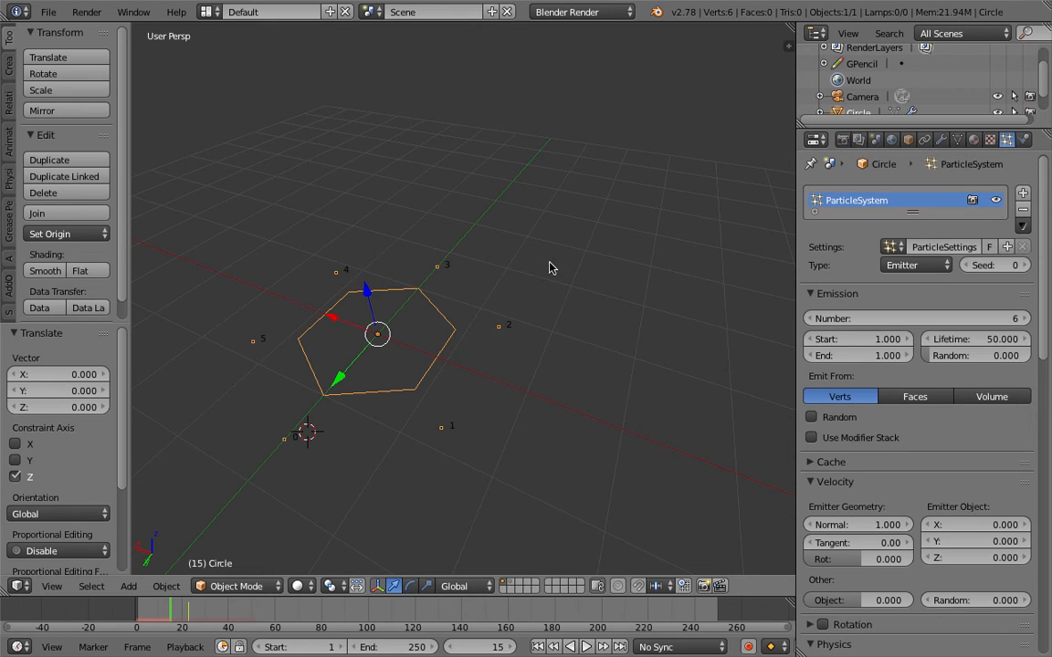
pyautogui.hotkey('shift', 'a')
pyautogui.moveTo(550, 268)
pyautogui.click(603, 281)
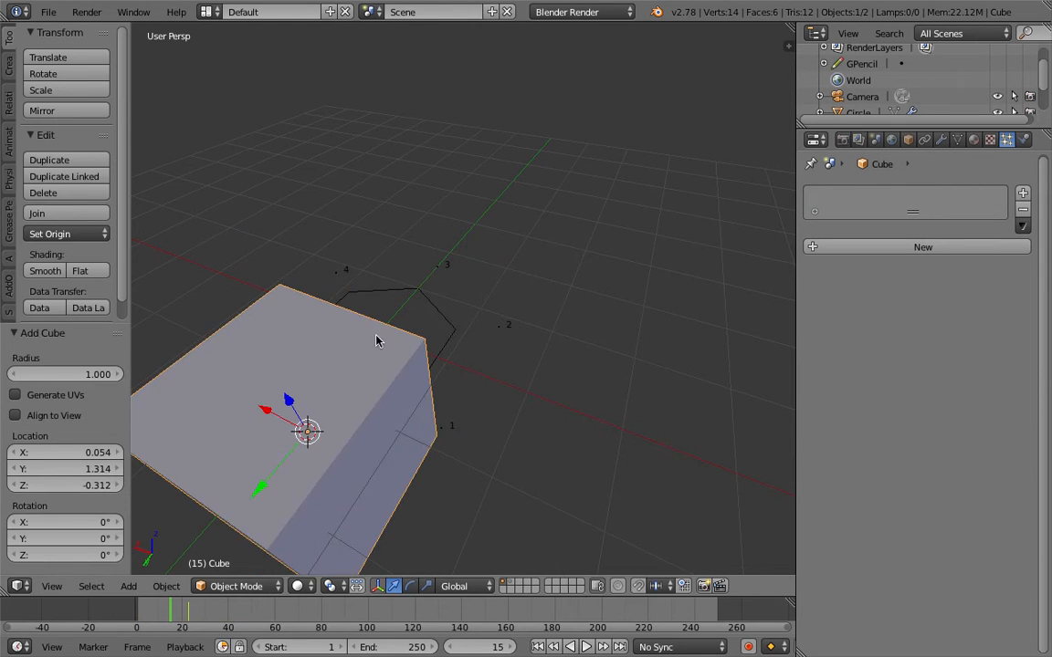
pyautogui.press('g')
pyautogui.click(644, 189)
# Merge all the cube's vertices at center into a single point and return to Object Mode.
pyautogui.press('Tab')
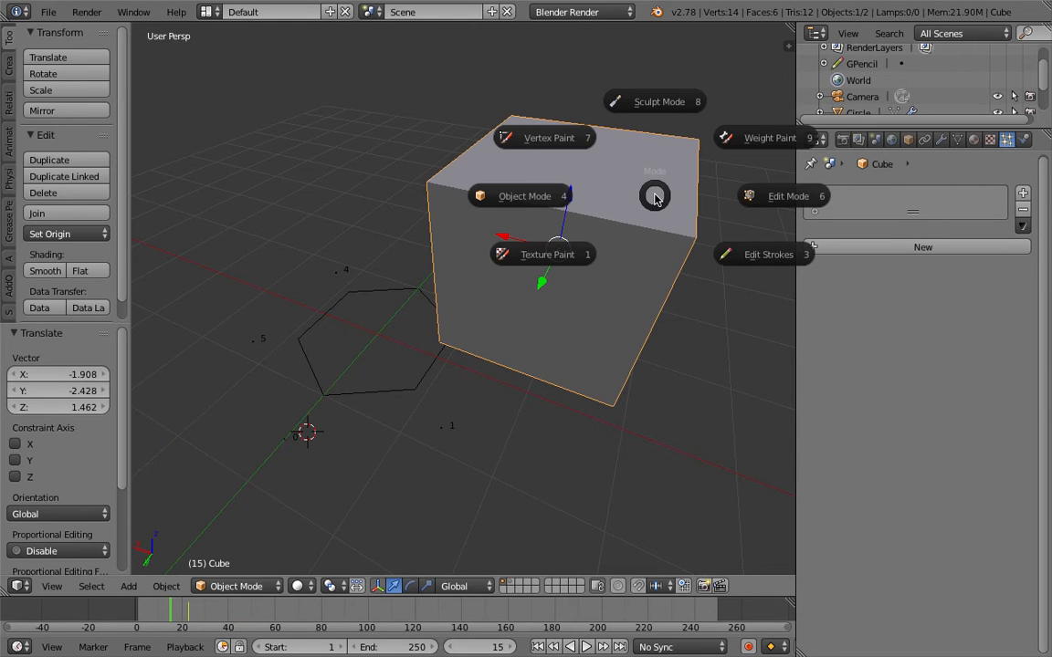
pyautogui.click(721, 197)
pyautogui.press('space')
pyautogui.write('merge')
pyautogui.press('Return')
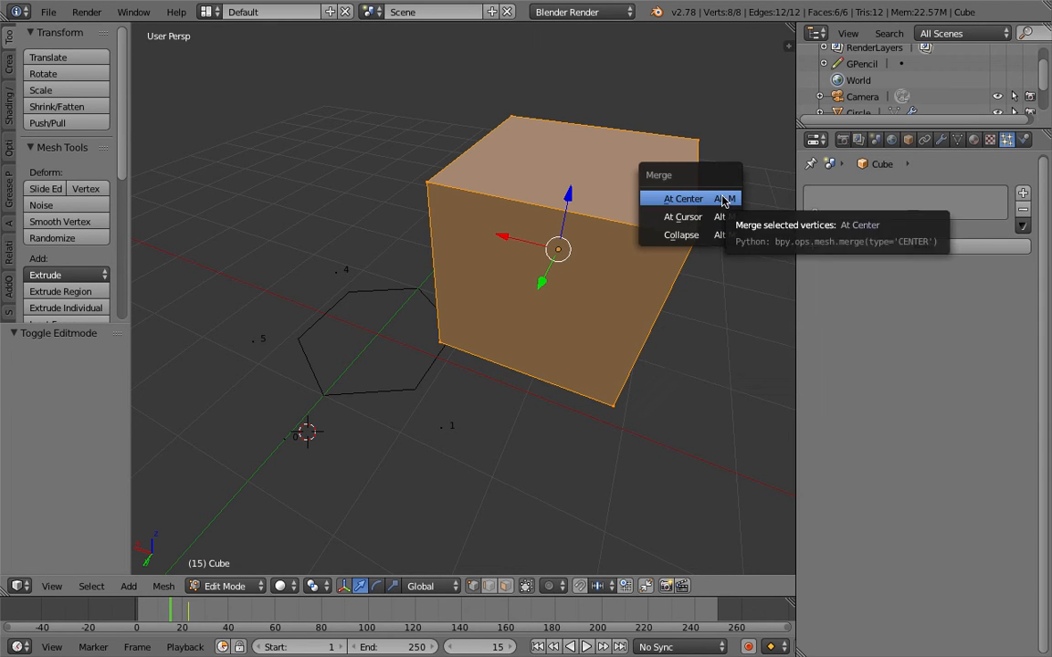
pyautogui.click(723, 197)
pyautogui.press('Tab')
pyautogui.click(607, 223)
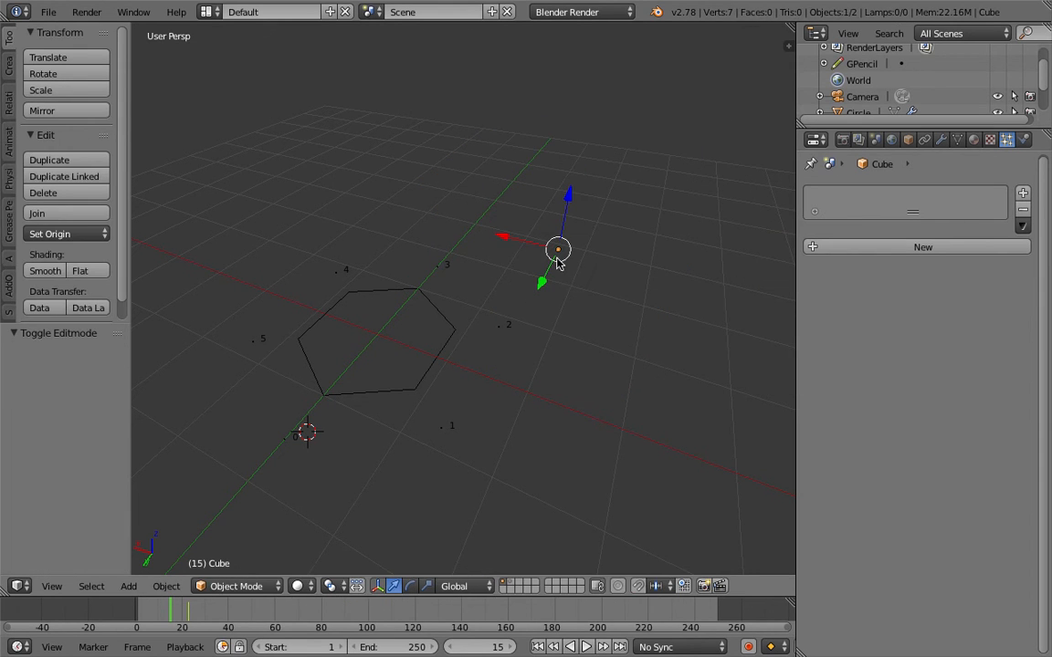
# Rename the single-vertex cube object as TRACER.
pyautogui.click(909, 141)
pyautogui.click(892, 192)
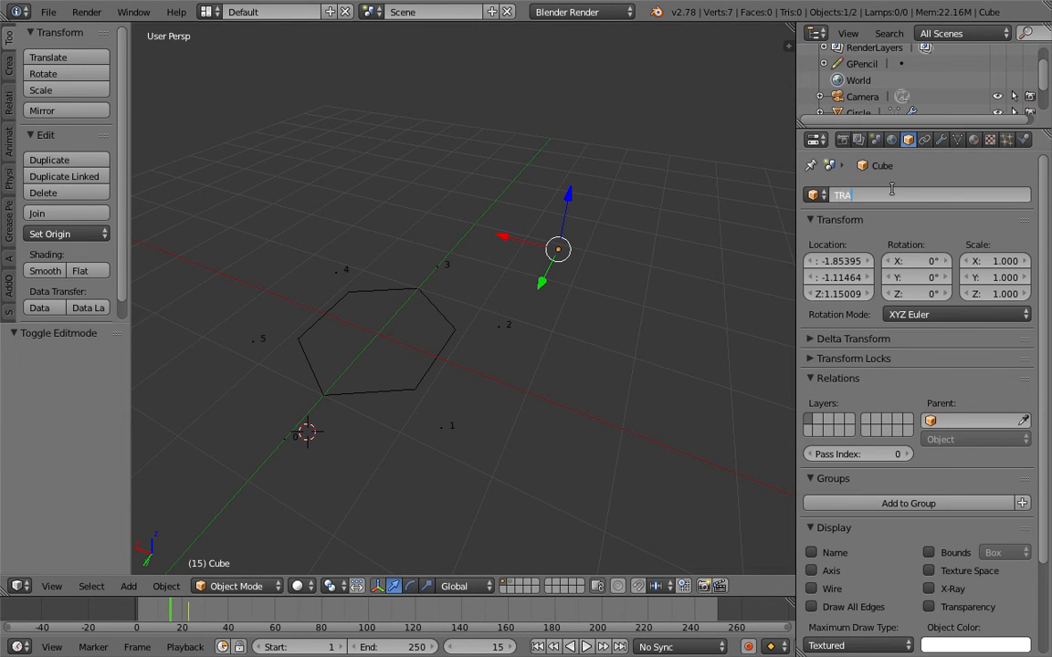
pyautogui.press('Return')
# Move the TRACER point slightly farther from the circle and save the file.
pyautogui.moveTo(655, 256); pyautogui.dragTo(612, 261, button='middle')
pyautogui.press('g')
pyautogui.click(596, 233)
pyautogui.hotkey('ctrl', 's')
pyautogui.click(596, 232)
# Replay the animation from the start to check the circle's particles alongside the TRACER point.
pyautogui.click(541, 647)
pyautogui.click(585, 646)
pyautogui.click(586, 647)
pyautogui.click(890, 195)
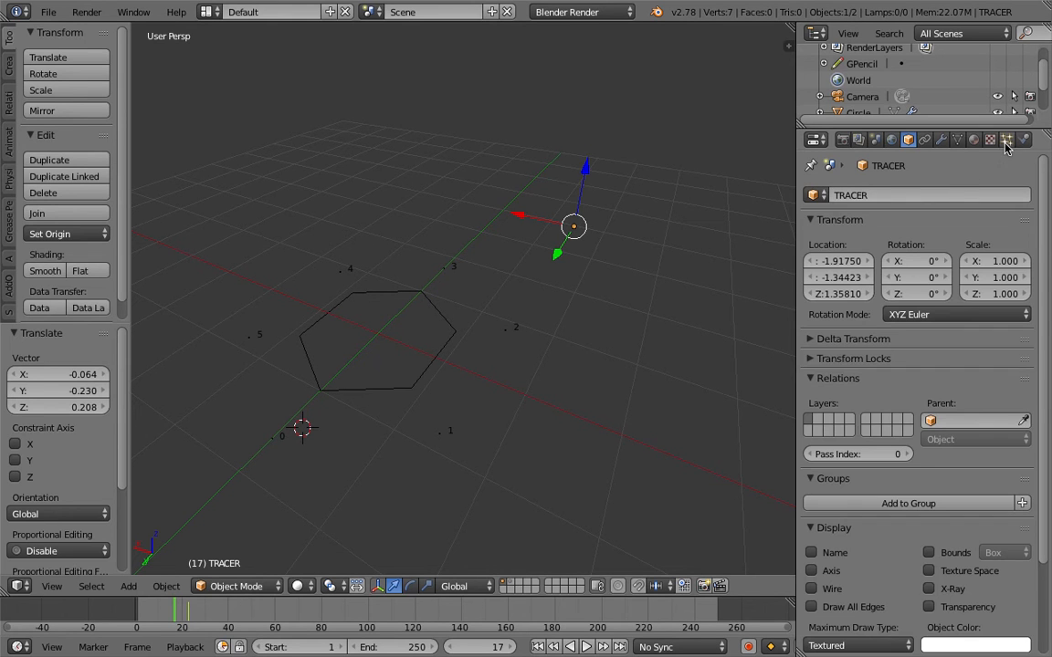
# Add a particle system to TRACER with 250 particles and the emission end at frame 250.
pyautogui.click(1006, 139)
pyautogui.click(913, 249)
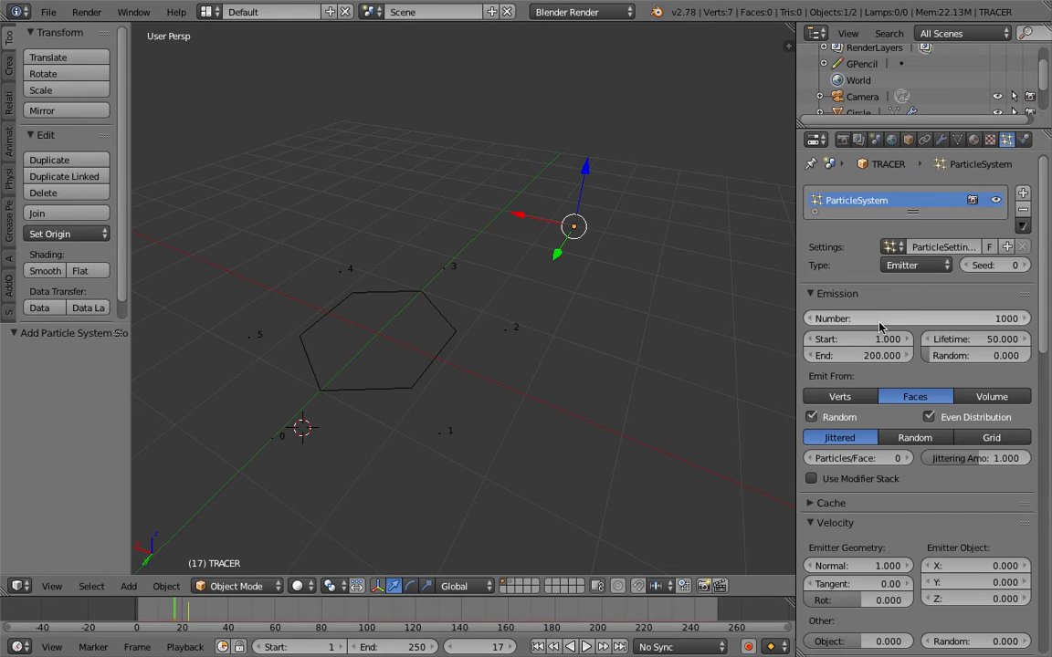
pyautogui.click(930, 315)
pyautogui.write('250')
pyautogui.press('Return')
pyautogui.click(884, 354)
pyautogui.write('250')
pyautogui.press('Return')
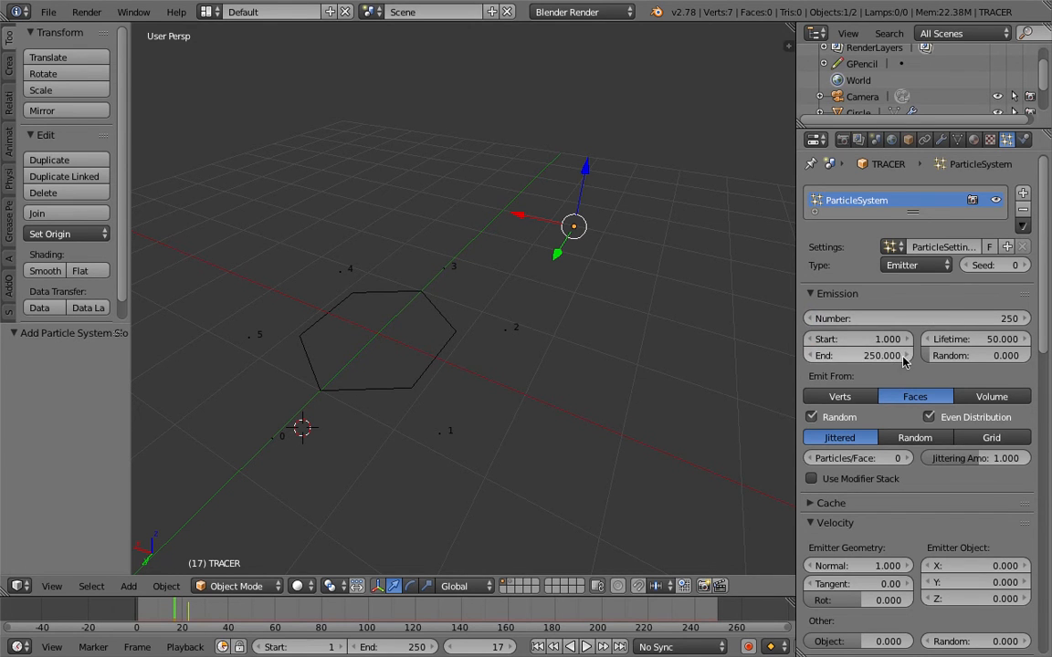
# Emit TRACER's particles from vertices without random order, and play the animation to check the stream.
pyautogui.click(840, 397)
pyautogui.click(838, 418)
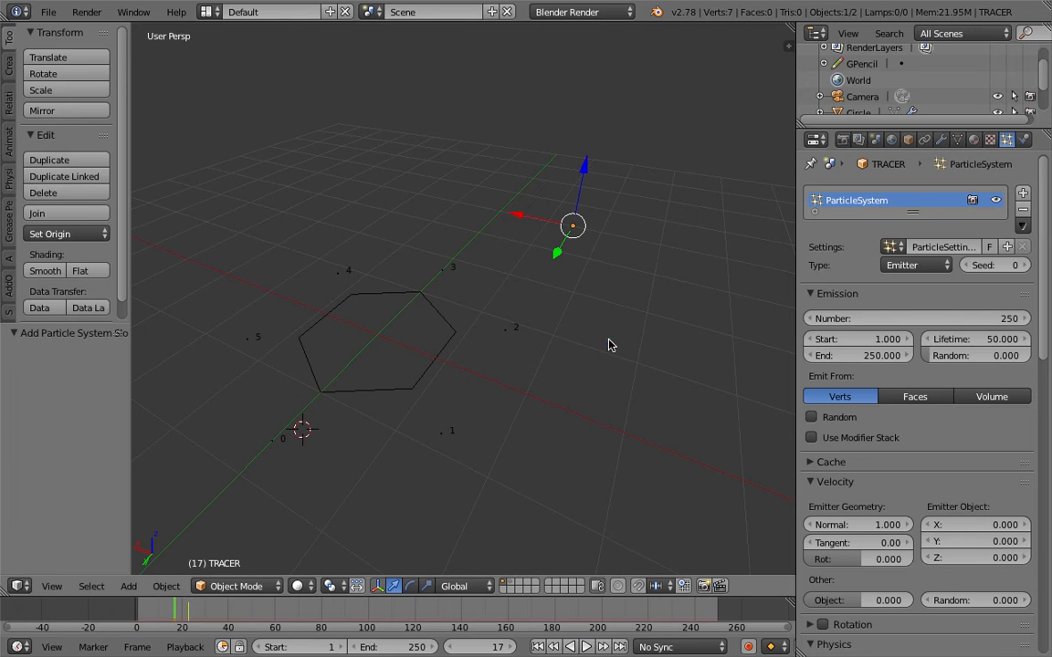
pyautogui.click(586, 647)
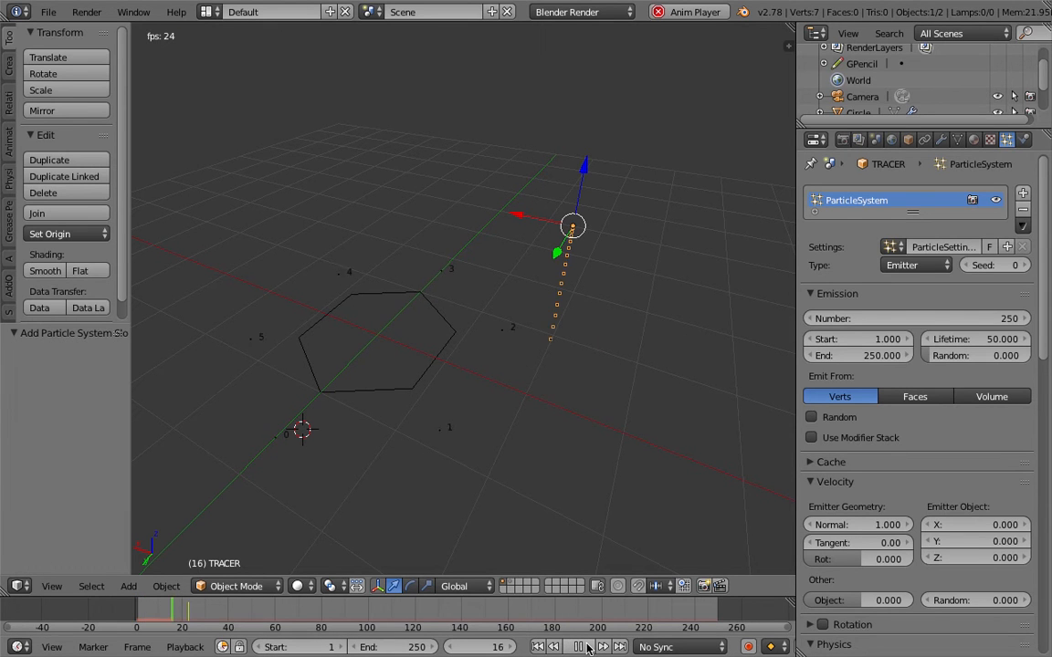
pyautogui.click(578, 647)
pyautogui.hotkey('shift', 'Left')
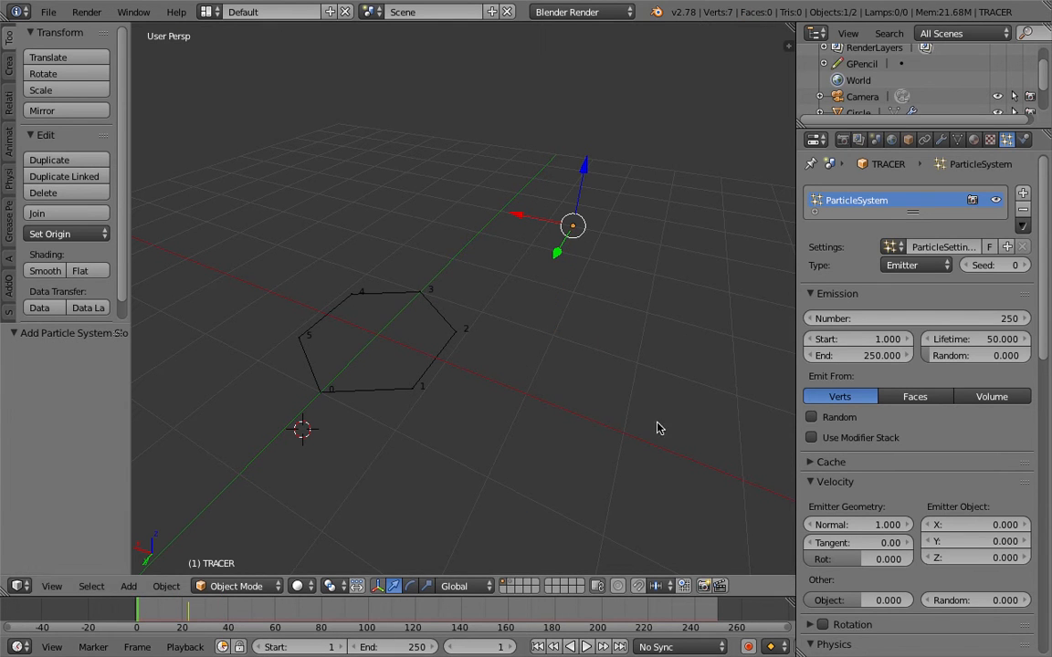
# Set the gravity weight and normal velocity of TRACER's particles to 0 and save the file.
pyautogui.moveTo(1045, 273); pyautogui.dragTo(1036, 580)
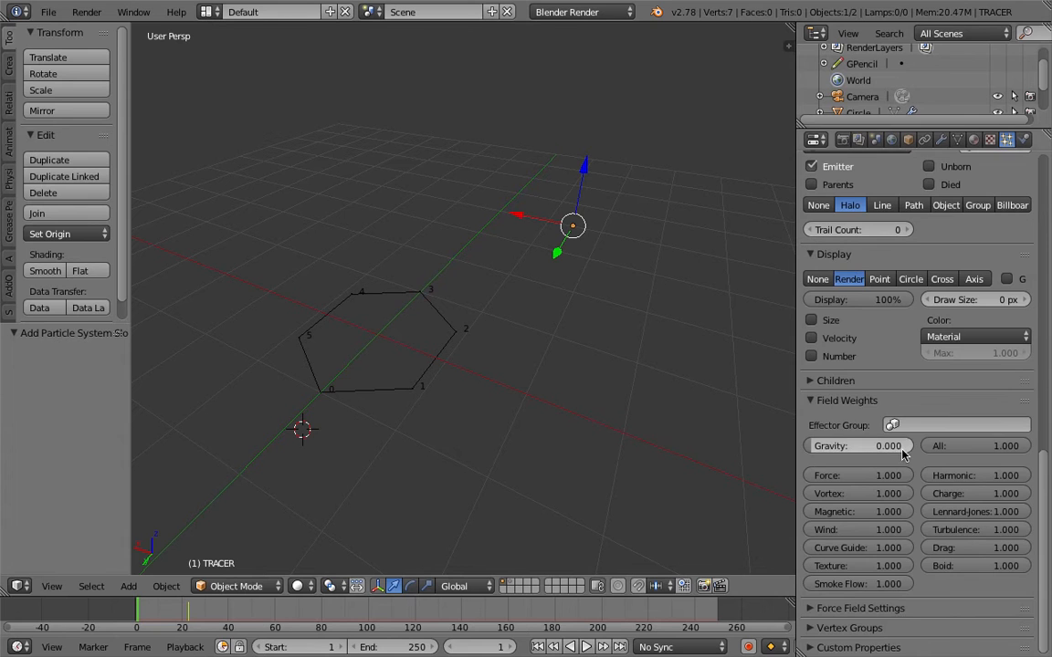
pyautogui.scroll(10, 834, 351)
pyautogui.scroll(3, 834, 352)
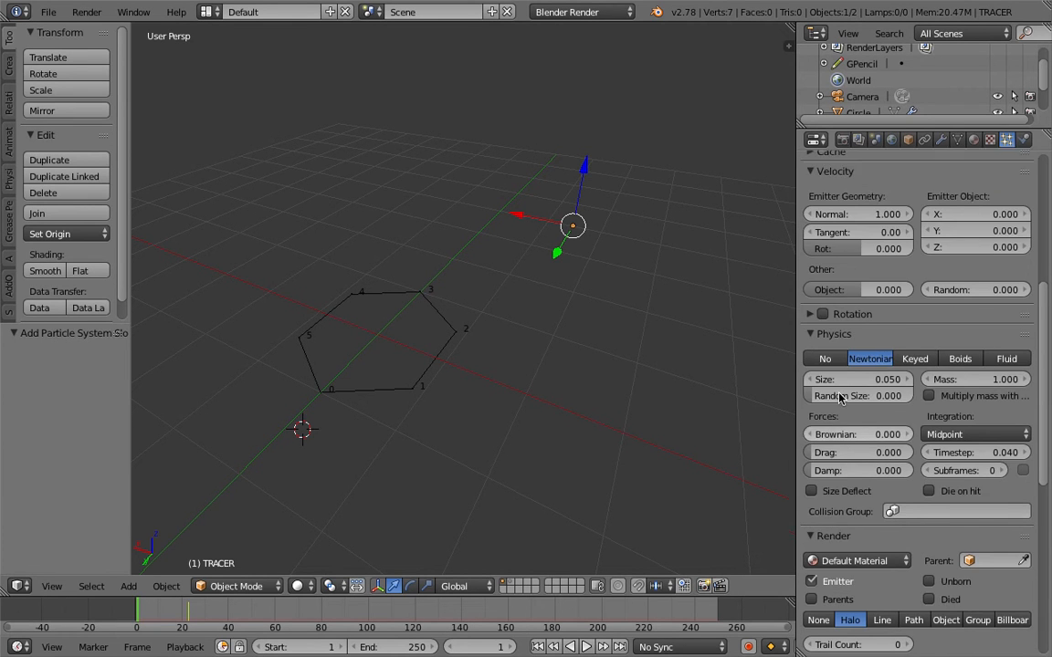
pyautogui.moveTo(624, 285); pyautogui.dragTo(604, 284, button='middle')
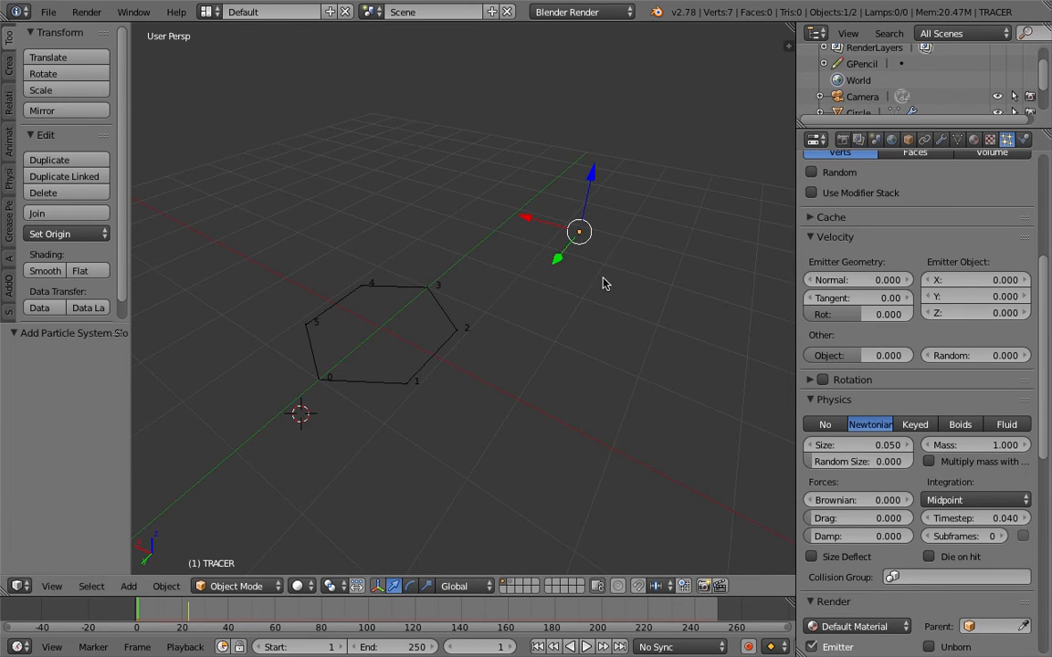
pyautogui.hotkey('ctrl', 's')
pyautogui.click(481, 359)
# Move the TRACER point across the green Y axis to the opposite side, behind the circle.
pyautogui.moveTo(589, 326)
pyautogui.mouseDown(button='middle')
pyautogui.moveTo(584, 342)
pyautogui.moveTo(560, 330)
pyautogui.moveTo(601, 331)
pyautogui.mouseUp(button='middle')
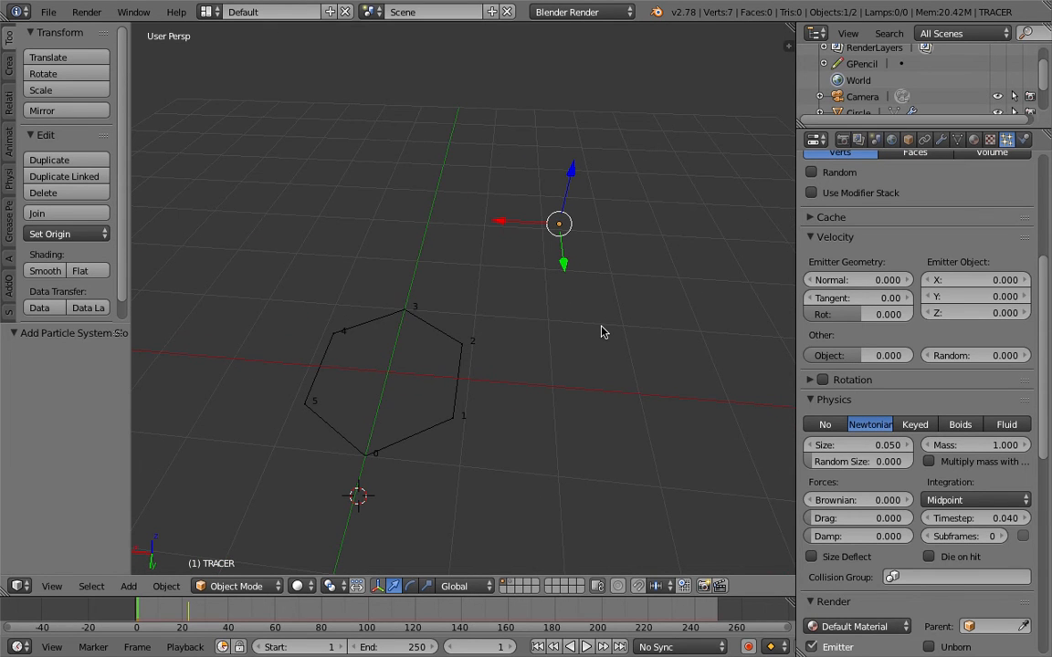
pyautogui.moveTo(596, 330); pyautogui.dragTo(571, 329, button='middle')
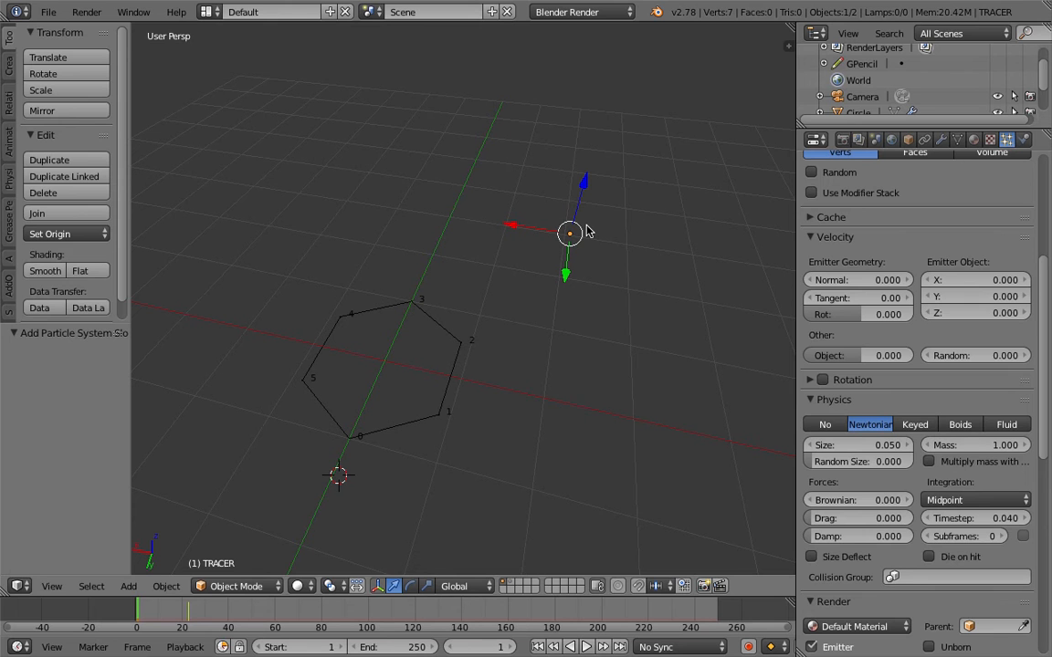
pyautogui.moveTo(587, 229); pyautogui.dragTo(556, 245, button='middle')
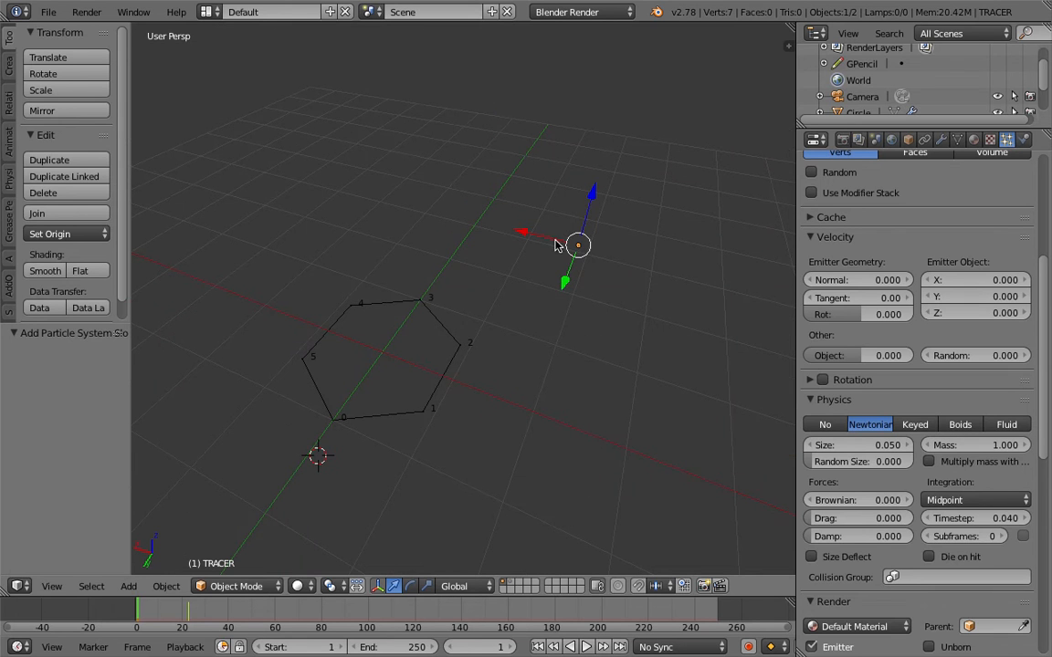
pyautogui.scroll(6, 1047, 195)
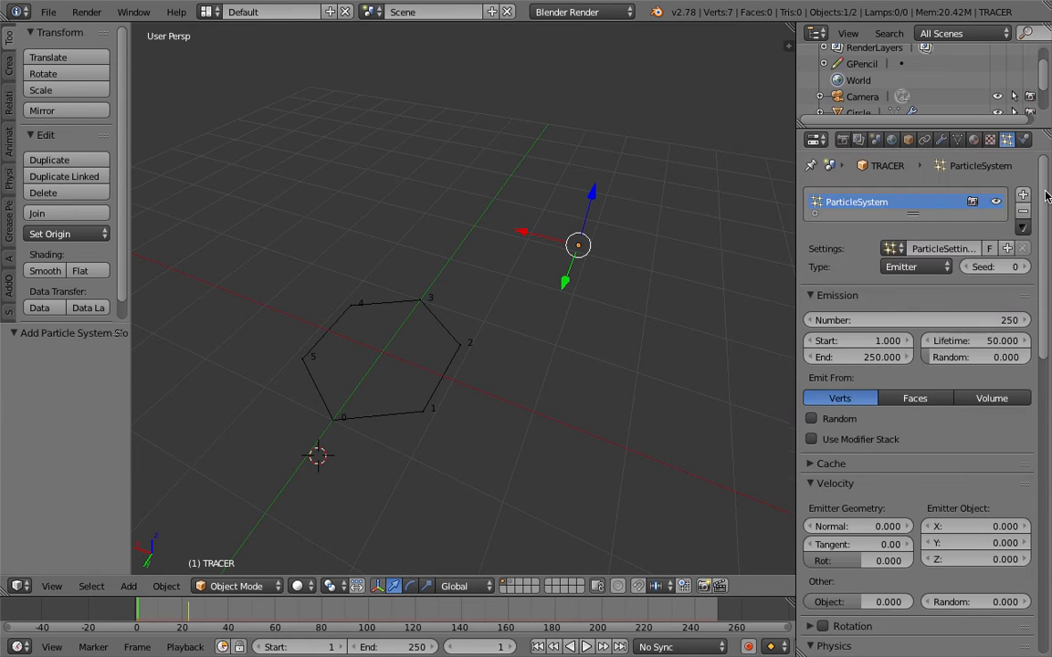
pyautogui.moveTo(641, 197); pyautogui.dragTo(572, 257, button='middle')
pyautogui.press('g')
pyautogui.click(457, 234)
pyautogui.keyDown('shift'); pyautogui.moveTo(449, 232); pyautogui.dragTo(526, 280, button='middle'); pyautogui.keyUp('shift')
pyautogui.press('g')
pyautogui.click(360, 223)
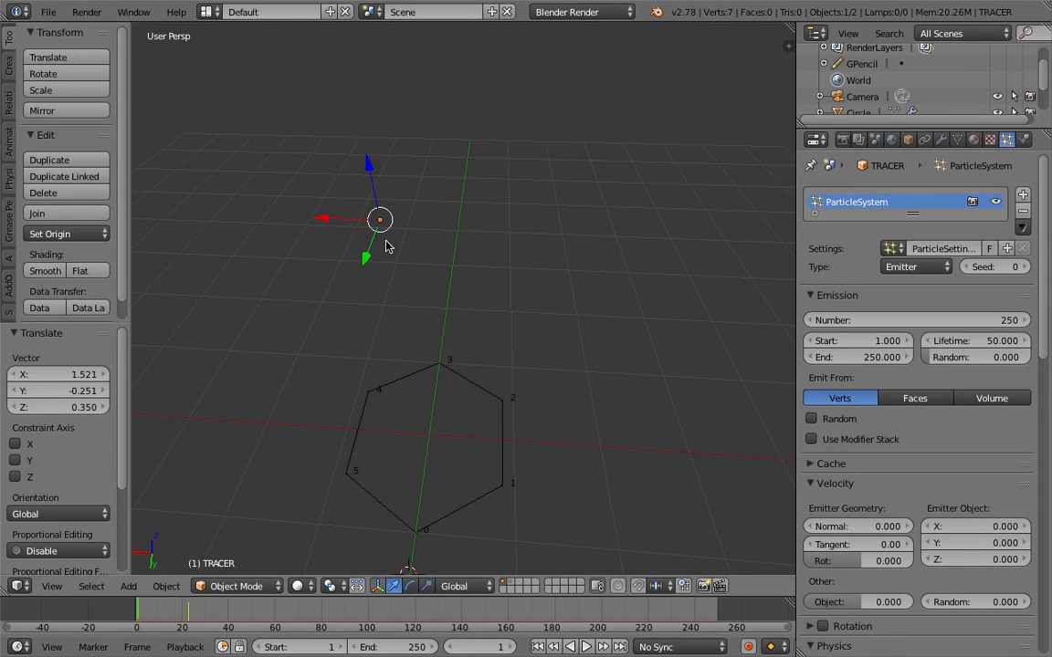
# Duplicate the TRACER point five times, placing the copies in a spaced row behind the circle.
pyautogui.hotkey('shift', 'd')
pyautogui.click(435, 242)
pyautogui.hotkey('shift', 'd')
pyautogui.click(471, 230)
pyautogui.hotkey('shift', 'd')
pyautogui.click(511, 238)
pyautogui.hotkey('shift', 'd')
pyautogui.click(557, 226)
pyautogui.hotkey('shift', 'd')
pyautogui.click(605, 216)
# Duplicate the original TRACER point to the far end of the row and delete the original.
pyautogui.rightClick(401, 225)
pyautogui.click(907, 139)
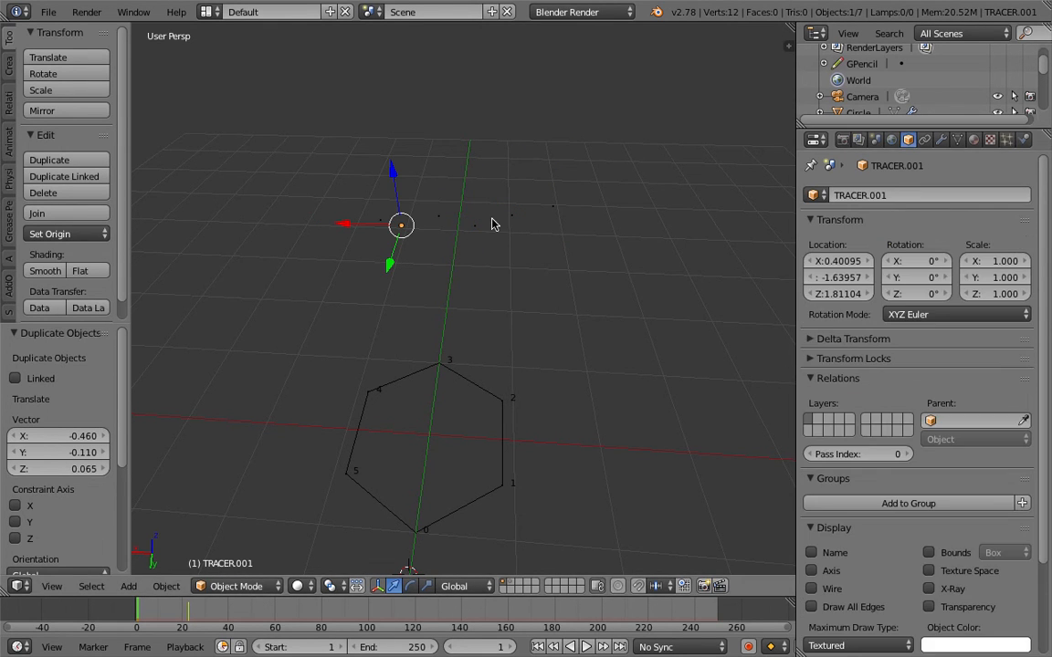
pyautogui.rightClick(387, 224)
pyautogui.hotkey('shift', 'd')
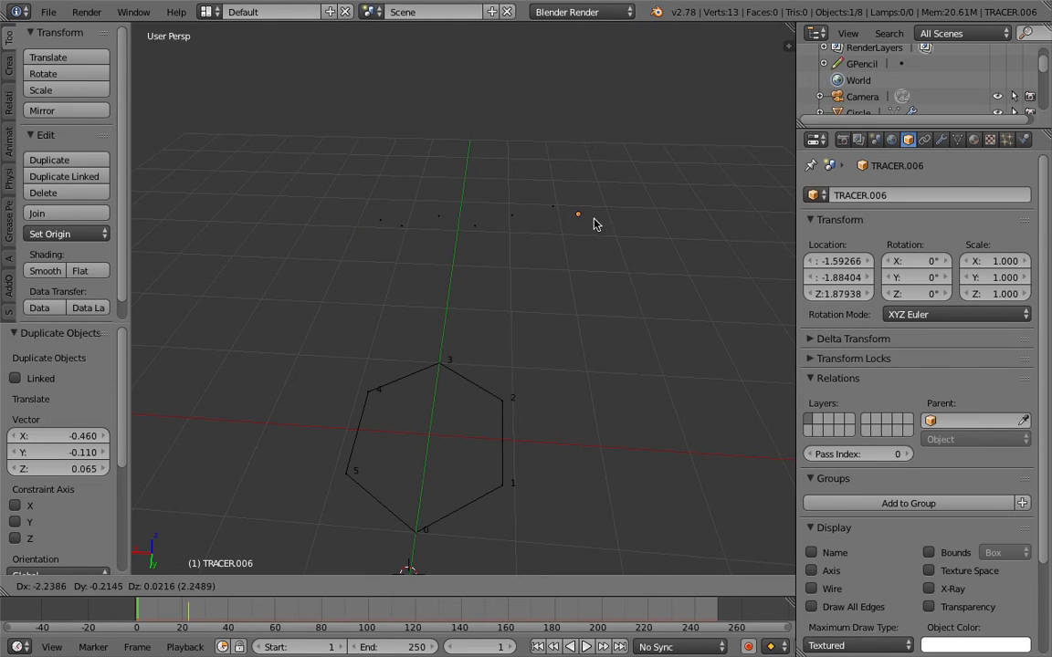
pyautogui.click(602, 224)
pyautogui.rightClick(389, 225)
pyautogui.press('x')
pyautogui.click(442, 236)
# Select the tracer points one after another to check their numbered object names.
pyautogui.rightClick(401, 224)
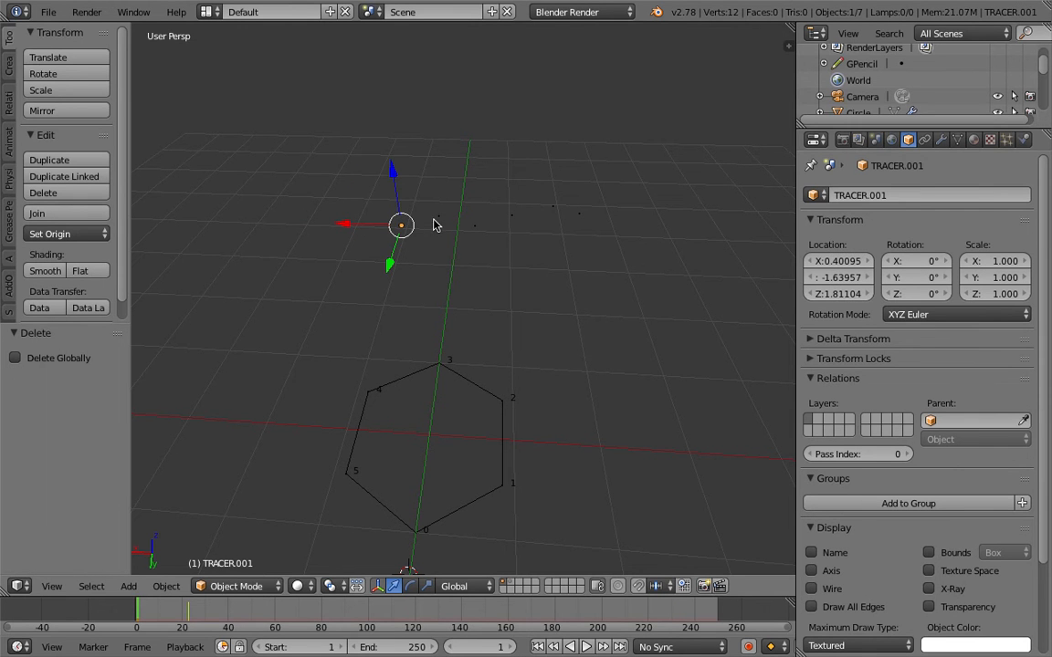
pyautogui.rightClick(439, 220)
pyautogui.rightClick(484, 229)
pyautogui.rightClick(520, 218)
pyautogui.rightClick(587, 219)
# Box-select all six tracer points and create a new object group from them, running the group command twice.
pyautogui.moveTo(596, 225); pyautogui.dragTo(513, 238, button='middle')
pyautogui.press('a')
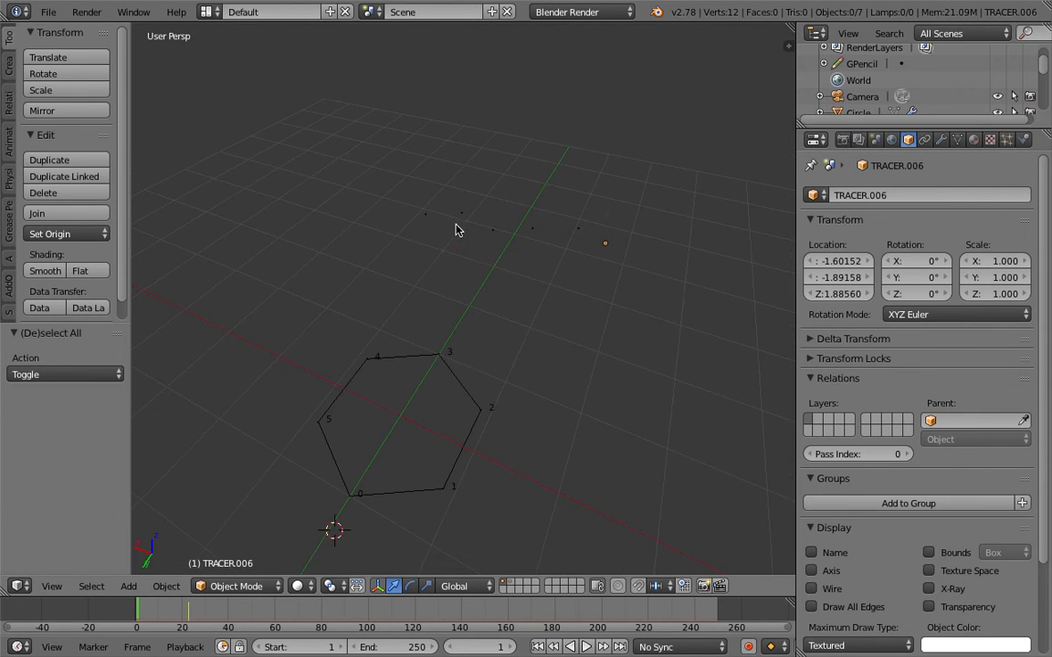
pyautogui.press('b')
pyautogui.moveTo(398, 145); pyautogui.dragTo(646, 276)
pyautogui.moveTo(645, 276); pyautogui.dragTo(488, 222, button='middle')
pyautogui.hotkey('ctrl', 'g')
pyautogui.hotkey('ctrl', 'g')
pyautogui.scroll(-3, 923, 537)
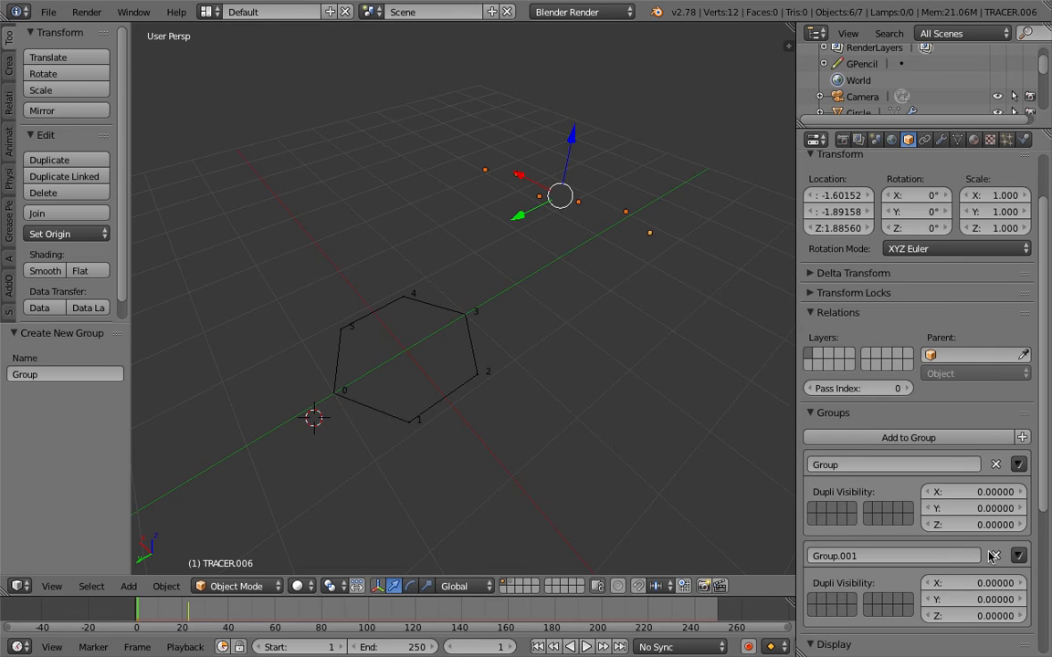
# Remove the active tracer from Group.001, deselect everything and save the file.
pyautogui.click(995, 556)
pyautogui.moveTo(393, 339); pyautogui.dragTo(366, 308, button='middle')
pyautogui.press('a')
pyautogui.press('a')
pyautogui.press('a')
pyautogui.scroll(2, 364, 305)
pyautogui.scroll(-2, 365, 310)
pyautogui.hotkey('ctrl', 's')
pyautogui.click(364, 299)
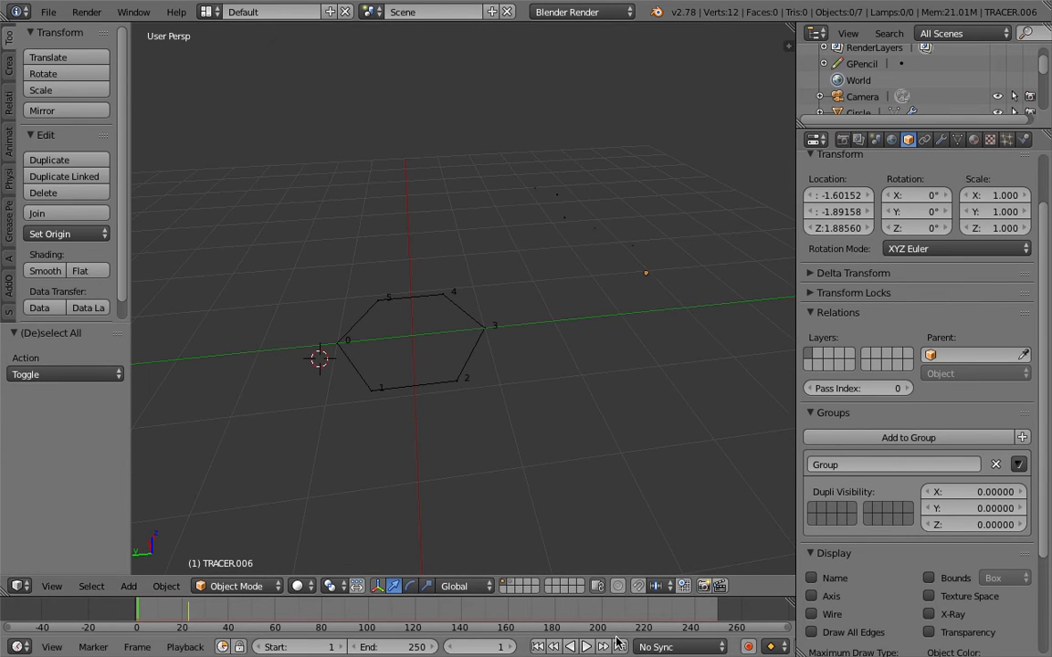
# Play the animation twice from the start to preview the particles emitted by the circle.
pyautogui.click(591, 647)
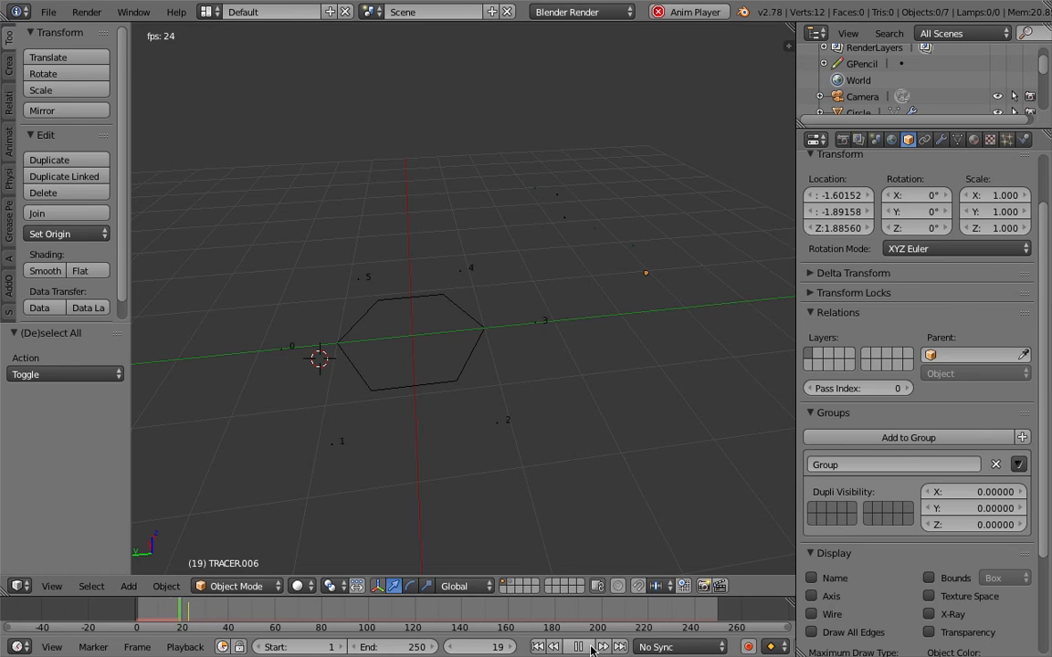
pyautogui.click(585, 647)
pyautogui.click(538, 647)
pyautogui.click(587, 647)
pyautogui.click(587, 647)
pyautogui.moveTo(525, 374); pyautogui.dragTo(551, 388, button='middle')
# Inspect the particle settings of the tracer points, deselect everything and save the file.
pyautogui.rightClick(518, 176)
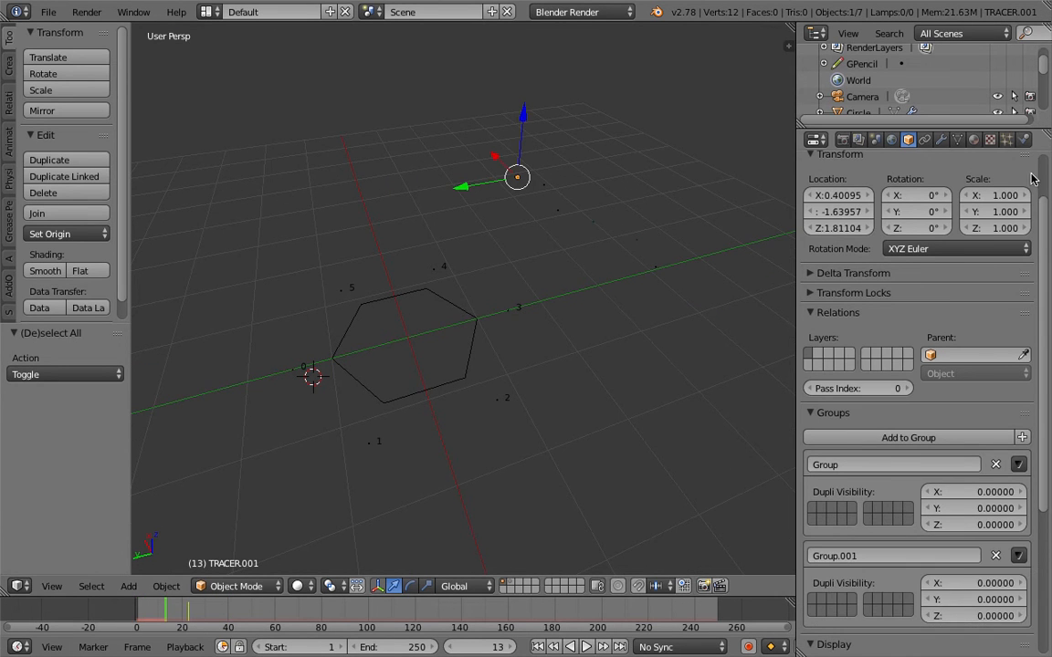
pyautogui.click(1008, 140)
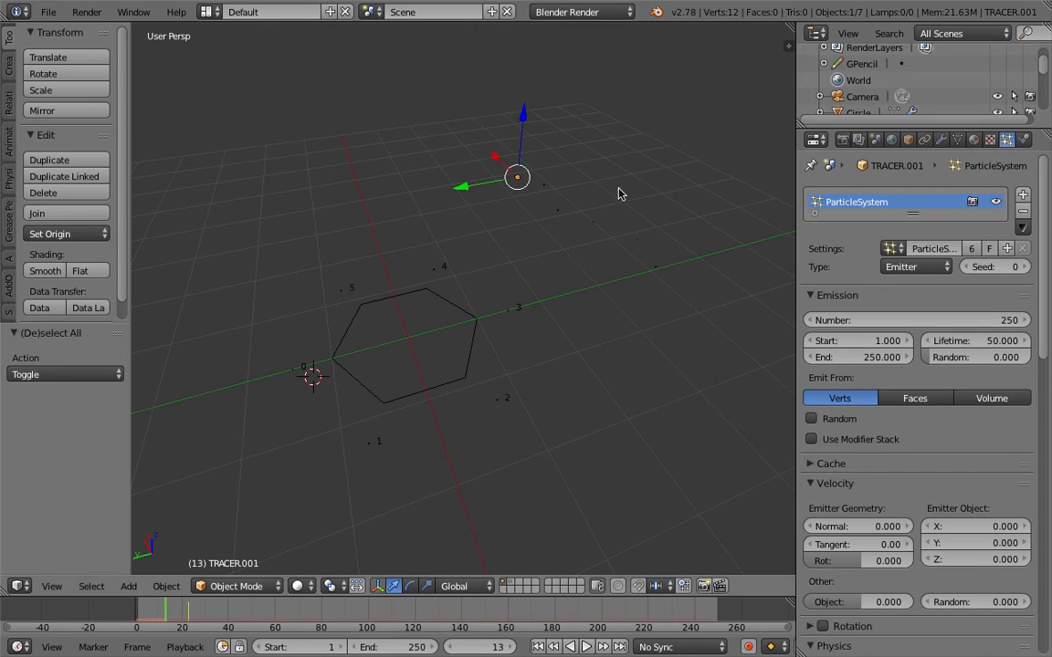
pyautogui.rightClick(558, 210)
pyautogui.moveTo(519, 292); pyautogui.dragTo(447, 269, button='middle')
pyautogui.hotkey('ctrl', 's')
pyautogui.click(451, 272)
pyautogui.press('a')
pyautogui.press('a')
pyautogui.press('a')
pyautogui.hotkey('ctrl', 's')
pyautogui.click(446, 272)
# Move TRACER.001 around during playback from the first frame to test its particle trail, cancelling the move.
pyautogui.rightClick(539, 195)
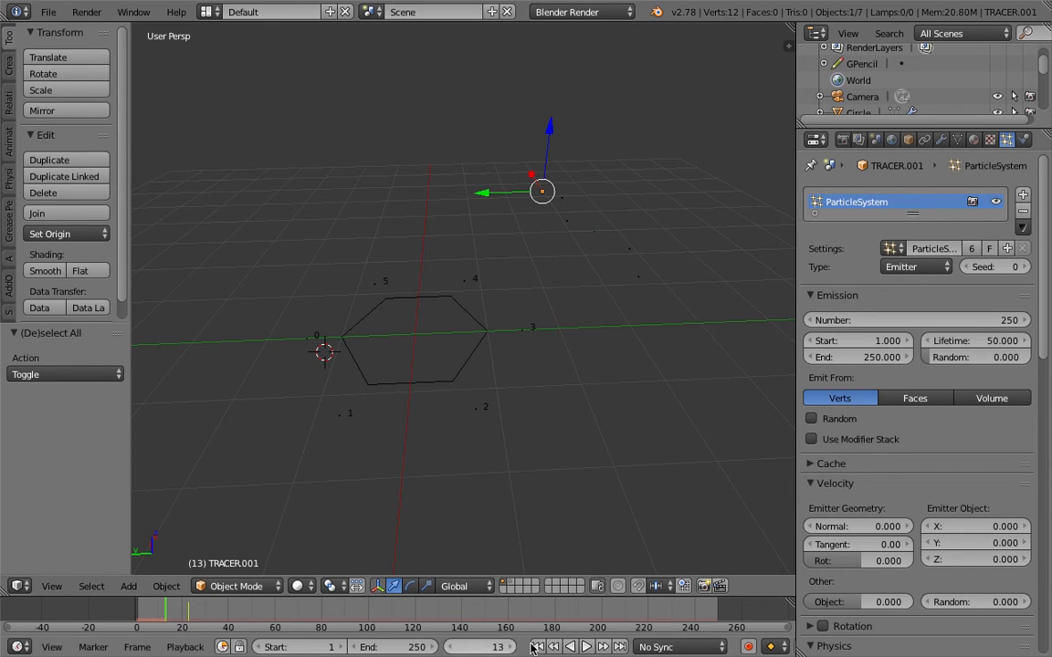
pyautogui.click(538, 648)
pyautogui.rightClick(583, 648)
pyautogui.press('g')
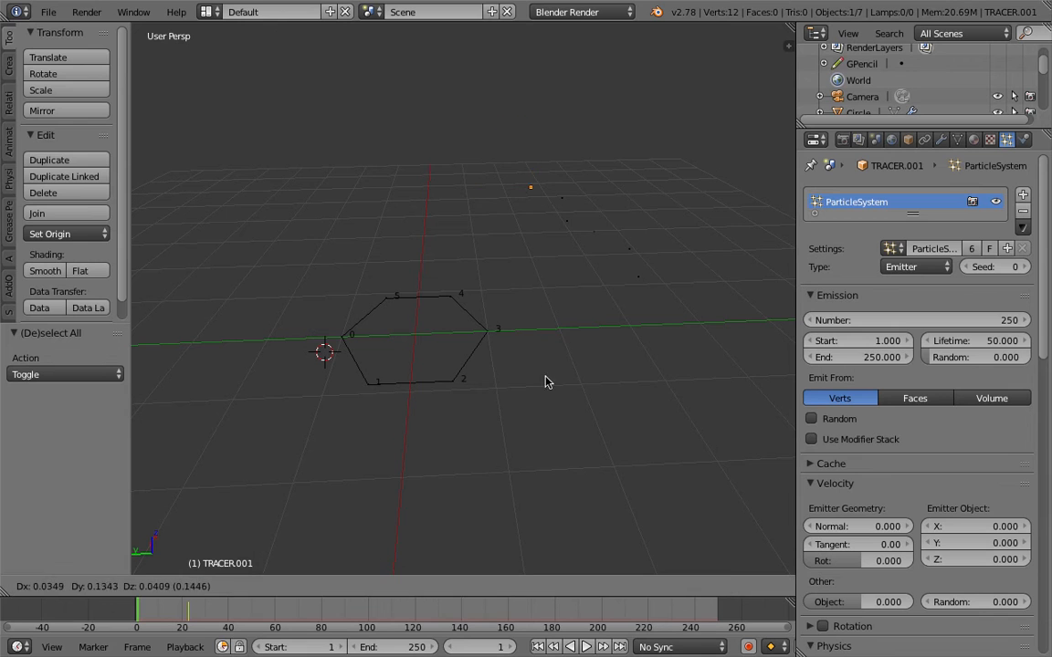
pyautogui.rightClick(547, 364)
pyautogui.click(547, 363)
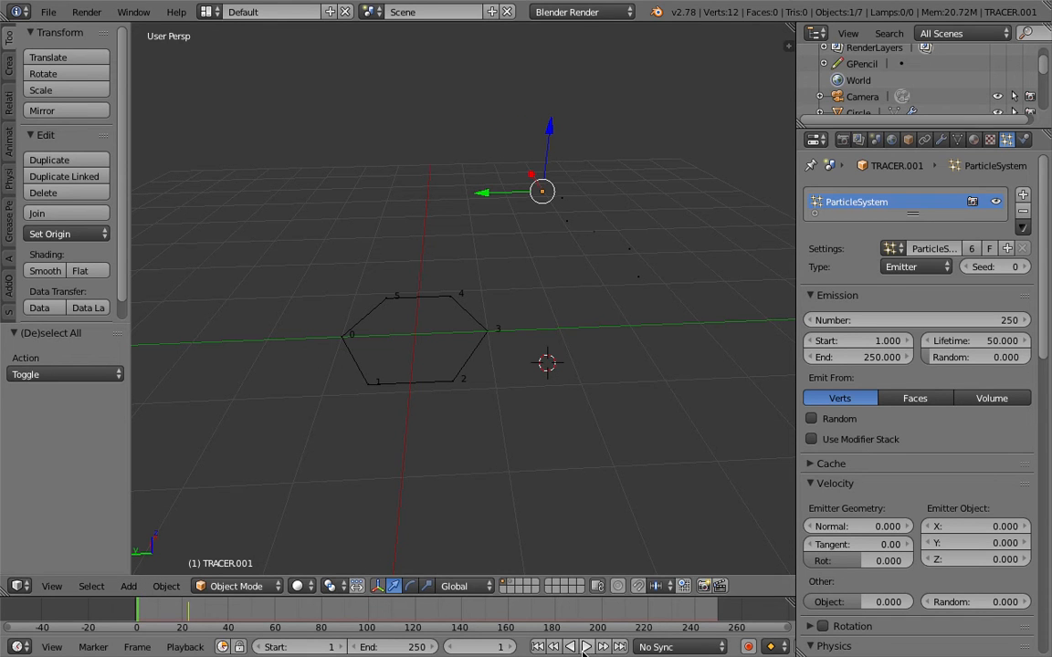
pyautogui.click(585, 650)
pyautogui.press('g')
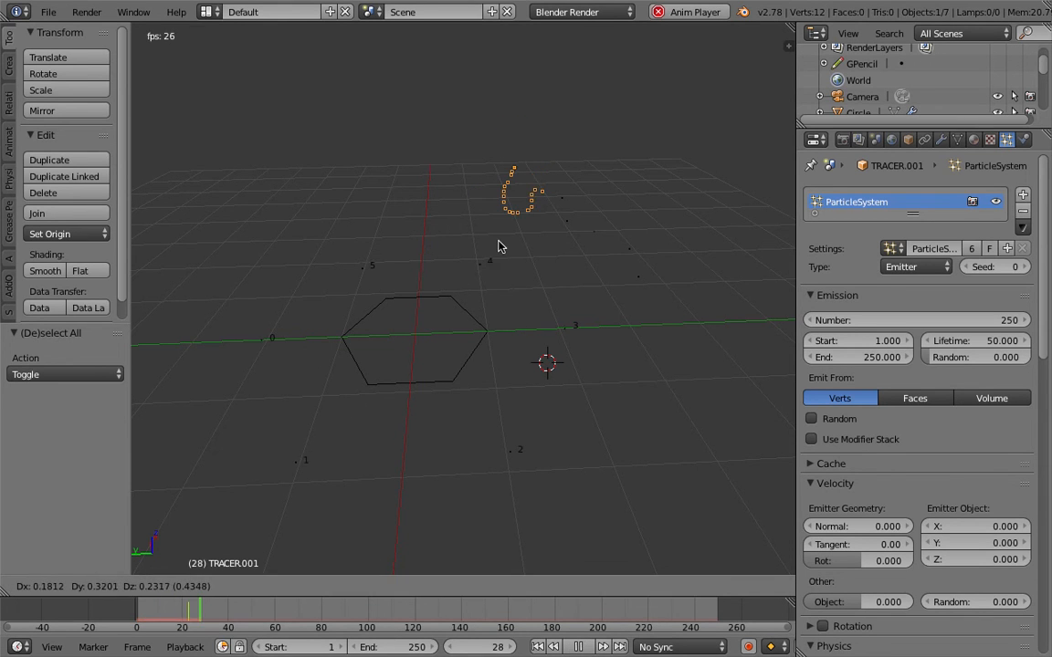
pyautogui.rightClick(683, 305)
pyautogui.click(683, 307)
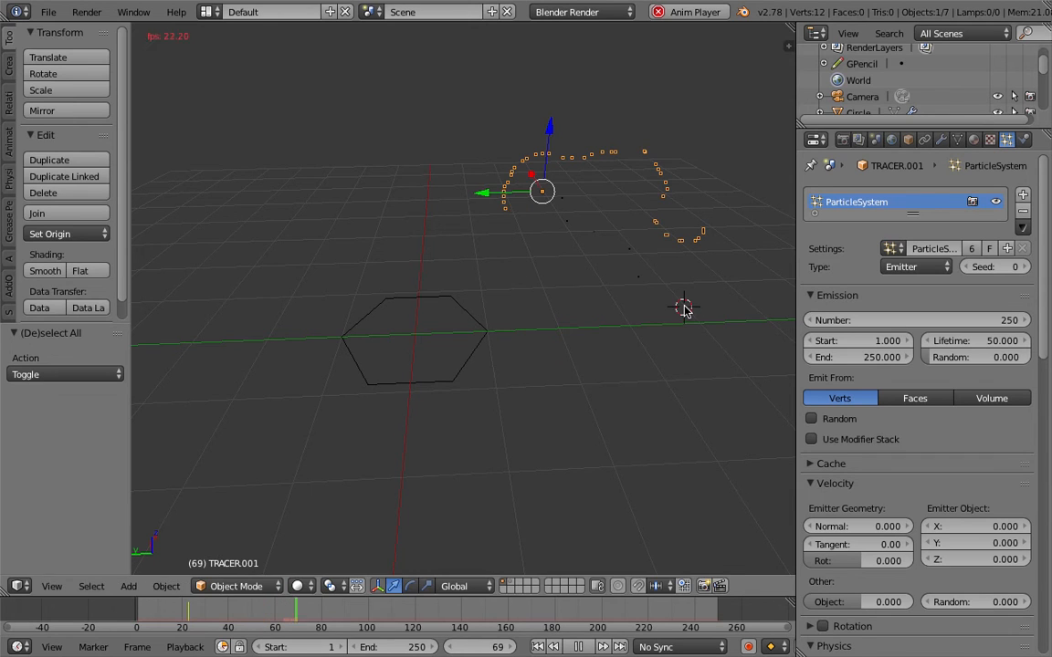
pyautogui.press('Escape')
pyautogui.moveTo(658, 301); pyautogui.dragTo(533, 264, button='middle')
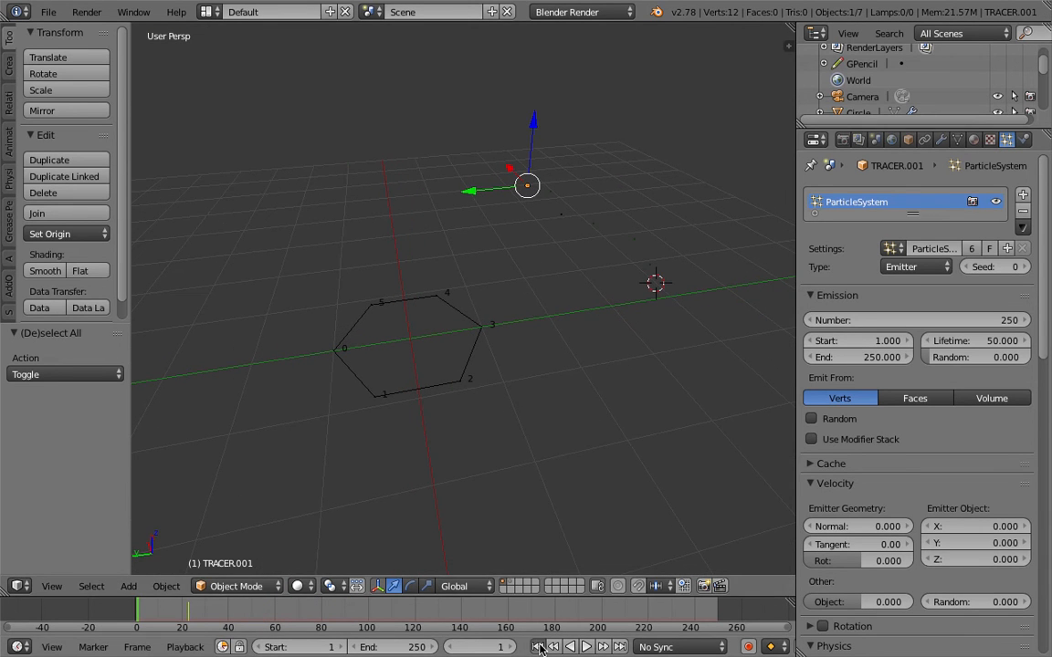
# Delete the scene's grease pencil layer and save the file.
pyautogui.press('n')
pyautogui.scroll(-10, 678, 107)
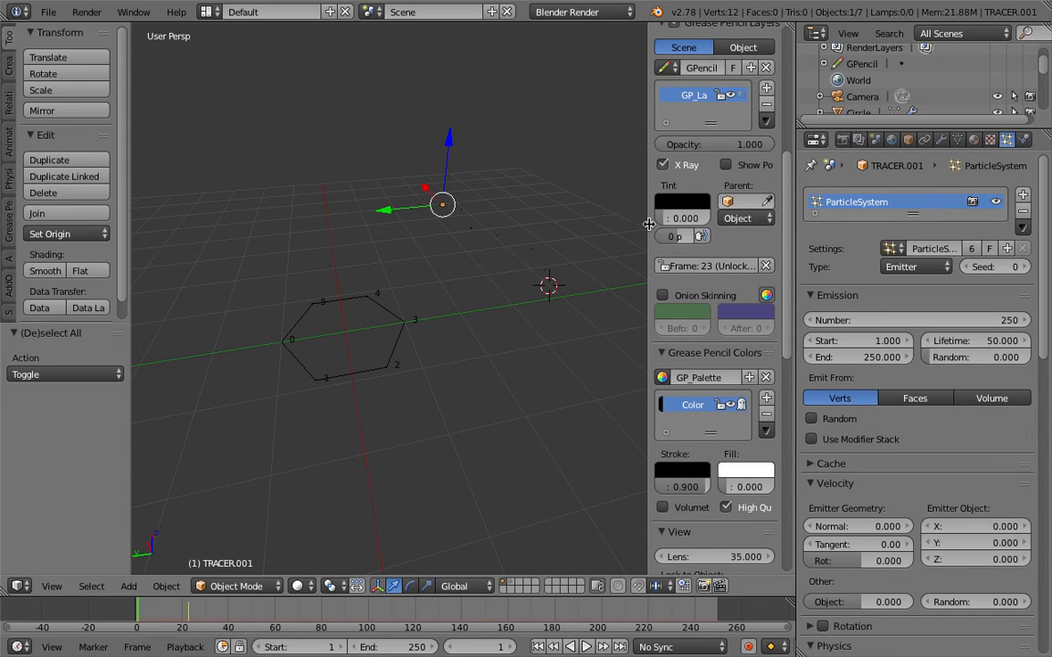
pyautogui.click(765, 108)
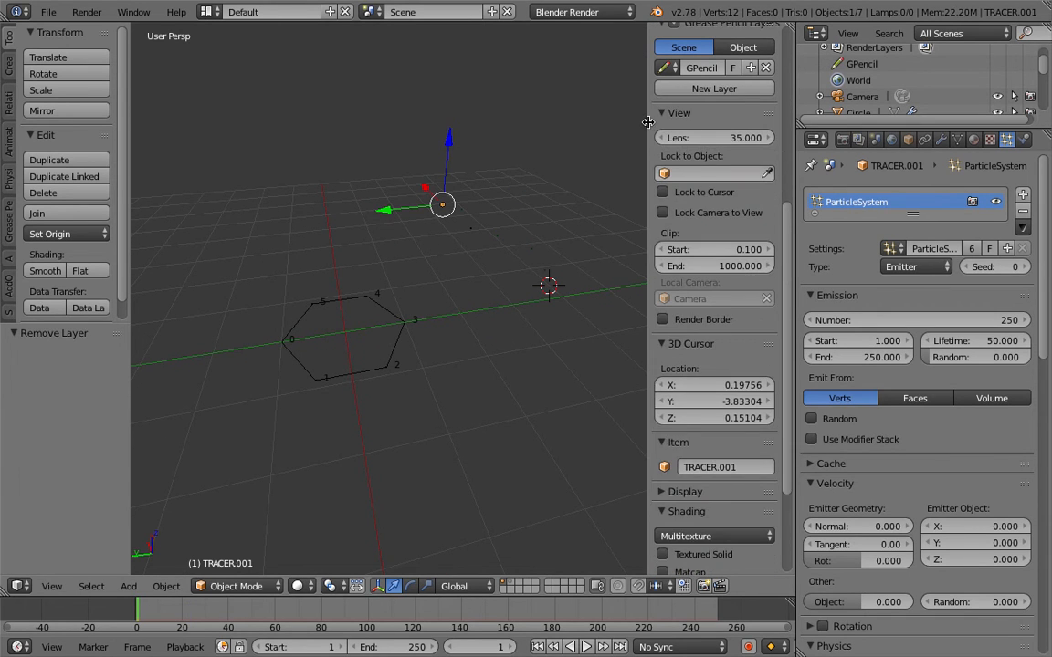
pyautogui.press('n')
pyautogui.hotkey('ctrl', 's')
pyautogui.press('Return')
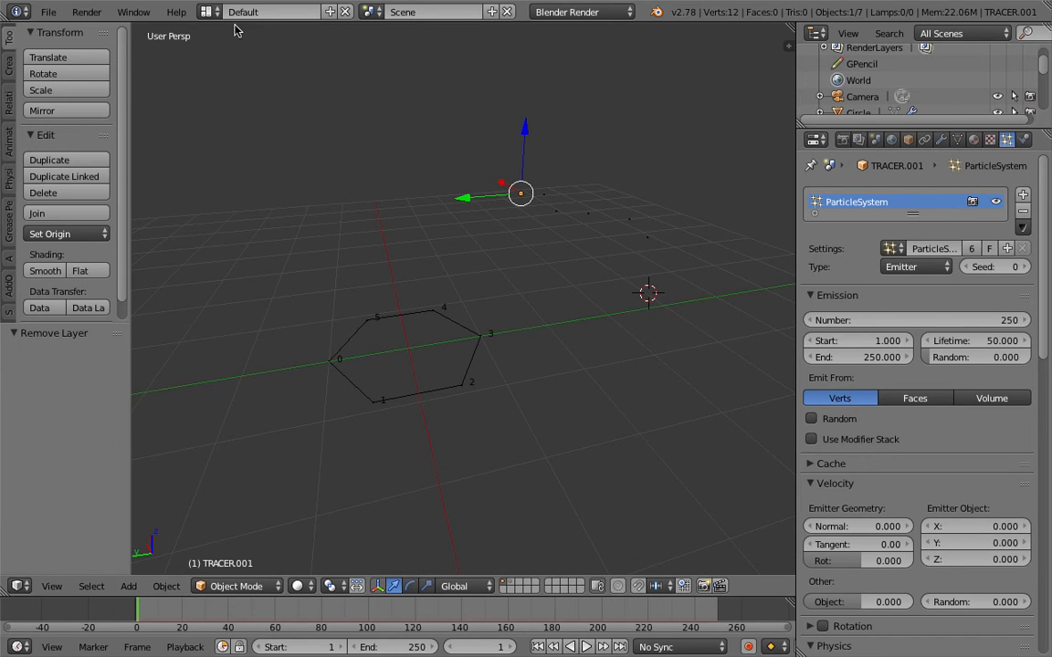
# Switch to the Compositing layout, save the file and create a new Sverchok node tree in the node editor.
pyautogui.click(208, 12)
pyautogui.click(228, 61)
pyautogui.keyDown('shift'); pyautogui.moveTo(644, 507); pyautogui.dragTo(654, 489, button='middle'); pyautogui.keyUp('shift')
pyautogui.hotkey('ctrl', 's')
pyautogui.click(653, 489)
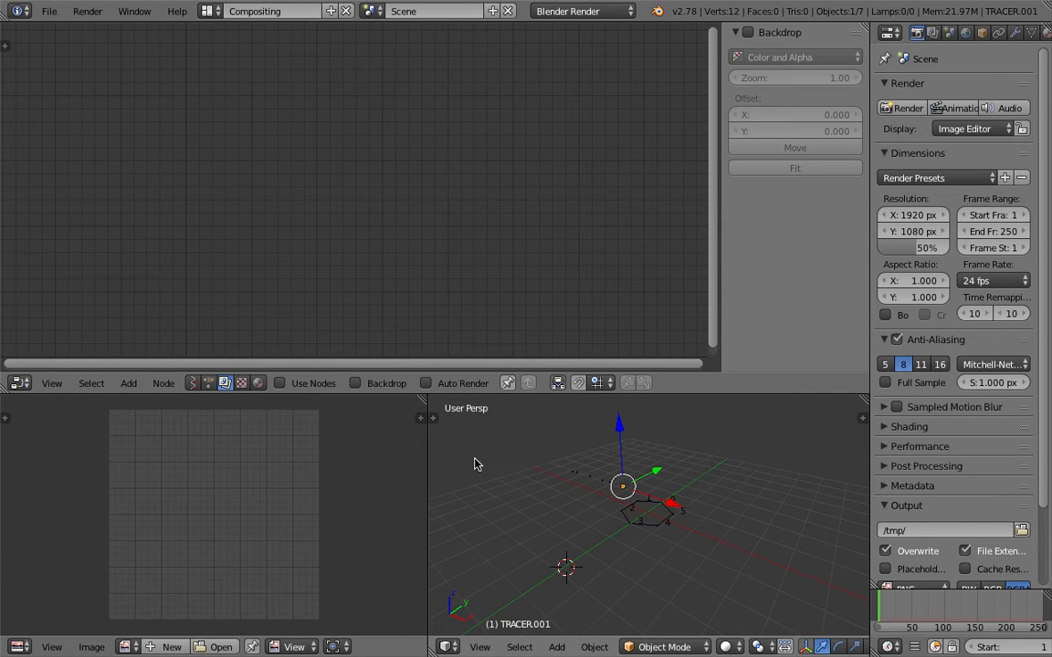
pyautogui.click(193, 383)
pyautogui.click(328, 383)
# Add an Objects in mk2 node and assign it the object group named Group.
pyautogui.press('space')
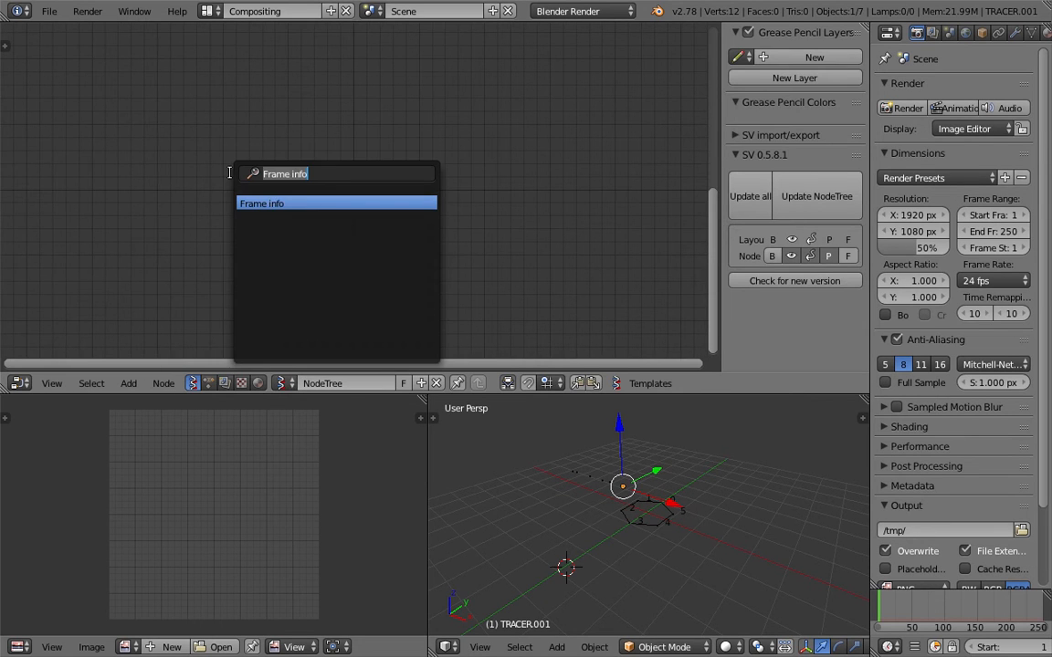
pyautogui.write('objec')
pyautogui.press('Down')
pyautogui.press('Return')
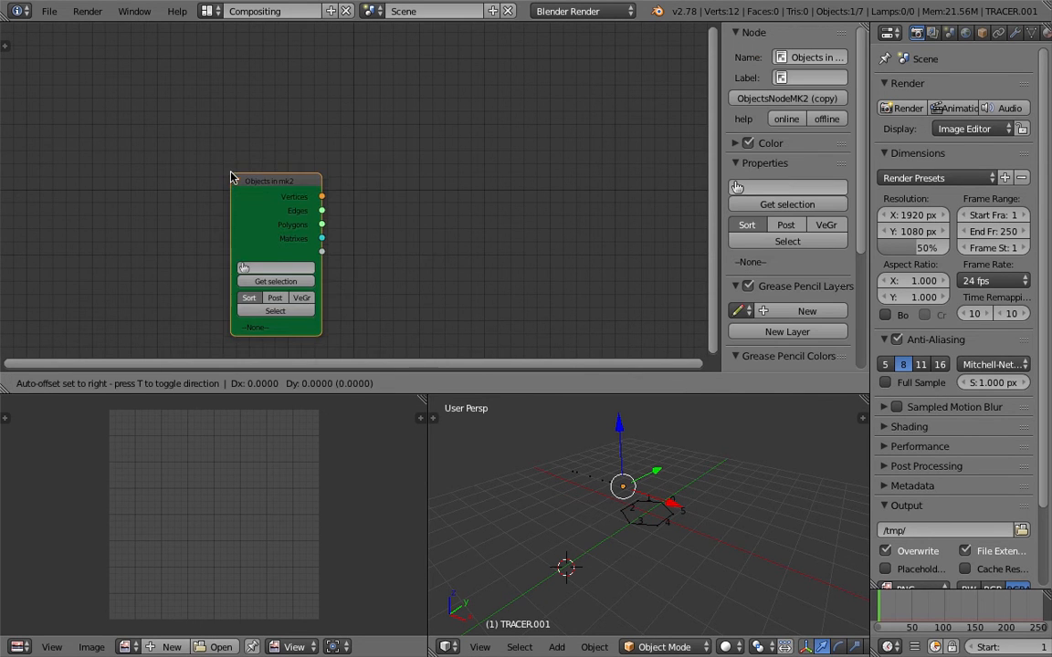
pyautogui.click(215, 144)
pyautogui.scroll(1, 213, 183)
pyautogui.click(219, 246)
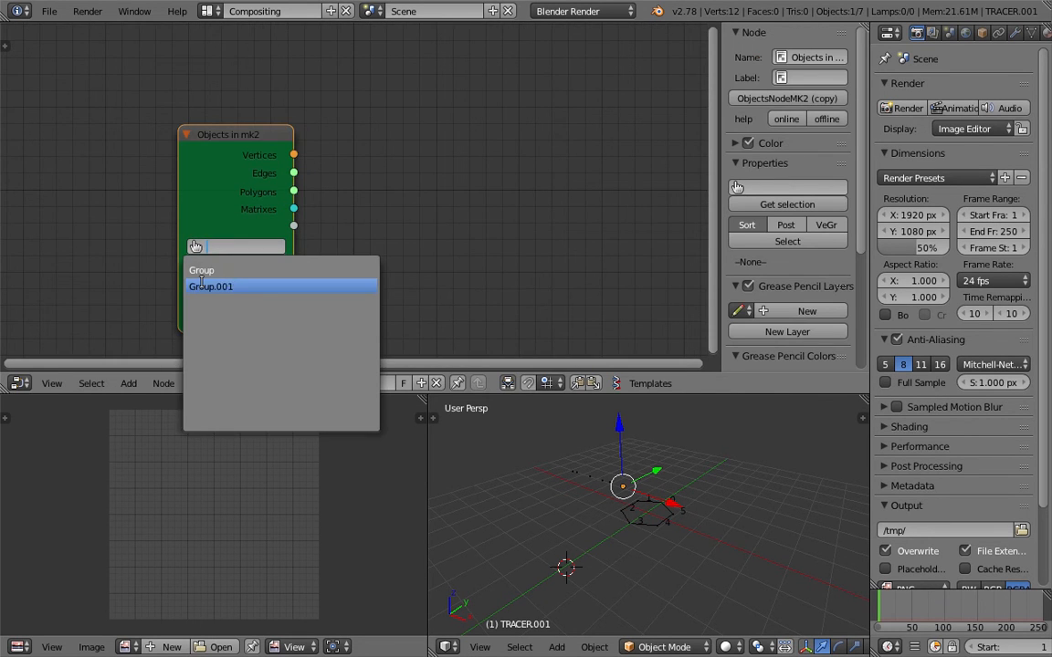
pyautogui.click(220, 270)
# Load the group's tracer objects into the Objects in node and save the file.
pyautogui.keyDown('shift'); pyautogui.scroll(-1, 359, 225); pyautogui.keyUp('shift')
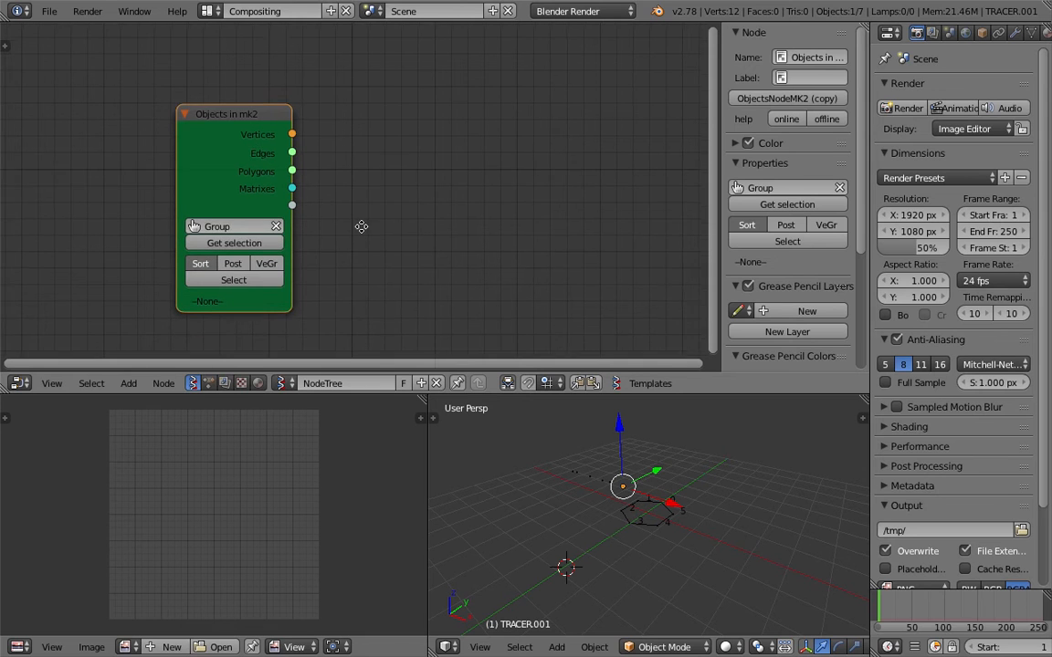
pyautogui.click(230, 235)
pyautogui.keyDown('shift'); pyautogui.scroll(-1, 336, 229); pyautogui.keyUp('shift')
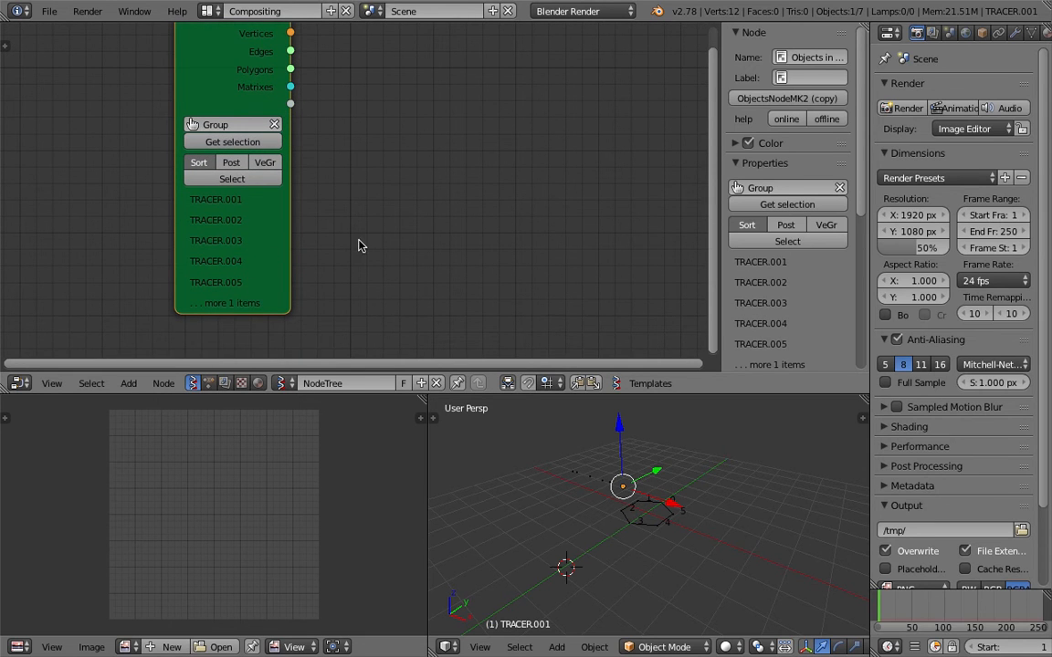
pyautogui.scroll(-1, 406, 146)
pyautogui.moveTo(407, 145); pyautogui.dragTo(374, 155, button='middle')
pyautogui.hotkey('ctrl', 's')
pyautogui.click(373, 147)
pyautogui.moveTo(608, 493); pyautogui.dragTo(669, 496, button='middle')
pyautogui.scroll(1, 601, 514)
pyautogui.hotkey('ctrl', 's')
pyautogui.click(602, 515)
# Select the circle, add a second Objects in mk2 node, load the circle into it and save the file.
pyautogui.rightClick(658, 502)
pyautogui.scroll(1, 671, 500)
pyautogui.hotkey('ctrl', 's')
pyautogui.click(639, 497)
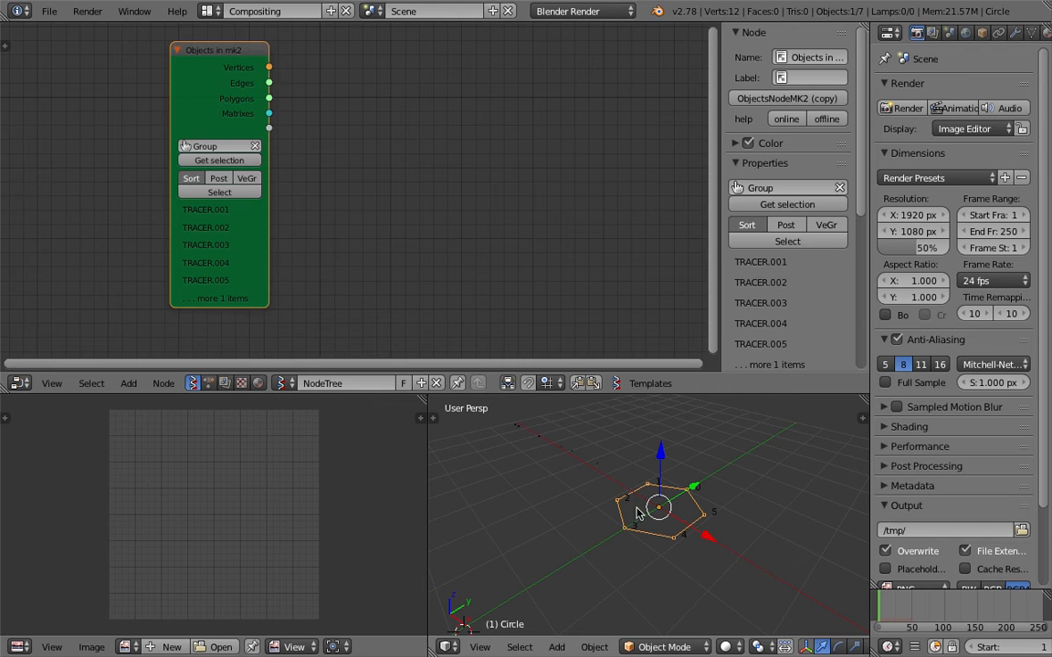
pyautogui.scroll(-1, 262, 146)
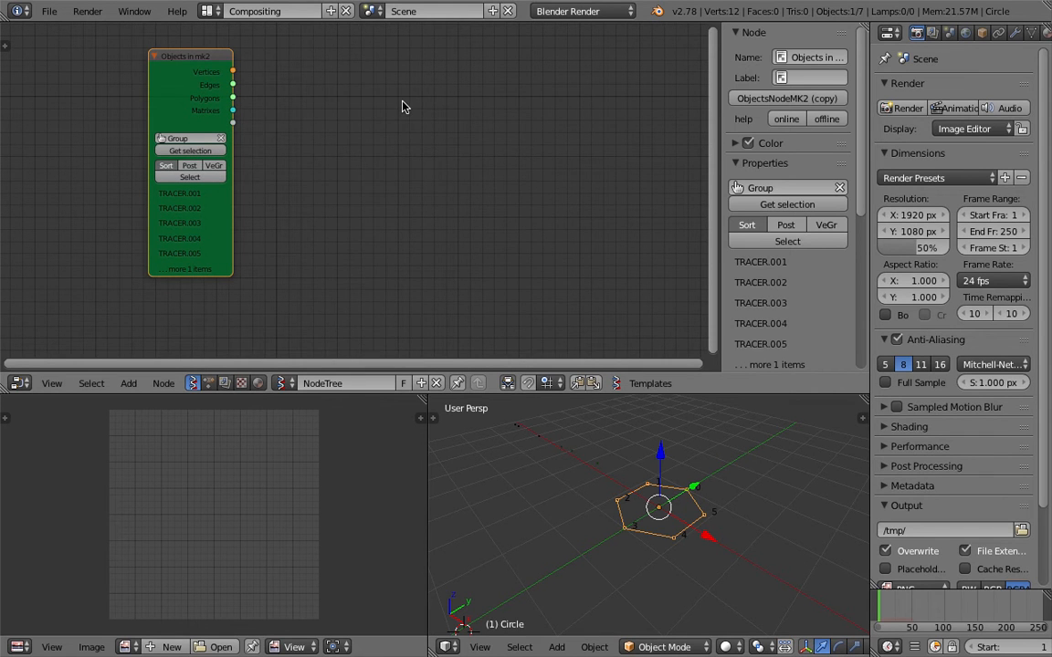
pyautogui.press('space')
pyautogui.write('objec')
pyautogui.press('Return')
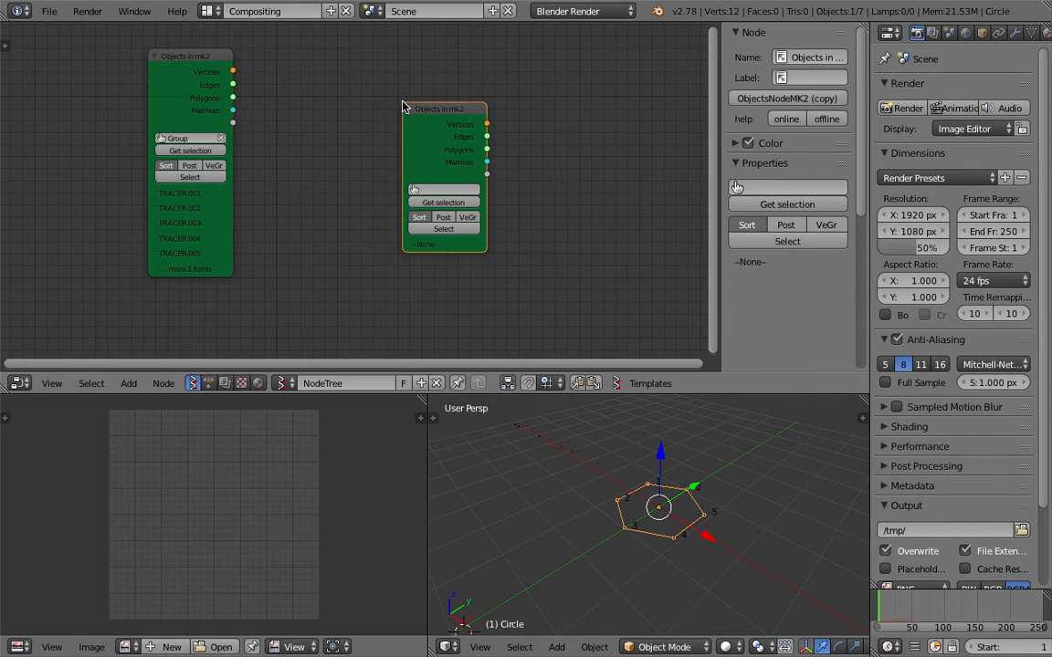
pyautogui.click(368, 101)
pyautogui.click(426, 197)
pyautogui.hotkey('ctrl', 's')
pyautogui.click(504, 225)
pyautogui.moveTo(388, 119); pyautogui.dragTo(366, 119)
# Search the node list for the Particles node and add it beside the circle's Objects in node.
pyautogui.moveTo(513, 112); pyautogui.dragTo(469, 110, button='middle')
pyautogui.press('space')
pyautogui.press('BackSpace')
pyautogui.write('real')
pyautogui.press('BackSpace')
pyautogui.press('BackSpace')
pyautogui.press('BackSpace')
pyautogui.press('BackSpace')
pyautogui.write('parti')
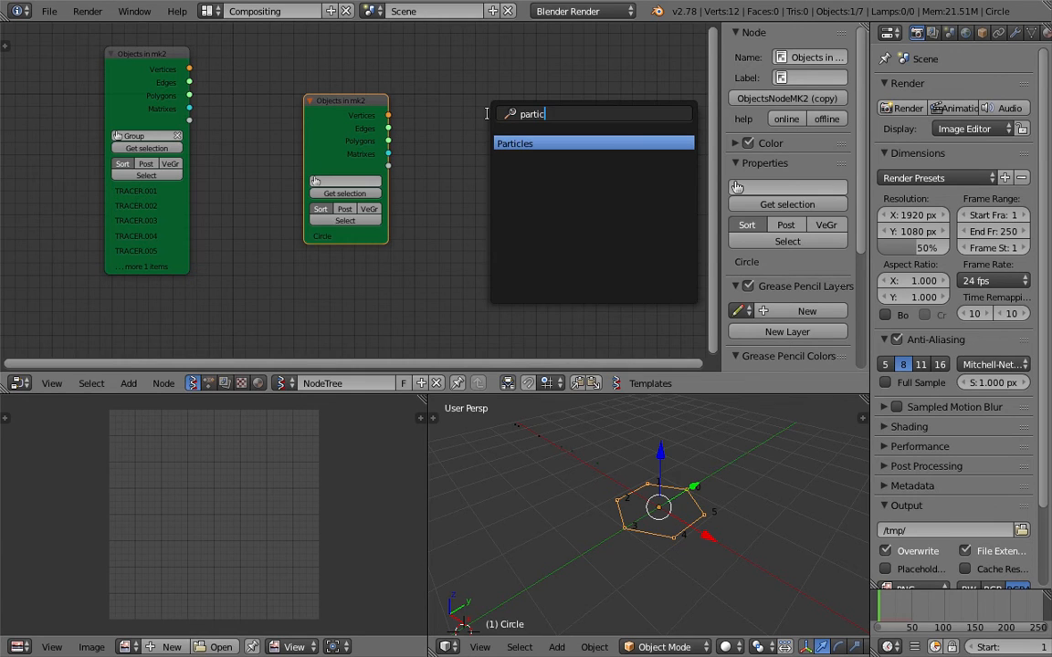
pyautogui.press('Return')
# Connect the circle node's object output to the Particles node and reposition both nodes.
pyautogui.moveTo(388, 166); pyautogui.dragTo(483, 164)
pyautogui.press('g')
pyautogui.click(467, 121)
pyautogui.moveTo(569, 152); pyautogui.dragTo(594, 153)
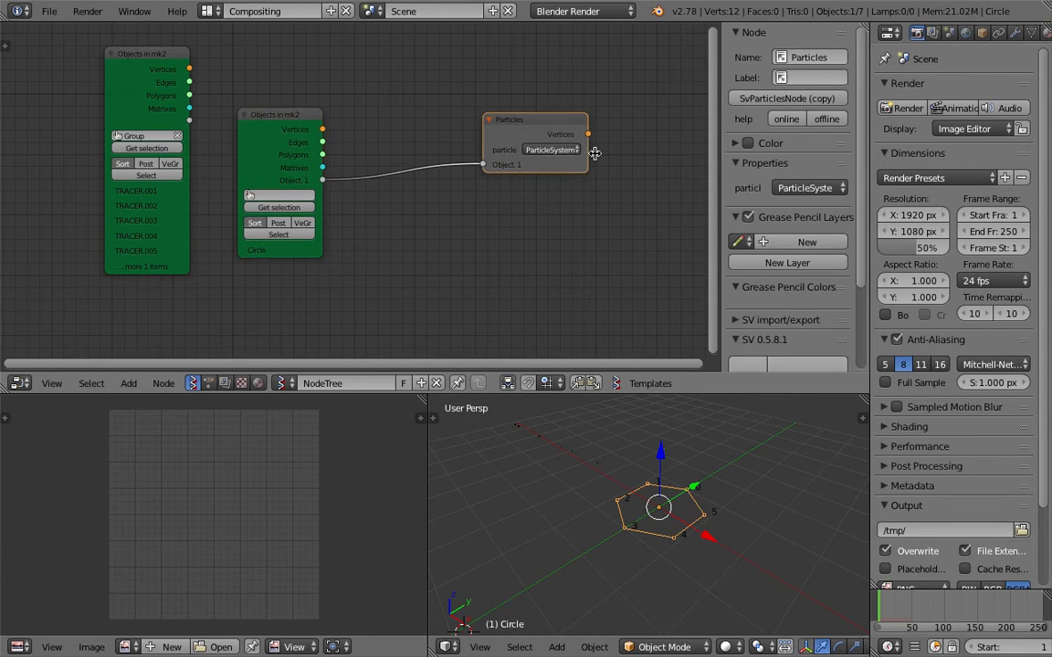
pyautogui.moveTo(505, 123); pyautogui.dragTo(407, 122)
# Add a Viewer Draw node and connect the Particles node's Vertices output to its vertices input.
pyautogui.hotkey('shift', 'a')
pyautogui.click(545, 109)
pyautogui.write('view')
pyautogui.press('Return')
pyautogui.click(493, 102)
pyautogui.moveTo(498, 134); pyautogui.dragTo(502, 139)
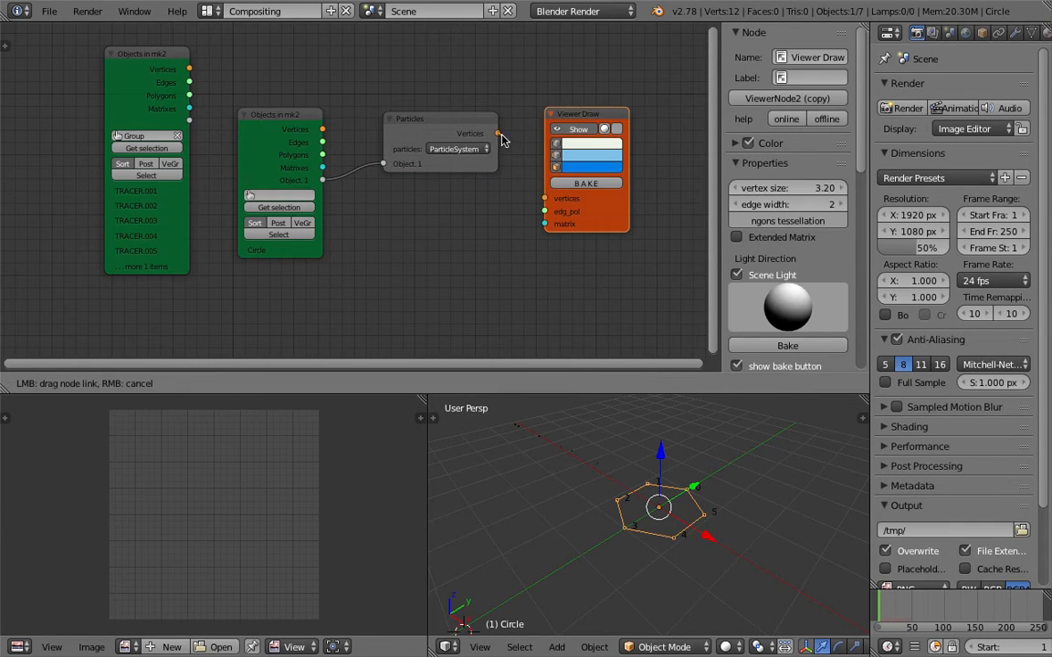
pyautogui.moveTo(557, 204); pyautogui.dragTo(551, 200)
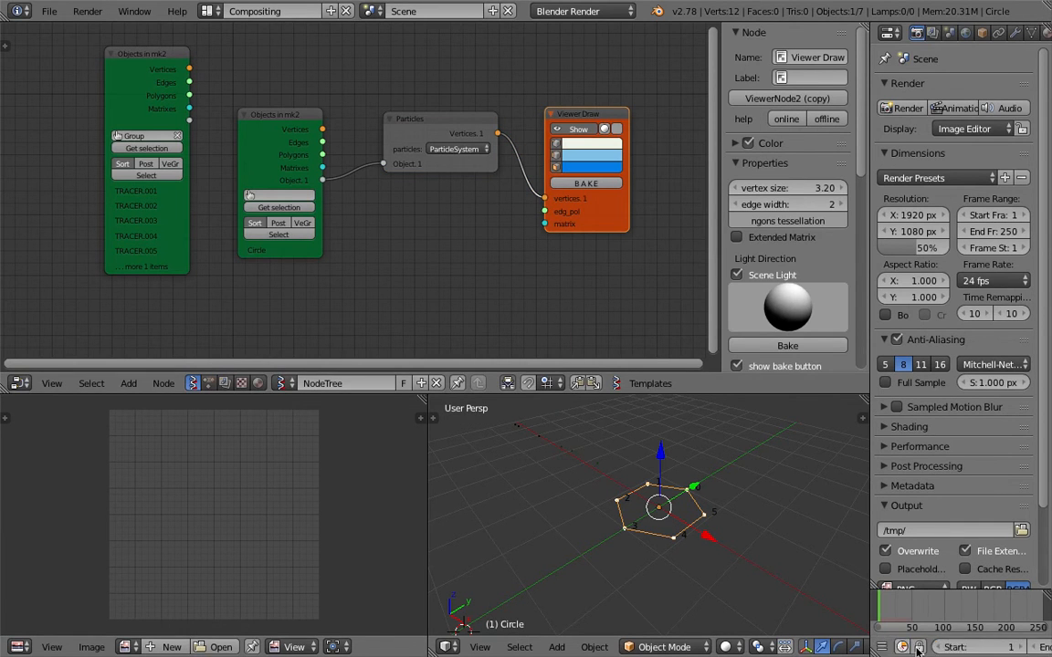
# Play the animation to frame 30 and extend the 3D view over the empty image editor.
pyautogui.scroll(-5, 925, 651)
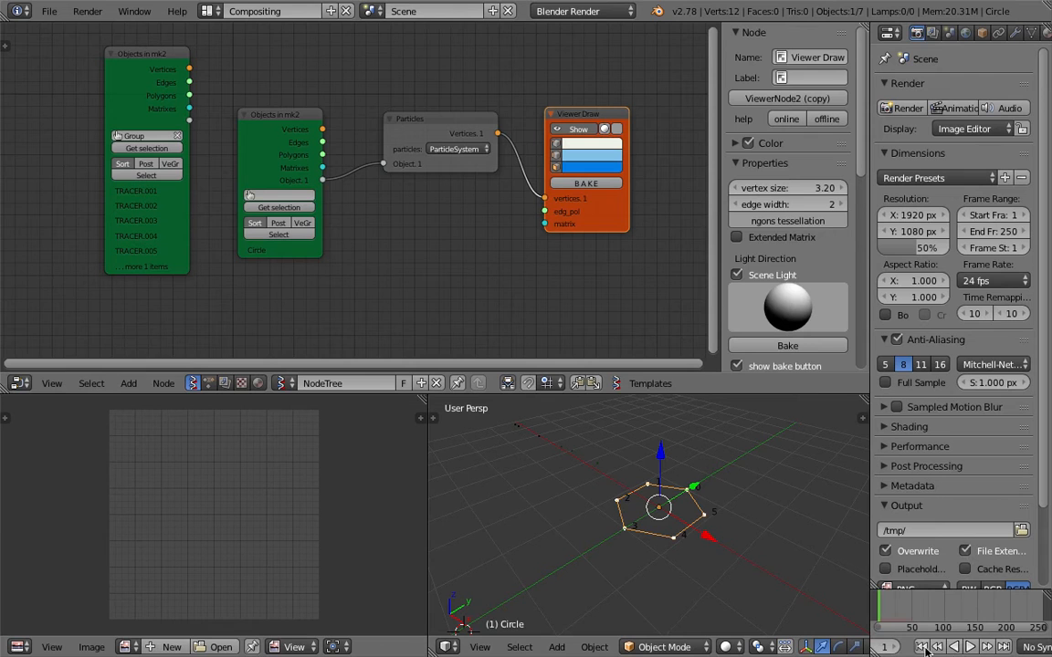
pyautogui.click(971, 648)
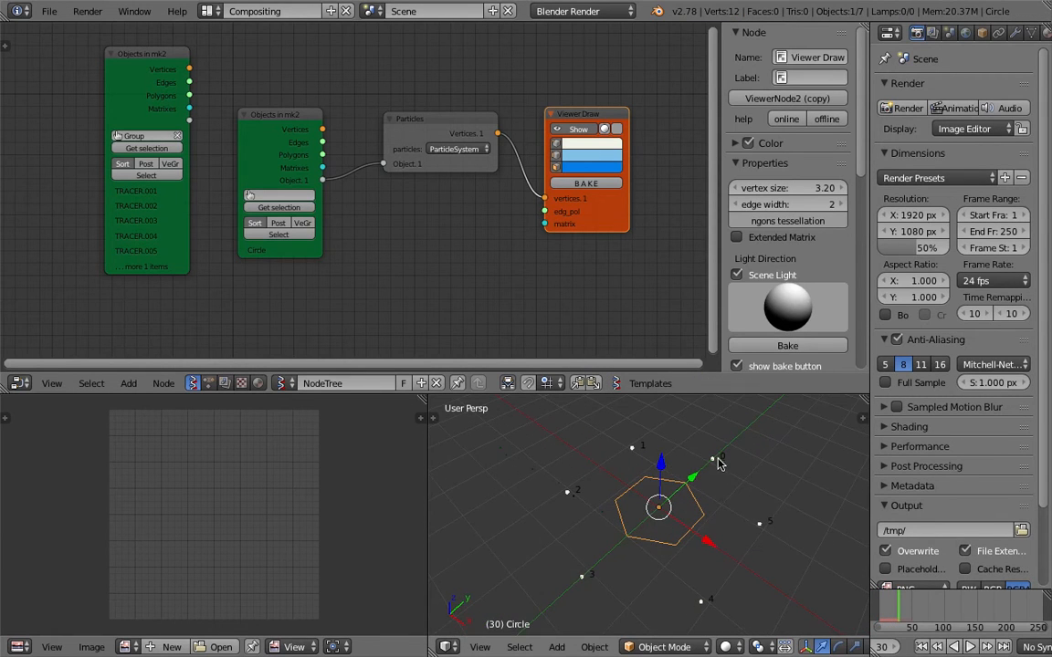
pyautogui.moveTo(429, 400); pyautogui.dragTo(395, 420)
pyautogui.scroll(-3, 536, 486)
pyautogui.moveTo(536, 485); pyautogui.dragTo(501, 484, button='middle')
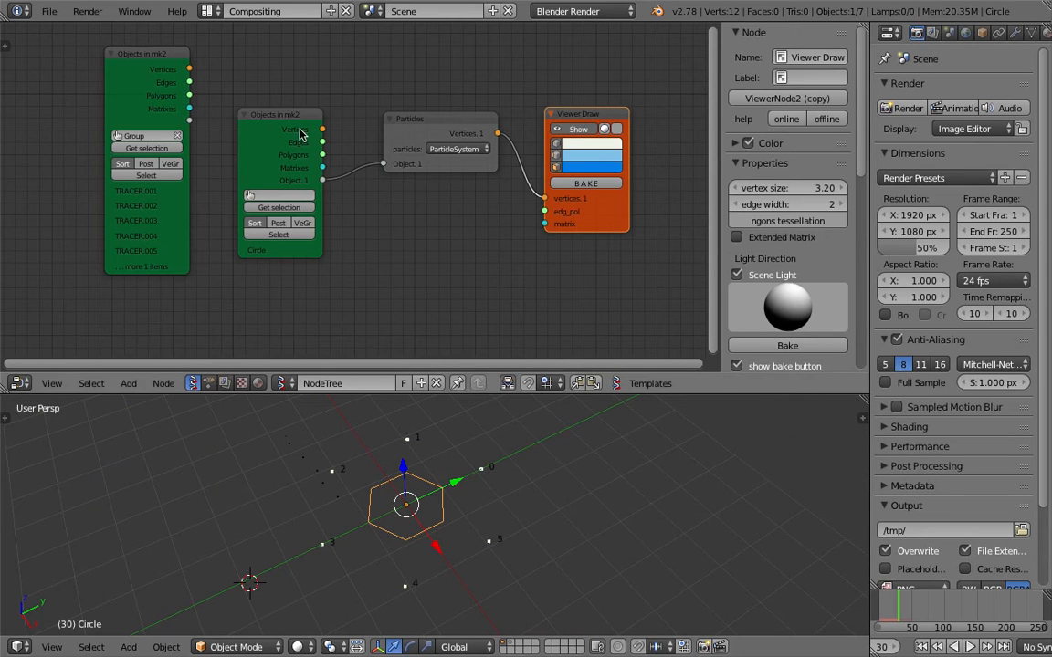
# Move the circle's Objects in, Particles and Viewer Draw nodes up into a row at the top of the tree.
pyautogui.moveTo(301, 135); pyautogui.dragTo(315, 48)
pyautogui.click(438, 120)
pyautogui.moveTo(438, 120); pyautogui.dragTo(427, 35)
pyautogui.click(569, 113)
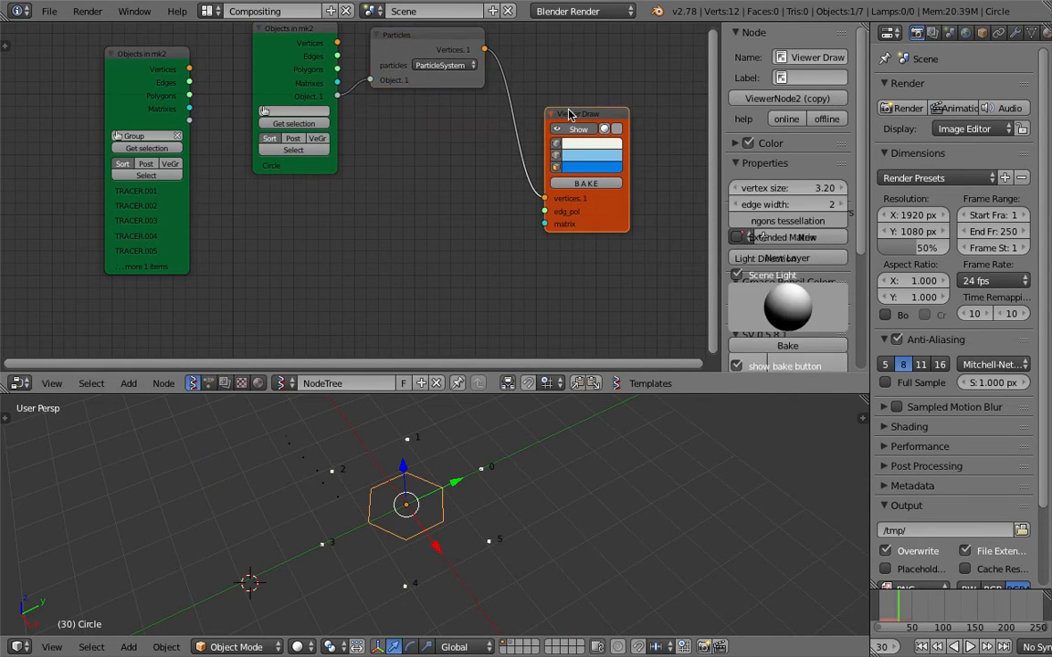
pyautogui.moveTo(569, 114); pyautogui.dragTo(521, 51)
# Hide the node editor's sidebar, make the editor taller and place the tracer group node below the circle node.
pyautogui.moveTo(718, 95); pyautogui.dragTo(864, 109)
pyautogui.scroll(-2, 427, 213)
pyautogui.moveTo(427, 214); pyautogui.dragTo(417, 206, button='middle')
pyautogui.moveTo(237, 65); pyautogui.dragTo(389, 201)
pyautogui.moveTo(494, 394); pyautogui.dragTo(494, 493)
pyautogui.moveTo(395, 258); pyautogui.dragTo(366, 267)
pyautogui.moveTo(467, 291); pyautogui.dragTo(373, 243, button='middle')
pyautogui.moveTo(512, 239); pyautogui.dragTo(503, 234, button='middle')
pyautogui.moveTo(501, 152); pyautogui.dragTo(515, 141)
# Add an Object ID Set node to the right of the tracer group node.
pyautogui.hotkey('alt', 'space')
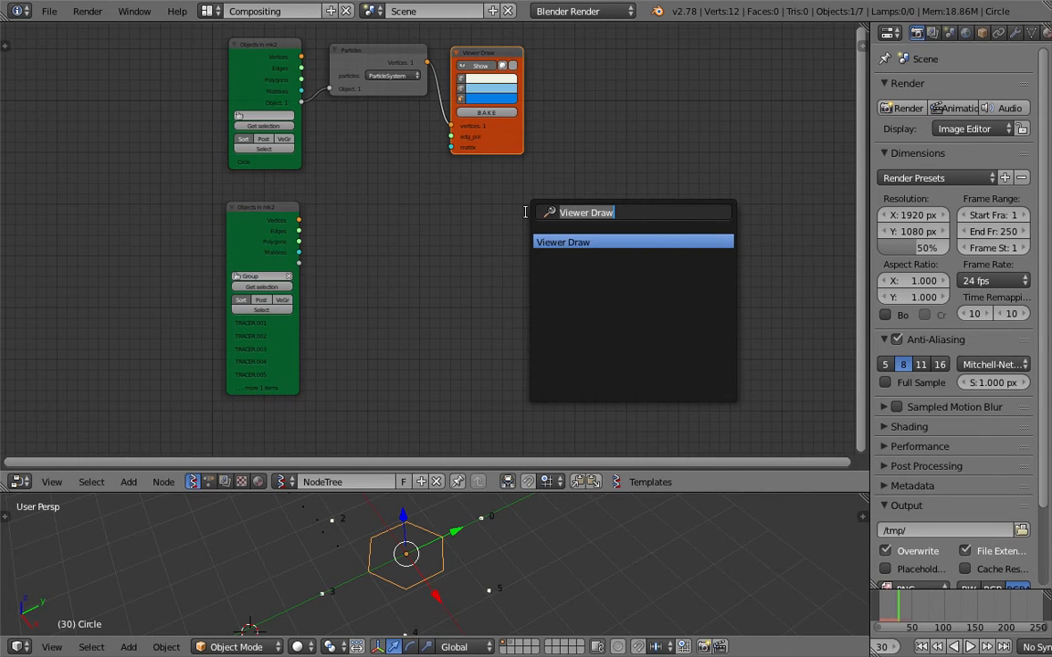
pyautogui.write('set')
pyautogui.press('Down')
pyautogui.press('Down')
pyautogui.press('Down')
pyautogui.press('Return')
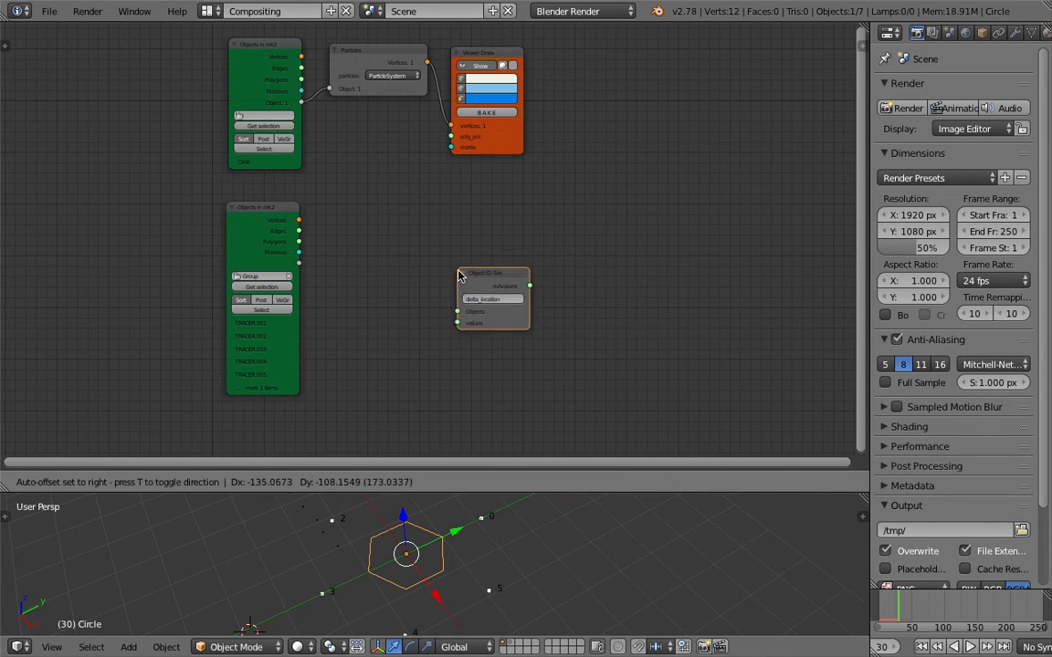
pyautogui.click(477, 283)
# Connect the tracer group's object output to the Objects input of Object ID Set and save the file.
pyautogui.scroll(1, 480, 284)
pyautogui.moveTo(277, 267); pyautogui.dragTo(490, 339)
pyautogui.moveTo(542, 299); pyautogui.dragTo(598, 247)
pyautogui.hotkey('ctrl', 's')
pyautogui.click(598, 250)
pyautogui.moveTo(519, 134); pyautogui.dragTo(515, 167, button='middle')
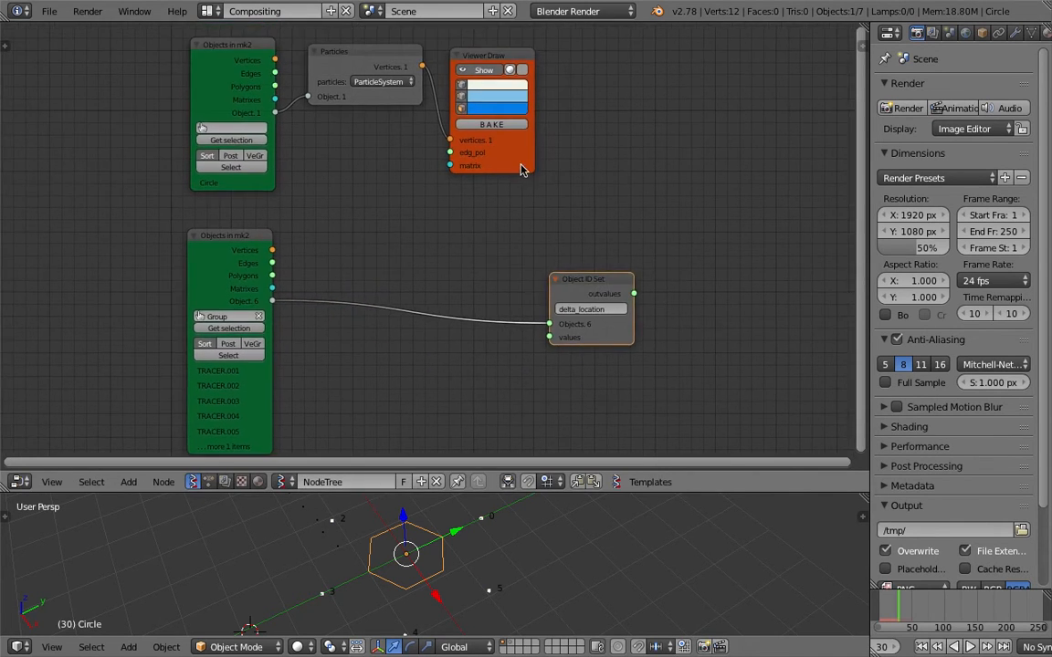
# Move the Viewer Draw node aside, connect the Particles Vertices output to Object ID Set's values input and save.
pyautogui.moveTo(514, 167); pyautogui.dragTo(586, 159)
pyautogui.moveTo(423, 70); pyautogui.dragTo(549, 337)
pyautogui.moveTo(461, 270); pyautogui.dragTo(463, 251, button='middle')
pyautogui.hotkey('ctrl', 's')
pyautogui.click(462, 244)
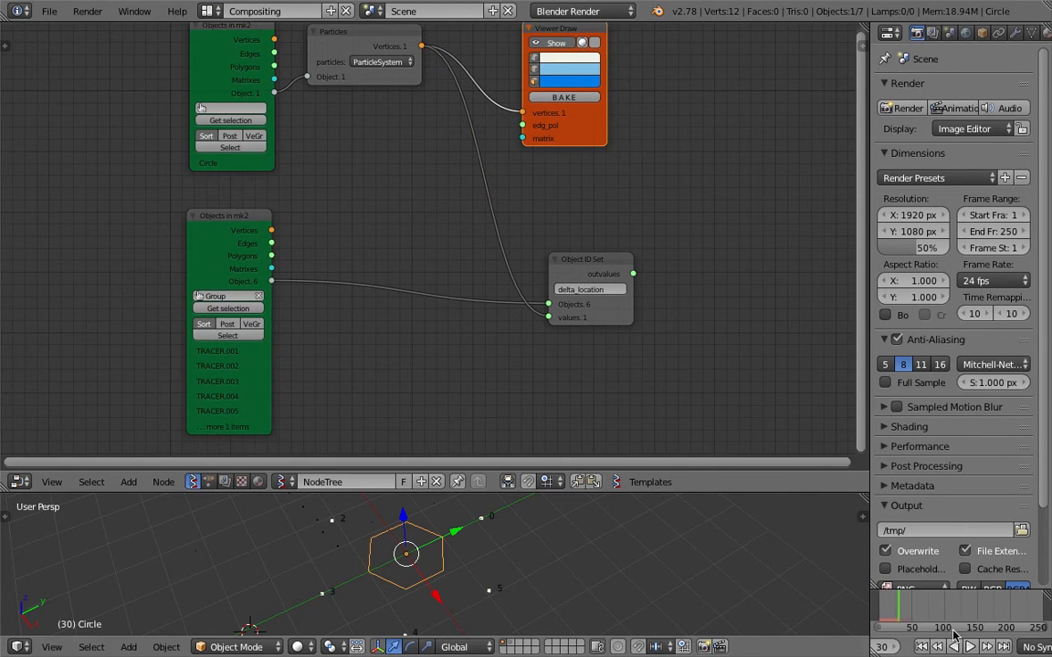
# Play the animation from the first frame and enlarge the 3D view to inspect the tracer trails.
pyautogui.click(923, 647)
pyautogui.click(968, 646)
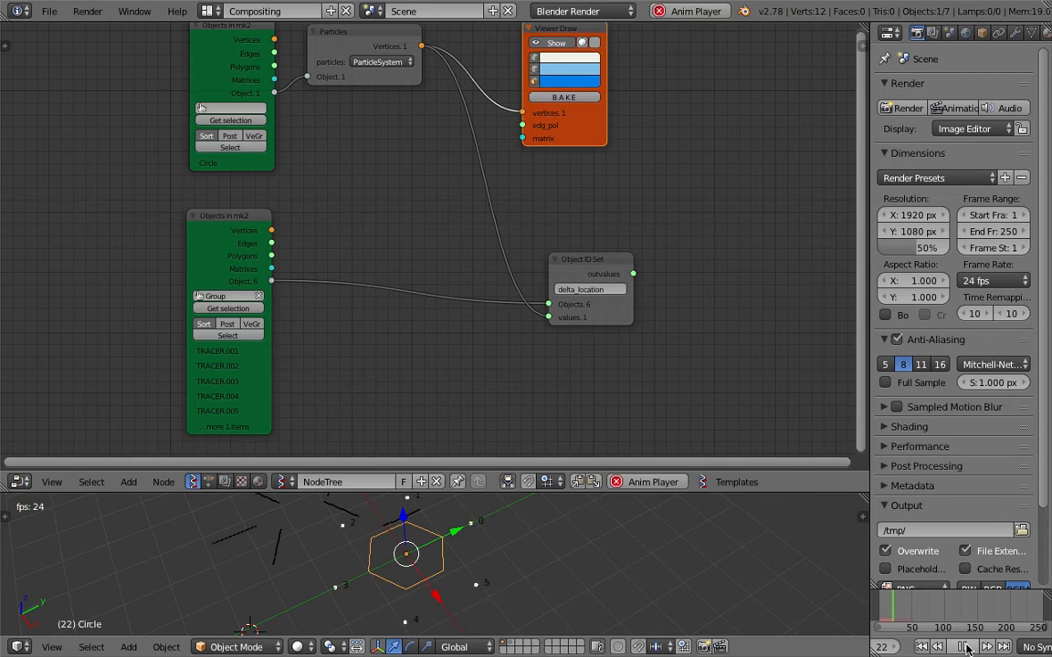
pyautogui.click(967, 647)
pyautogui.moveTo(605, 493); pyautogui.dragTo(604, 330)
pyautogui.moveTo(508, 446); pyautogui.dragTo(615, 378, button='middle')
pyautogui.click(922, 647)
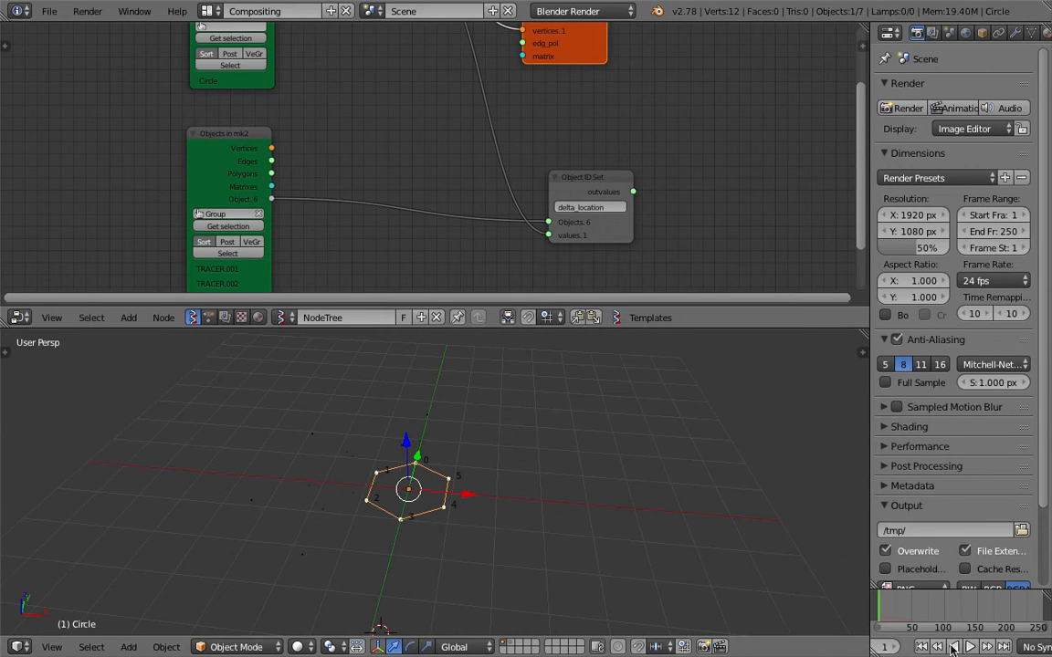
pyautogui.click(970, 646)
pyautogui.click(970, 646)
pyautogui.moveTo(611, 533); pyautogui.dragTo(541, 541, button='middle')
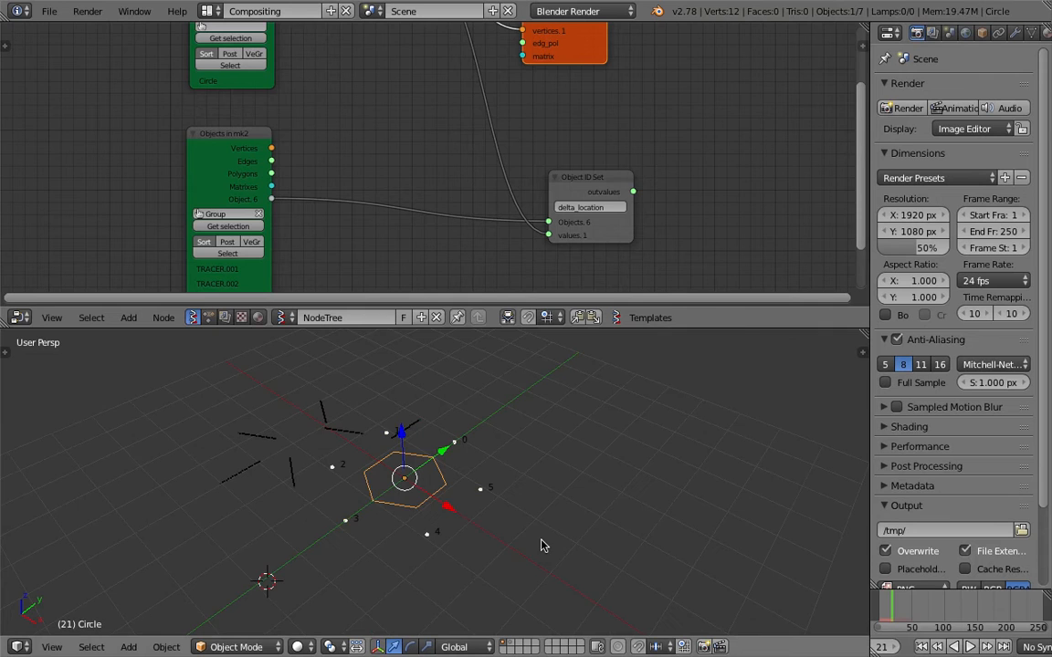
# Move the Object ID Set node slightly upward and save the file.
pyautogui.scroll(3, 522, 173)
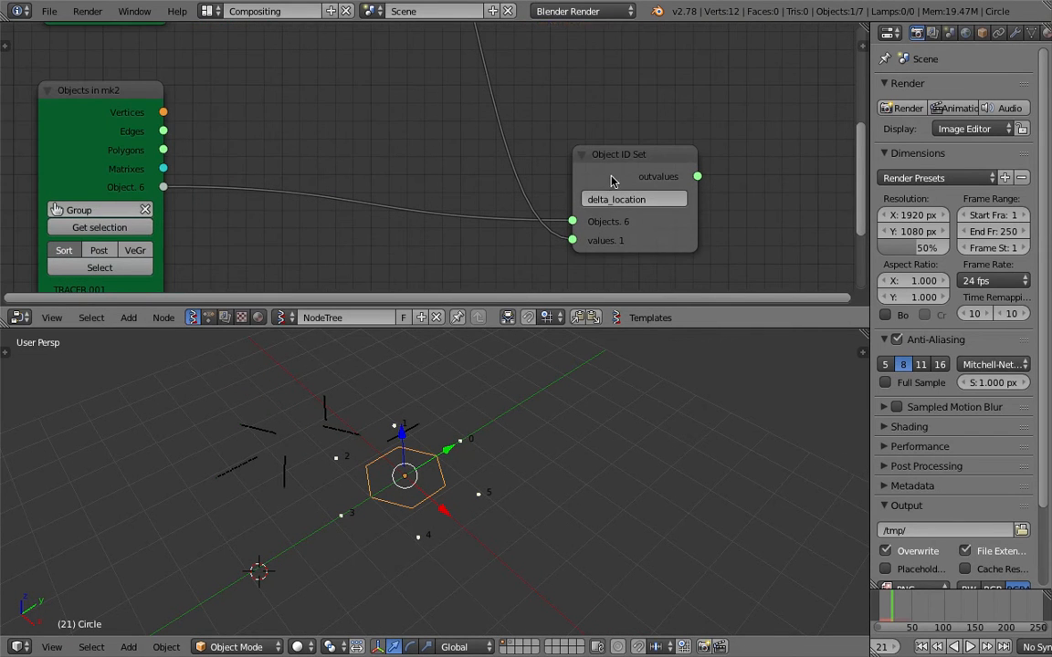
pyautogui.scroll(2, 649, 206)
pyautogui.moveTo(648, 196); pyautogui.dragTo(583, 171, button='middle')
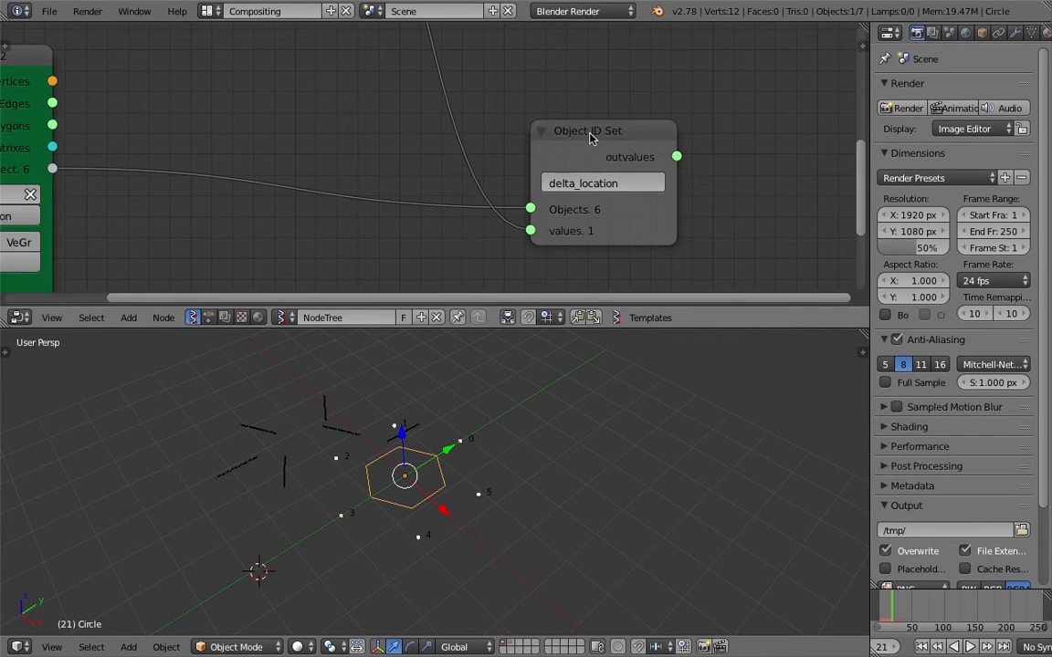
pyautogui.moveTo(617, 138); pyautogui.dragTo(619, 126)
pyautogui.hotkey('ctrl', 's')
pyautogui.click(617, 171)
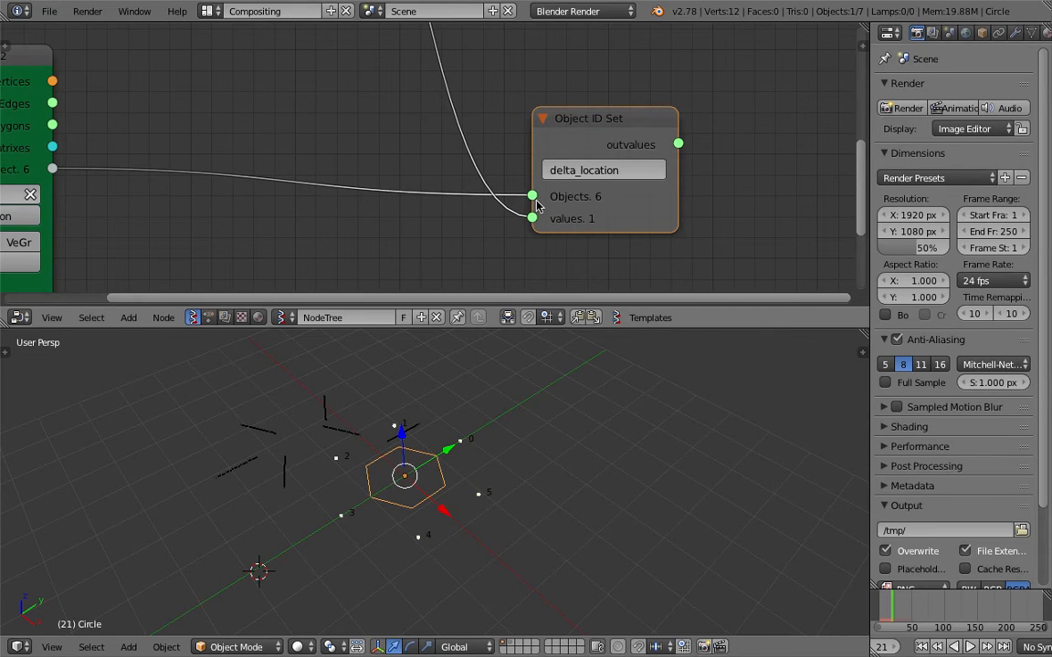
# Select the five tracer objects other than TRACER.001 and clear their location.
pyautogui.rightClick(324, 436)
pyautogui.keyDown('shift'); pyautogui.rightClick(324, 418); pyautogui.keyUp('shift')
pyautogui.keyDown('shift'); pyautogui.rightClick(277, 434); pyautogui.keyUp('shift')
pyautogui.keyDown('shift'); pyautogui.rightClick(257, 460); pyautogui.keyUp('shift')
pyautogui.keyDown('shift'); pyautogui.rightClick(287, 462); pyautogui.keyUp('shift')
pyautogui.moveTo(418, 390); pyautogui.dragTo(409, 385, button='middle')
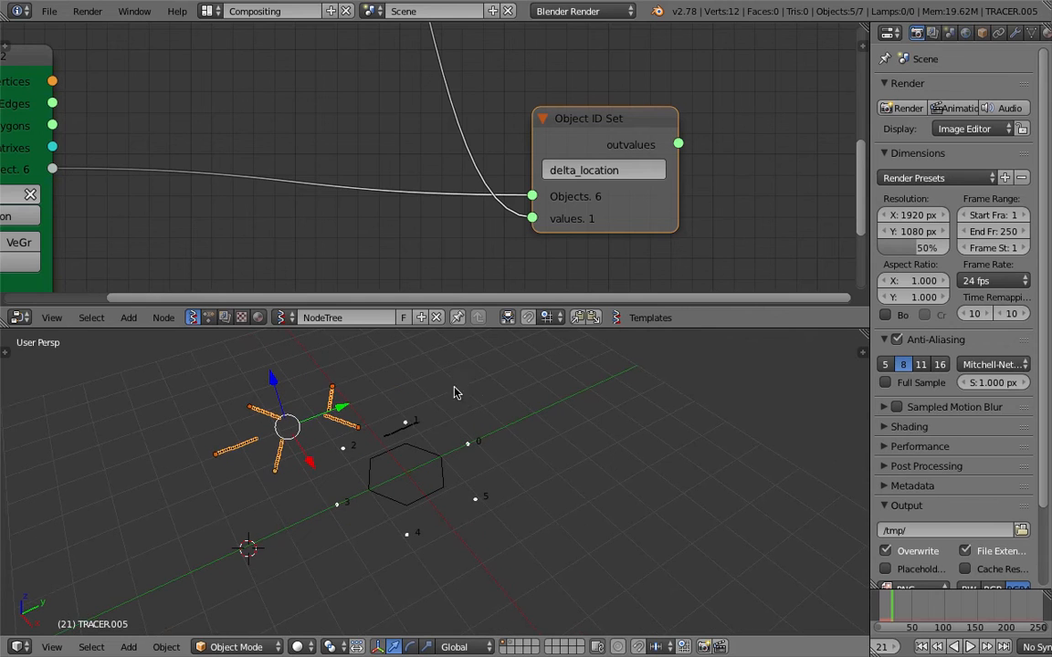
pyautogui.hotkey('alt', 'g')
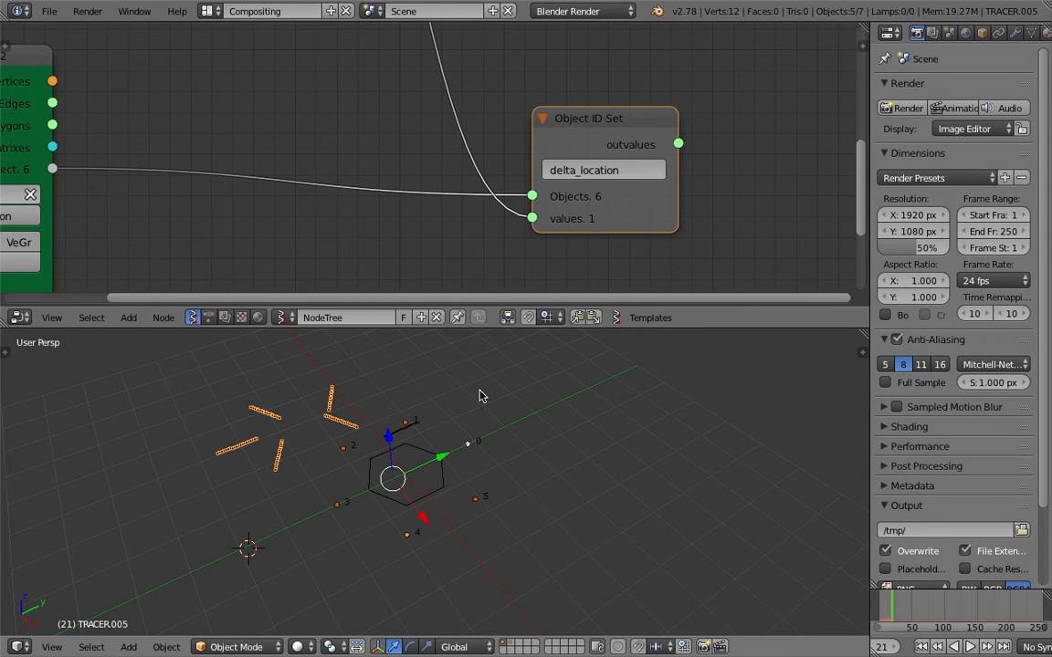
# Play the animation, select the circle and enlarge the 3D view to check where the trails start.
pyautogui.click(969, 646)
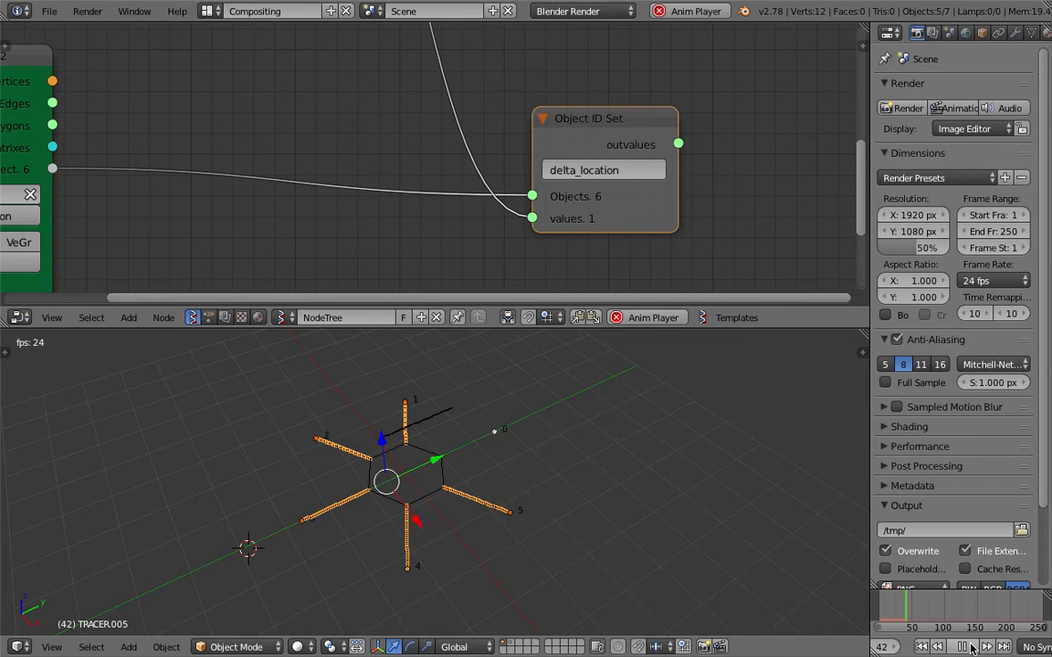
pyautogui.click(970, 646)
pyautogui.moveTo(498, 511); pyautogui.dragTo(485, 501, button='middle')
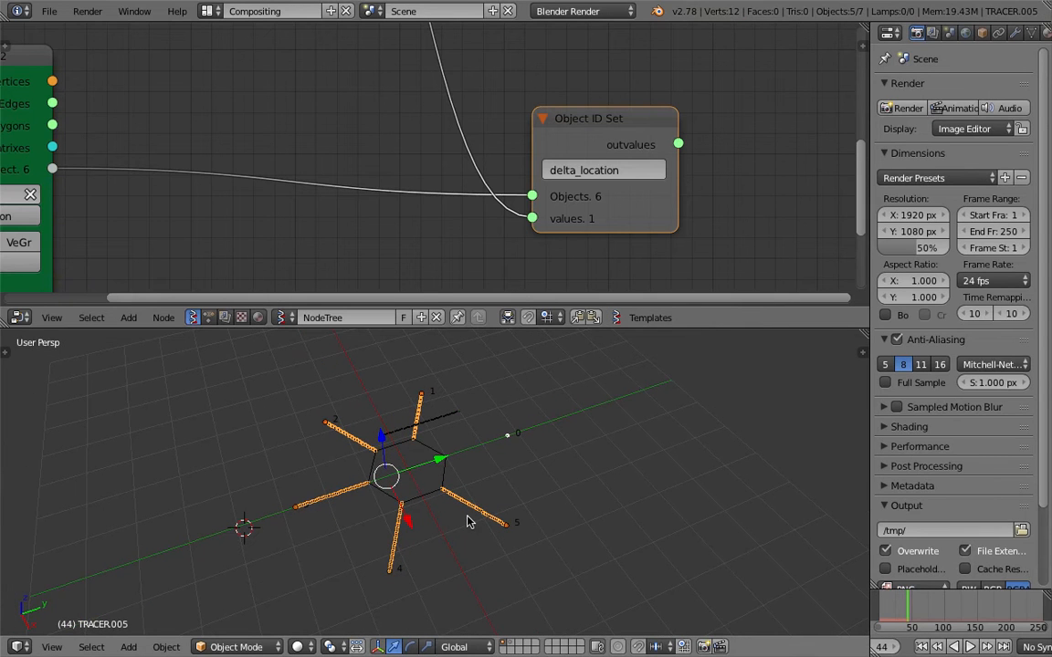
pyautogui.rightClick(445, 473)
pyautogui.moveTo(516, 451); pyautogui.dragTo(527, 363, button='middle')
pyautogui.moveTo(535, 308); pyautogui.dragTo(535, 250)
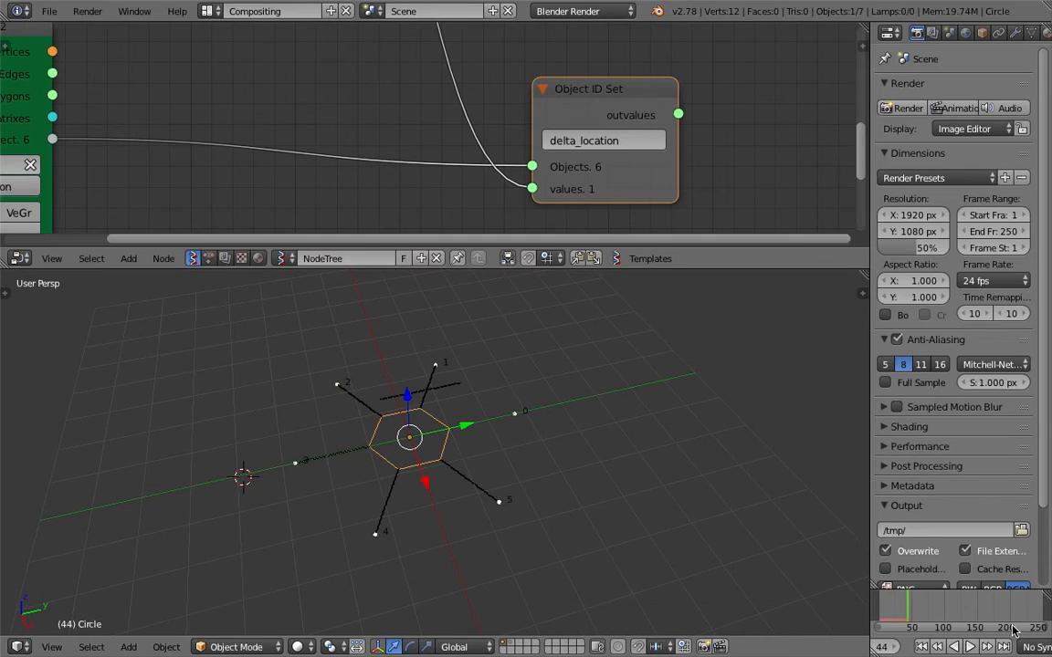
pyautogui.click(970, 646)
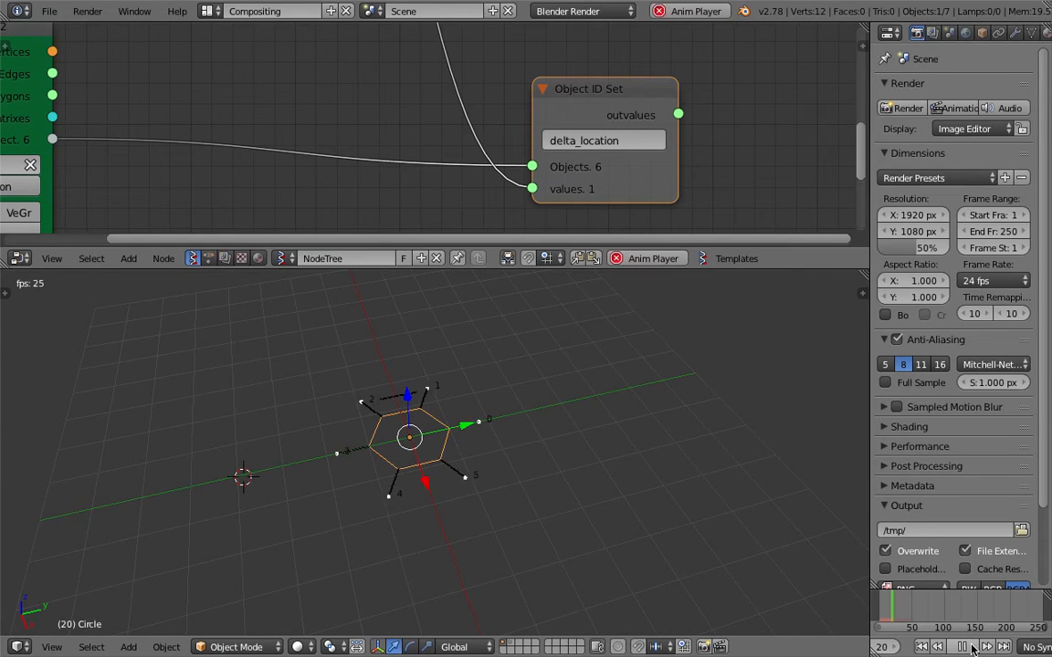
pyautogui.click(971, 647)
# Select TRACER.001, show its transform properties and clear its location.
pyautogui.rightClick(386, 401)
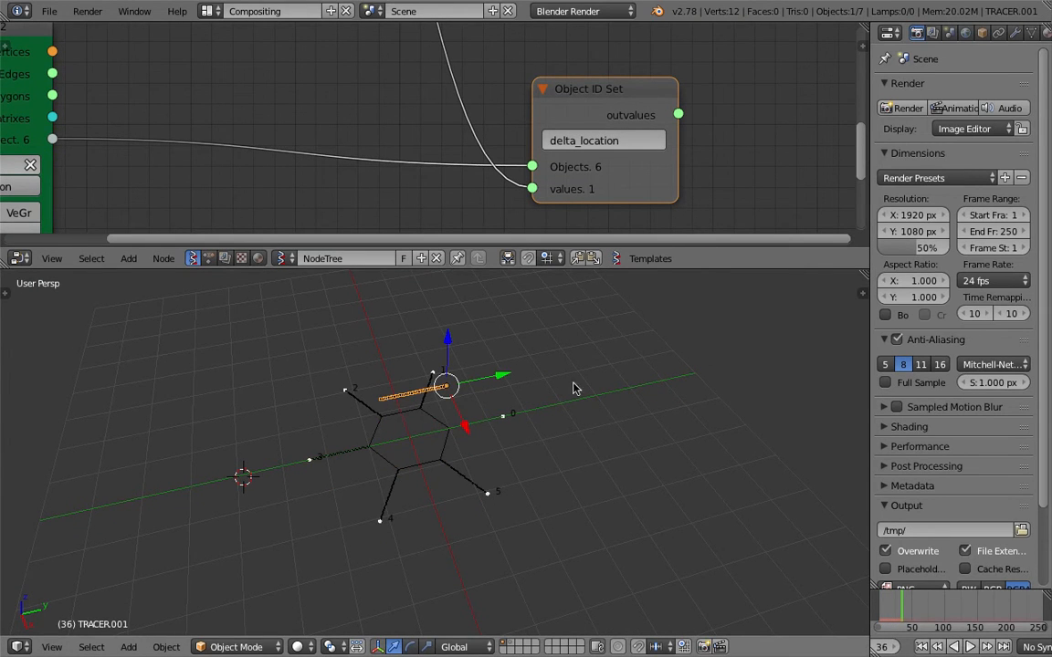
pyautogui.press('n')
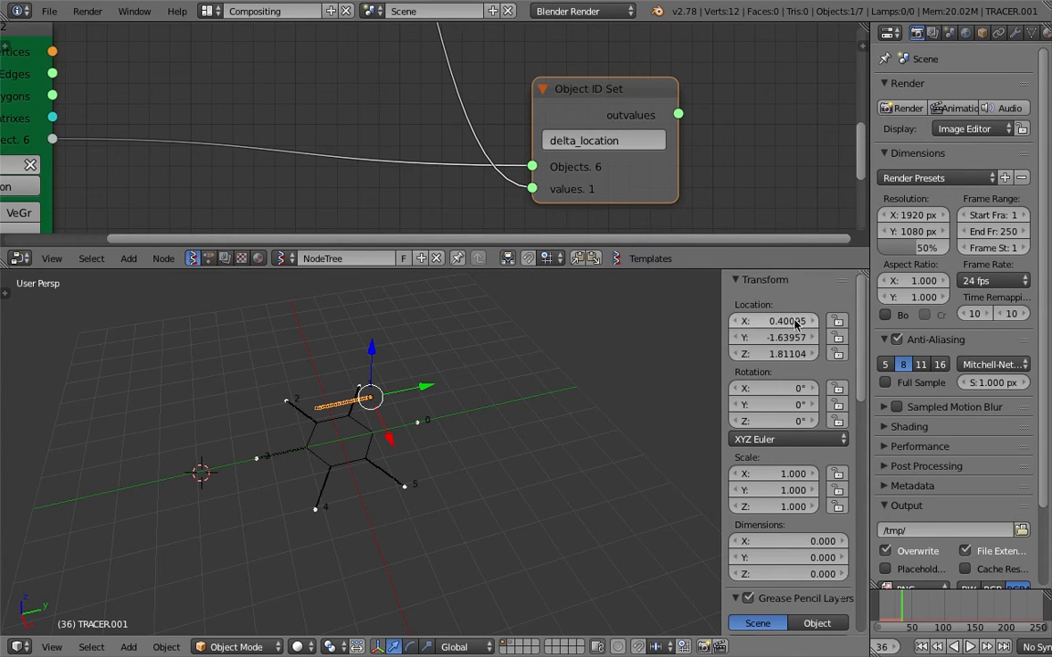
pyautogui.hotkey('alt', 'g')
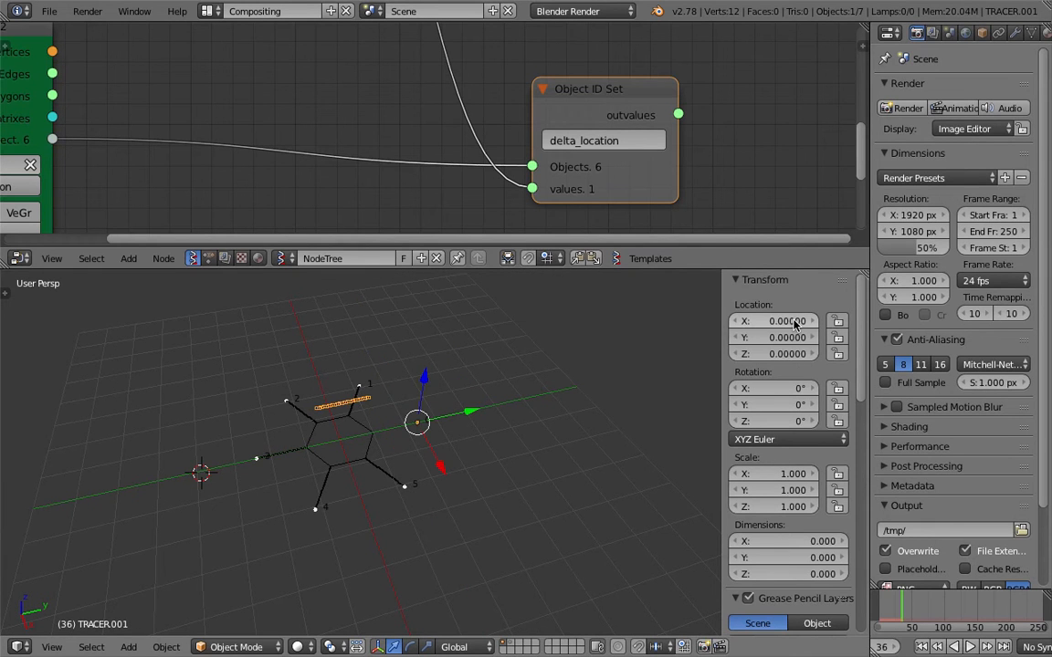
# Play the animation from the first frame and deselect everything to inspect all six trails.
pyautogui.click(923, 648)
pyautogui.click(970, 647)
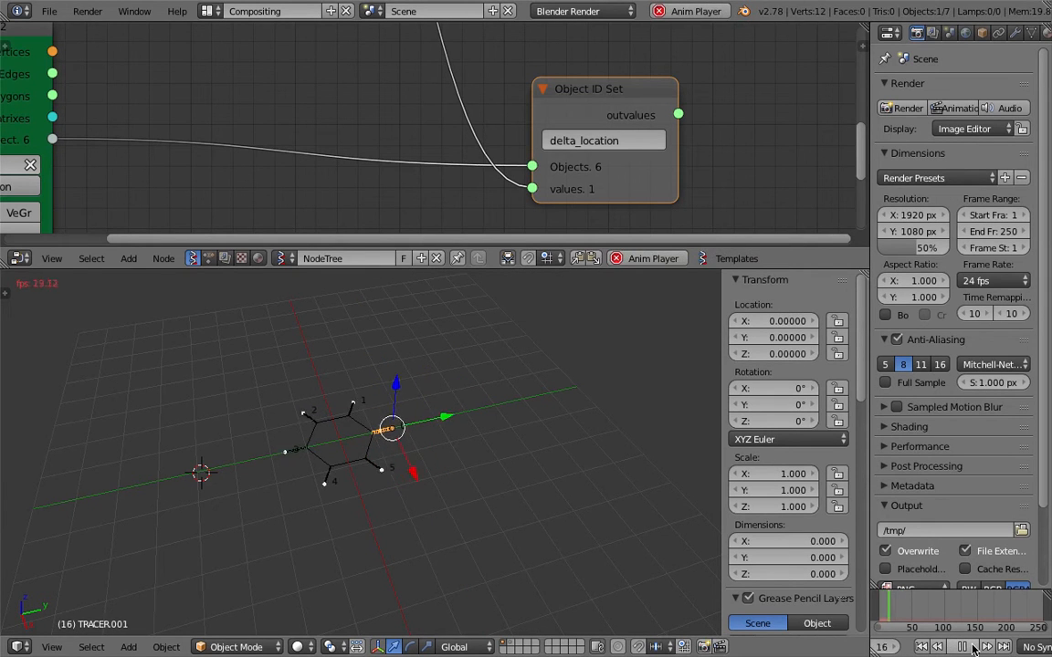
pyautogui.click(969, 648)
pyautogui.moveTo(591, 526); pyautogui.dragTo(587, 542, button='middle')
pyautogui.click(587, 542)
pyautogui.press('a')
pyautogui.scroll(2, 547, 517)
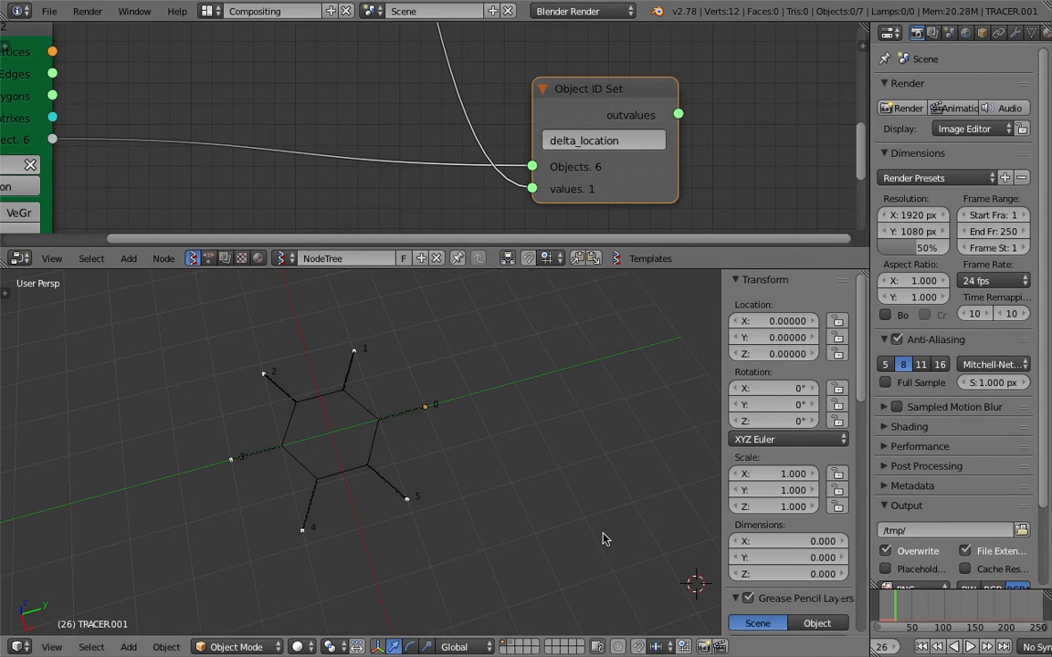
# Replay the trail animation from the first frame and save over the current blend file.
pyautogui.click(923, 648)
pyautogui.click(969, 648)
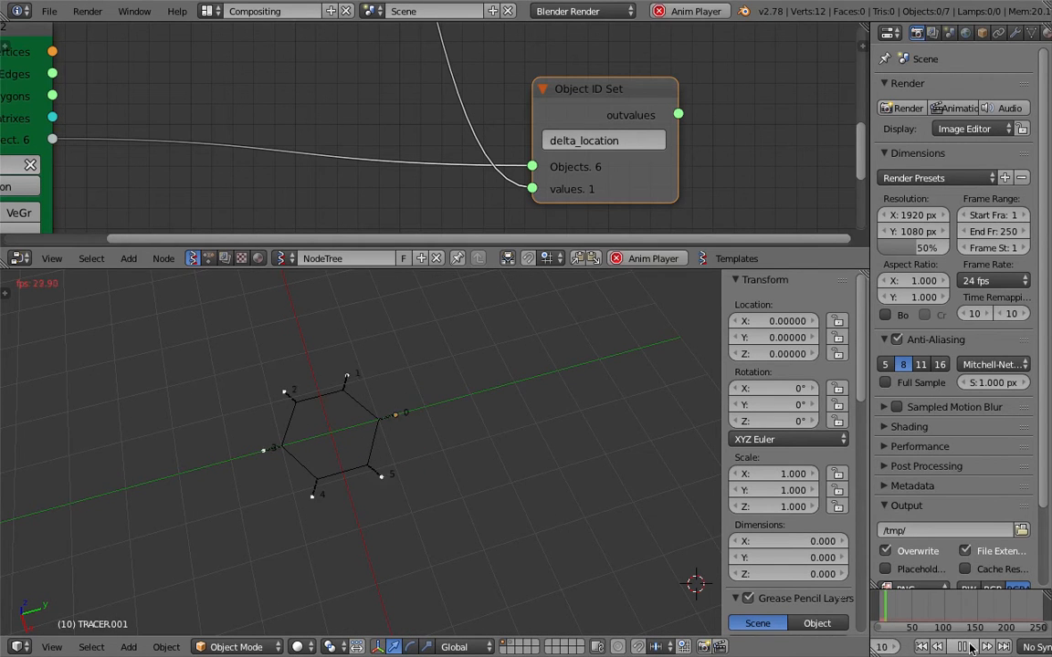
pyautogui.click(970, 647)
pyautogui.press('a')
pyautogui.moveTo(517, 477); pyautogui.dragTo(477, 431, button='middle')
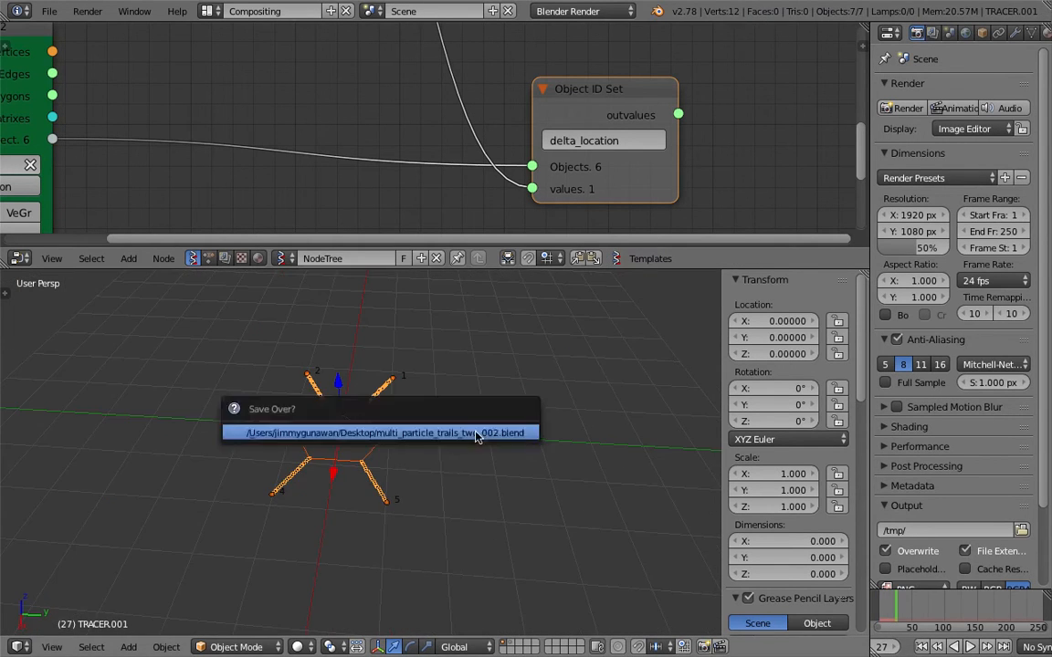
# Add a 3dview Props node to the right of the Object ID Set node.
pyautogui.scroll(-1, 538, 109)
pyautogui.scroll(-2, 302, 116)
pyautogui.hotkey('shift', 'a')
pyautogui.click(607, 111)
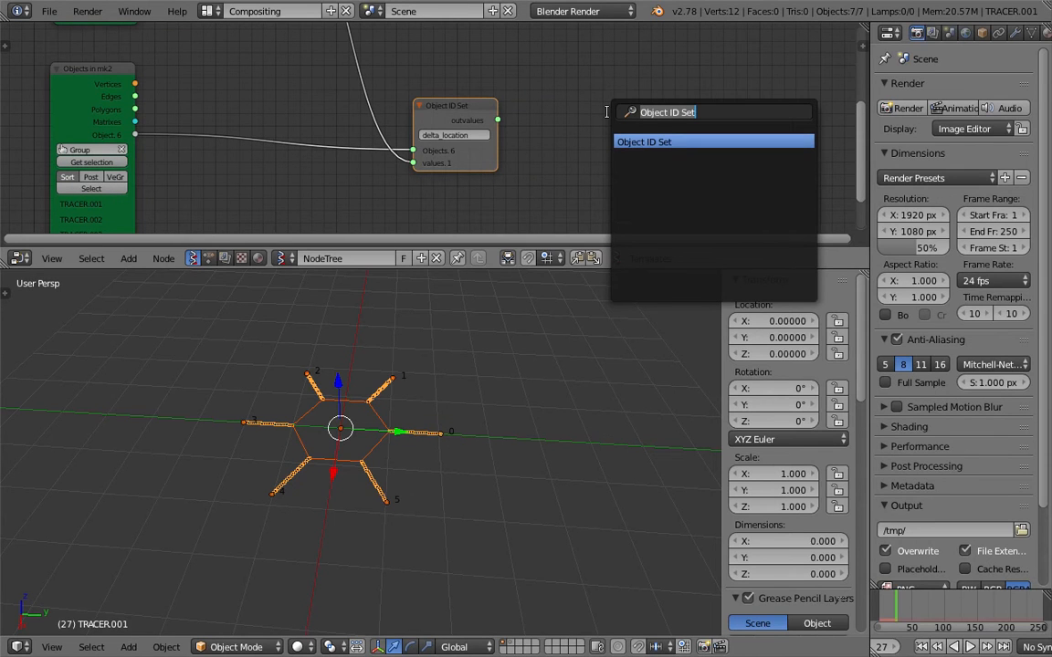
pyautogui.write('3d')
pyautogui.press('Down')
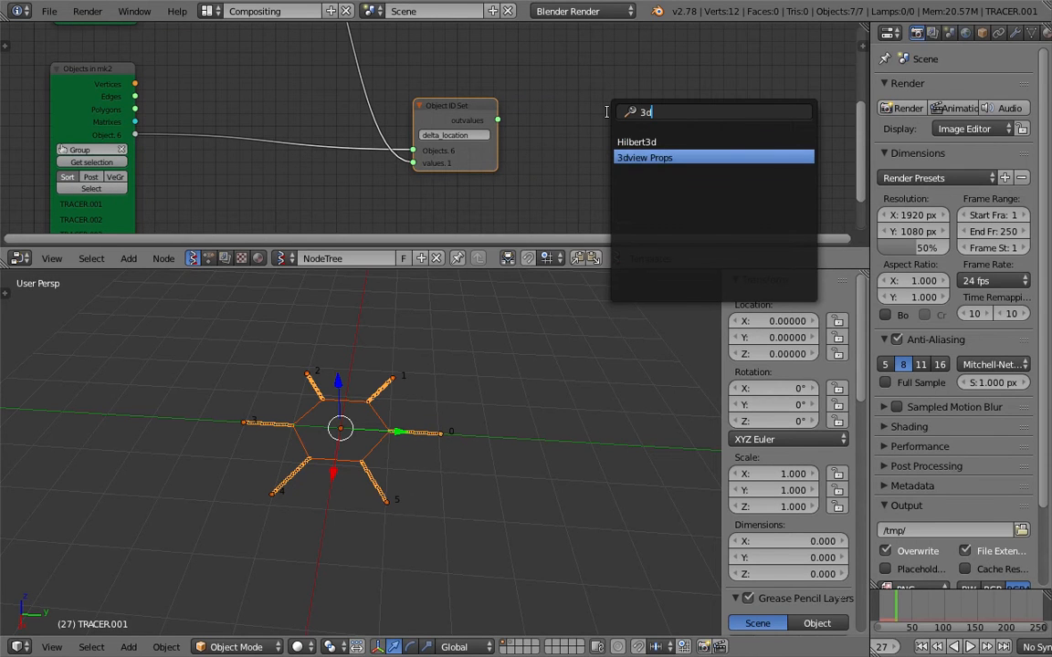
pyautogui.press('Return')
pyautogui.click(608, 112)
# Widen the 3dview Props node and turn off the viewport's grid and its X and Y axis lines.
pyautogui.scroll(4, 620, 122)
pyautogui.moveTo(612, 115); pyautogui.dragTo(469, 79, button='middle')
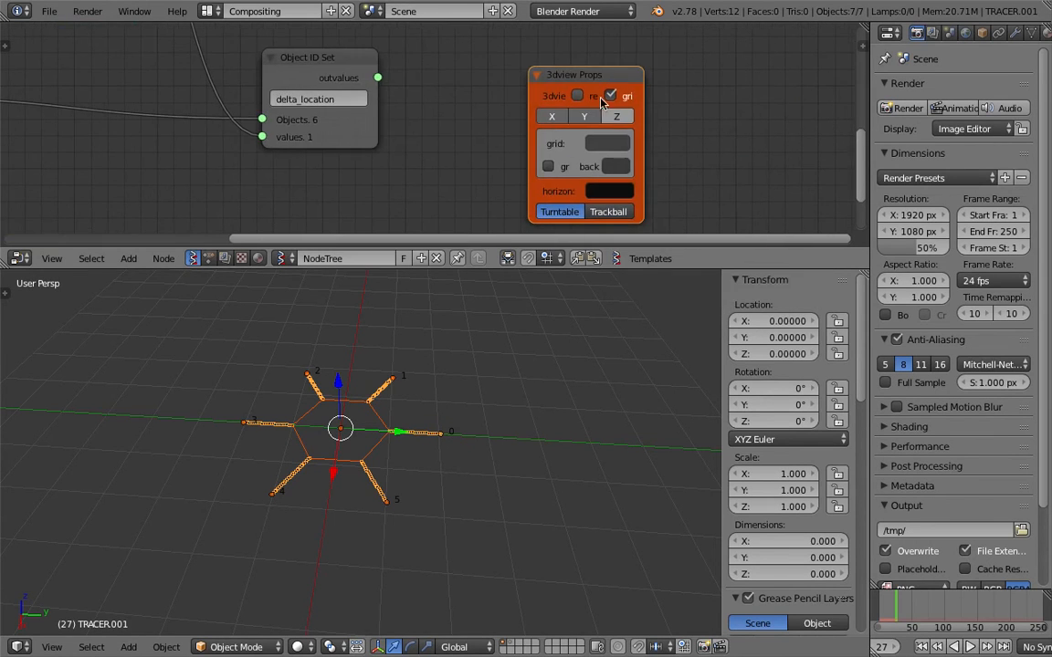
pyautogui.moveTo(641, 103); pyautogui.dragTo(743, 102)
pyautogui.click(676, 95)
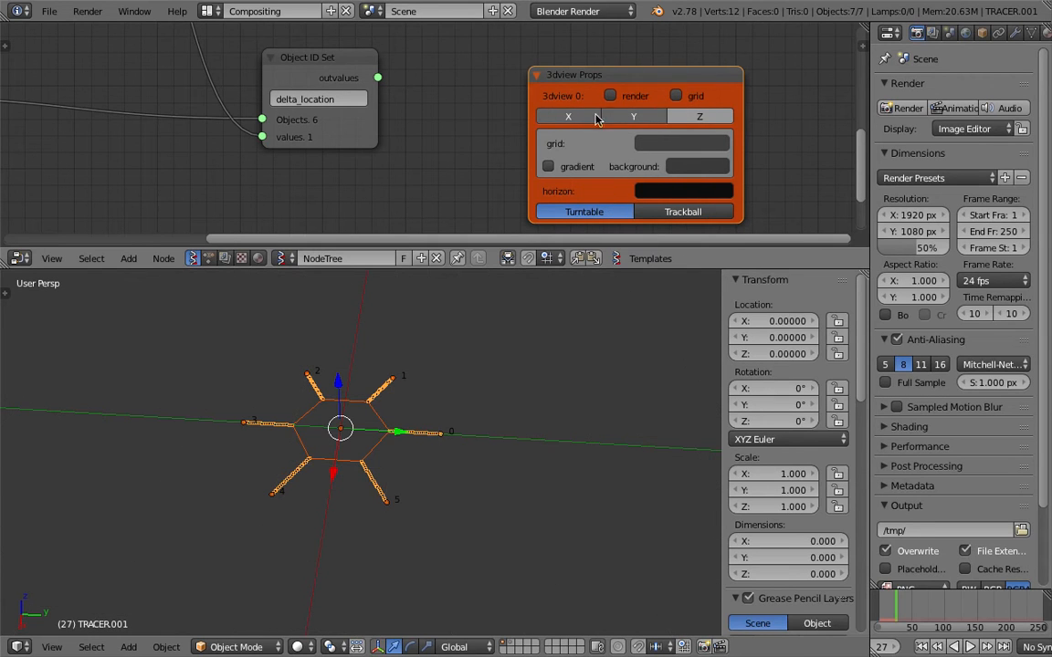
# Deselect all objects and save the scene as a new incremented file version.
pyautogui.scroll(-2, 462, 451)
pyautogui.moveTo(507, 473); pyautogui.dragTo(330, 390, button='middle')
pyautogui.press('a')
pyautogui.scroll(5, 436, 460)
pyautogui.click(50, 11)
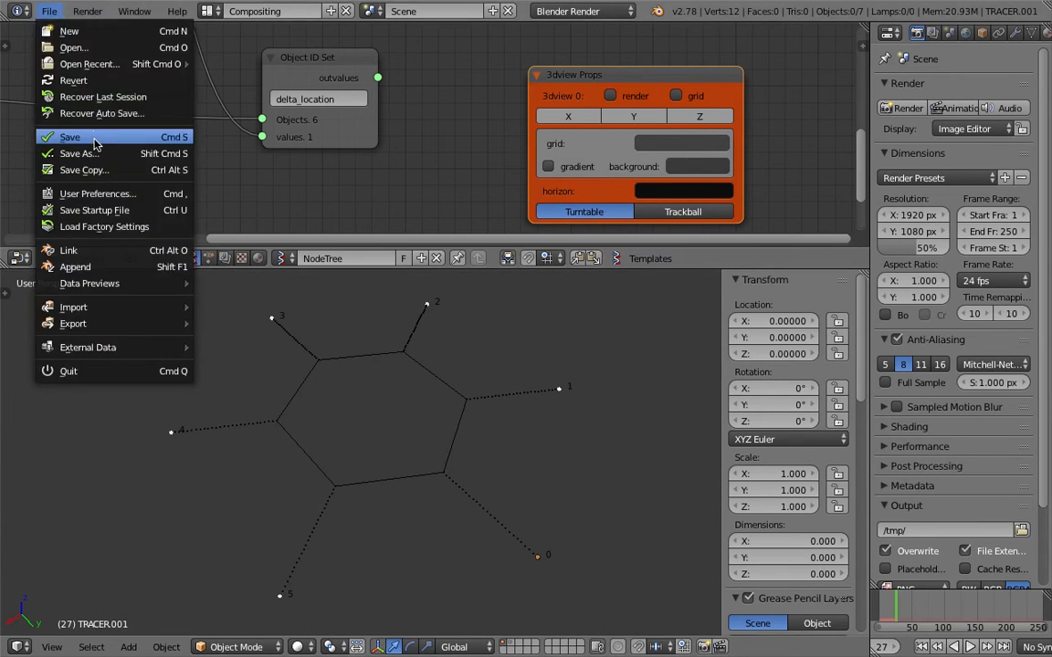
pyautogui.click(138, 153)
pyautogui.click(931, 73)
pyautogui.click(957, 56)
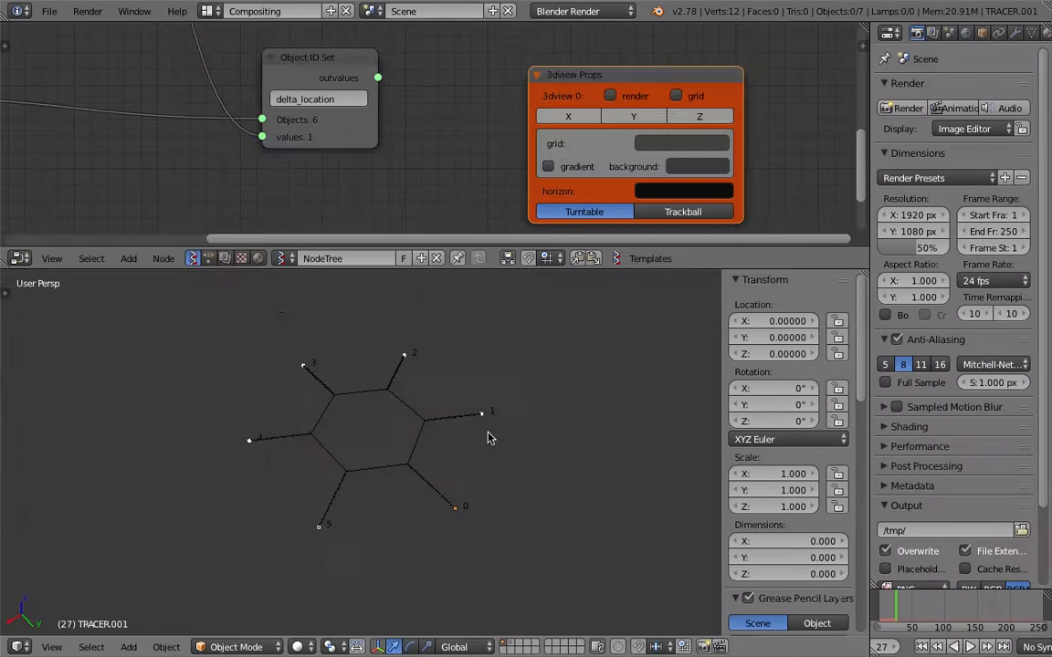
# Play the animation from the first frame past frame 50 to check how long the trails keep growing.
pyautogui.click(921, 646)
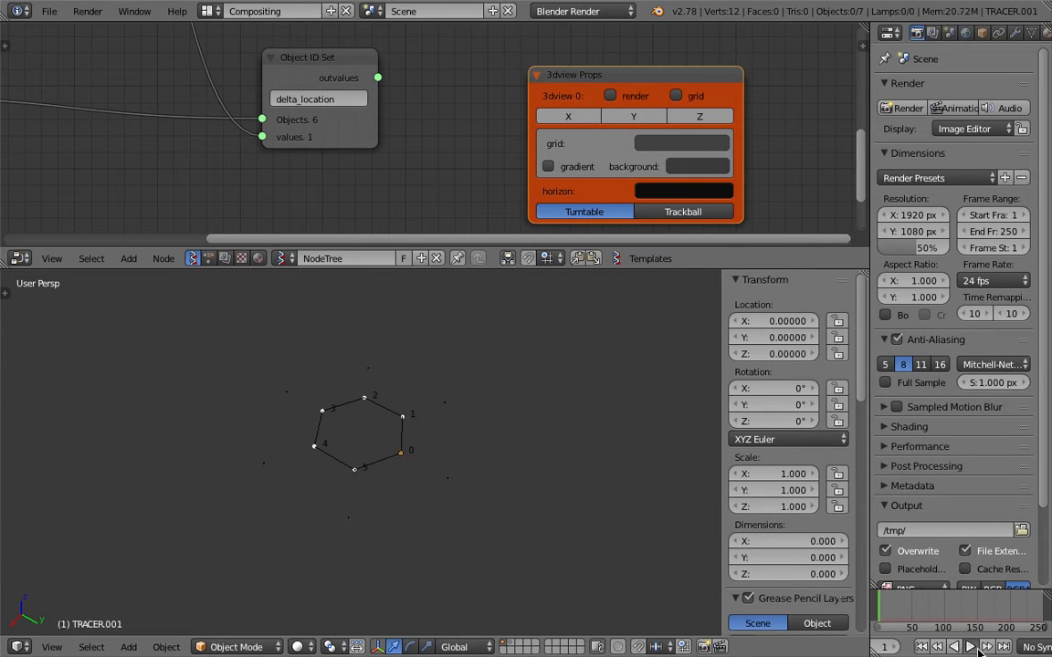
pyautogui.click(978, 648)
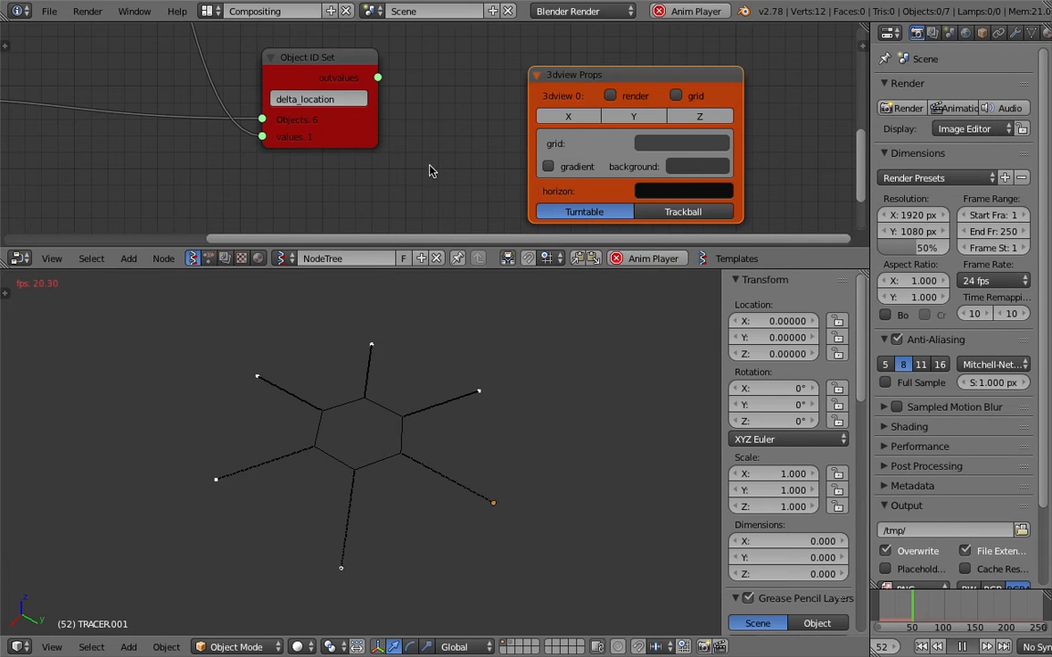
pyautogui.hotkey('alt', 'a')
pyautogui.scroll(-2, 487, 363)
pyautogui.click(487, 363)
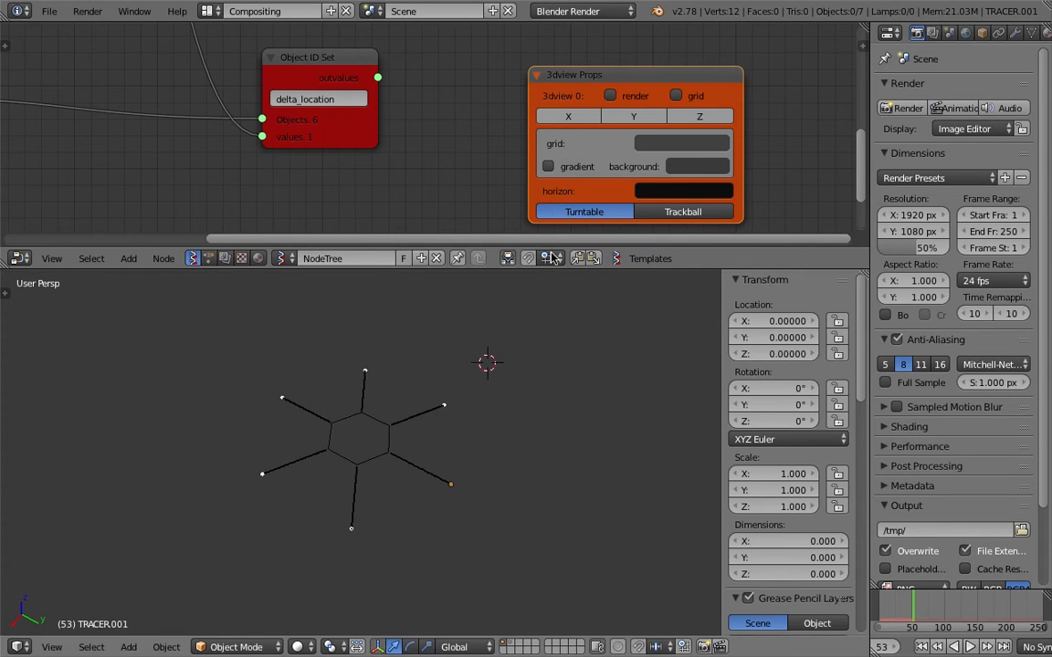
# Make the node editor taller and move the 3dview Props node farther away from Object ID Set.
pyautogui.scroll(-3, 552, 233)
pyautogui.moveTo(573, 268); pyautogui.dragTo(571, 396)
pyautogui.moveTo(550, 154); pyautogui.dragTo(626, 138)
pyautogui.scroll(-4, 482, 160)
pyautogui.moveTo(475, 145); pyautogui.dragTo(482, 156, button='middle')
pyautogui.moveTo(317, 159); pyautogui.dragTo(359, 216, button='middle')
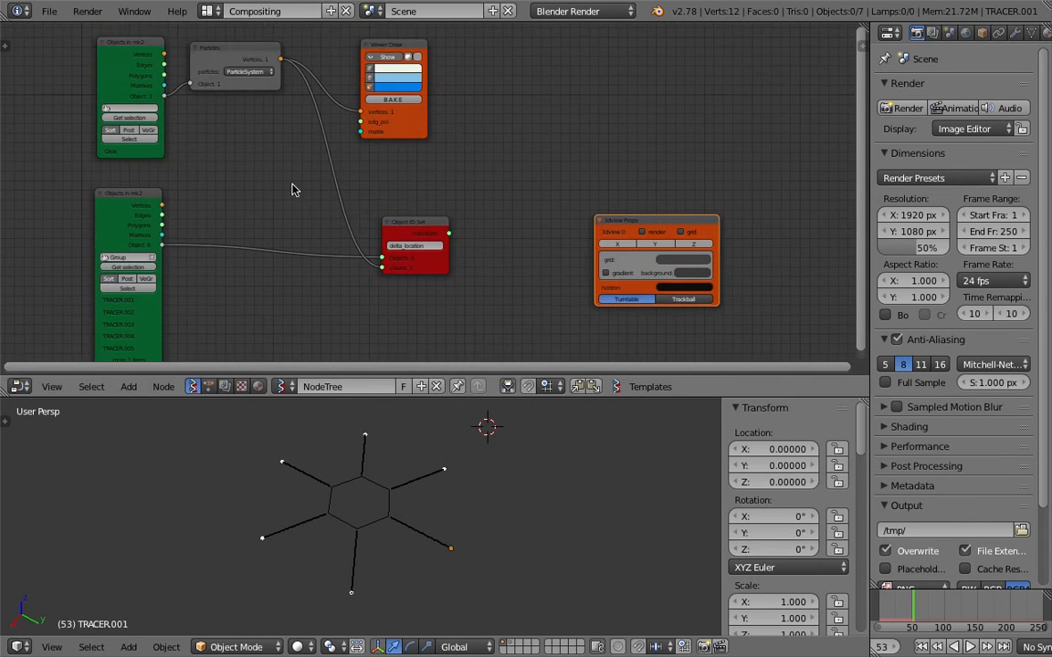
# Select the circle emitter, widen the properties editor and set its particle lifetime to 250.
pyautogui.click(134, 48)
pyautogui.rightClick(359, 481)
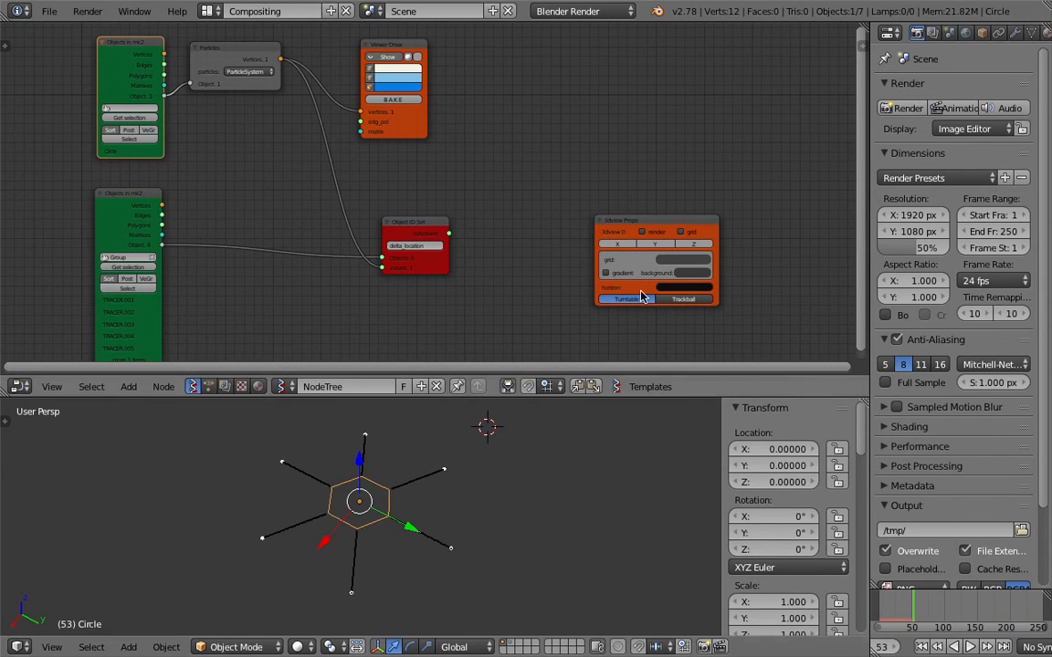
pyautogui.click(1030, 33)
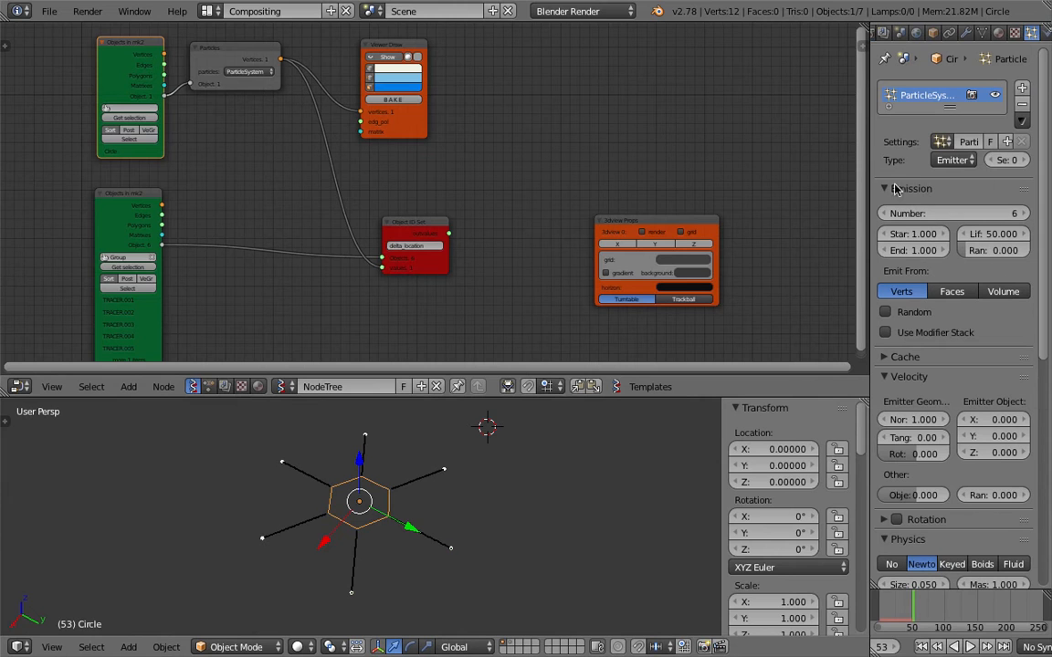
pyautogui.moveTo(869, 181); pyautogui.dragTo(766, 180)
pyautogui.click(965, 234)
pyautogui.write('250')
pyautogui.press('Return')
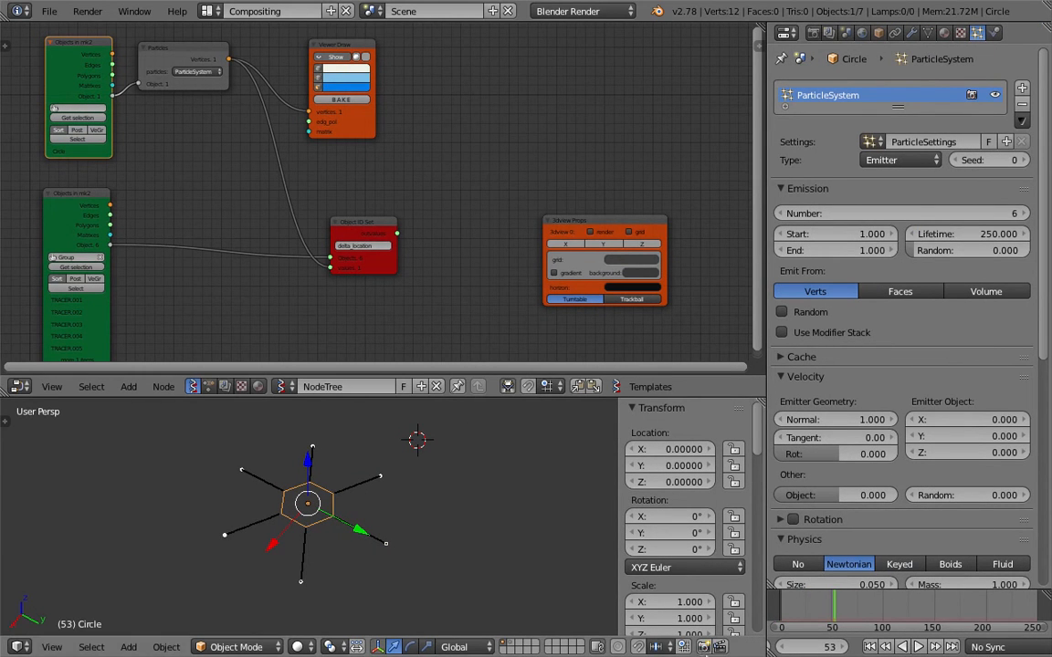
# Replay the animation from the first frame to check the trails with the longer particle lifetime.
pyautogui.click(869, 646)
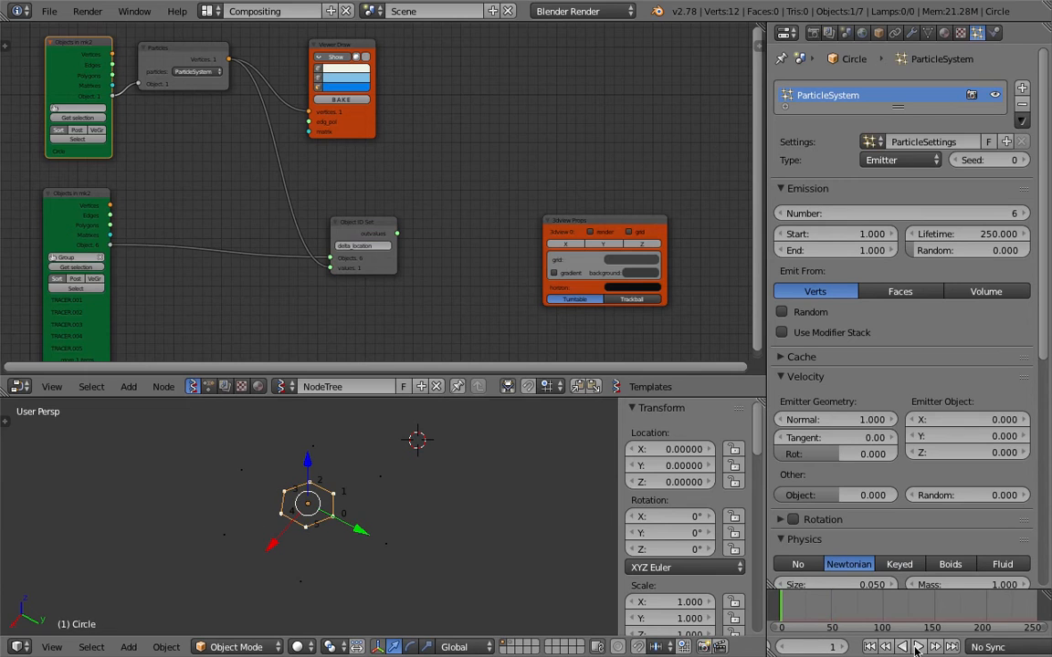
pyautogui.click(915, 648)
pyautogui.click(916, 647)
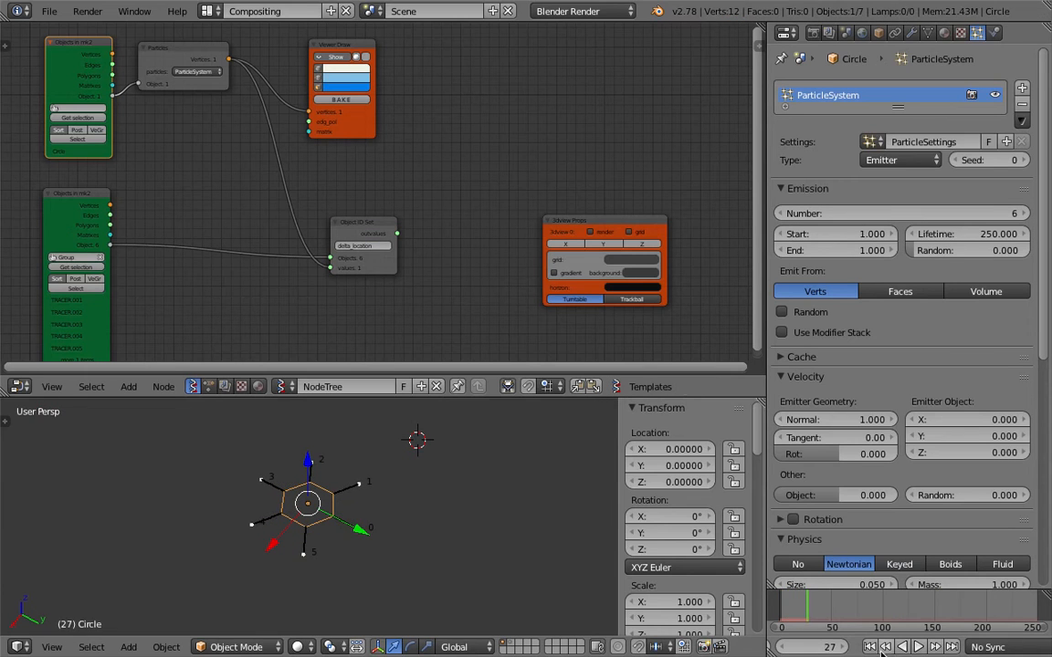
pyautogui.click(869, 647)
pyautogui.click(916, 648)
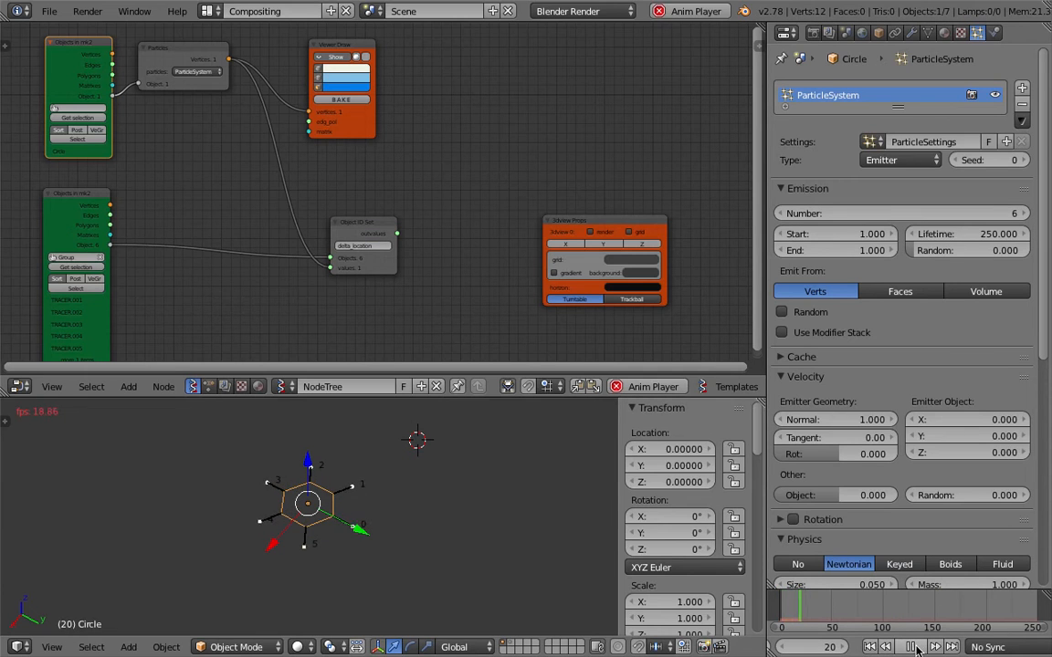
# Stop the playback, enlarge the 3D viewport, and move the 3dview Props node higher than Object ID Set, saving the file.
pyautogui.click(916, 648)
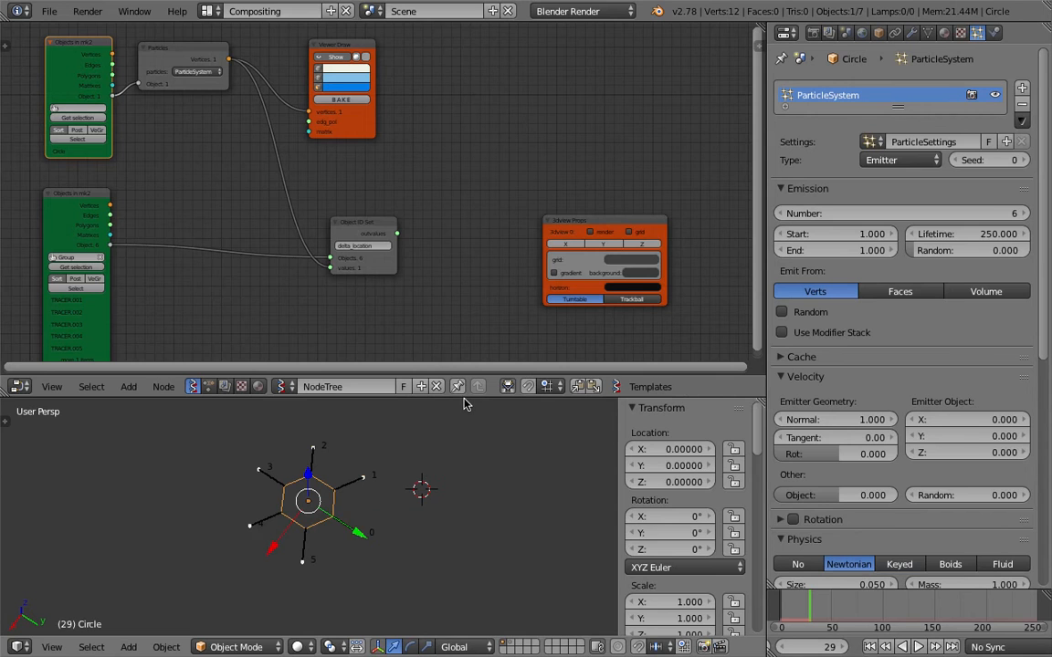
pyautogui.moveTo(464, 398); pyautogui.dragTo(465, 313)
pyautogui.moveTo(587, 179); pyautogui.dragTo(578, 103)
pyautogui.hotkey('ctrl', 's')
pyautogui.click(493, 146)
pyautogui.scroll(1, 481, 155)
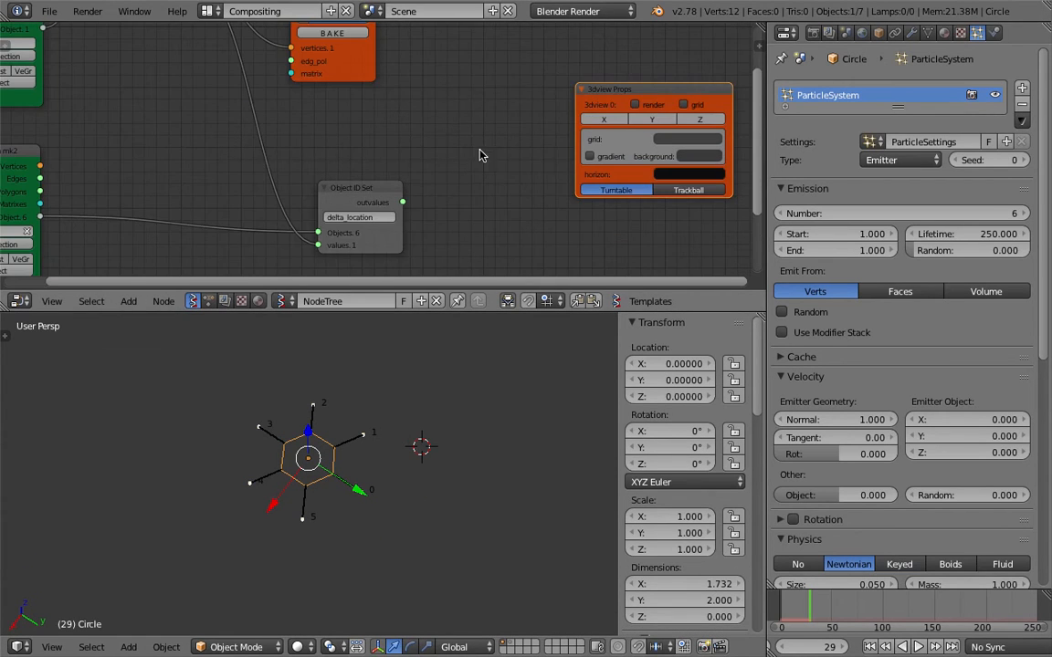
# Move the Object ID Set node closer to the tracer group's Objects In node and save the file.
pyautogui.moveTo(364, 188); pyautogui.dragTo(293, 164)
pyautogui.hotkey('ctrl', 's')
pyautogui.click(413, 162)
pyautogui.scroll(-2, 436, 110)
pyautogui.hotkey('ctrl', 's')
pyautogui.click(490, 115)
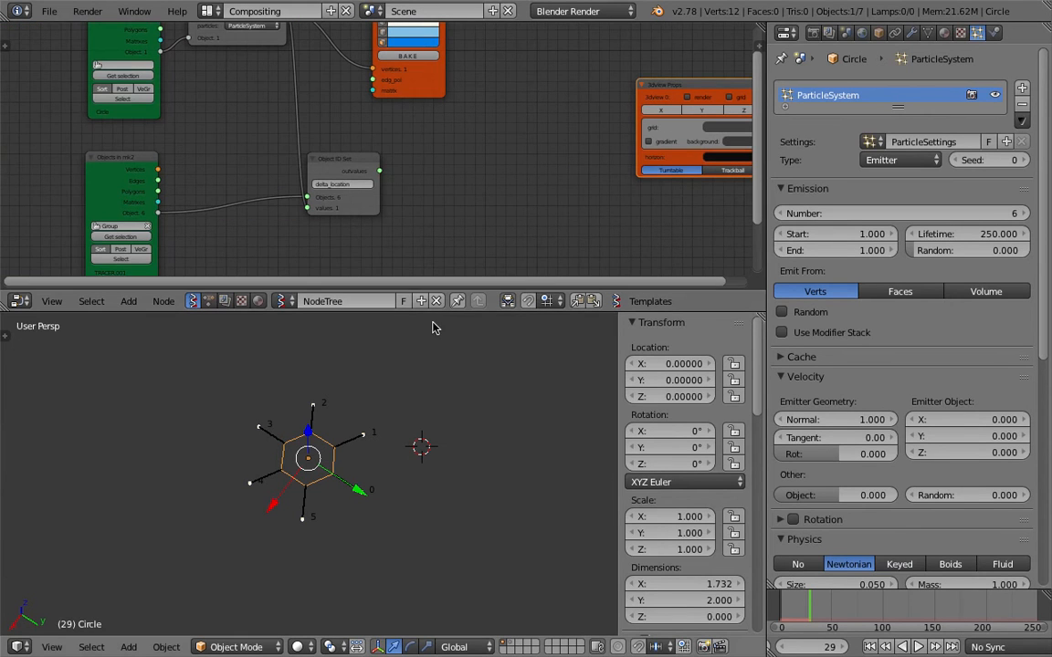
# Split the 3D viewport into two side-by-side areas and change one of them to a Text Editor.
pyautogui.moveTo(416, 380); pyautogui.dragTo(401, 406, button='middle')
pyautogui.moveTo(761, 318); pyautogui.dragTo(446, 333)
pyautogui.click(10, 647)
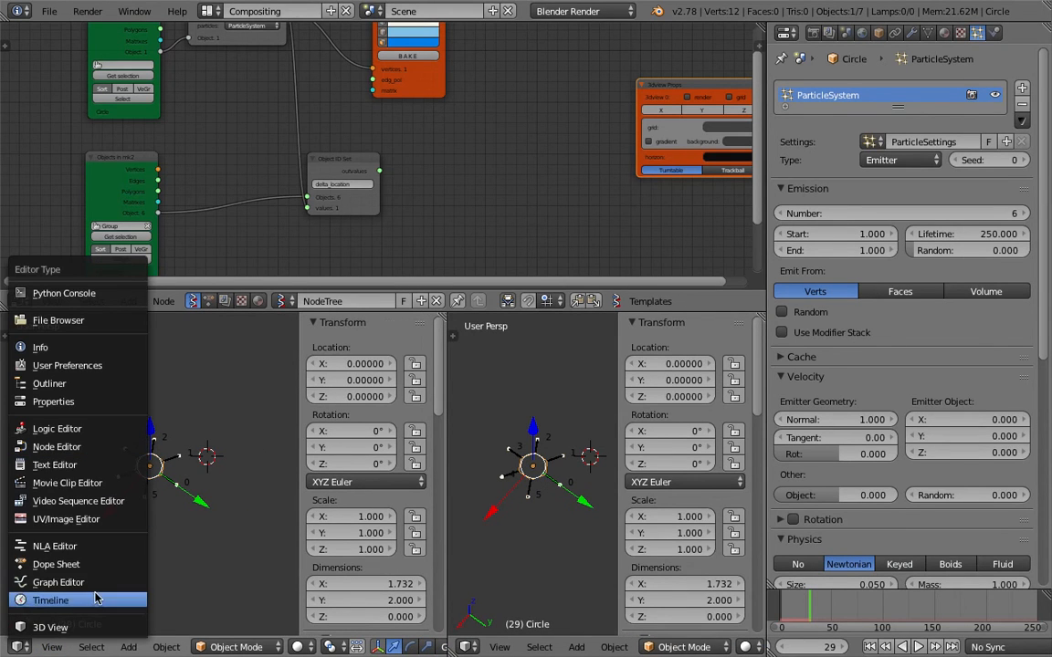
pyautogui.click(82, 465)
# Open the script sv_SNGetAllParticles.py from the Desktop in the Text Editor and narrow that editor.
pyautogui.click(246, 649)
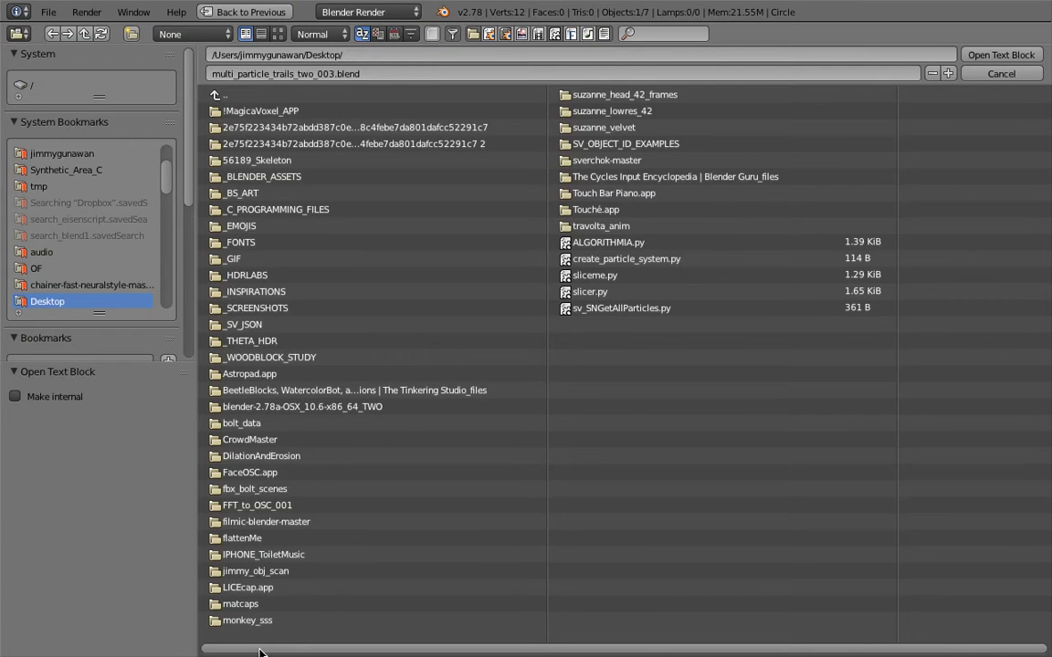
pyautogui.click(595, 308)
pyautogui.doubleClick(594, 309)
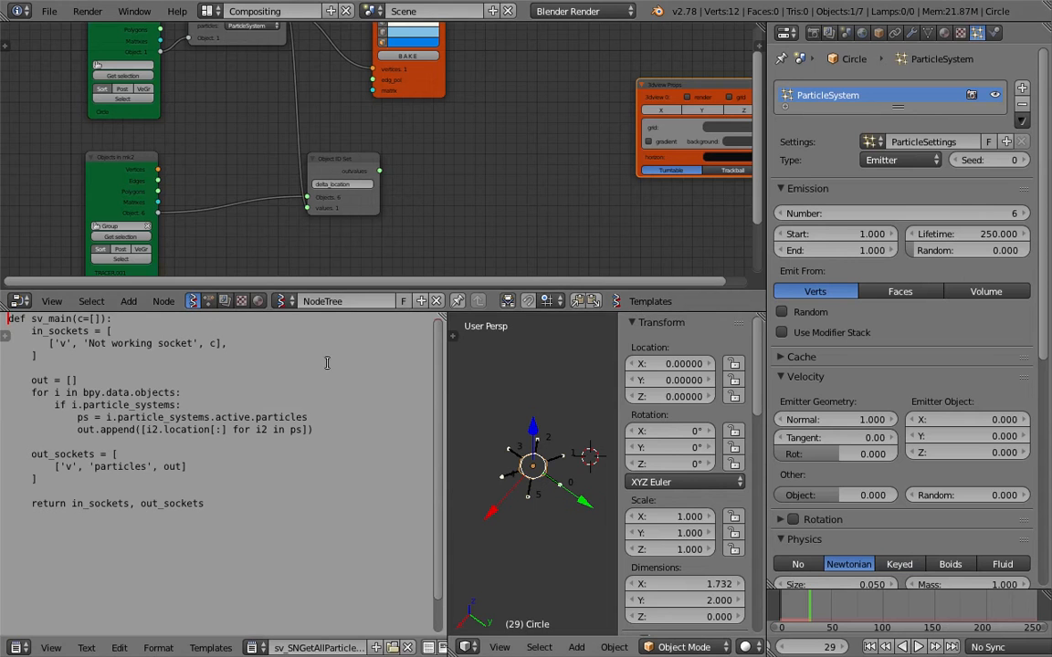
pyautogui.moveTo(446, 451); pyautogui.dragTo(252, 451)
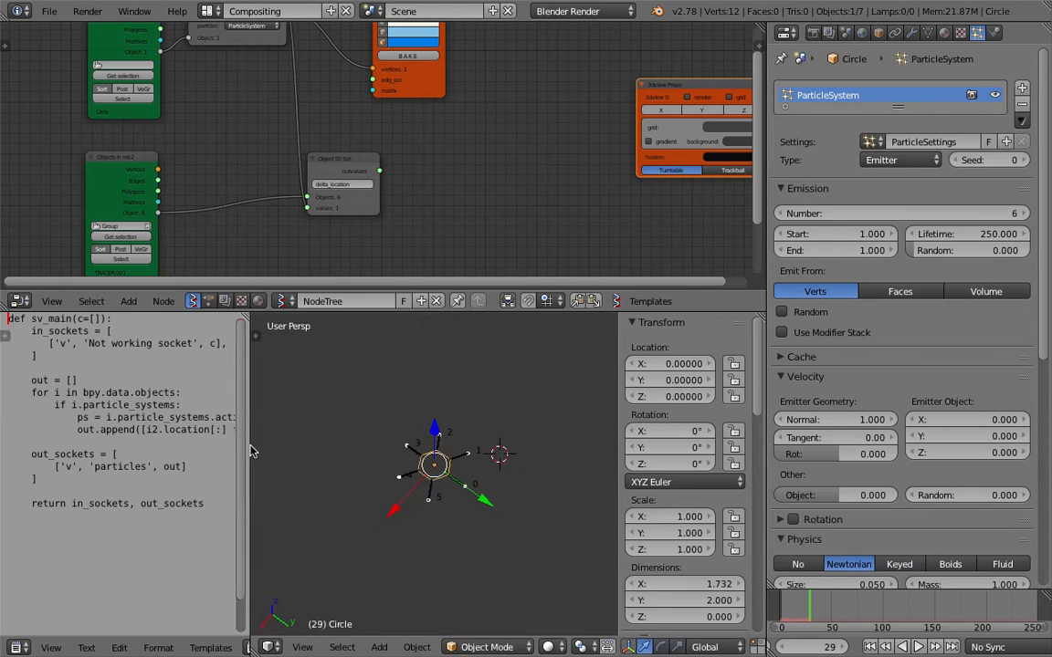
# Add a Scripted Node in the empty space beyond the Viewer Draw node.
pyautogui.press('Home')
pyautogui.moveTo(521, 146); pyautogui.dragTo(540, 163)
pyautogui.moveTo(593, 151); pyautogui.dragTo(700, 151, button='middle')
pyautogui.click(644, 153)
pyautogui.moveTo(665, 157); pyautogui.dragTo(11, 153)
pyautogui.scroll(2, 475, 192)
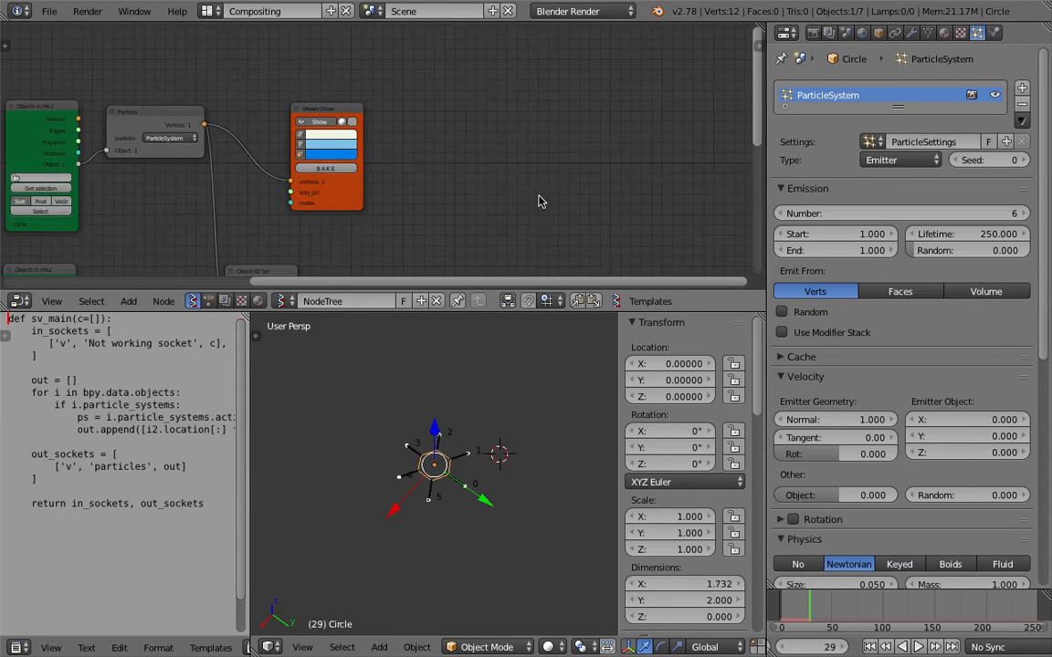
pyautogui.hotkey('shift', 'a')
pyautogui.click(479, 152)
pyautogui.write('scr')
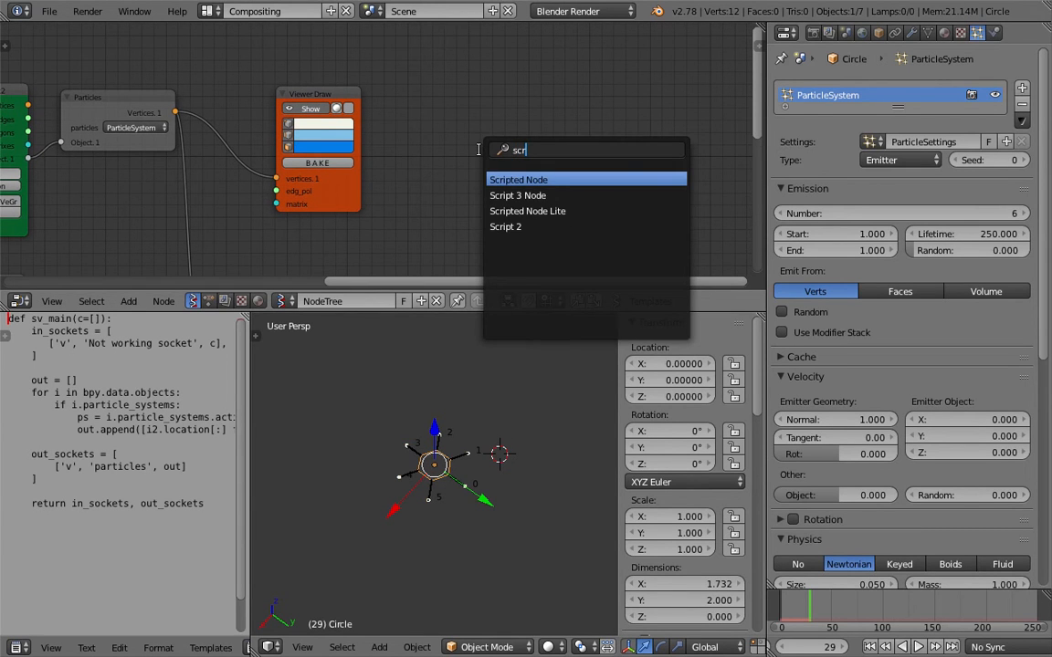
pyautogui.press('Return')
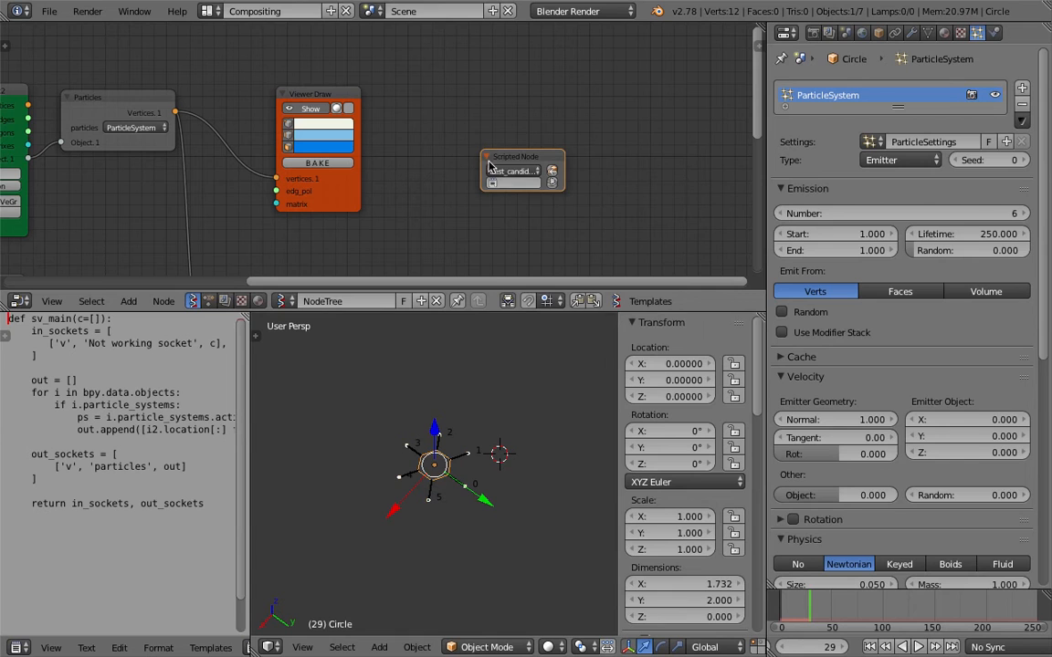
# Load sv_SNGetAllParticles.py into the Scripted Node and widen the node to fit its title.
pyautogui.click(505, 183)
pyautogui.click(520, 207)
pyautogui.click(552, 182)
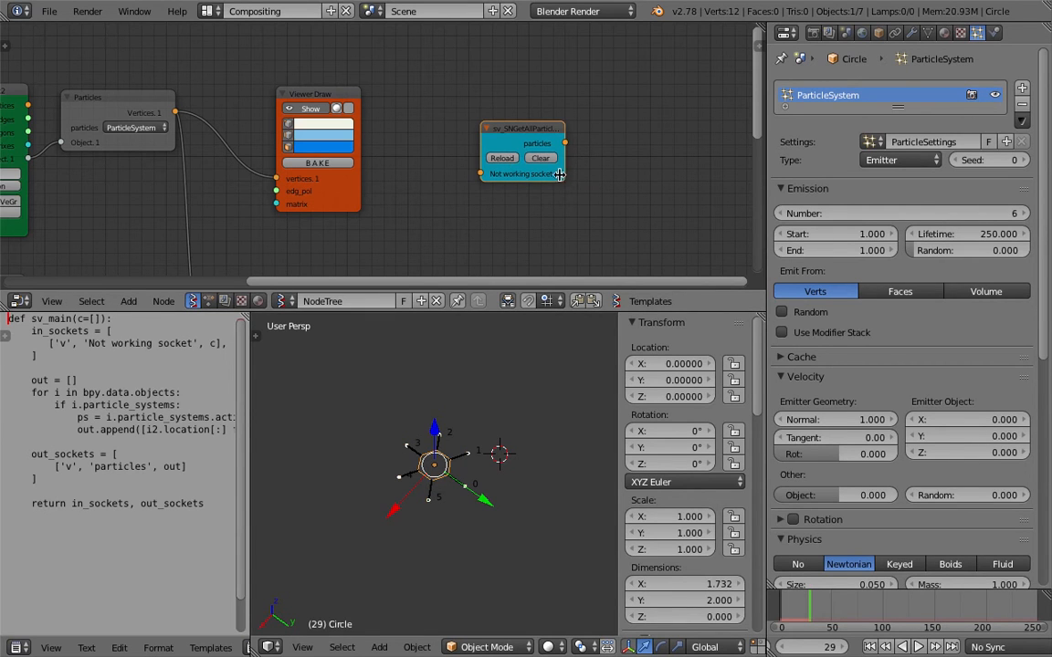
pyautogui.moveTo(559, 174); pyautogui.dragTo(592, 172)
# Duplicate the Viewer Draw node and connect the script node's particles output to the copy's vertices input.
pyautogui.moveTo(563, 136); pyautogui.dragTo(488, 137, button='middle')
pyautogui.click(257, 97)
pyautogui.hotkey('shift', 'd')
pyautogui.click(644, 89)
pyautogui.moveTo(498, 131)
pyautogui.mouseDown()
pyautogui.moveTo(476, 126)
pyautogui.moveTo(531, 185)
pyautogui.mouseUp()
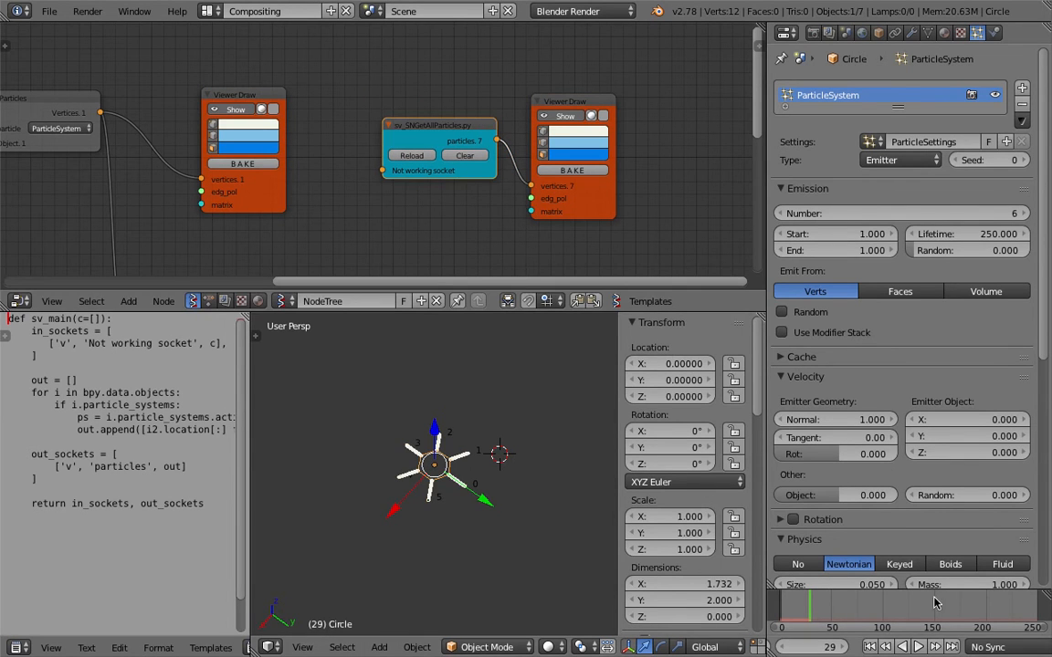
# Play the animation from the start, stop it, and examine the drawn particle points up close.
pyautogui.click(875, 647)
pyautogui.click(917, 647)
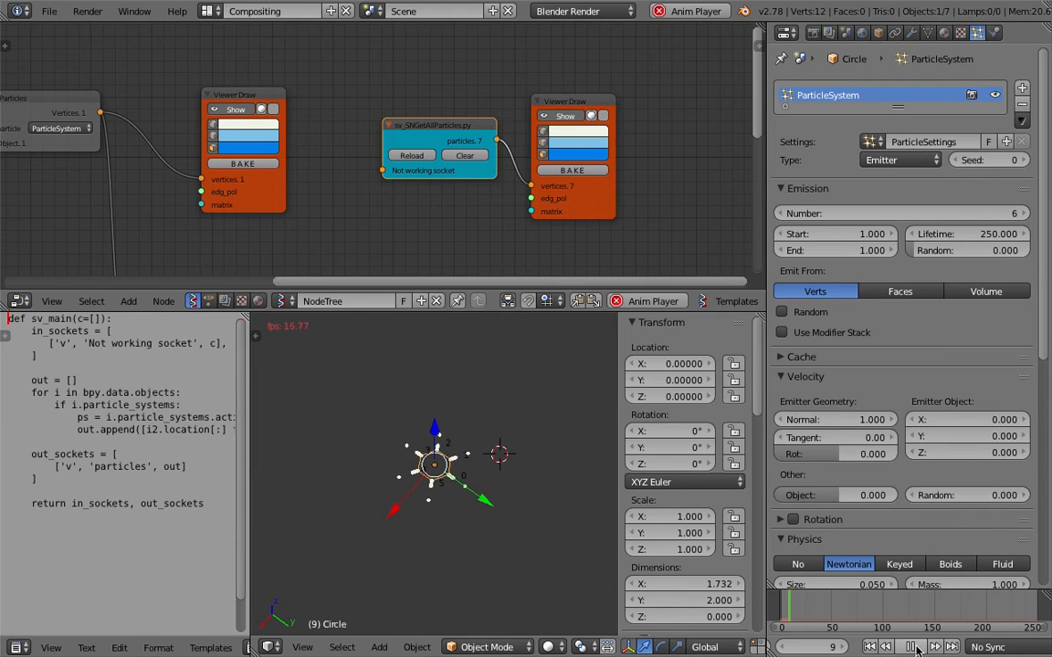
pyautogui.click(915, 648)
pyautogui.moveTo(516, 453); pyautogui.dragTo(498, 489, button='middle')
pyautogui.scroll(5, 498, 489)
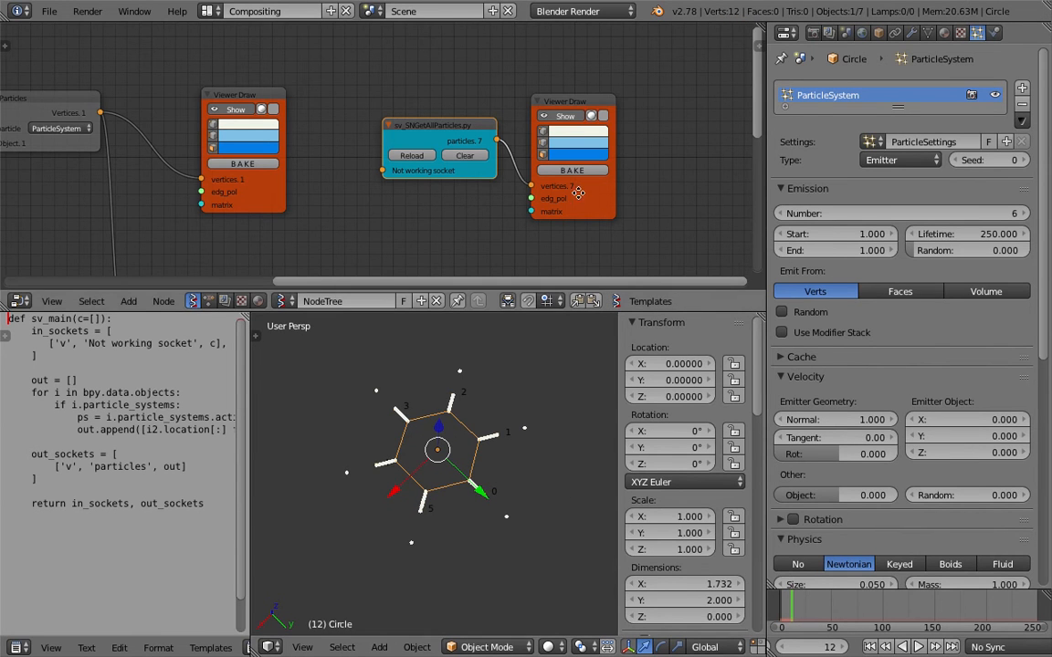
# Move the script node up slightly and its Viewer Draw node farther away to make room between them.
pyautogui.moveTo(578, 193); pyautogui.dragTo(499, 205, button='middle')
pyautogui.scroll(3, 499, 205)
pyautogui.moveTo(375, 149); pyautogui.dragTo(372, 116)
pyautogui.moveTo(500, 105); pyautogui.dragTo(694, 75)
# Insert a List Item node on the link between the script node and Viewer Draw, and set its level to 1.
pyautogui.moveTo(701, 98)
pyautogui.mouseDown(button='middle')
pyautogui.moveTo(497, 80)
pyautogui.moveTo(374, 104)
pyautogui.mouseUp(button='middle')
pyautogui.hotkey('shift', 'a')
pyautogui.click(374, 104)
pyautogui.press('BackSpace')
pyautogui.write('list it')
pyautogui.press('Return')
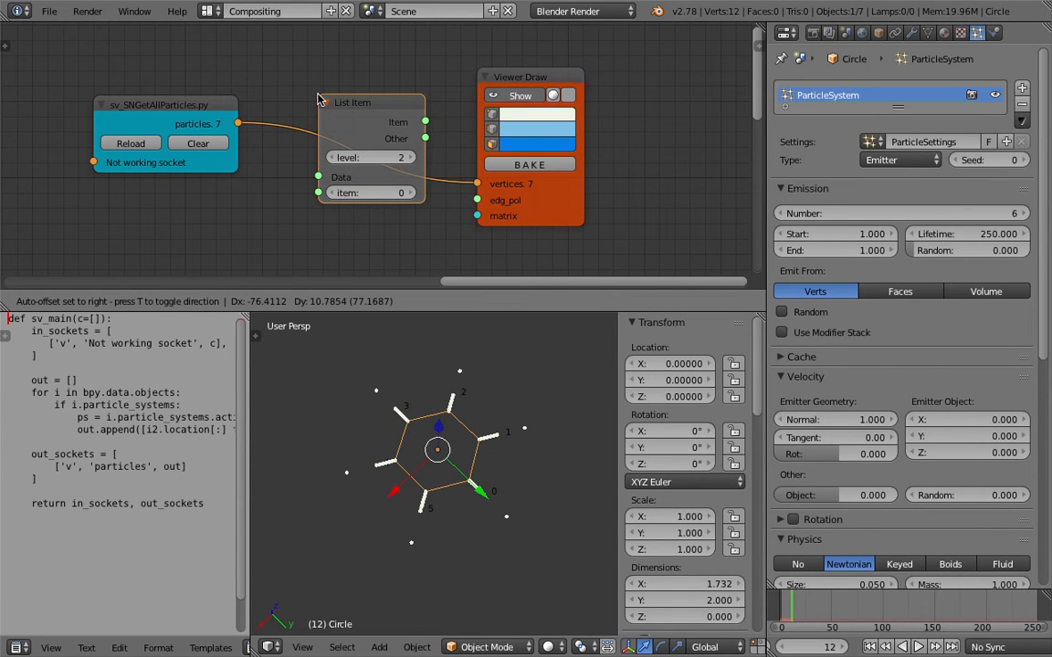
pyautogui.click(319, 99)
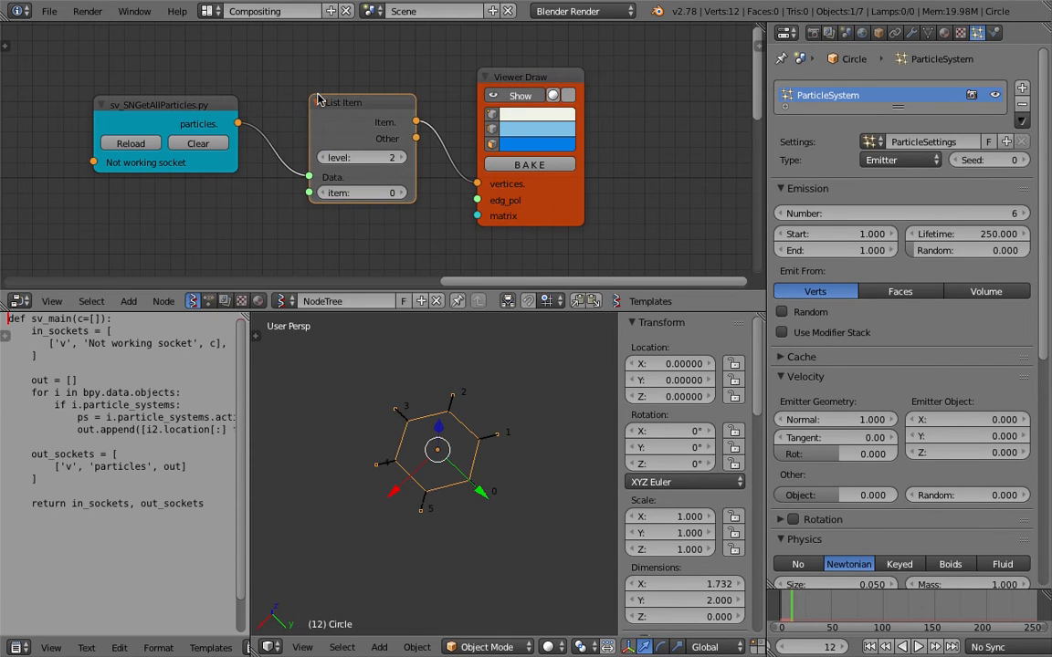
pyautogui.click(323, 157)
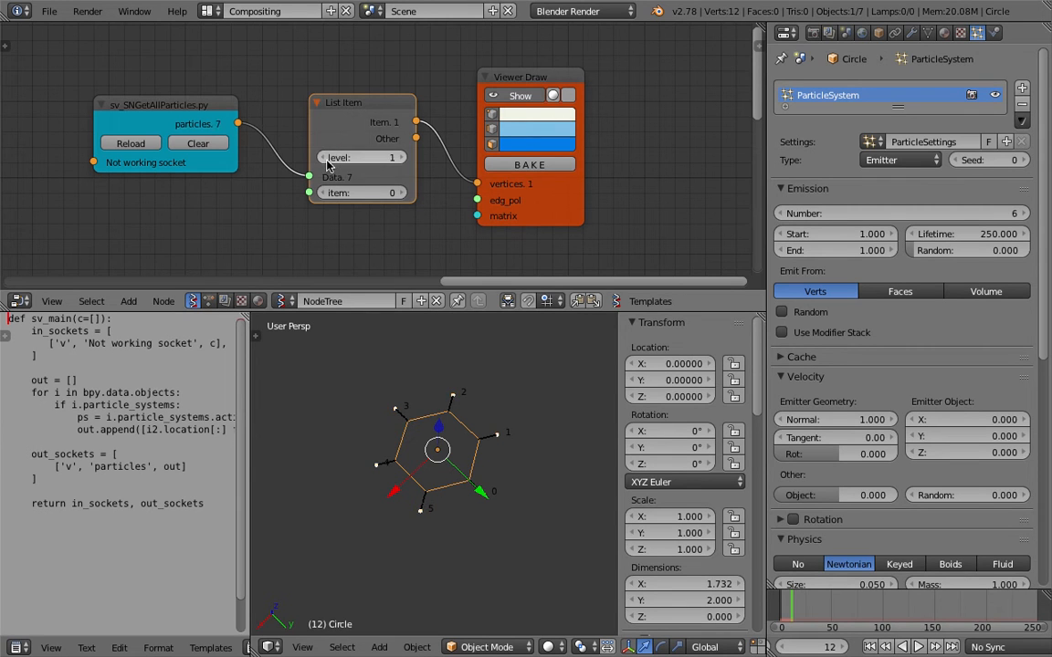
# Play the animation briefly to check the points of list item 0, and save the file.
pyautogui.click(901, 647)
pyautogui.click(921, 647)
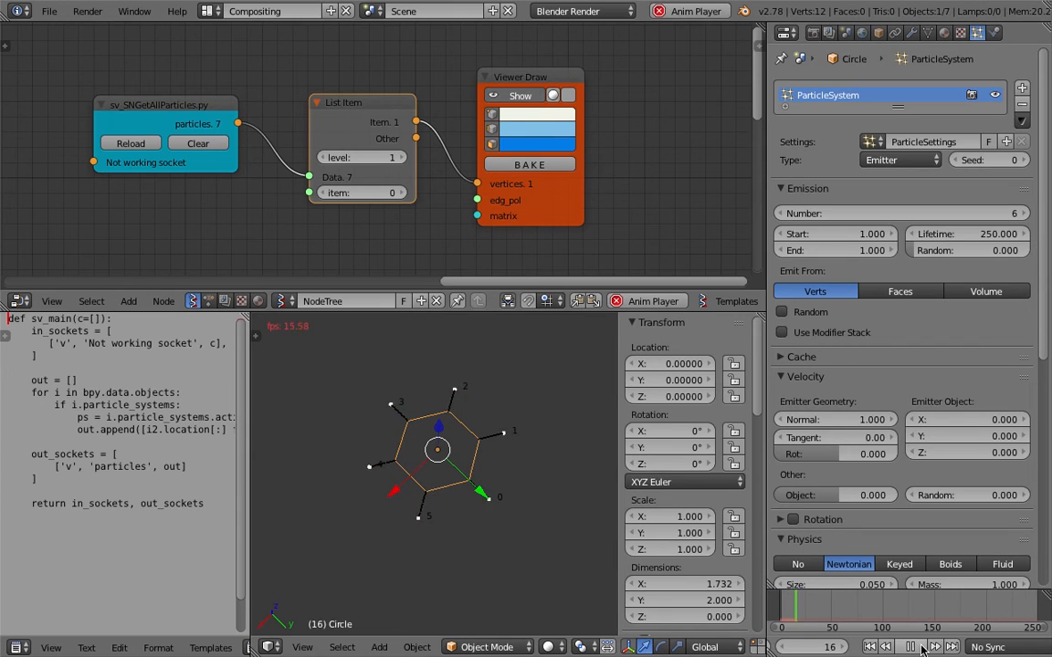
pyautogui.click(920, 646)
pyautogui.hotkey('ctrl', 's')
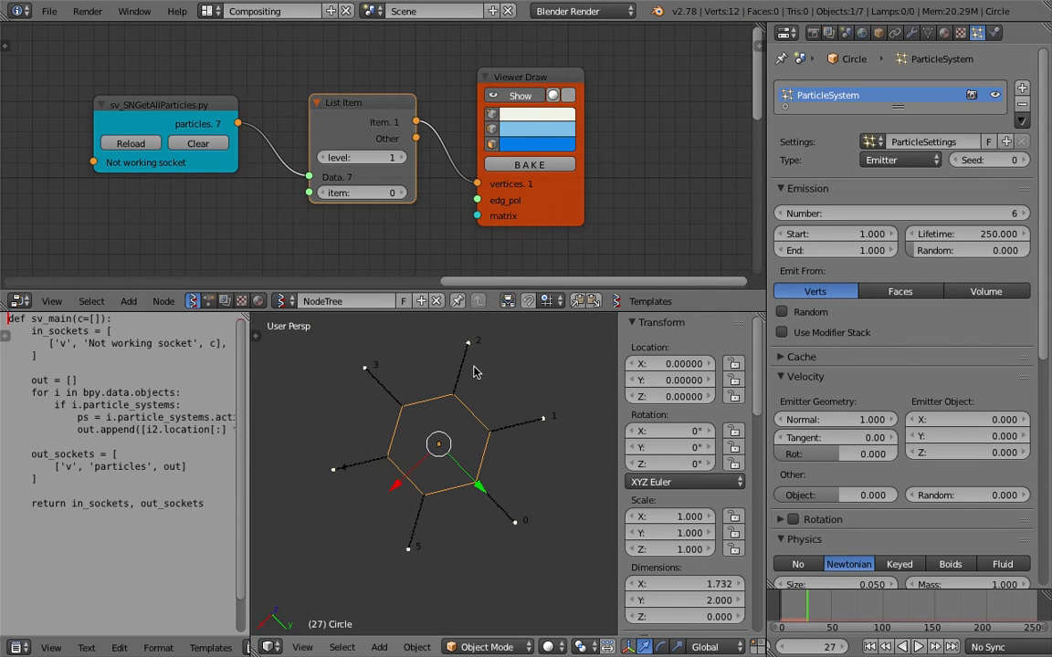
# Connect List Item's Other output to Viewer Draw's vertices in place of Item, and move Viewer Draw farther away.
pyautogui.moveTo(426, 154); pyautogui.dragTo(477, 183)
pyautogui.moveTo(514, 476); pyautogui.dragTo(498, 480, button='middle')
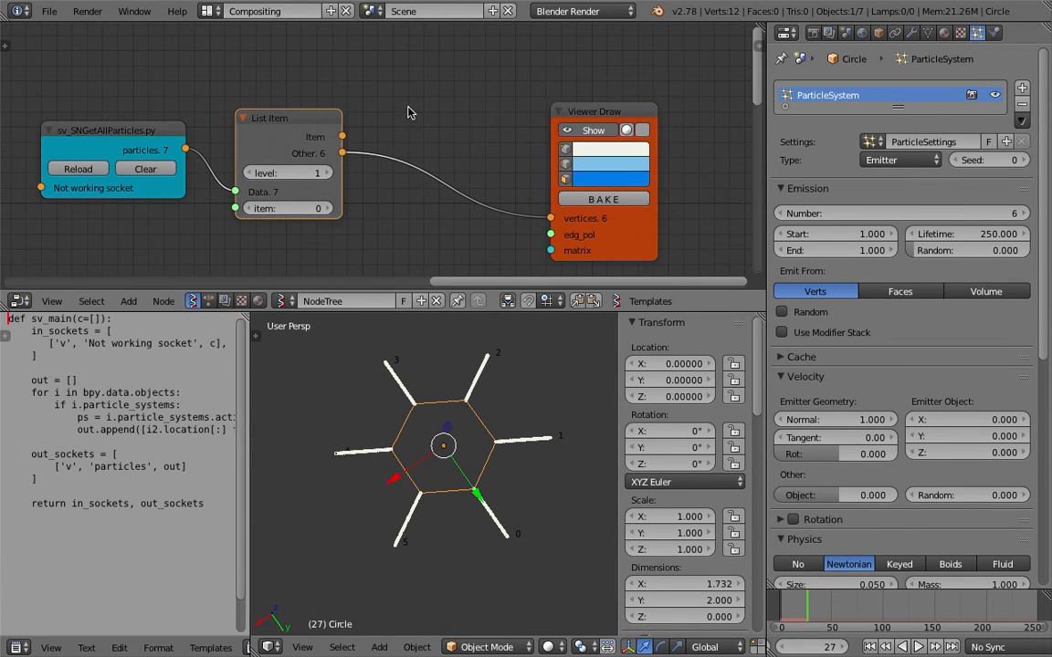
pyautogui.moveTo(403, 95); pyautogui.dragTo(374, 67, button='middle')
# Insert a UV Connection node between List Item and Viewer Draw, and connect its data output to edg_pol.
pyautogui.press('space')
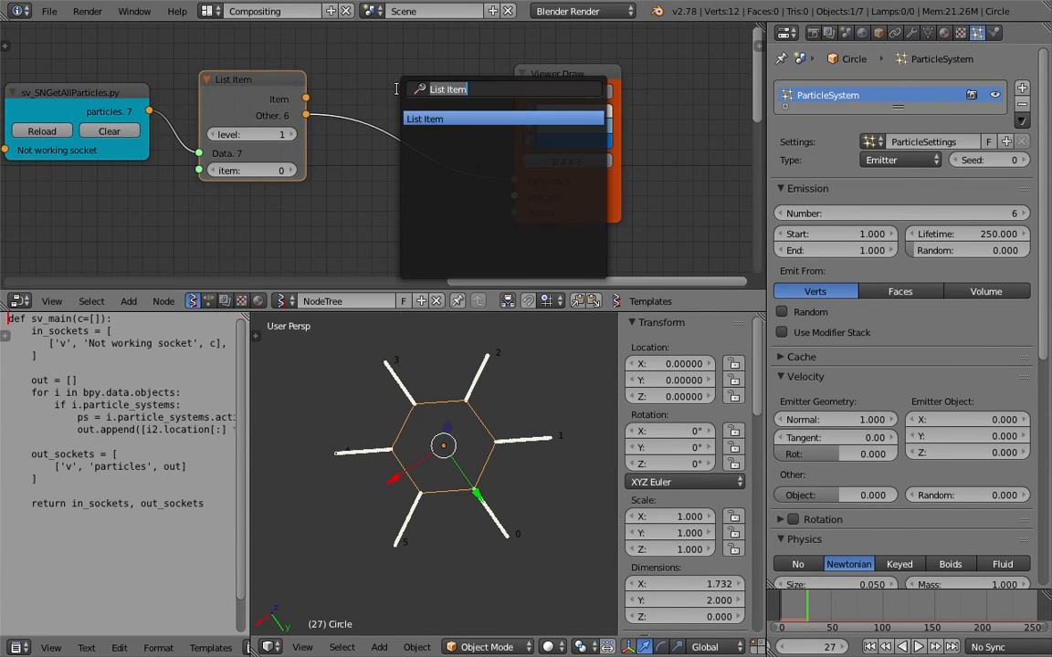
pyautogui.write('uv')
pyautogui.press('Return')
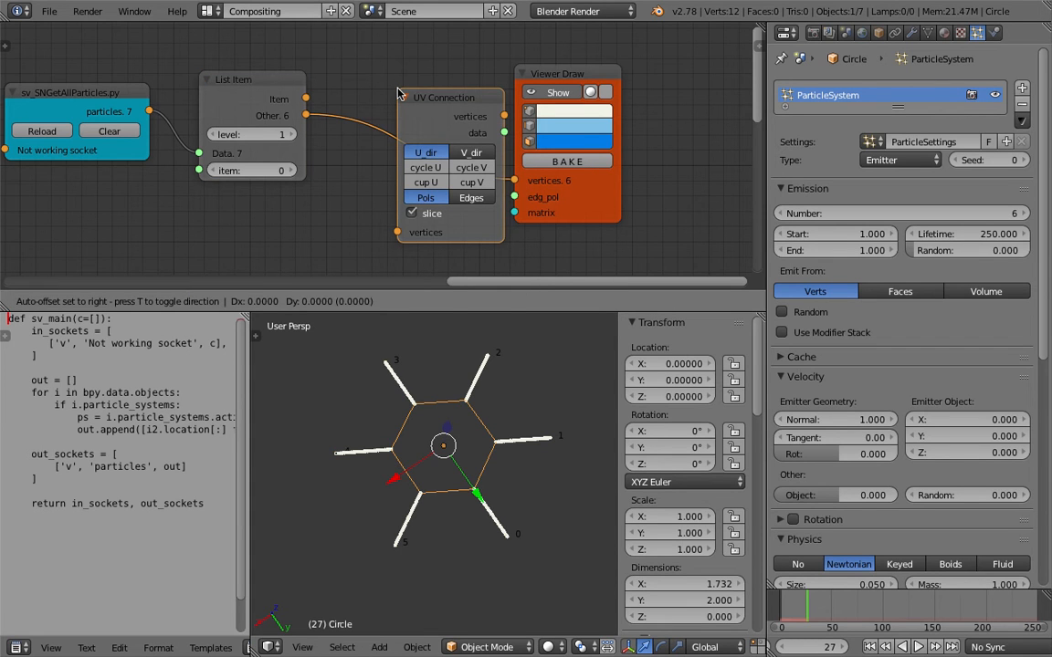
pyautogui.click(397, 94)
pyautogui.moveTo(502, 132); pyautogui.dragTo(566, 198)
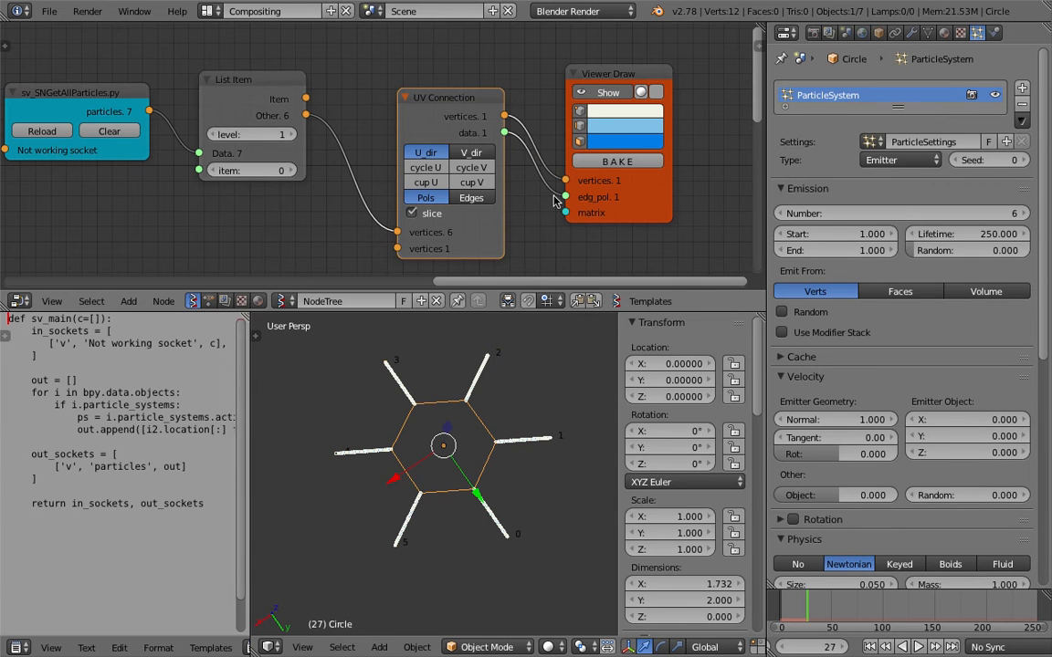
# Set the UV Connection node to output Edges with slice turned off, check the trails, and save the file.
pyautogui.click(472, 198)
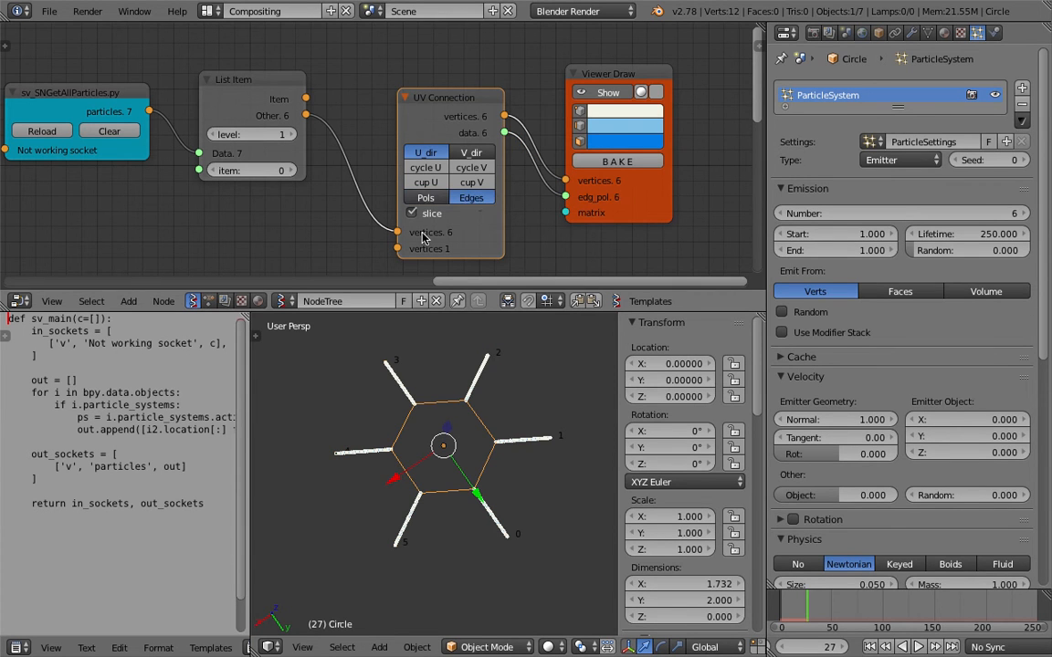
pyautogui.scroll(6, 486, 556)
pyautogui.scroll(-6, 482, 497)
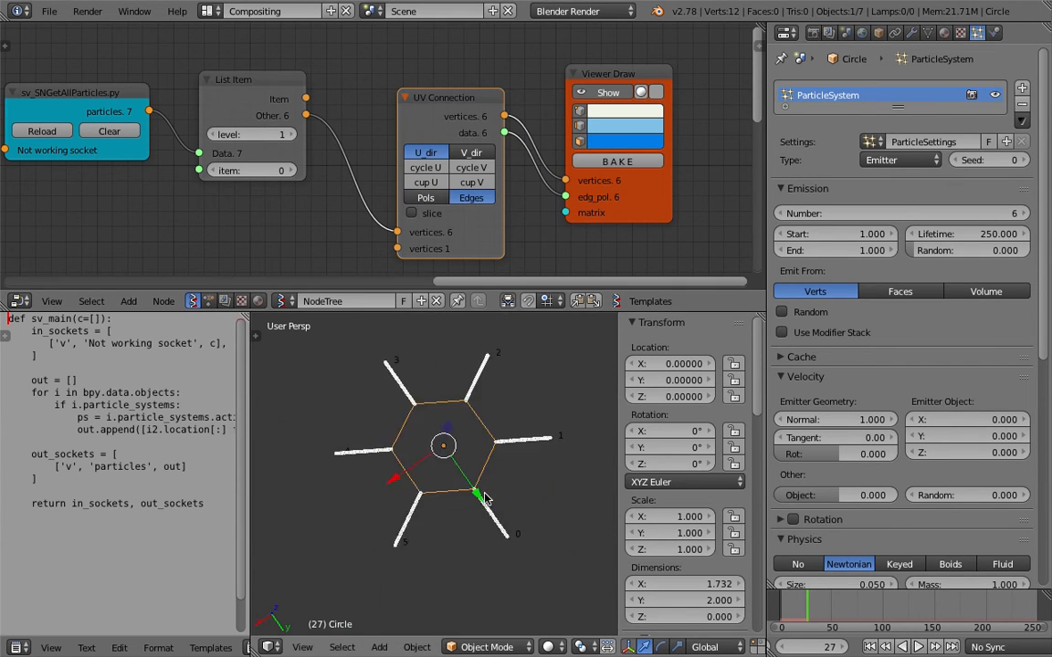
pyautogui.moveTo(478, 496); pyautogui.dragTo(449, 440, button='middle')
pyautogui.hotkey('ctrl', 's')
pyautogui.click(448, 439)
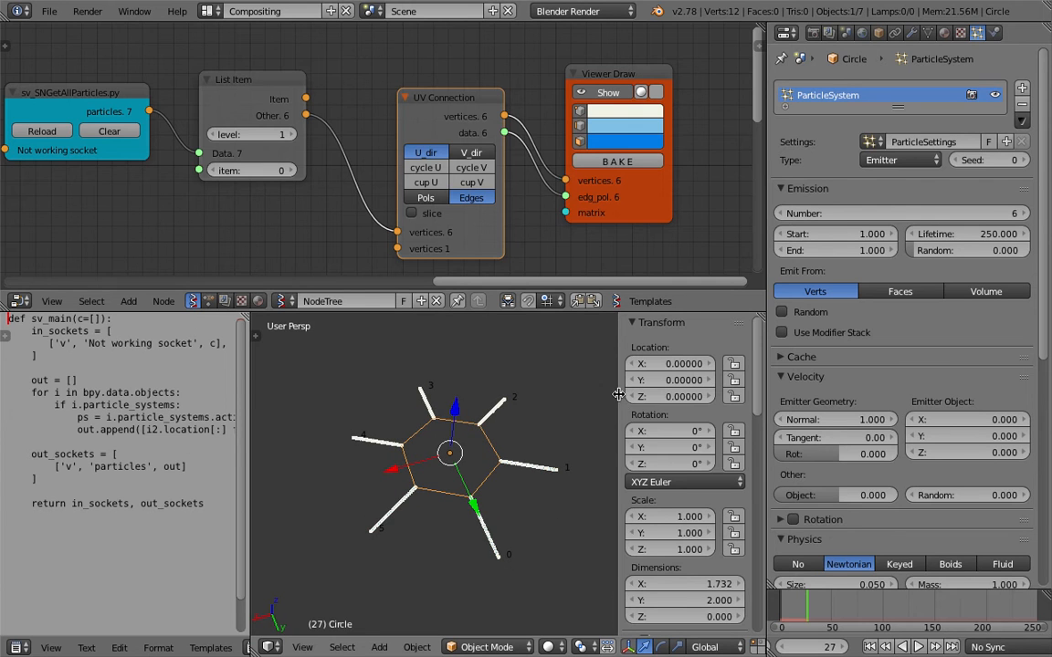
# Collapse the 3D view's properties sidebar to widen the viewport.
pyautogui.moveTo(620, 400); pyautogui.dragTo(788, 402)
pyautogui.scroll(-2, 603, 375)
pyautogui.moveTo(613, 399); pyautogui.dragTo(559, 389, button='middle')
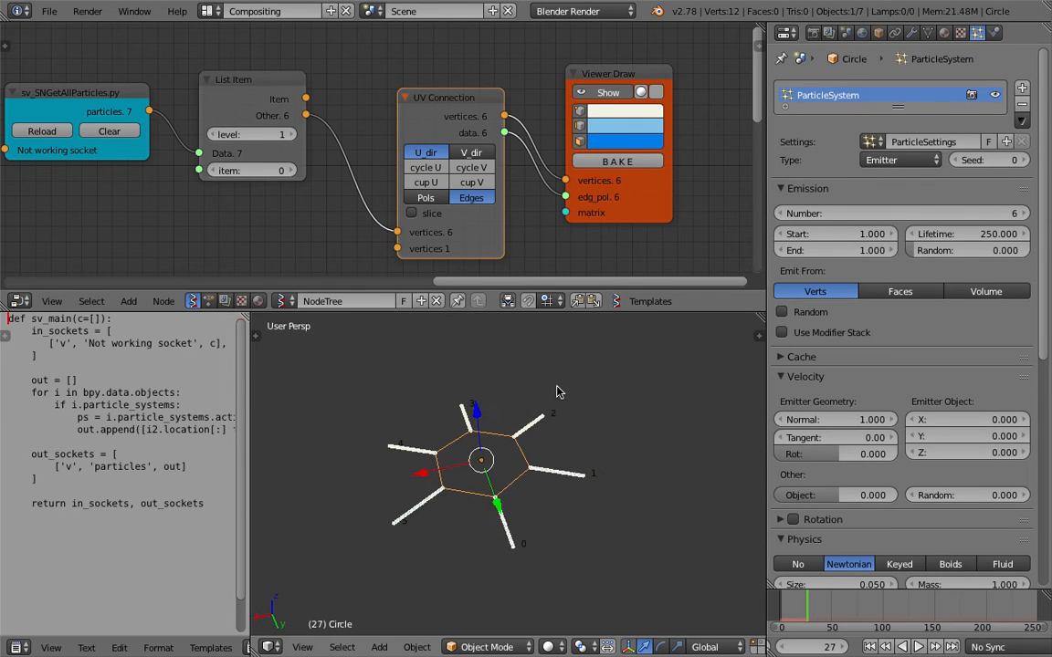
pyautogui.hotkey('shift', 'a')
pyautogui.moveTo(558, 390)
pyautogui.moveTo(550, 577)
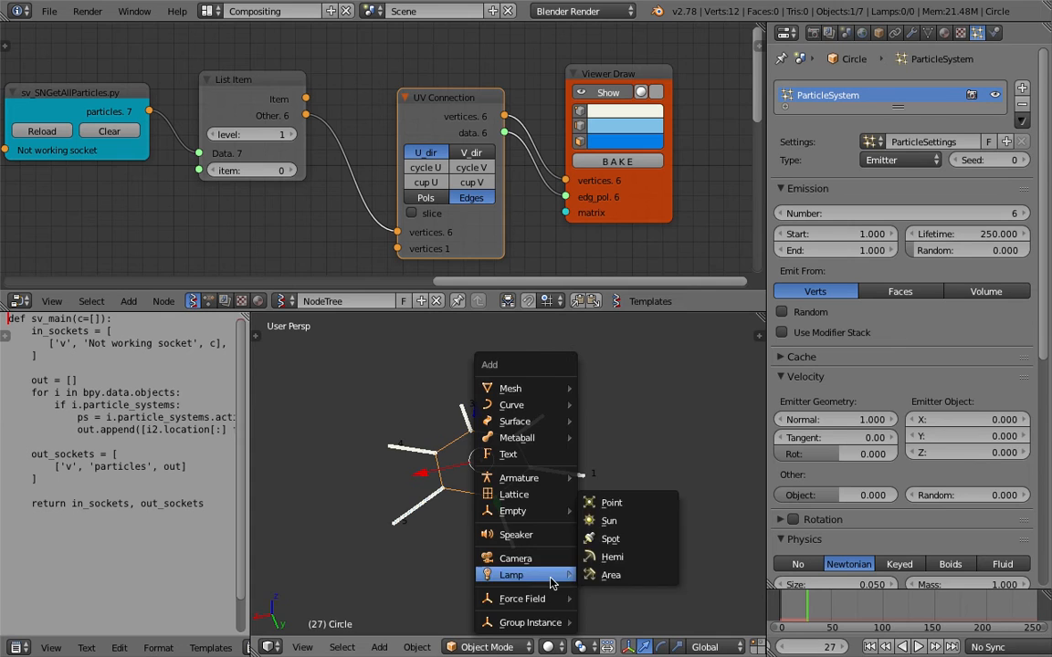
pyautogui.moveTo(550, 602)
pyautogui.moveTo(500, 422); pyautogui.dragTo(444, 434, button='middle')
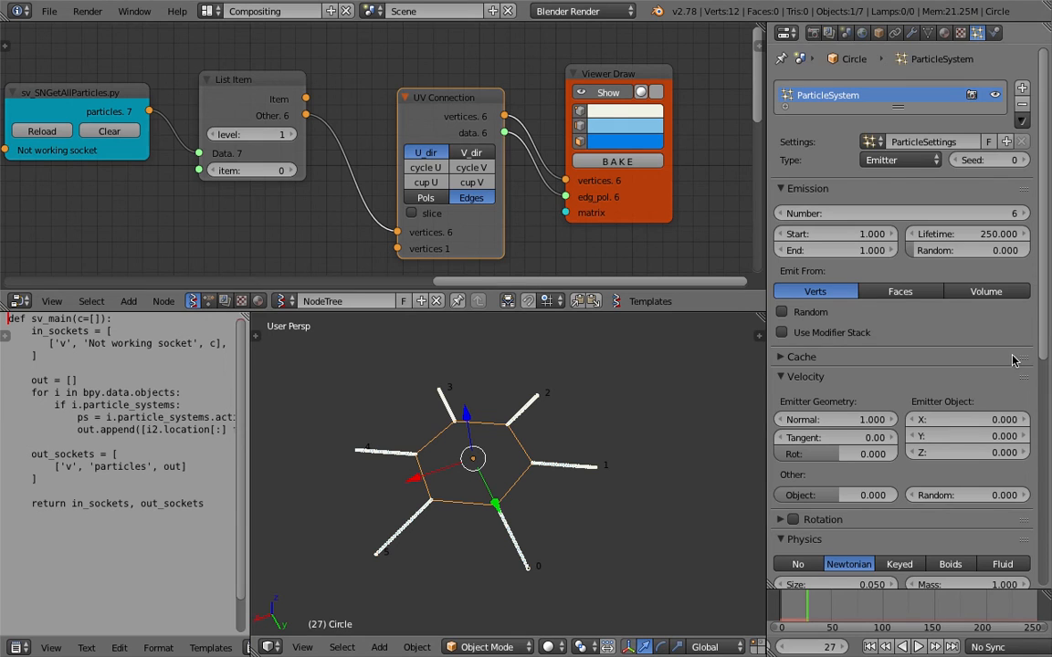
# Play the particle animation briefly from the first frame and save over the blend file.
pyautogui.scroll(-5, 1046, 338)
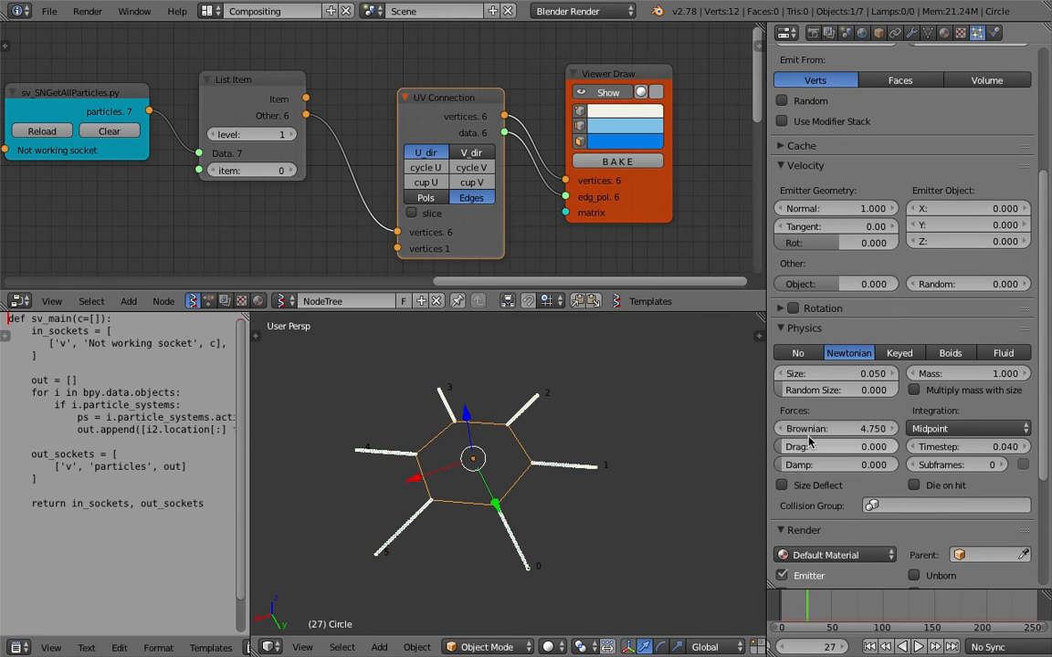
pyautogui.click(870, 647)
pyautogui.click(918, 647)
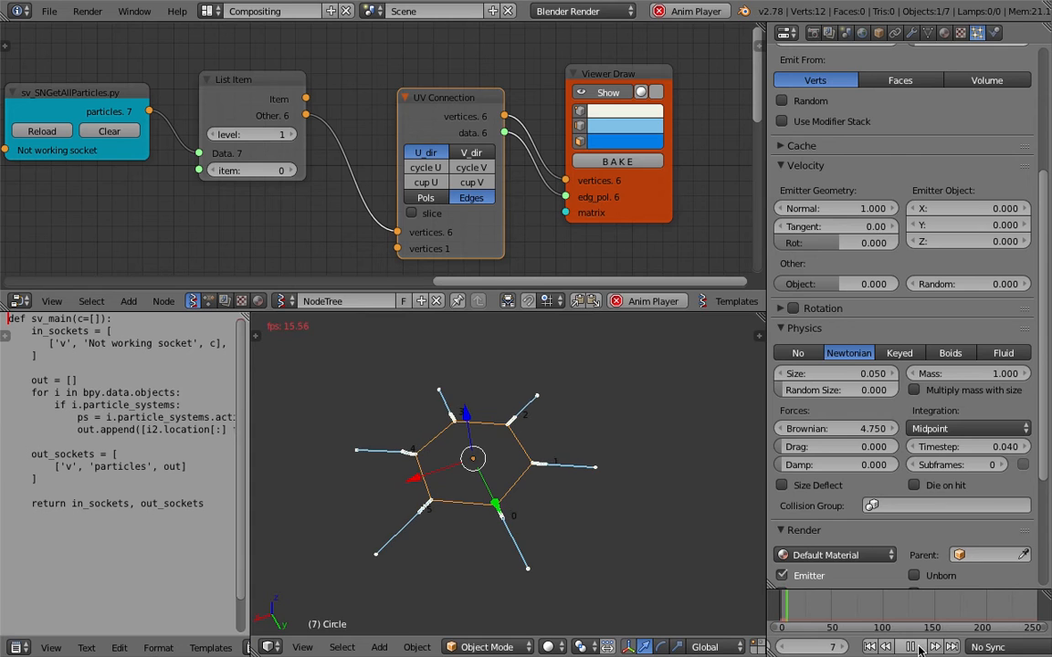
pyautogui.click(919, 646)
pyautogui.moveTo(528, 526); pyautogui.dragTo(554, 514, button='middle')
pyautogui.hotkey('ctrl', 's')
pyautogui.click(554, 514)
# Set the particles' Brownian force to 8.830, checking the playback from the first frame, and save the file.
pyautogui.click(870, 646)
pyautogui.click(919, 647)
pyautogui.click(919, 647)
pyautogui.moveTo(839, 429); pyautogui.dragTo(940, 430)
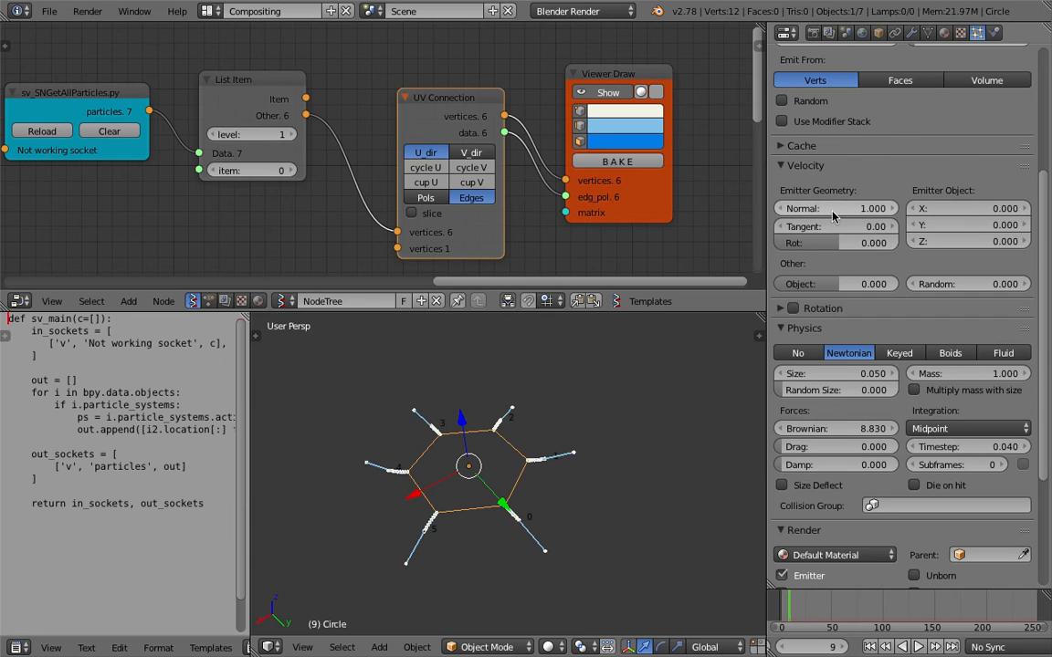
pyautogui.click(870, 647)
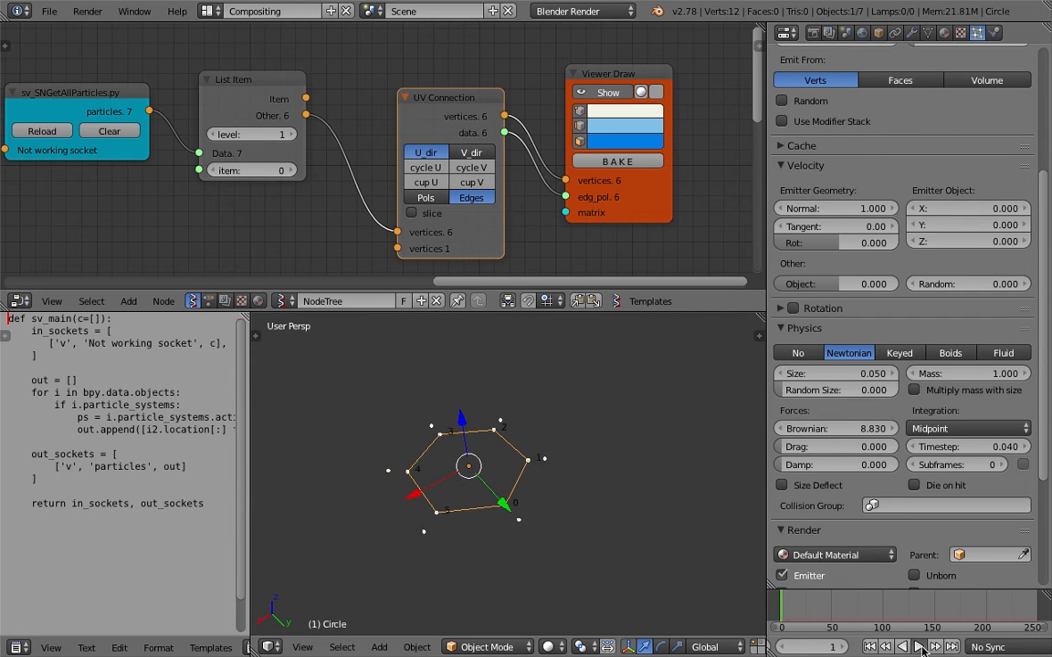
pyautogui.click(920, 646)
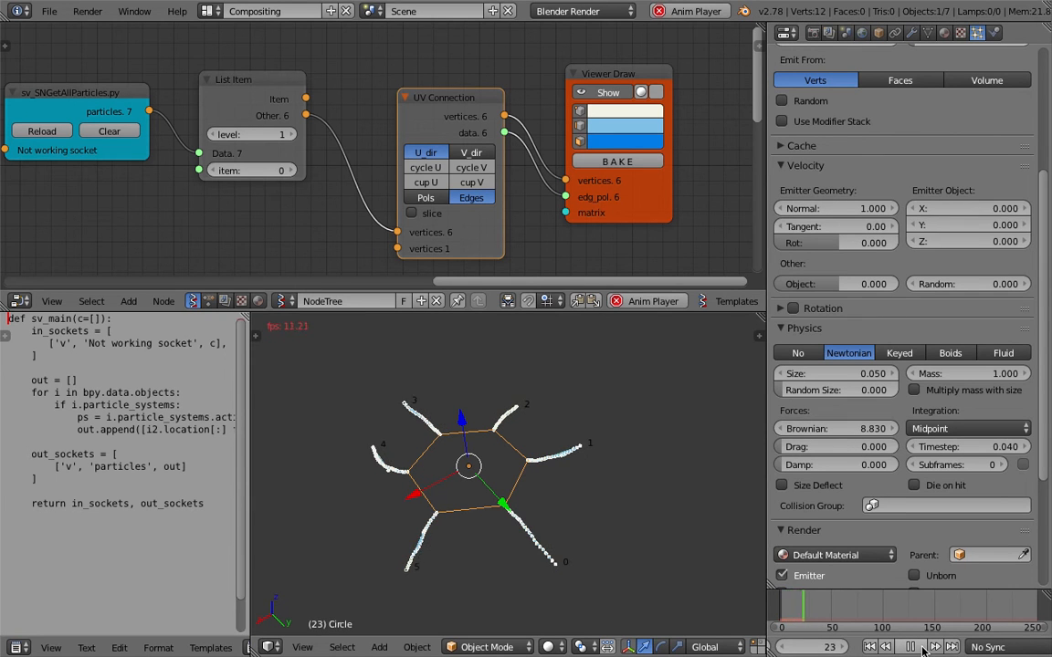
pyautogui.click(923, 646)
pyautogui.hotkey('ctrl', 's')
pyautogui.click(542, 535)
# Reposition the Viewer Draw and UV Connection nodes in the node tree and save the file.
pyautogui.moveTo(639, 206); pyautogui.dragTo(705, 183)
pyautogui.moveTo(489, 90); pyautogui.dragTo(466, 63)
pyautogui.hotkey('ctrl', 's')
pyautogui.click(447, 78)
pyautogui.scroll(-2, 438, 105)
pyautogui.moveTo(429, 128); pyautogui.dragTo(431, 157, button='middle')
pyautogui.moveTo(412, 138); pyautogui.dragTo(456, 99)
pyautogui.hotkey('ctrl', 's')
pyautogui.click(456, 95)
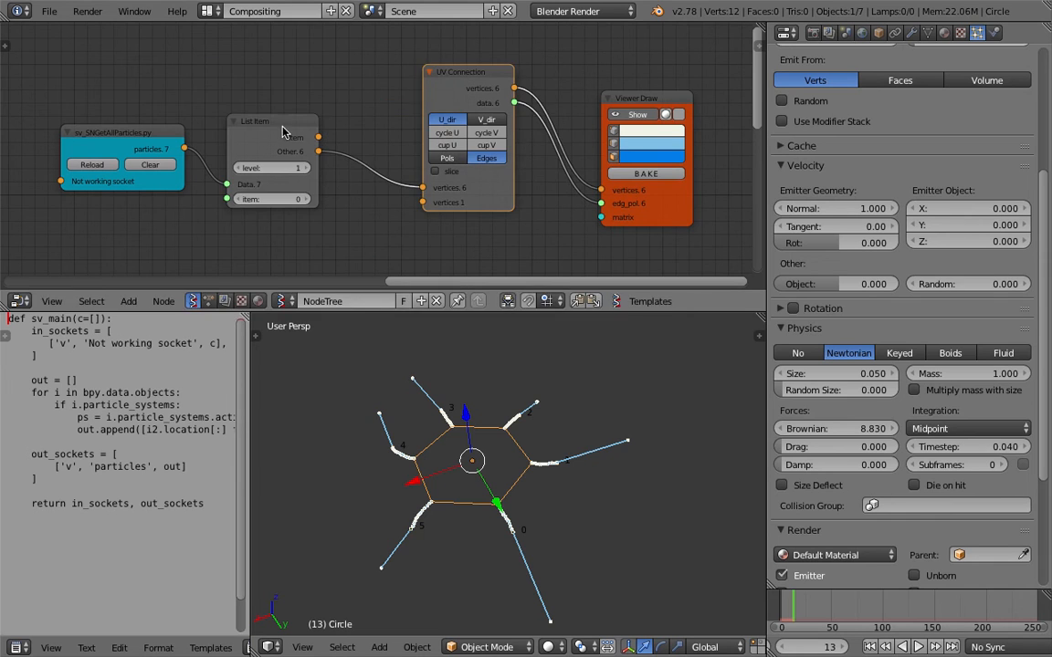
# Raise the List Item node and widen the gap between UV Connection and Viewer Draw, saving the file.
pyautogui.moveTo(258, 120); pyautogui.dragTo(244, 90)
pyautogui.hotkey('ctrl', 's')
pyautogui.click(245, 96)
pyautogui.moveTo(644, 104); pyautogui.dragTo(699, 86)
pyautogui.moveTo(465, 87); pyautogui.dragTo(411, 86)
pyautogui.hotkey('ctrl', 's')
pyautogui.click(403, 83)
# Insert a List Slice node on the link from UV Connection data to Viewer Draw edg_pol, with level 1.
pyautogui.moveTo(512, 166); pyautogui.dragTo(498, 168, button='middle')
pyautogui.hotkey('shift', 'a')
pyautogui.click(499, 168)
pyautogui.write('list sl')
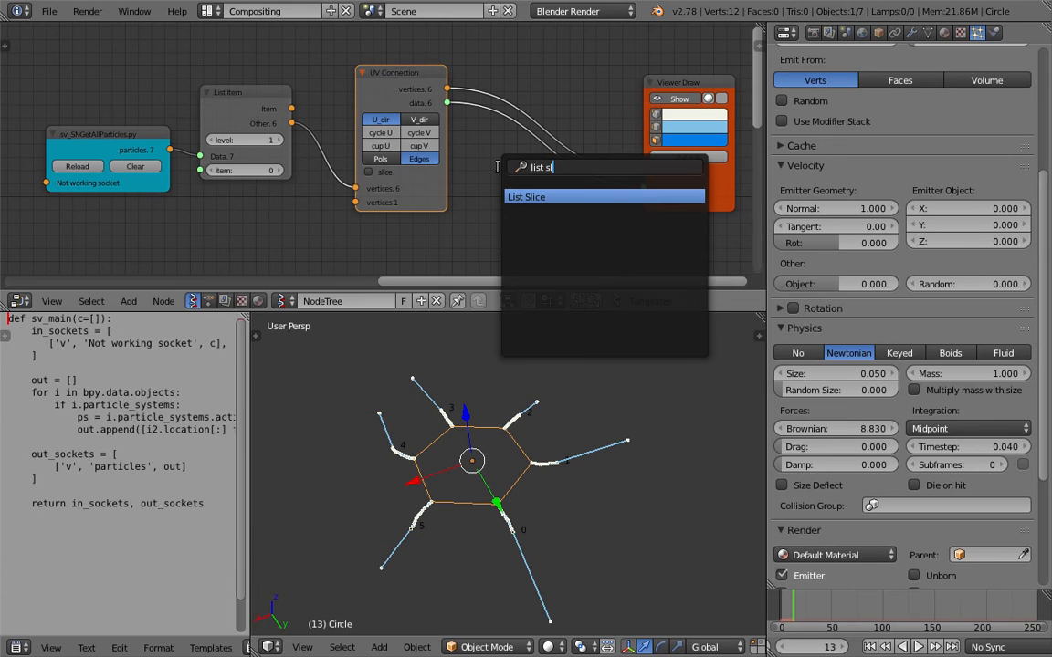
pyautogui.press('Return')
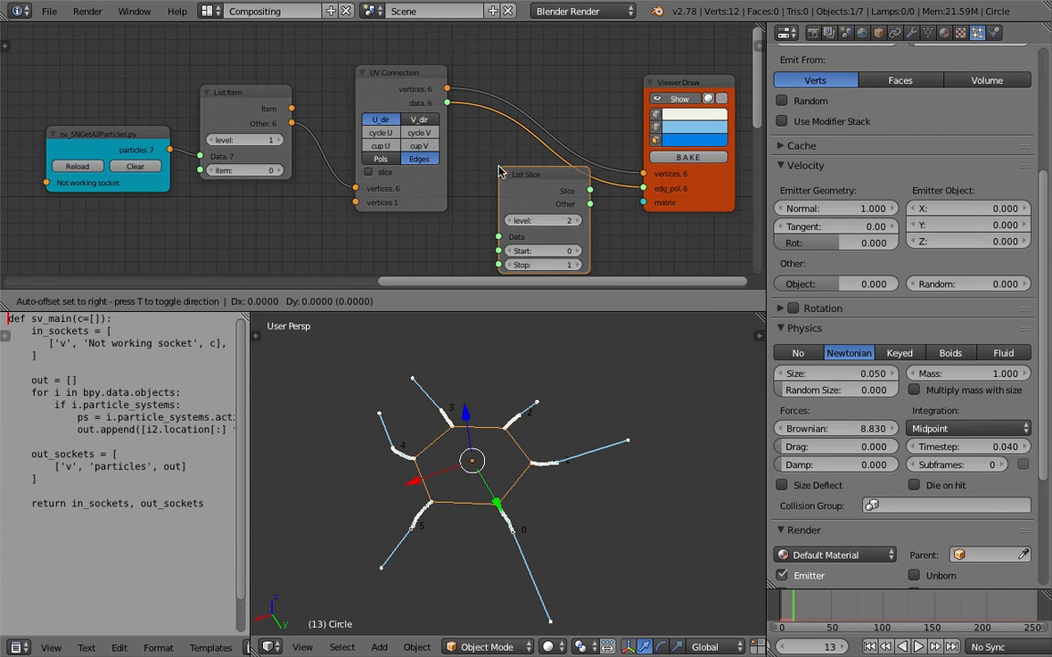
pyautogui.click(498, 172)
pyautogui.moveTo(510, 206); pyautogui.dragTo(522, 155, button='middle')
pyautogui.click(517, 178)
# Add a Frame Info node, connect its Current Frame output to the List Slice Stop input, and save the file.
pyautogui.hotkey('shift', 'a')
pyautogui.click(400, 187)
pyautogui.write('fra')
pyautogui.press('Return')
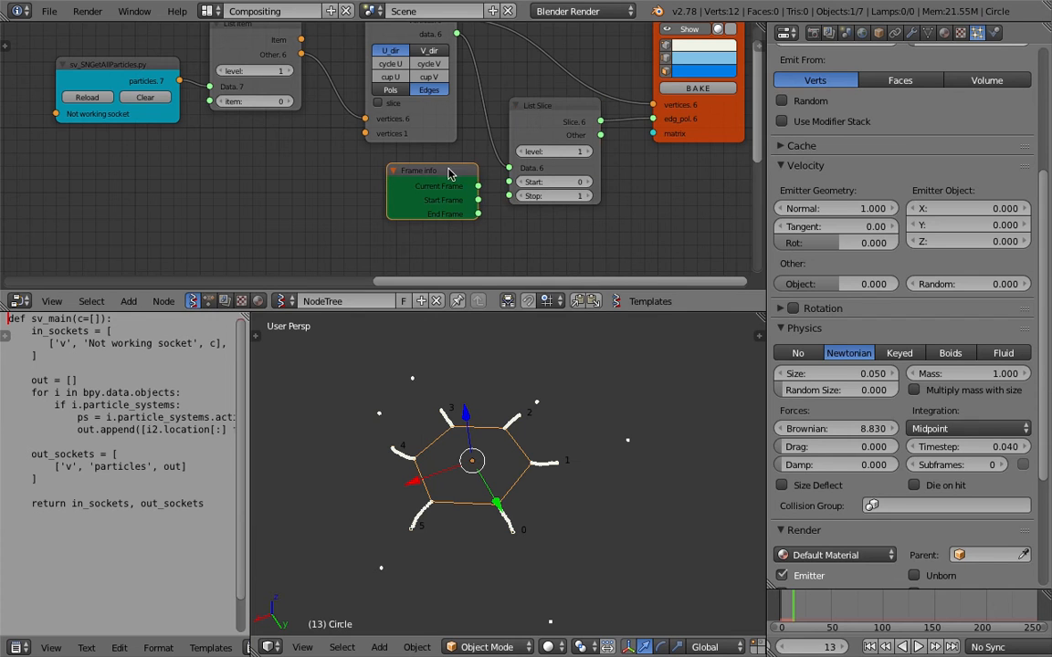
pyautogui.click(479, 180)
pyautogui.moveTo(478, 185); pyautogui.dragTo(511, 198)
pyautogui.hotkey('ctrl', 's')
pyautogui.click(475, 424)
# Replay the animation twice from the first frame to check the sliced trail edges, and save the file.
pyautogui.click(872, 649)
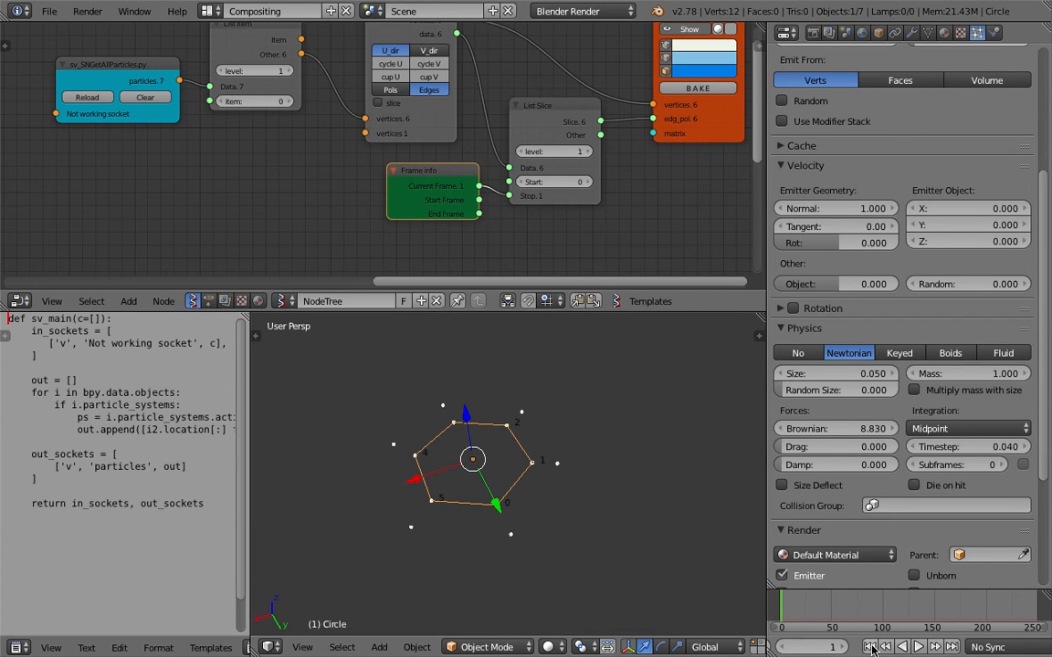
pyautogui.click(918, 647)
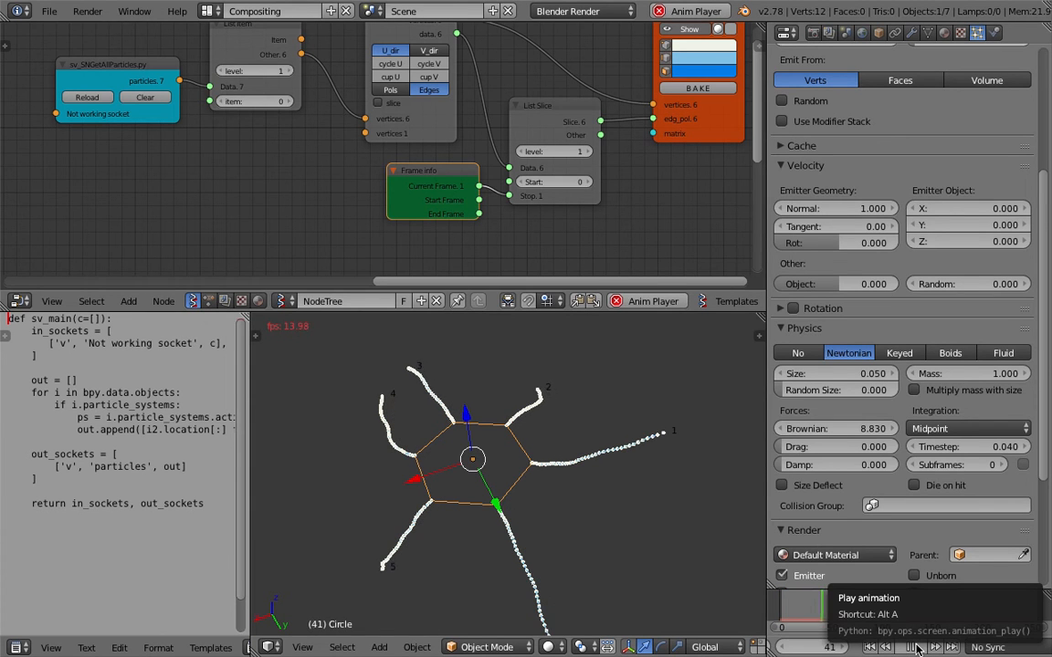
pyautogui.click(918, 647)
pyautogui.moveTo(553, 191); pyautogui.dragTo(527, 270, button='middle')
pyautogui.click(870, 647)
pyautogui.click(918, 647)
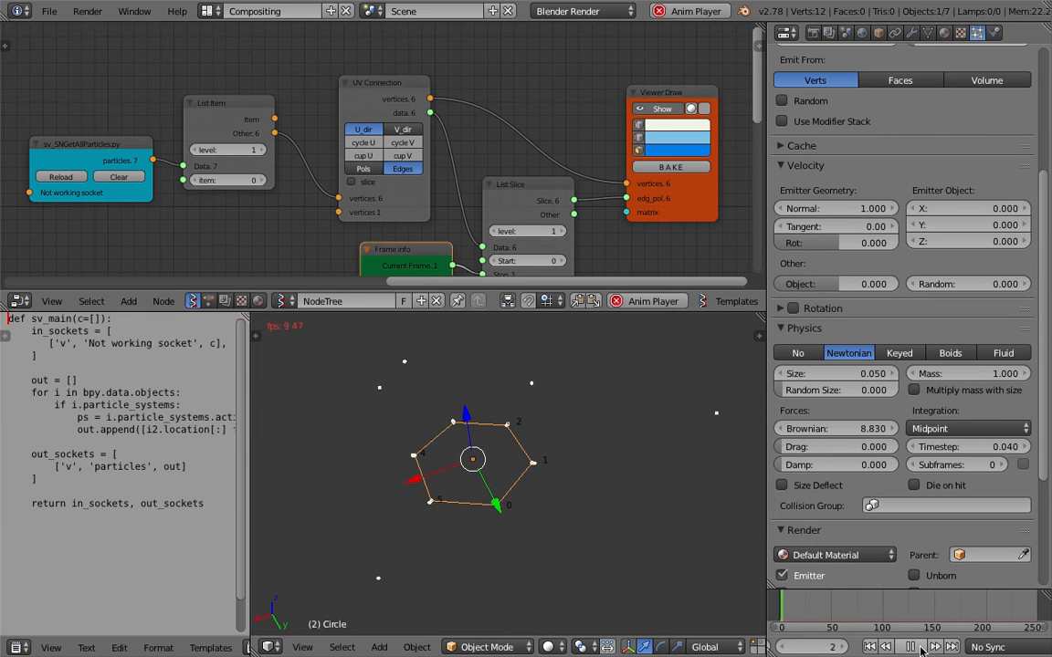
pyautogui.click(919, 648)
pyautogui.moveTo(565, 411)
pyautogui.mouseDown(button='middle')
pyautogui.moveTo(534, 403)
pyautogui.moveTo(561, 477)
pyautogui.moveTo(572, 427)
pyautogui.moveTo(566, 433)
pyautogui.mouseUp(button='middle')
pyautogui.hotkey('ctrl', 's')
pyautogui.click(565, 438)
# Duplicate the List Slice node onto the UV Connection vertices link to Viewer Draw and connect Current Frame to its Stop input.
pyautogui.click(511, 186)
pyautogui.hotkey('shift', 'd')
pyautogui.click(511, 56)
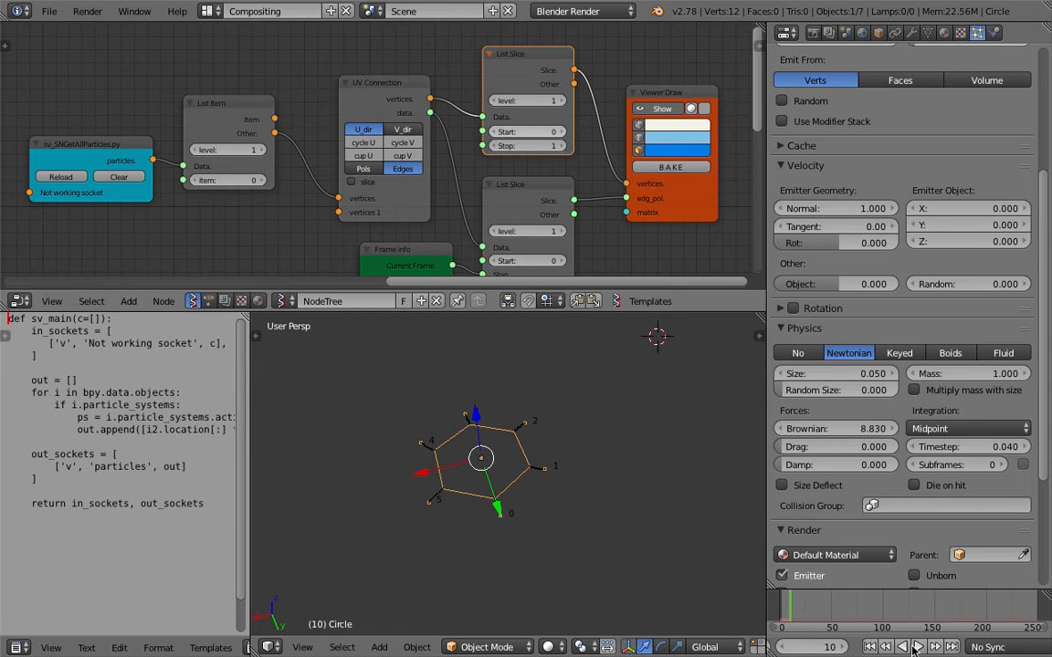
pyautogui.click(870, 648)
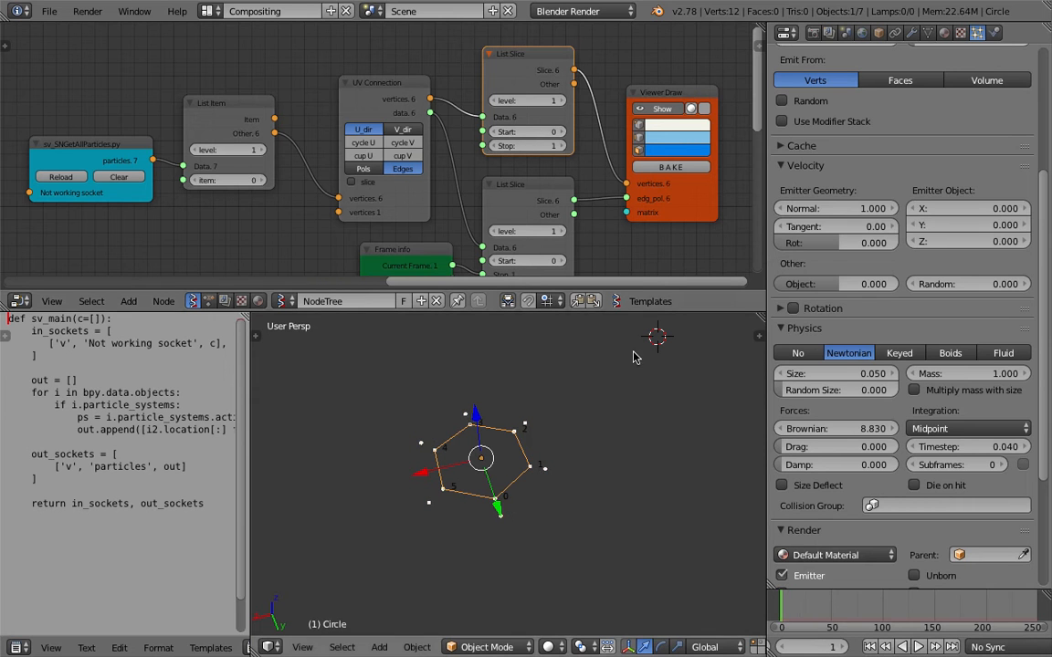
pyautogui.moveTo(454, 248); pyautogui.dragTo(482, 128)
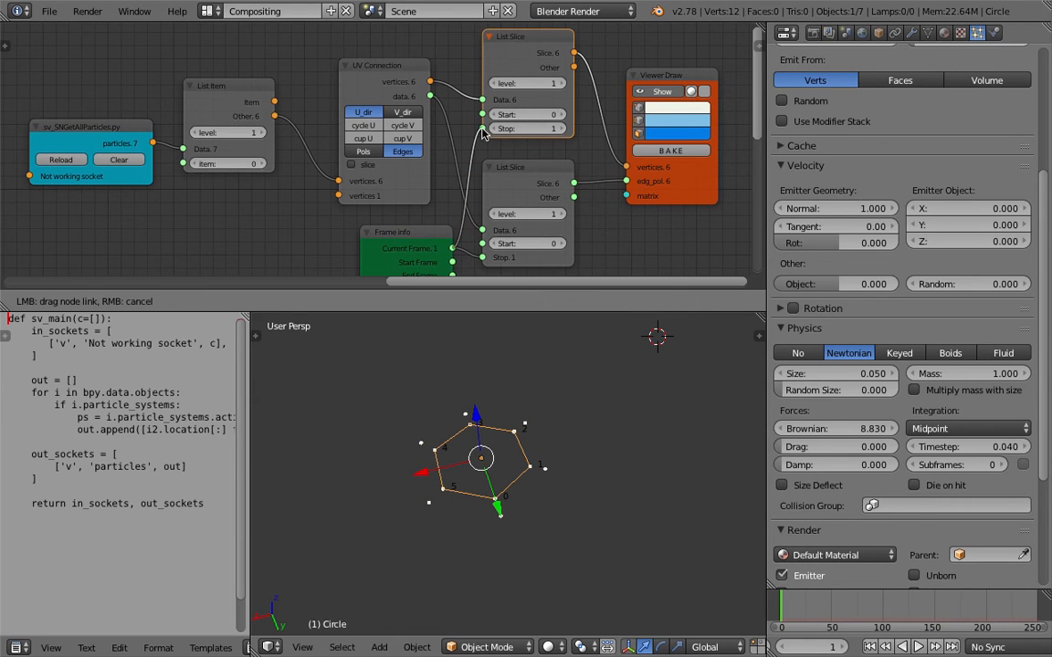
# Play the animation to about frame 42, inspect the trails up close, and save the file.
pyautogui.click(918, 647)
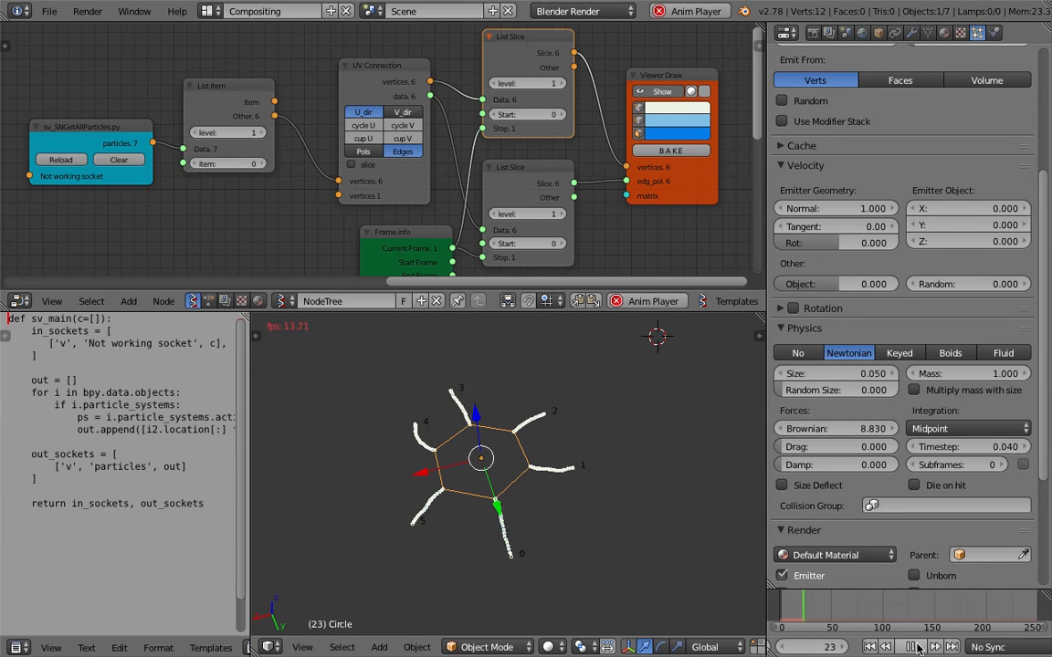
pyautogui.click(917, 648)
pyautogui.hotkey('ctrl', 's')
pyautogui.press('Return')
pyautogui.scroll(5, 554, 445)
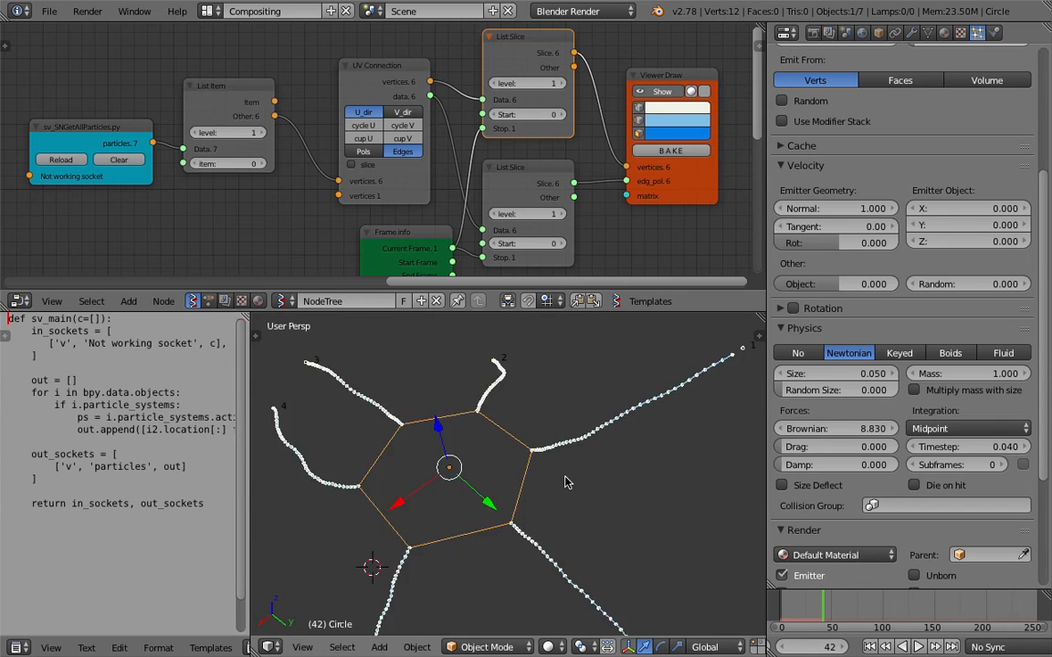
pyautogui.scroll(-4, 554, 429)
pyautogui.hotkey('ctrl', 's')
pyautogui.click(513, 506)
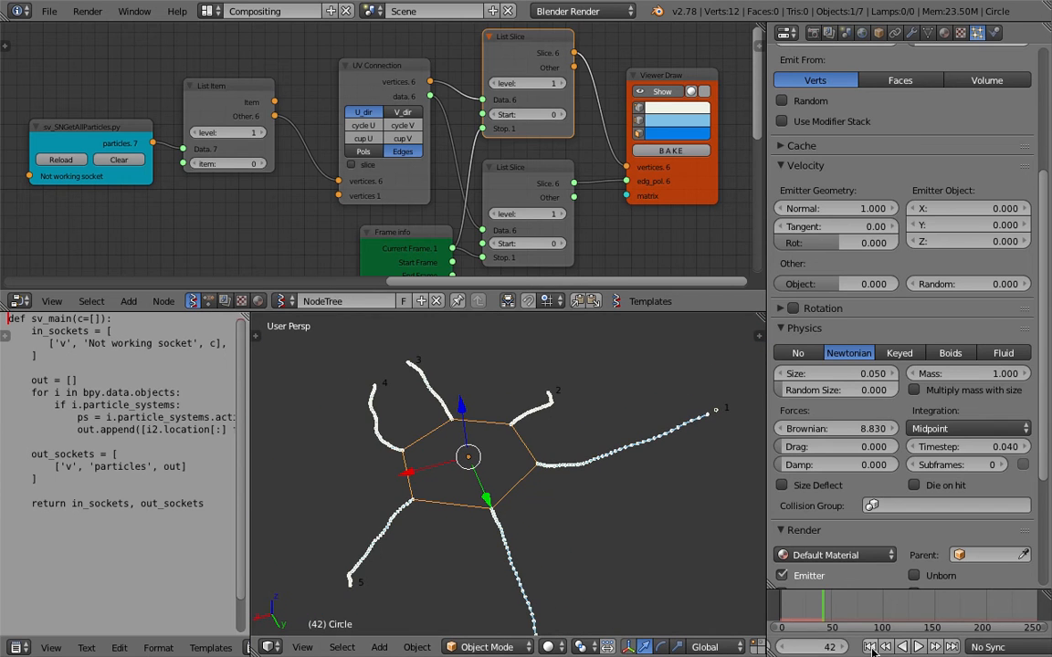
# Replay the animation from the first frame to about frame 188 and examine the growing trails from several angles.
pyautogui.click(871, 648)
pyautogui.click(916, 647)
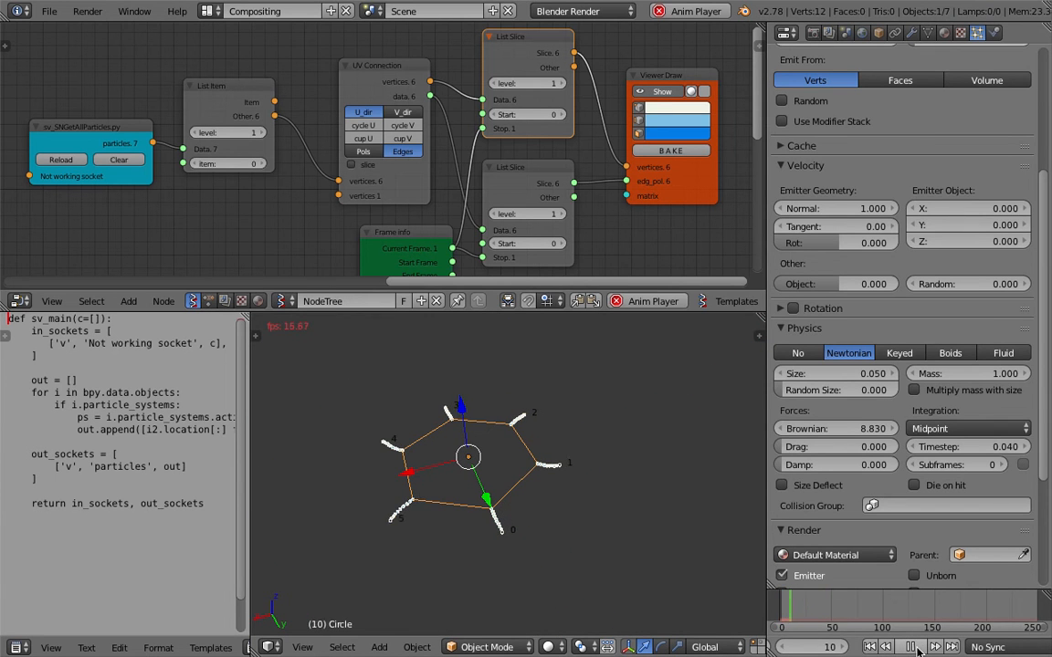
pyautogui.scroll(-4, 488, 448)
pyautogui.moveTo(522, 447); pyautogui.dragTo(539, 432, button='middle')
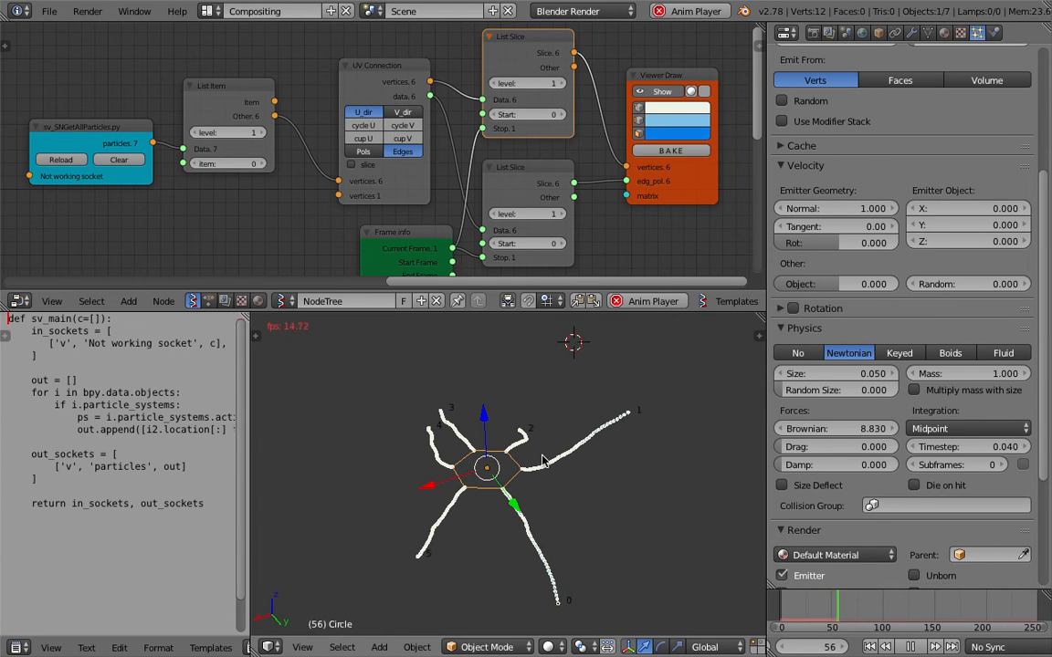
pyautogui.moveTo(601, 513); pyautogui.dragTo(654, 493, button='middle')
pyautogui.moveTo(484, 476)
pyautogui.mouseDown(button='middle')
pyautogui.moveTo(517, 486)
pyautogui.moveTo(610, 468)
pyautogui.mouseUp(button='middle')
pyautogui.moveTo(500, 500)
pyautogui.mouseDown(button='middle')
pyautogui.moveTo(642, 465)
pyautogui.moveTo(598, 488)
pyautogui.moveTo(629, 535)
pyautogui.mouseUp(button='middle')
pyautogui.moveTo(563, 476); pyautogui.dragTo(523, 514, button='middle')
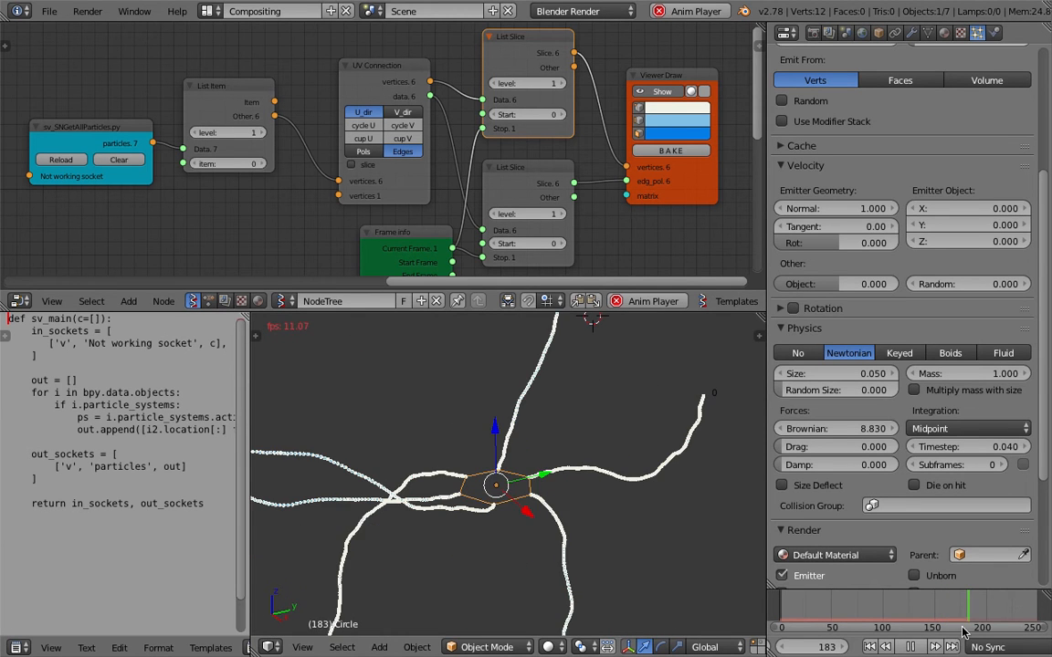
pyautogui.click(910, 647)
pyautogui.scroll(-4, 460, 464)
pyautogui.moveTo(481, 466); pyautogui.dragTo(452, 473, button='middle')
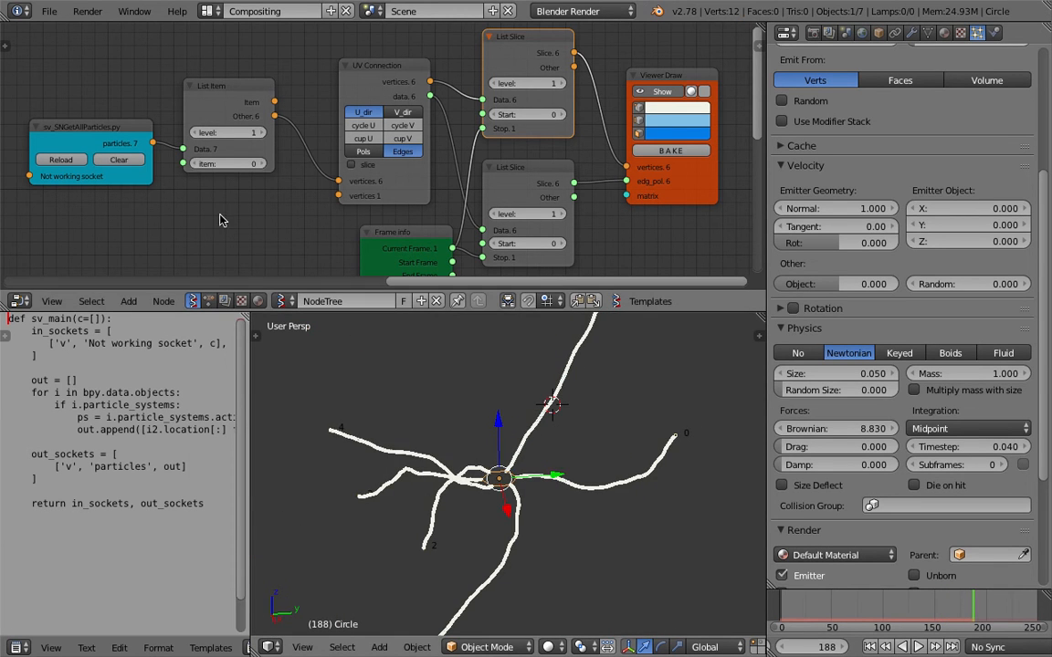
# Save the scene with Save As as multi_particle_trails_two_004.blend.
pyautogui.click(47, 11)
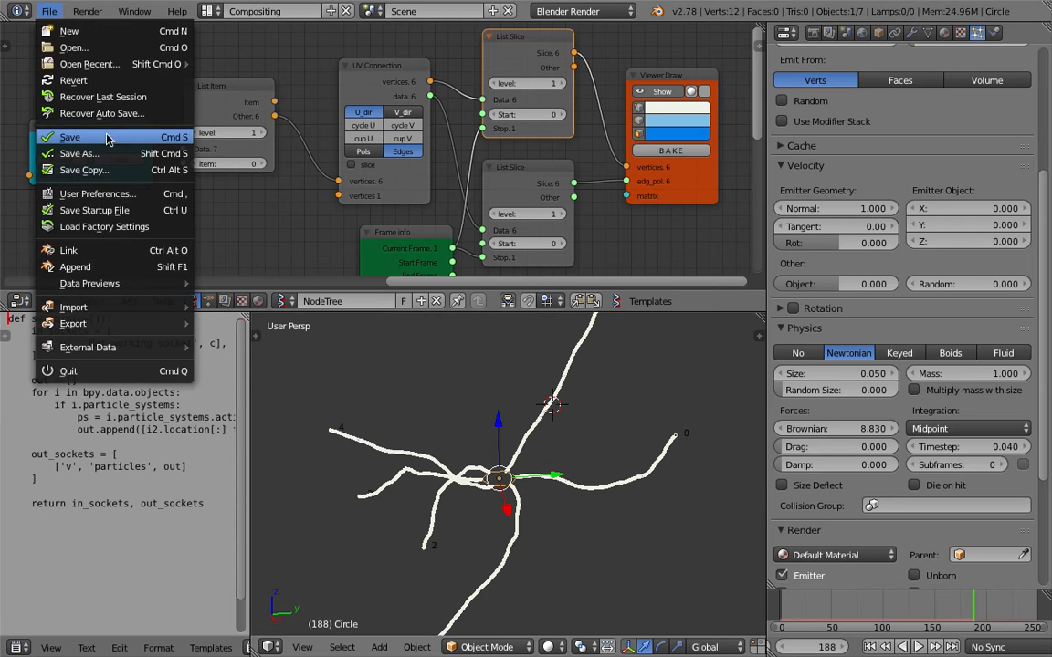
pyautogui.click(86, 146)
pyautogui.click(986, 55)
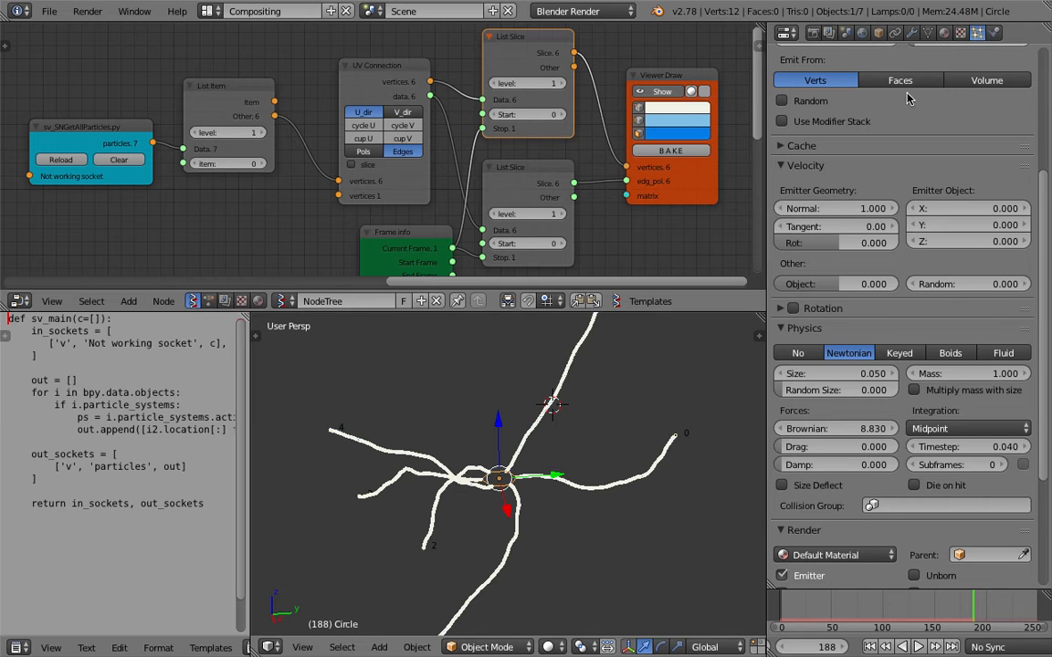
# Save over the blend file with the Grease Pencil jellyfish sketch in the scene.
pyautogui.scroll(6, 614, 355)
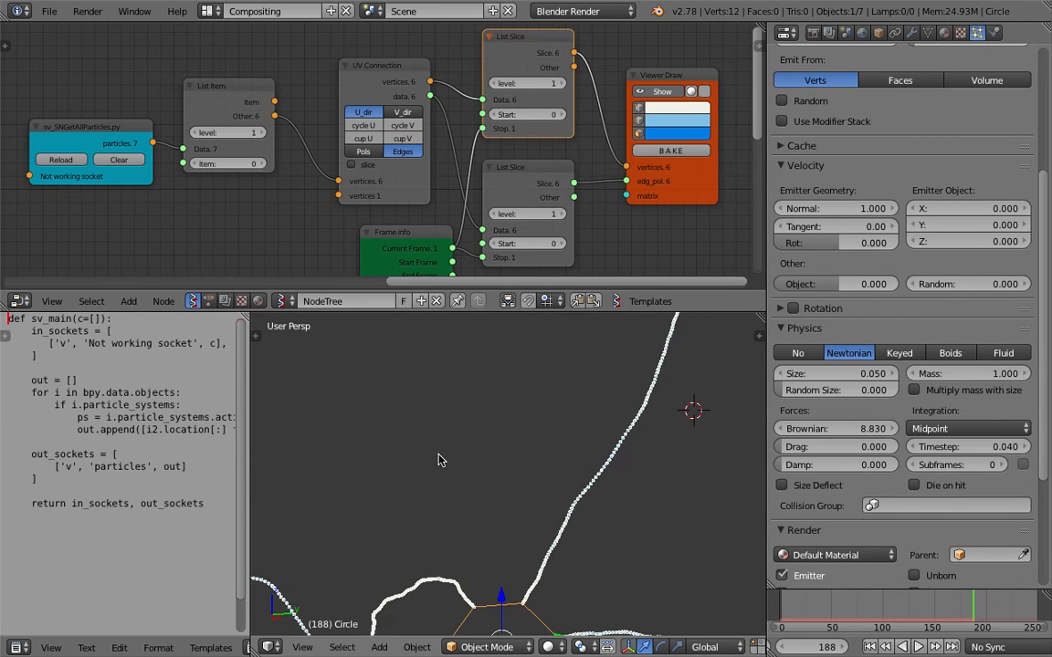
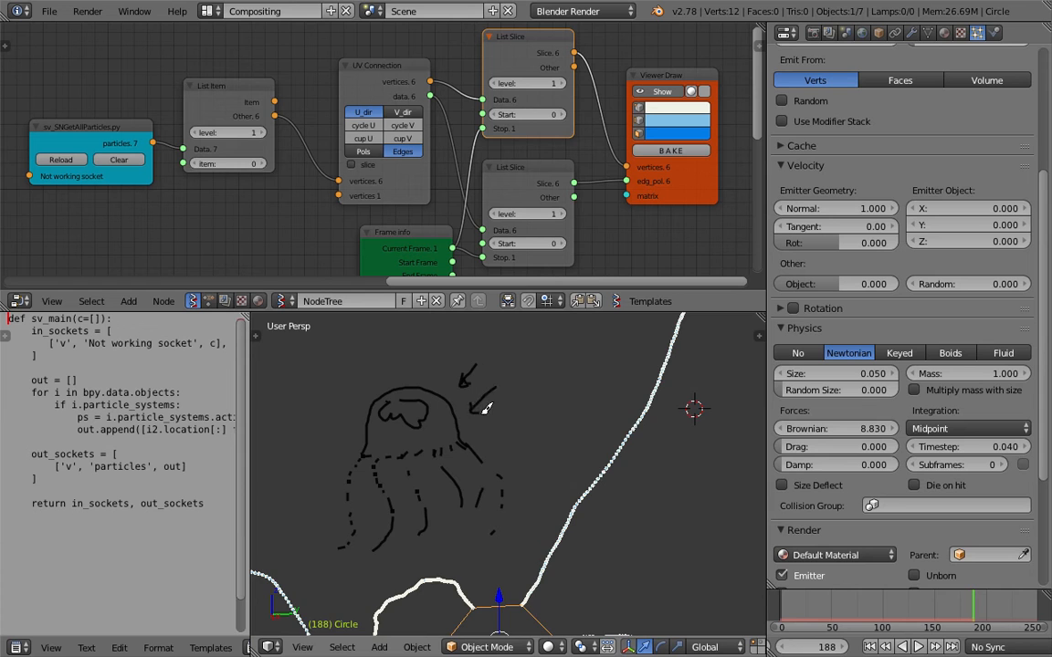
pyautogui.scroll(-3, 514, 439)
pyautogui.scroll(-2, 514, 439)
pyautogui.keyDown('shift'); pyautogui.moveTo(524, 472); pyautogui.dragTo(566, 446, button='middle'); pyautogui.keyUp('shift')
pyautogui.hotkey('ctrl', 's')
pyautogui.click(568, 448)
# Remove the Grease Pencil jellyfish sketch from the scene and save the file.
pyautogui.click(750, 335)
pyautogui.press('n')
pyautogui.scroll(-8, 639, 452)
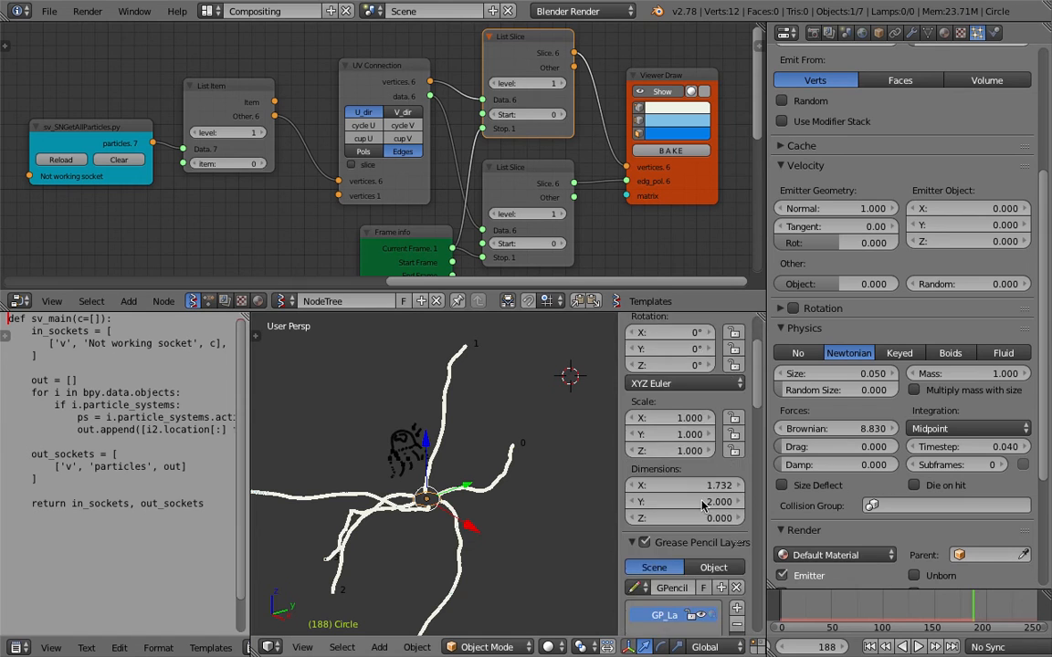
pyautogui.click(737, 493)
pyautogui.press('n')
pyautogui.moveTo(617, 443); pyautogui.dragTo(576, 435, button='middle')
pyautogui.hotkey('ctrl', 's')
pyautogui.click(559, 411)
# Play the animation to about frame 27 and save over the blend file.
pyautogui.click(899, 647)
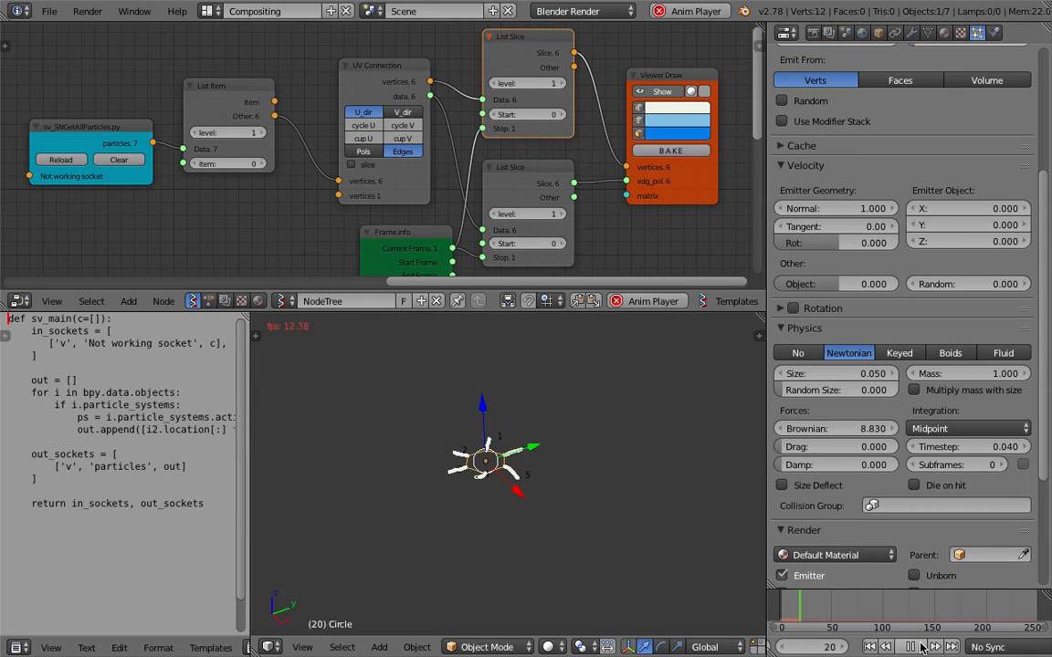
pyautogui.click(918, 647)
pyautogui.hotkey('ctrl', 's')
pyautogui.click(539, 407)
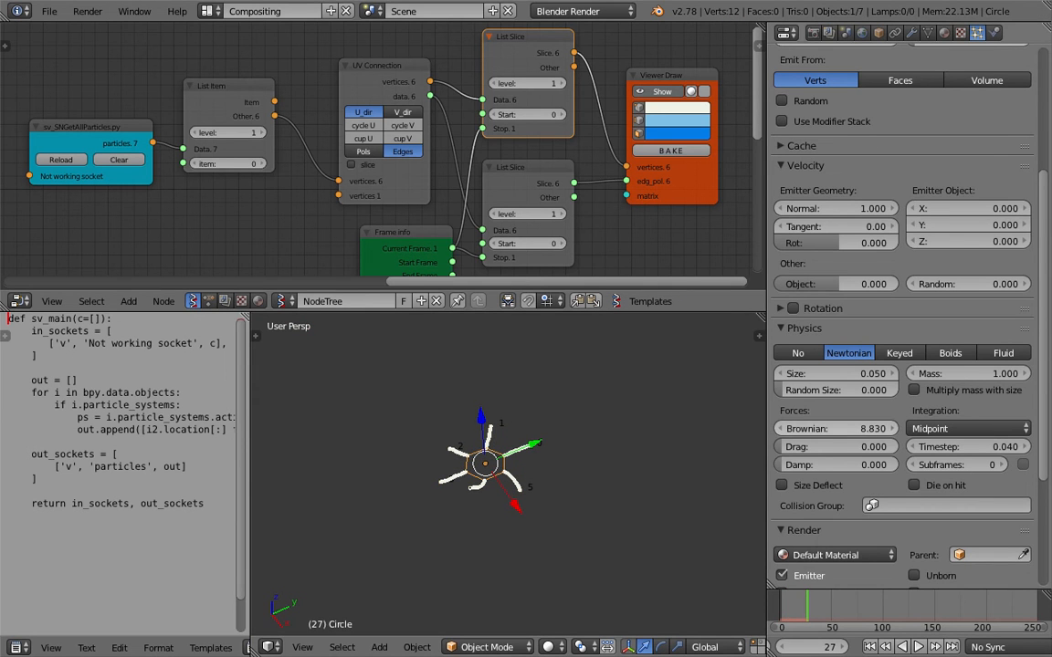
# Set the particles' Brownian force to 0.000 and save over multi_particle_trails_two_004.blend.
pyautogui.moveTo(863, 431); pyautogui.dragTo(646, 433)
pyautogui.moveTo(514, 457); pyautogui.dragTo(474, 461, button='middle')
pyautogui.hotkey('ctrl', 's')
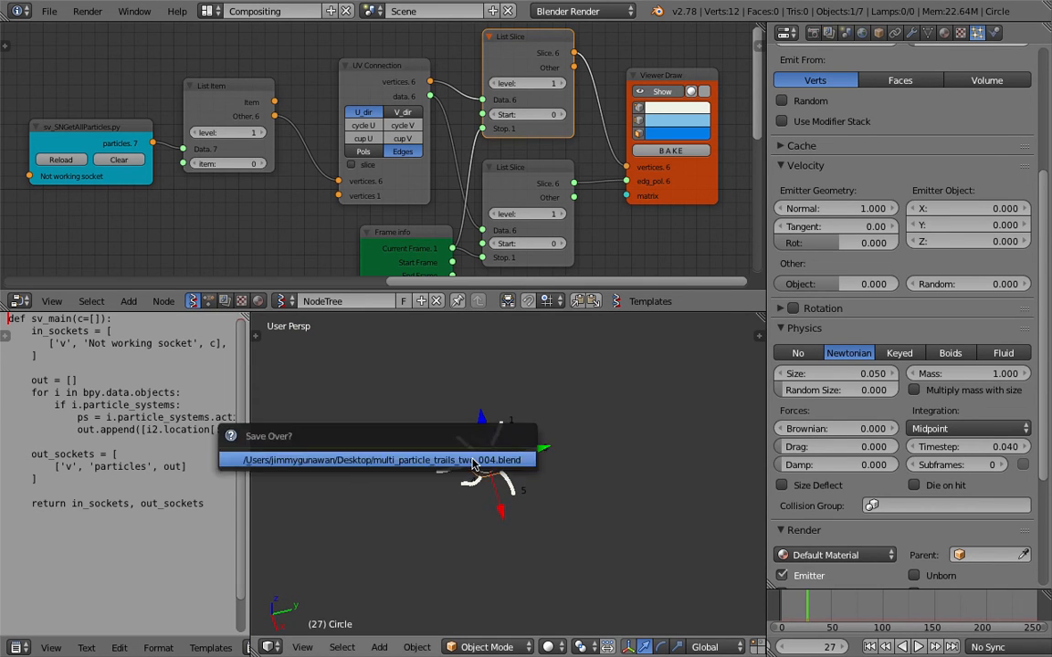
pyautogui.click(474, 462)
# Save the scene with Save As under the next incremented number after multi_particle_trails_two_004.blend.
pyautogui.scroll(4, 471, 464)
pyautogui.click(49, 11)
pyautogui.click(69, 150)
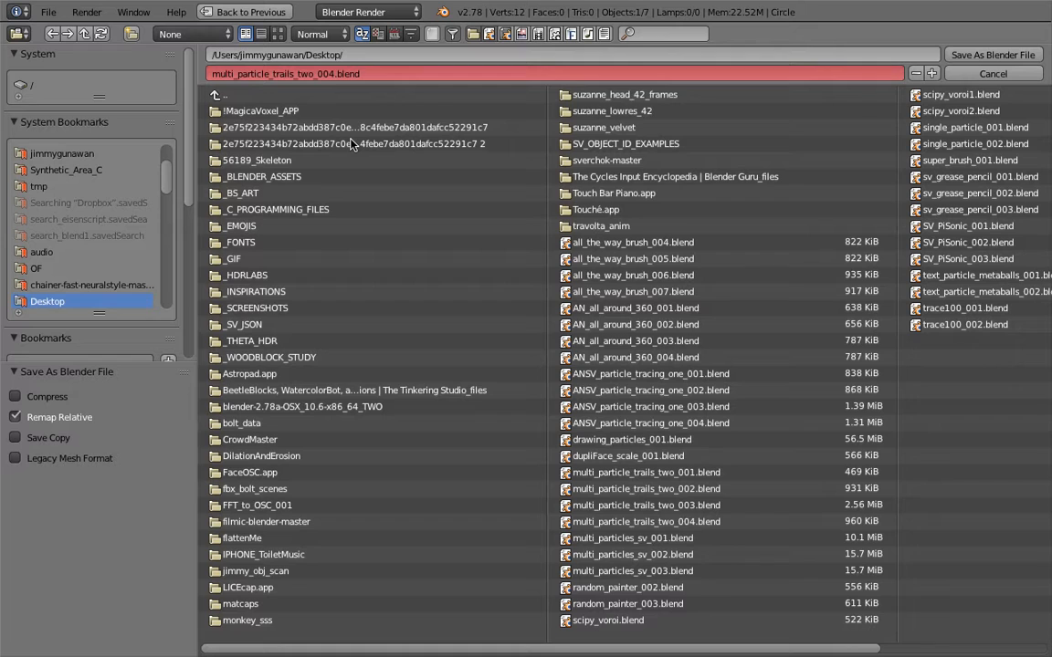
pyautogui.click(931, 74)
pyautogui.click(993, 55)
pyautogui.scroll(-3, 386, 147)
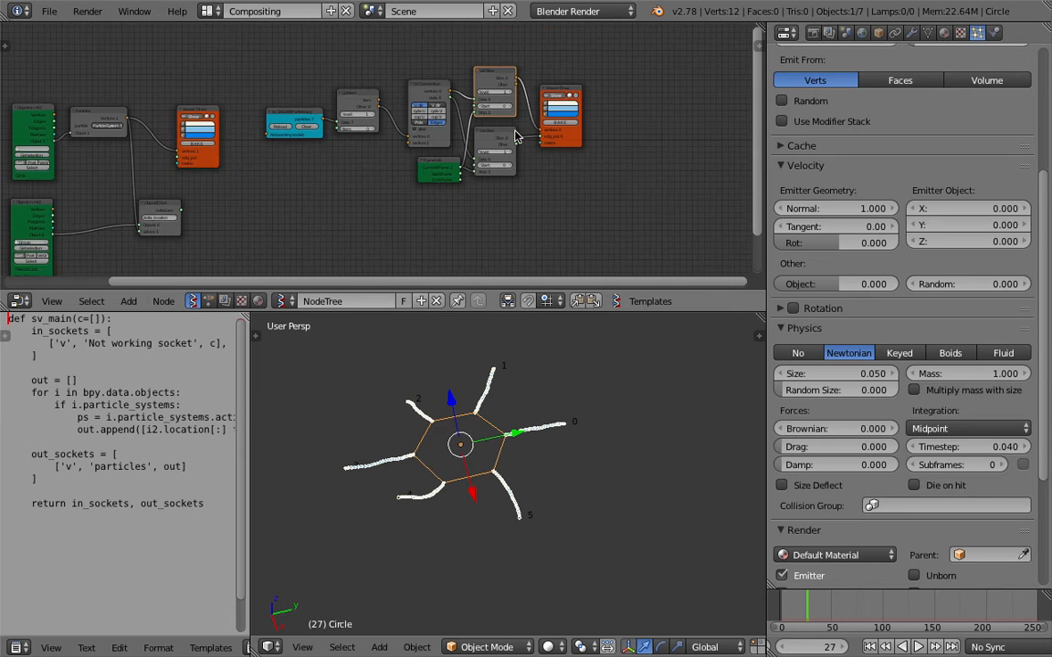
# Rearrange the Viewer Draw, Object ID Set and emitter nodes, and save over multi_particle_trails_two_005.blend.
pyautogui.moveTo(386, 147); pyautogui.dragTo(448, 140, button='middle')
pyautogui.moveTo(302, 108); pyautogui.dragTo(275, 95)
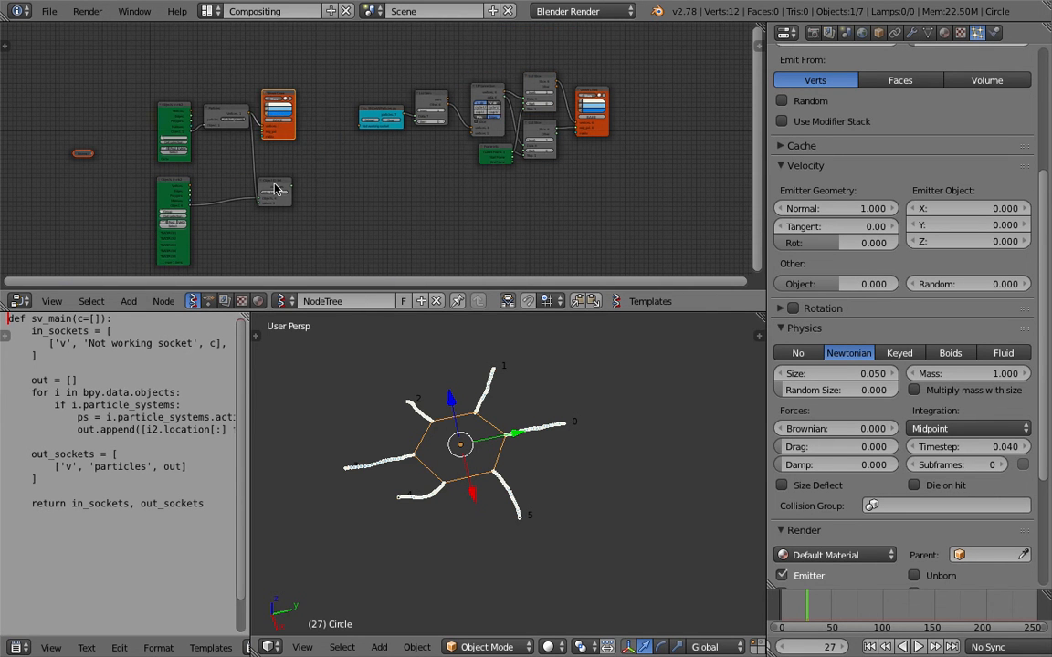
pyautogui.moveTo(275, 187); pyautogui.dragTo(266, 171)
pyautogui.moveTo(229, 109); pyautogui.dragTo(149, 93)
pyautogui.hotkey('ctrl', 's')
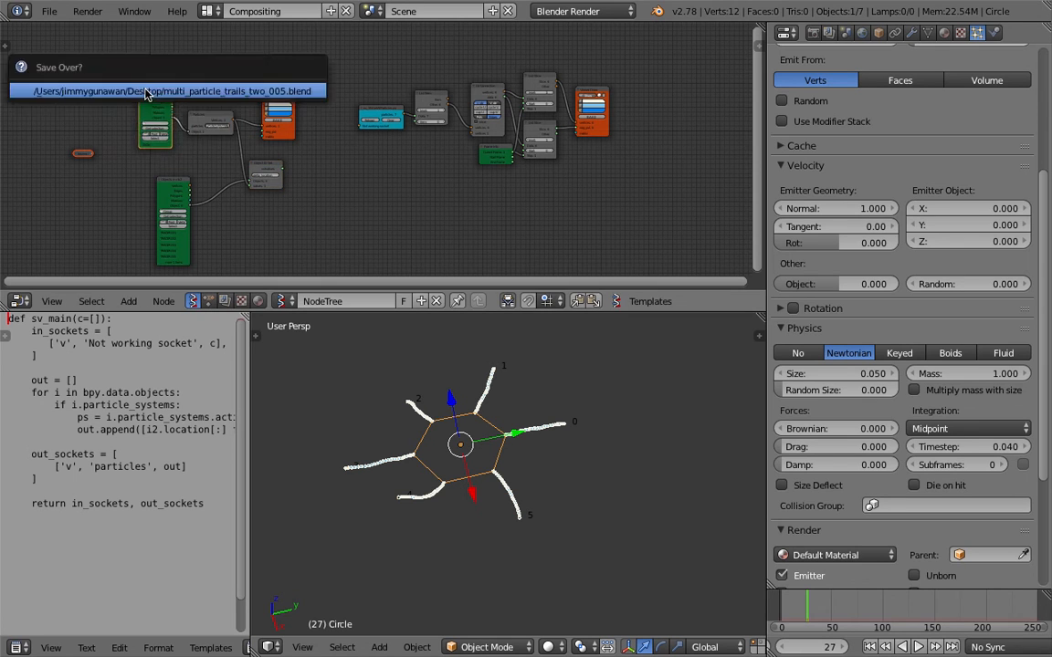
pyautogui.click(148, 94)
# Enclose the emitter's Objects In node in a frame and shift the frame slightly upward.
pyautogui.moveTo(165, 95); pyautogui.dragTo(343, 132, button='middle')
pyautogui.scroll(4, 345, 131)
pyautogui.moveTo(325, 124); pyautogui.dragTo(302, 121)
pyautogui.scroll(3, 305, 124)
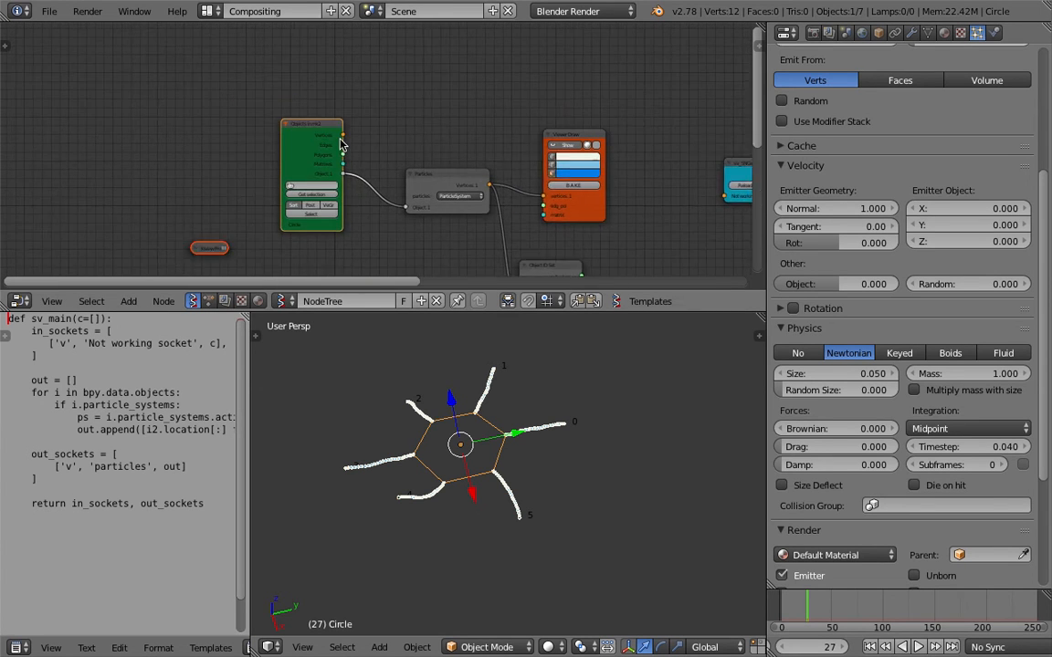
pyautogui.hotkey('ctrl', 'j')
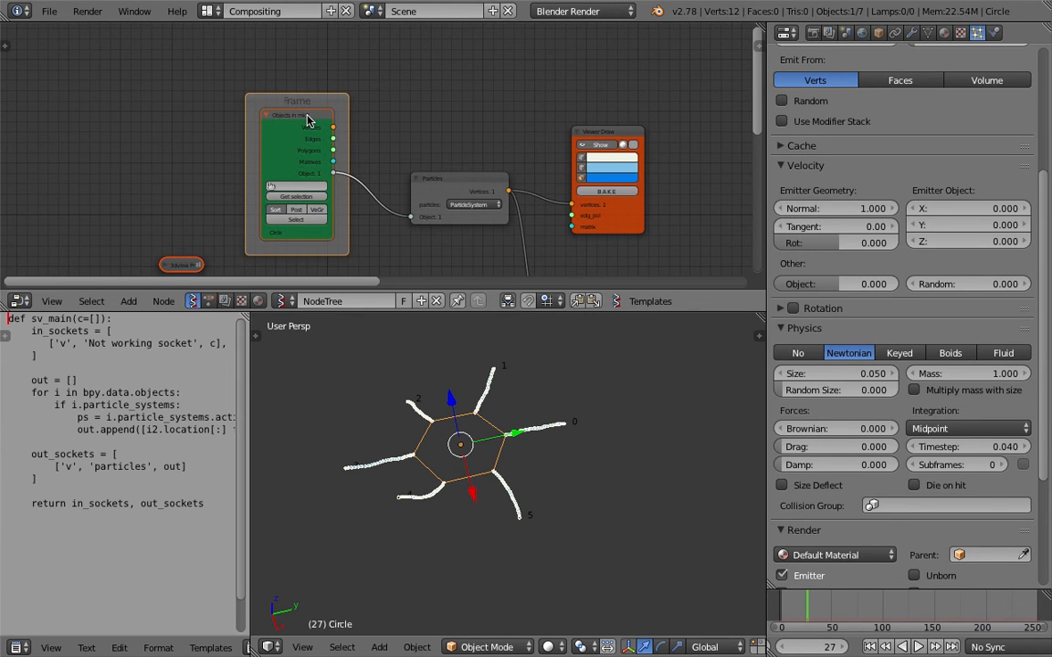
pyautogui.moveTo(312, 98); pyautogui.dragTo(310, 91)
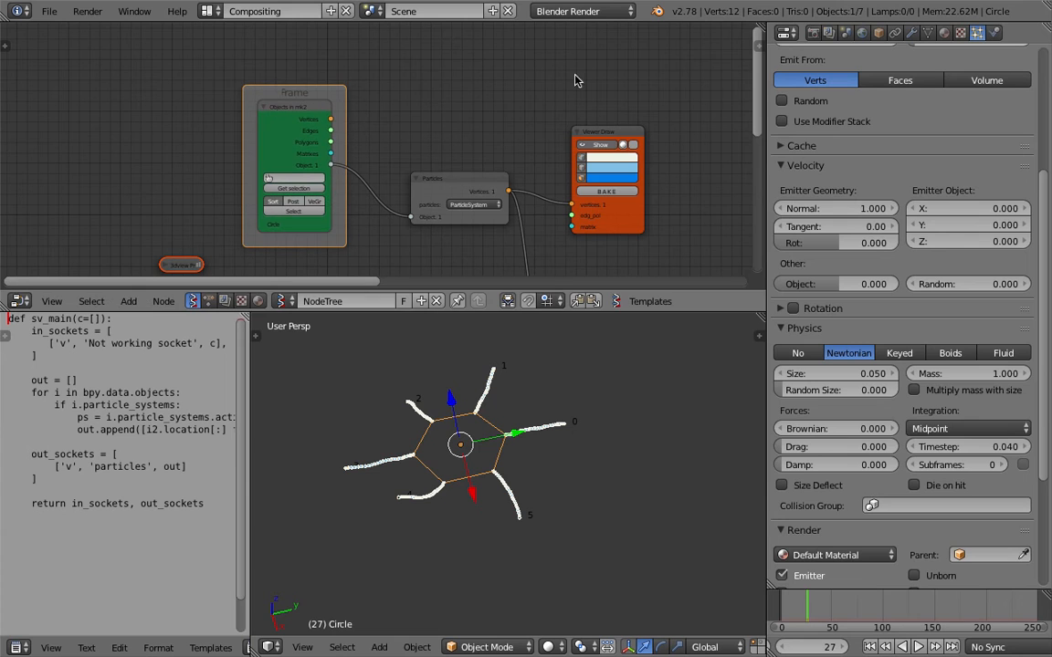
# Name the emitter node's frame ORIG EMITTER and set its label to MASTER.
pyautogui.click(760, 40)
pyautogui.click(711, 59)
pyautogui.write('ORIG')
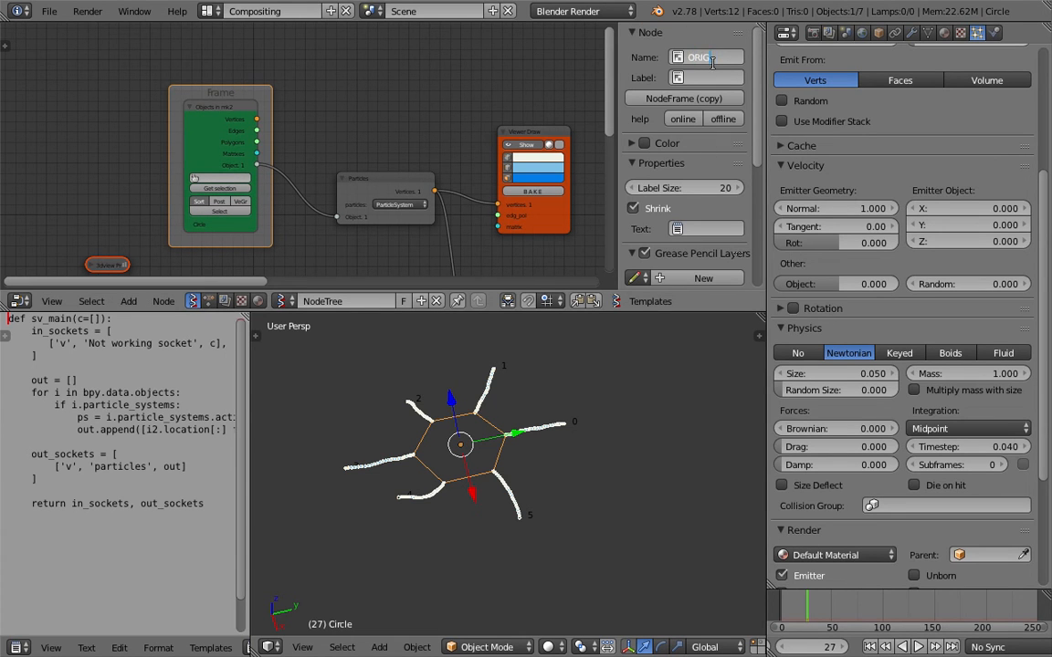
pyautogui.write(' EMITTER')
pyautogui.press('Return')
pyautogui.scroll(3, 405, 102)
pyautogui.click(714, 78)
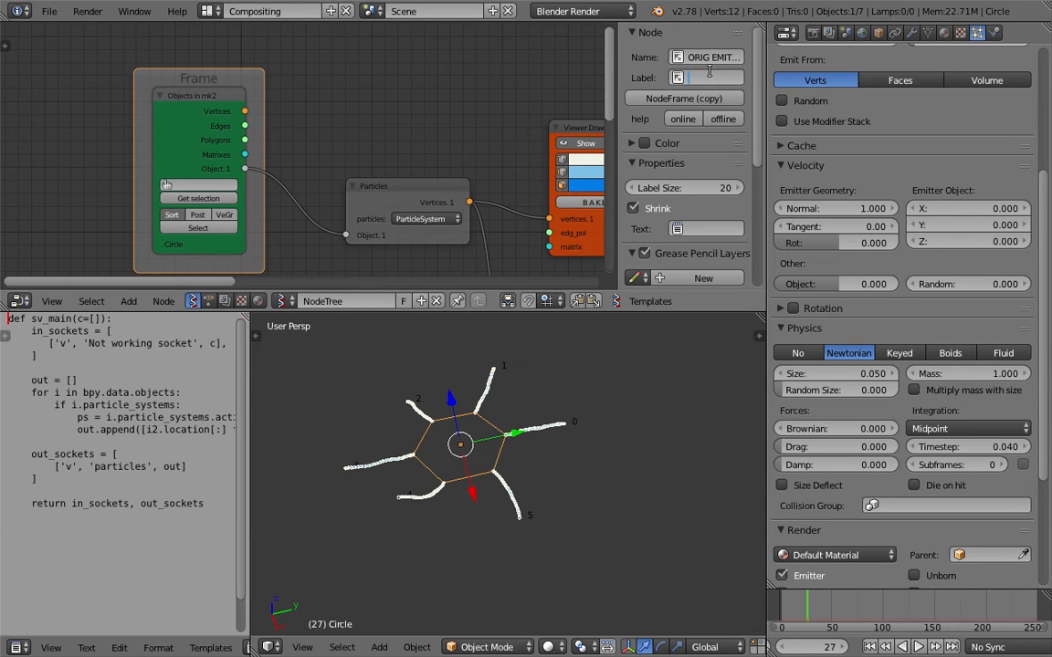
pyautogui.write('MASTER')
pyautogui.press('Return')
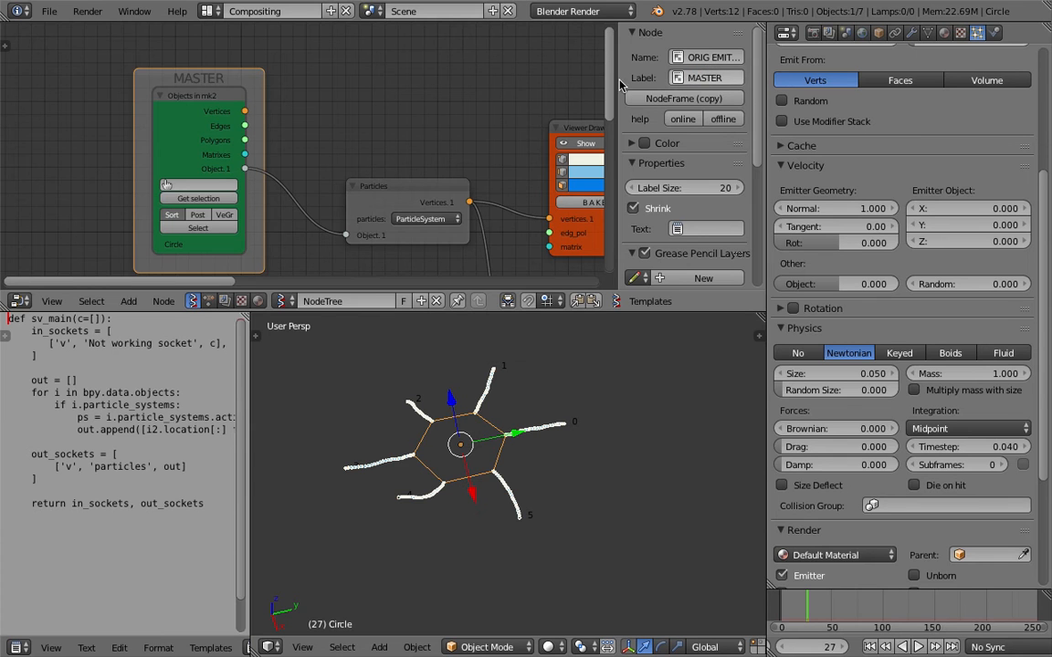
# Reposition the lower Objects In node that holds the tracer group and label it TRACER Objects.
pyautogui.scroll(-3, 425, 163)
pyautogui.moveTo(418, 167); pyautogui.dragTo(402, 44, button='middle')
pyautogui.moveTo(378, 137); pyautogui.dragTo(378, 117, button='middle')
pyautogui.moveTo(298, 176); pyautogui.dragTo(341, 167)
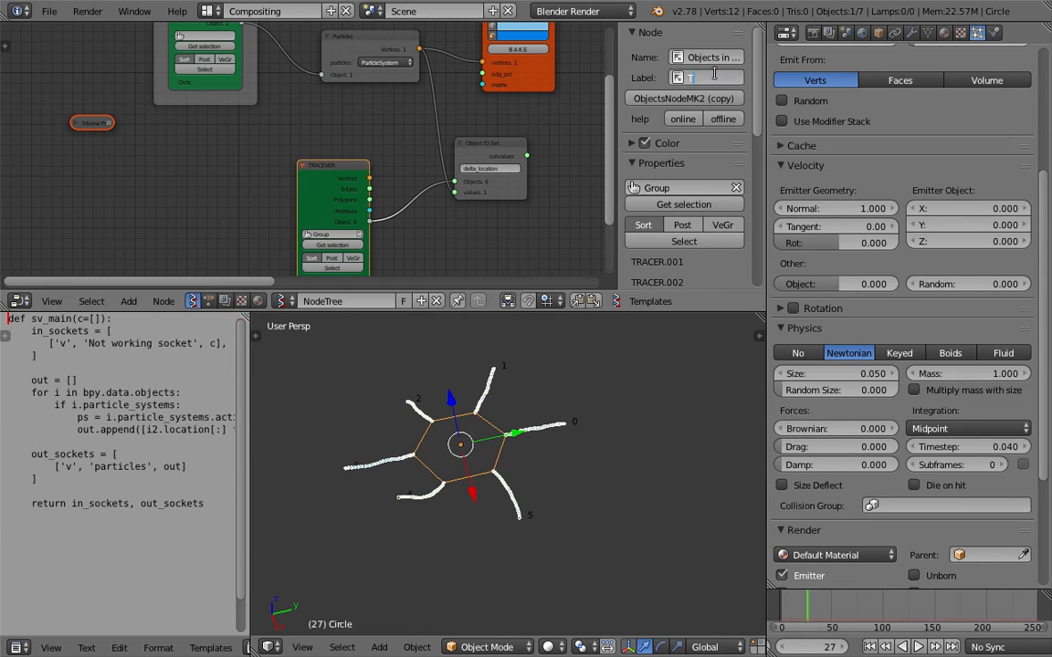
pyautogui.hotkey('ctrl', 's')
pyautogui.click(716, 77)
pyautogui.moveTo(325, 169); pyautogui.dragTo(311, 160)
pyautogui.moveTo(333, 144); pyautogui.dragTo(297, 178, button='middle')
pyautogui.click(719, 78)
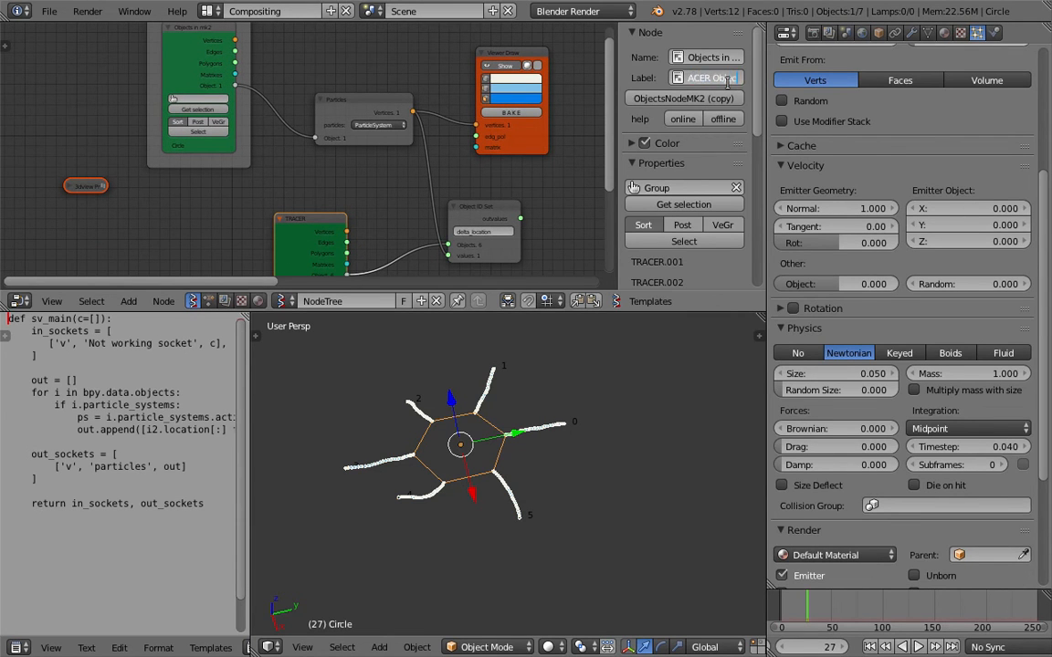
pyautogui.press('Return')
# Tidy the node layout by repositioning the small collapsed node, the particle nodes, the scripted node and the List Item node.
pyautogui.scroll(-3, 342, 197)
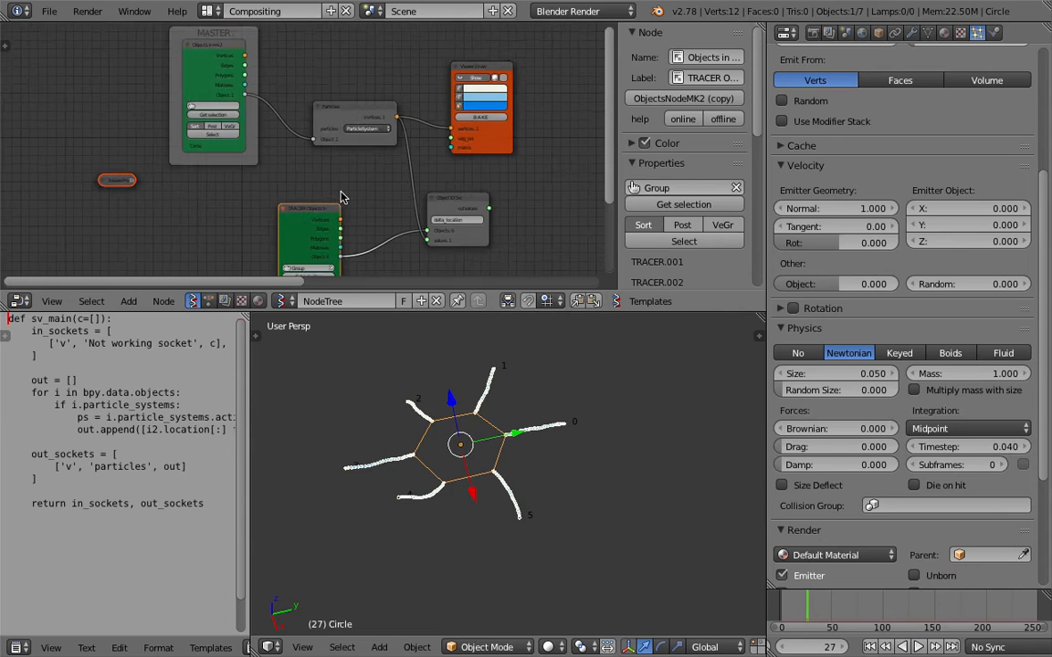
pyautogui.moveTo(342, 197); pyautogui.dragTo(334, 161, button='middle')
pyautogui.moveTo(112, 143); pyautogui.dragTo(60, 170)
pyautogui.moveTo(252, 174); pyautogui.dragTo(105, 202, button='middle')
pyautogui.moveTo(286, 185); pyautogui.dragTo(281, 165)
pyautogui.moveTo(305, 68); pyautogui.dragTo(298, 44)
pyautogui.scroll(2, 210, 101)
pyautogui.moveTo(197, 103); pyautogui.dragTo(171, 85)
pyautogui.scroll(-2, 438, 110)
pyautogui.moveTo(483, 117); pyautogui.dragTo(283, 149, button='middle')
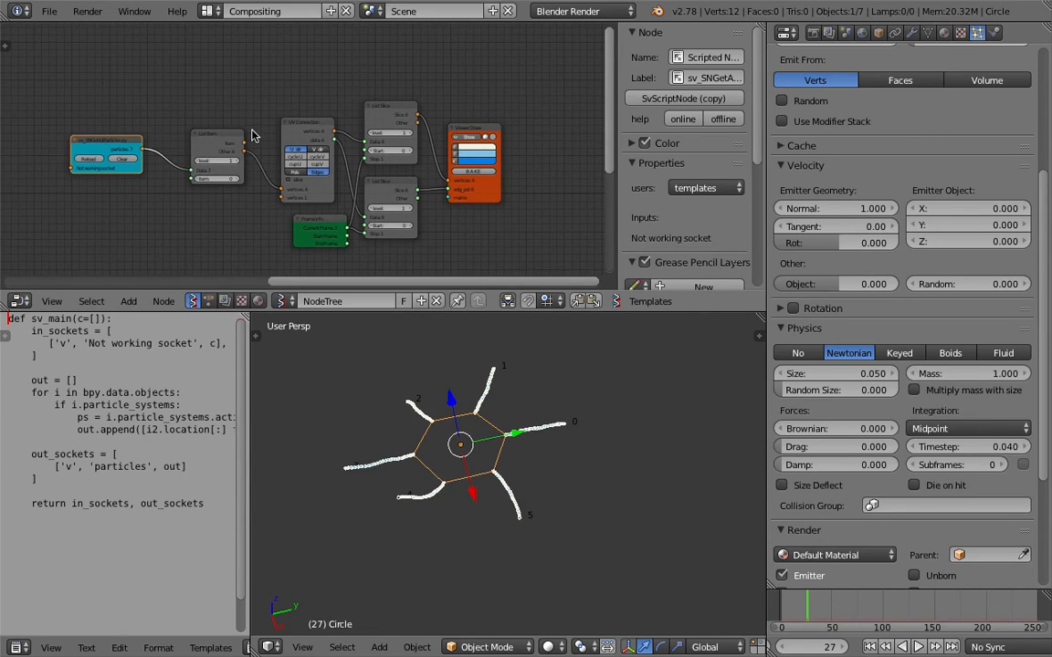
pyautogui.moveTo(227, 144); pyautogui.dragTo(222, 132)
# Examine the trail-drawing nodes and the particle trails around the circle up close.
pyautogui.moveTo(249, 194); pyautogui.dragTo(283, 197, button='middle')
pyautogui.moveTo(422, 143); pyautogui.dragTo(432, 120, button='middle')
pyautogui.scroll(3, 506, 447)
pyautogui.scroll(2, 506, 449)
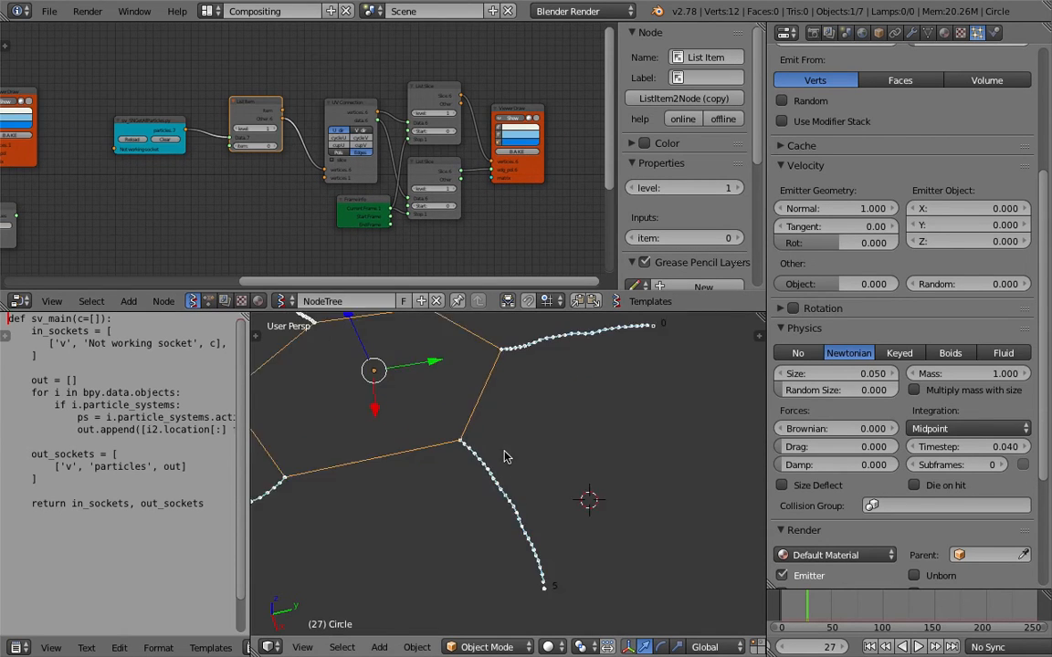
pyautogui.scroll(-3, 551, 459)
pyautogui.moveTo(549, 456); pyautogui.dragTo(526, 434, button='middle')
pyautogui.keyDown('shift'); pyautogui.moveTo(526, 433); pyautogui.dragTo(552, 453, button='middle'); pyautogui.keyUp('shift')
pyautogui.scroll(-2, 114, 196)
# Move the MASTER frame and the TRACER Objects node to space out the emitter section of the node tree.
pyautogui.moveTo(114, 197); pyautogui.dragTo(301, 180, button='middle')
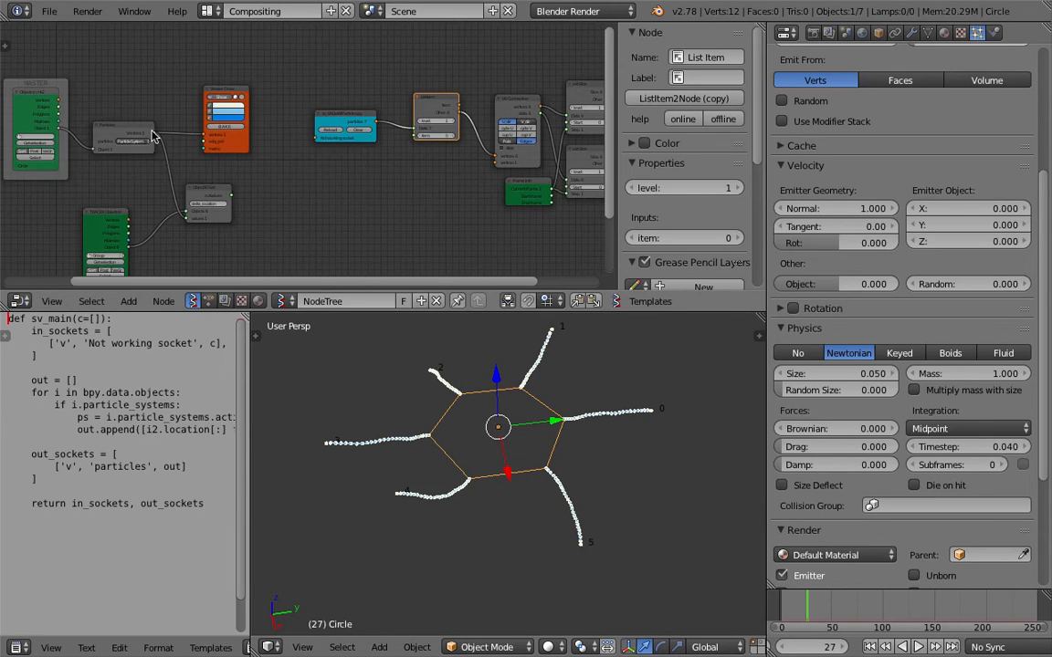
pyautogui.moveTo(40, 84); pyautogui.dragTo(147, 77, button='middle')
pyautogui.moveTo(144, 76); pyautogui.dragTo(114, 66)
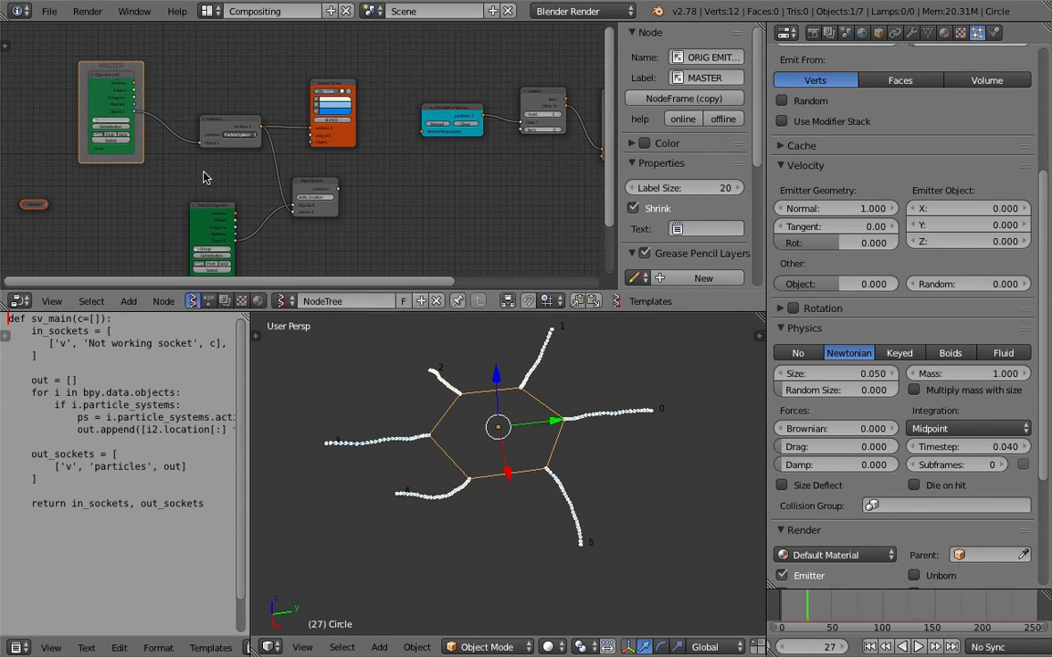
pyautogui.moveTo(203, 172); pyautogui.dragTo(209, 139, button='middle')
pyautogui.moveTo(210, 188)
pyautogui.mouseDown()
pyautogui.moveTo(180, 162)
pyautogui.moveTo(211, 169)
pyautogui.mouseUp()
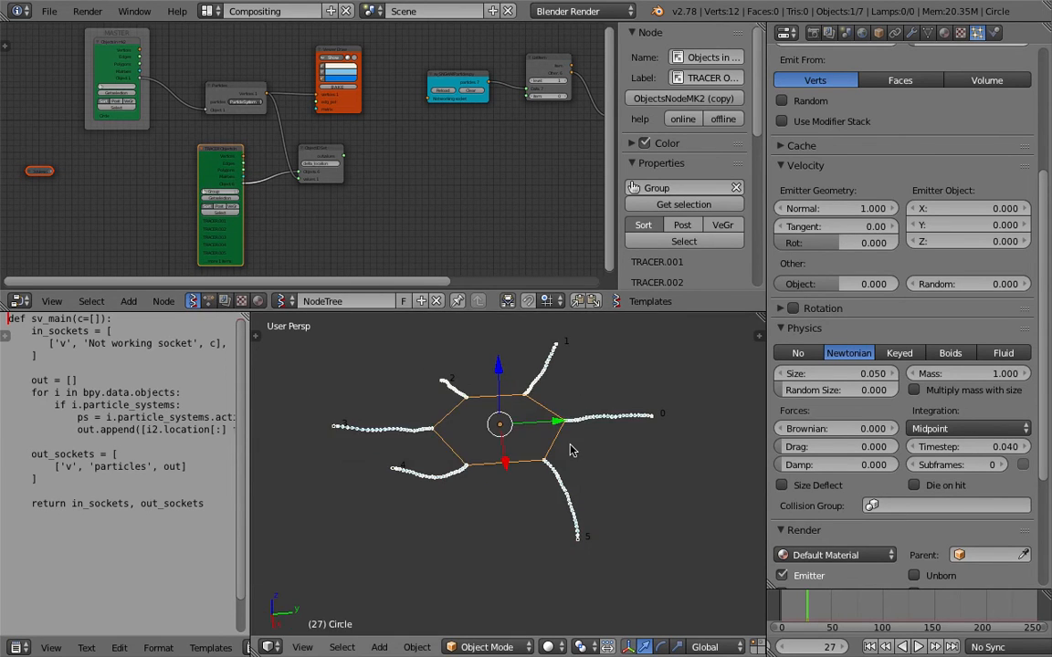
pyautogui.scroll(-2, 428, 178)
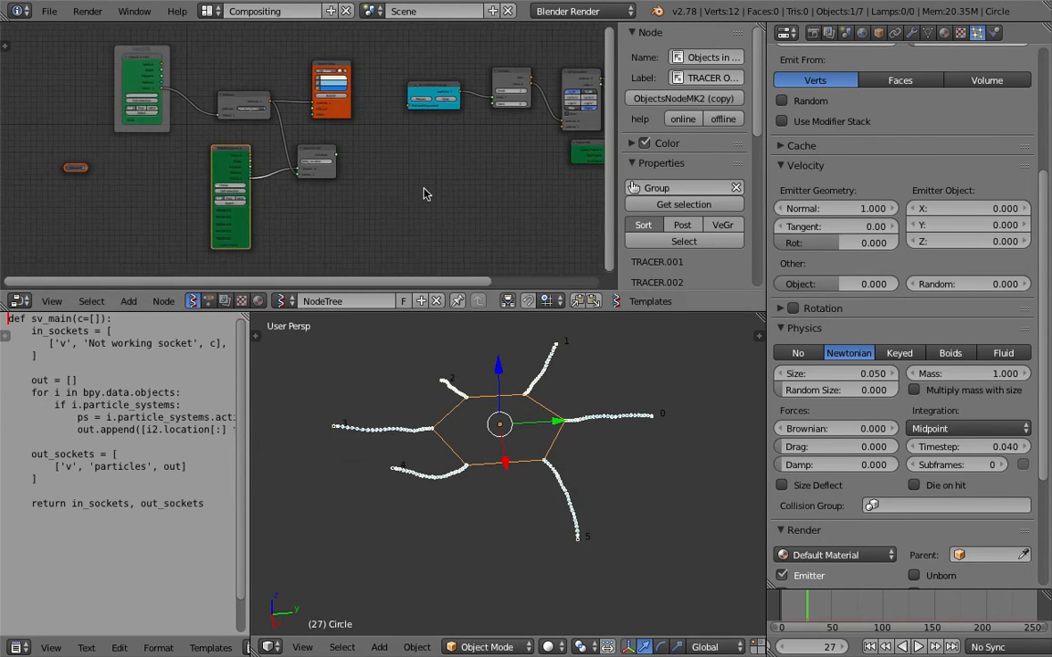
# Play the animation from the start to about frame 36 and save over multi_particle_trails_two_005.blend.
pyautogui.click(870, 647)
pyautogui.click(918, 647)
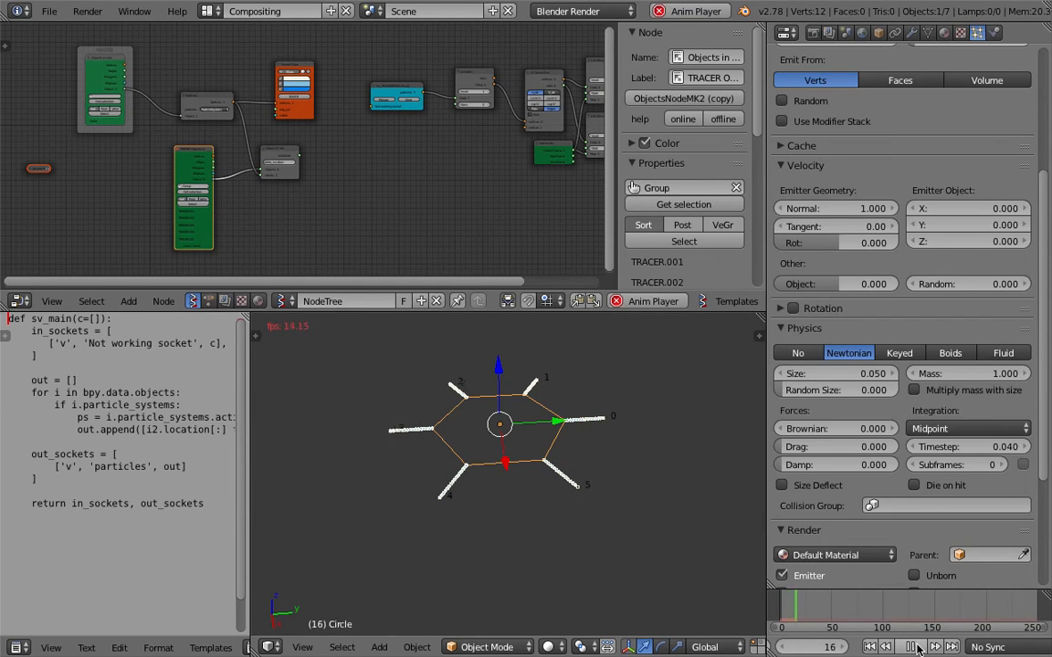
pyautogui.click(919, 646)
pyautogui.hotkey('ctrl', 's')
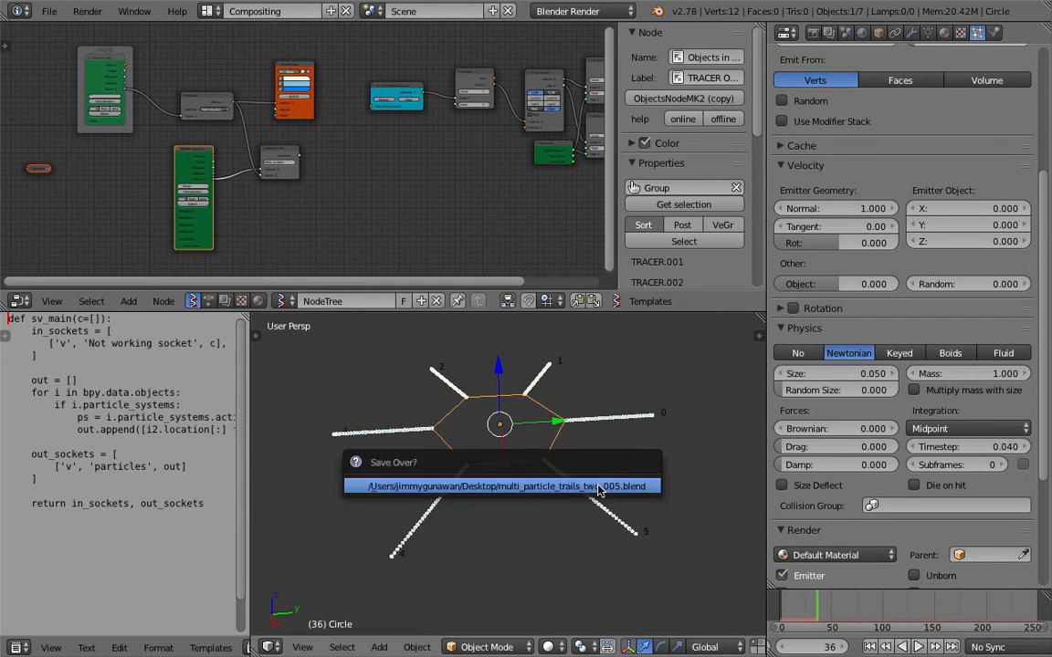
# Add a Turbulence force field, reset its location to the origin and scale it to about 0.814.
pyautogui.hotkey('shift', 'a')
pyautogui.moveTo(594, 525)
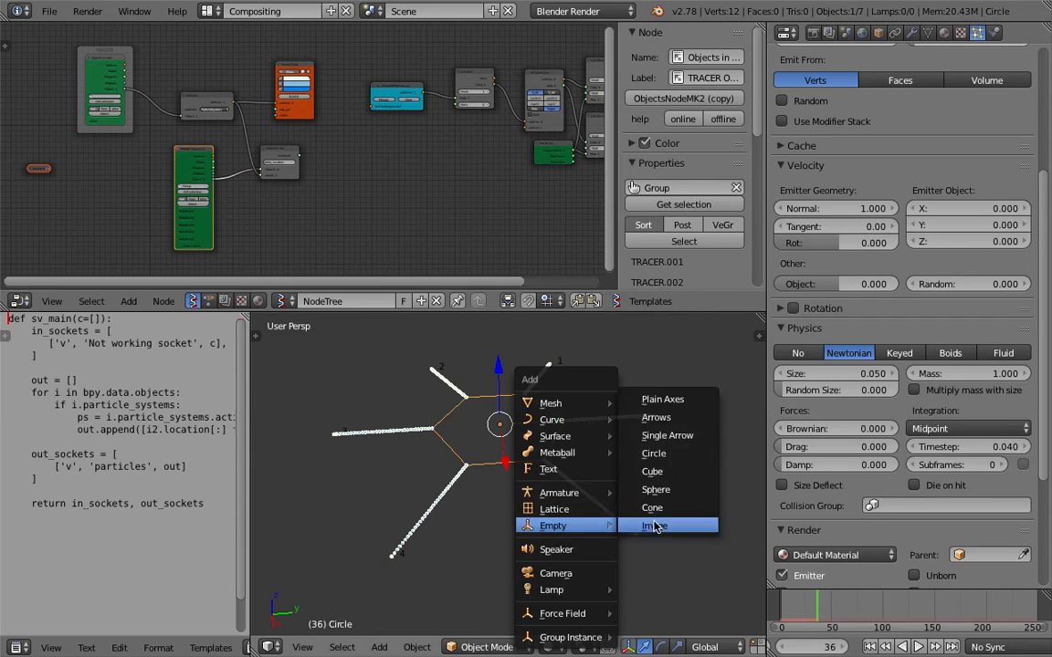
pyautogui.moveTo(589, 612)
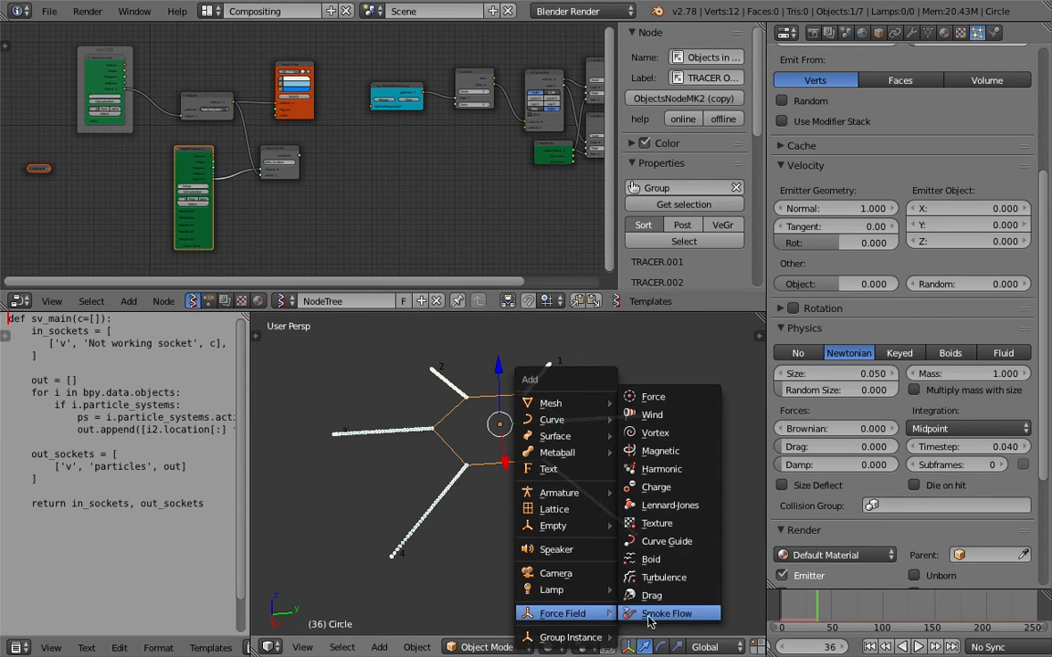
pyautogui.click(688, 579)
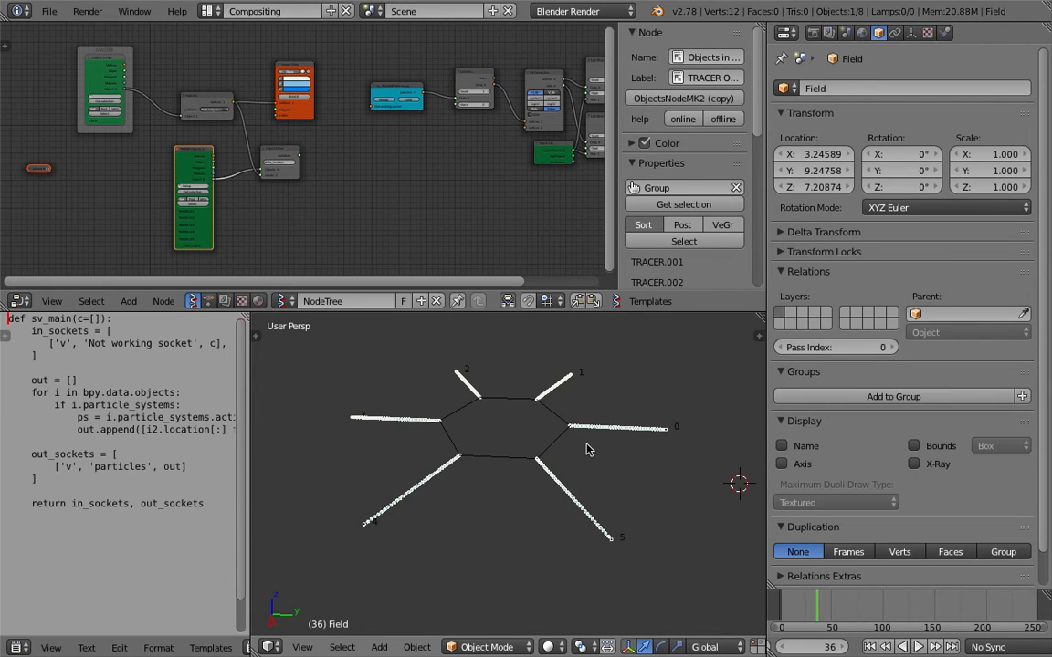
pyautogui.hotkey('alt', 'g')
pyautogui.press('s')
pyautogui.click(669, 468)
# Play the animation from the start to about frame 90 with the turbulence field, and save over the blend file.
pyautogui.click(869, 647)
pyautogui.click(920, 646)
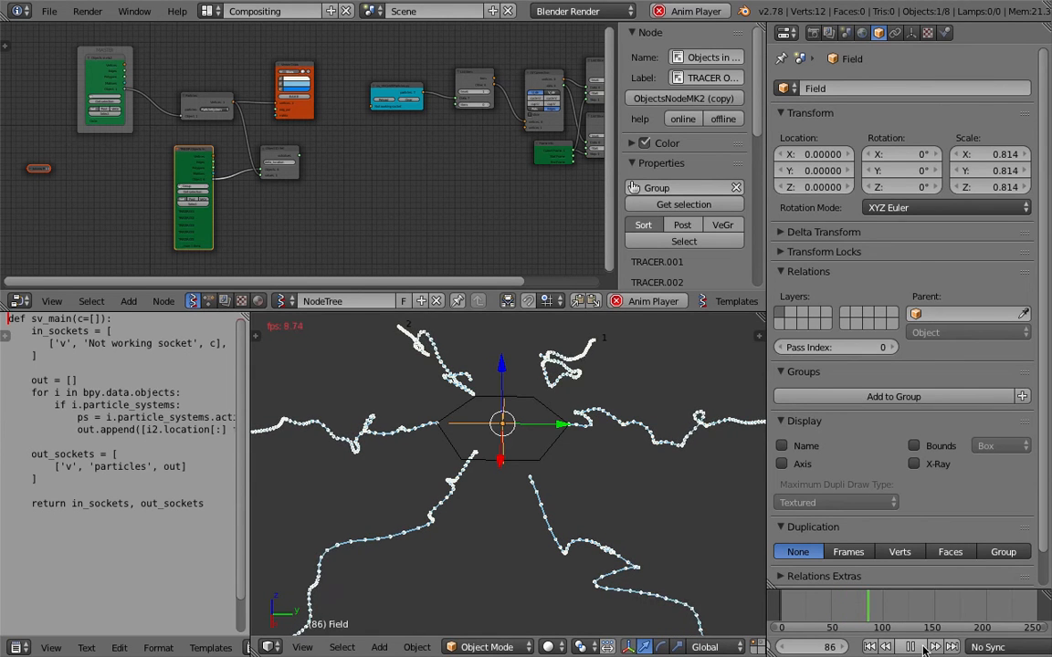
pyautogui.hotkey('alt', 'a')
pyautogui.moveTo(461, 430); pyautogui.dragTo(509, 503, button='middle')
pyautogui.hotkey('ctrl', 's')
pyautogui.click(542, 412)
# Merge the text editor area into the 3D viewport and save over the blend file.
pyautogui.moveTo(236, 312); pyautogui.dragTo(137, 384)
pyautogui.hotkey('ctrl', 's')
pyautogui.click(409, 459)
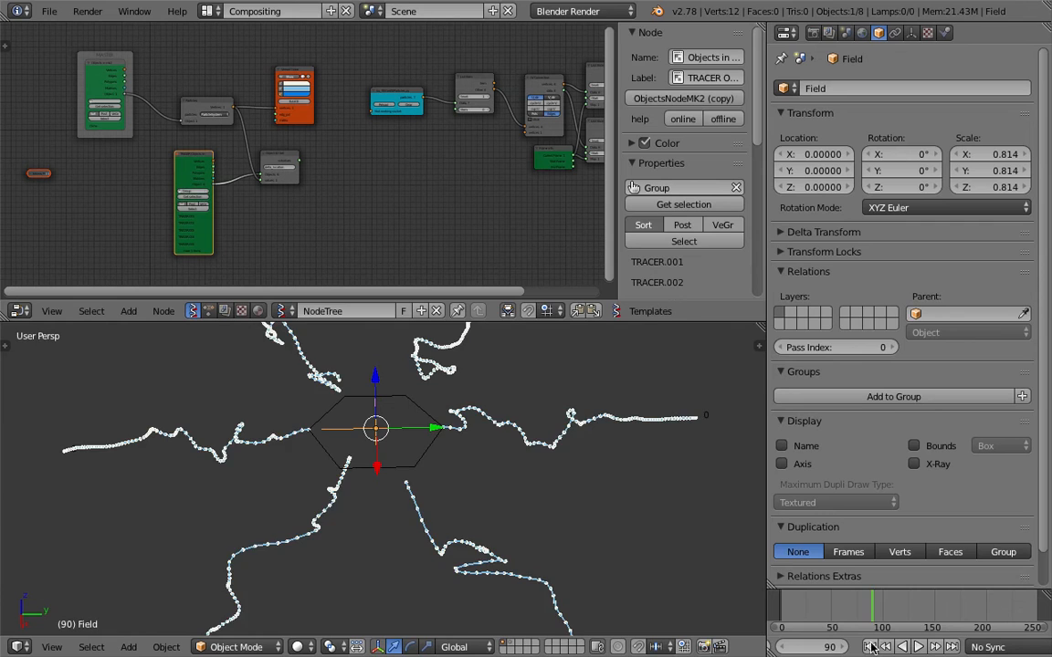
# Replay the animation from the start to frame 77 and save over the blend file.
pyautogui.click(870, 647)
pyautogui.click(917, 647)
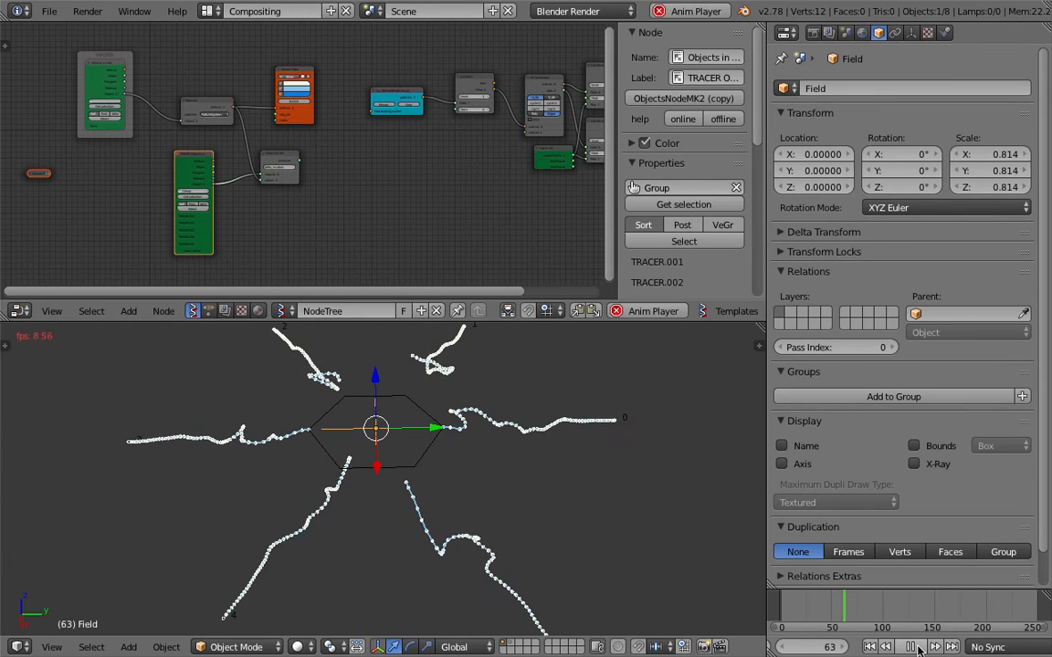
pyautogui.click(916, 646)
pyautogui.moveTo(420, 426); pyautogui.dragTo(333, 411, button='middle')
pyautogui.hotkey('ctrl', 's')
pyautogui.click(333, 411)
# Inspect the turbulent trails from a higher viewing angle and save over the blend file again.
pyautogui.moveTo(410, 470); pyautogui.dragTo(366, 461, button='middle')
pyautogui.scroll(-2, 1046, 458)
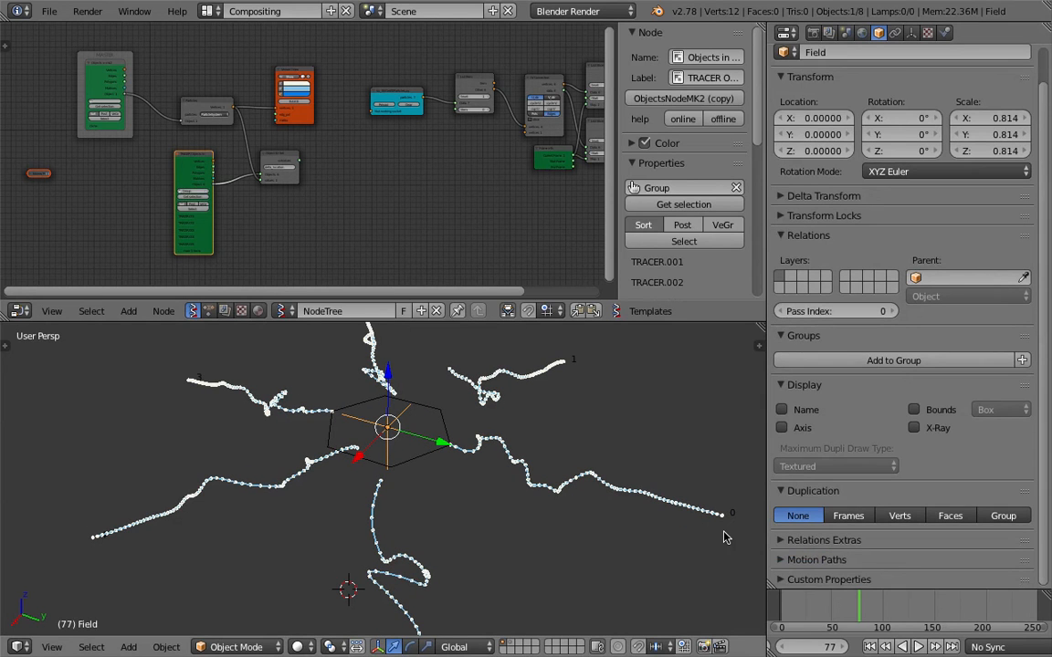
pyautogui.moveTo(467, 384); pyautogui.dragTo(392, 441, button='middle')
pyautogui.hotkey('ctrl', 's')
pyautogui.click(398, 443)
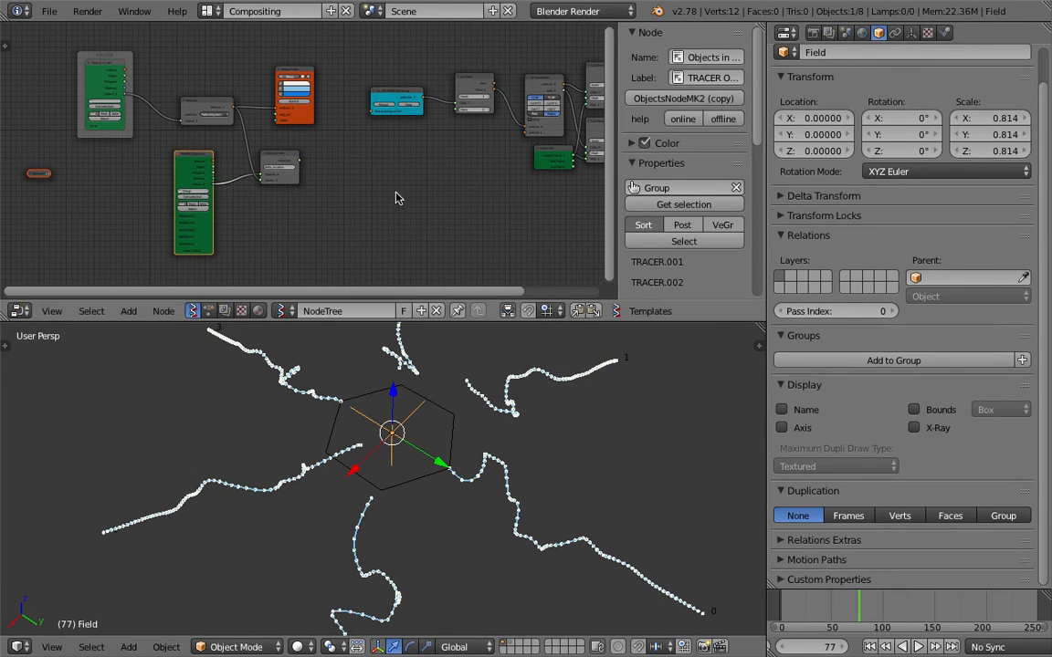
# Select the circle emitter and examine its particle Field Weights, Force Field Settings, Vertex Groups and Custom Properties.
pyautogui.rightClick(618, 364)
pyautogui.moveTo(1045, 266); pyautogui.dragTo(1048, 471)
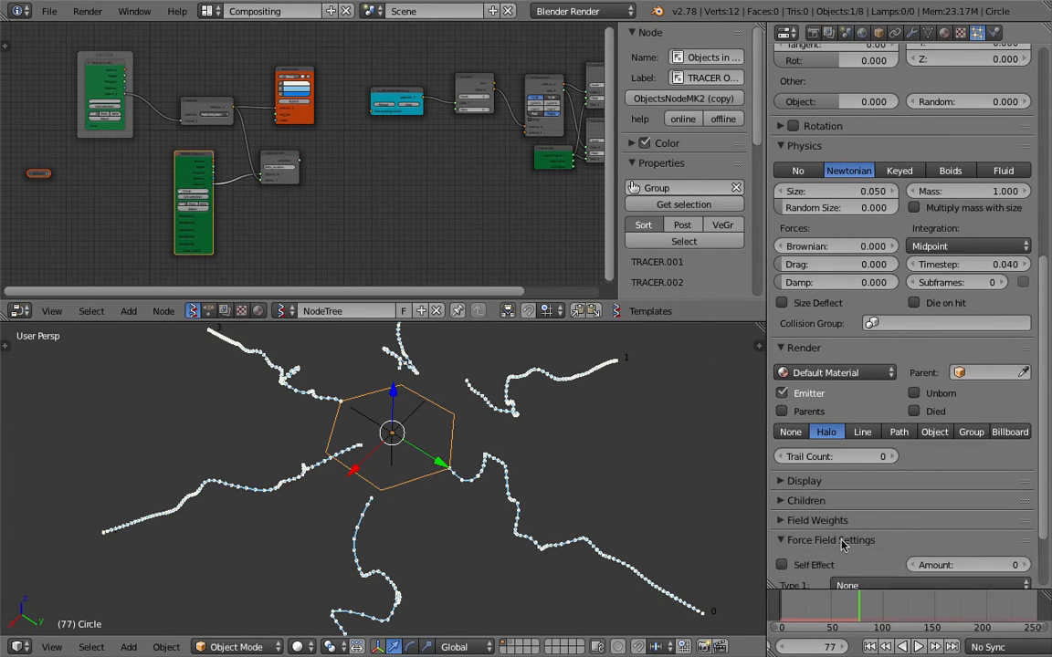
pyautogui.click(798, 560)
pyautogui.scroll(-1, 866, 446)
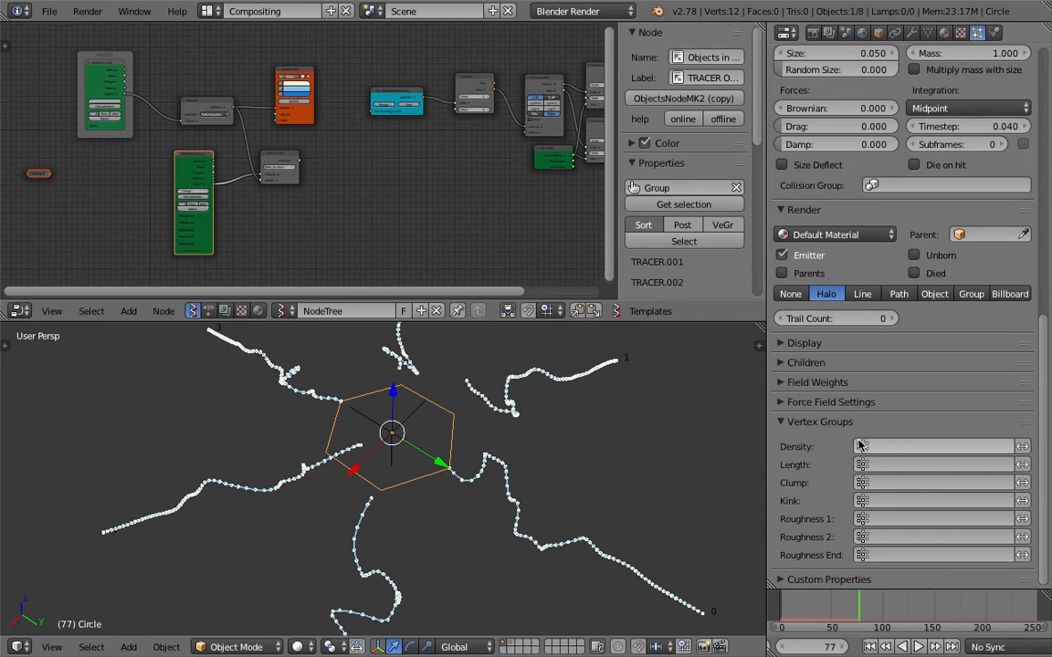
pyautogui.click(831, 402)
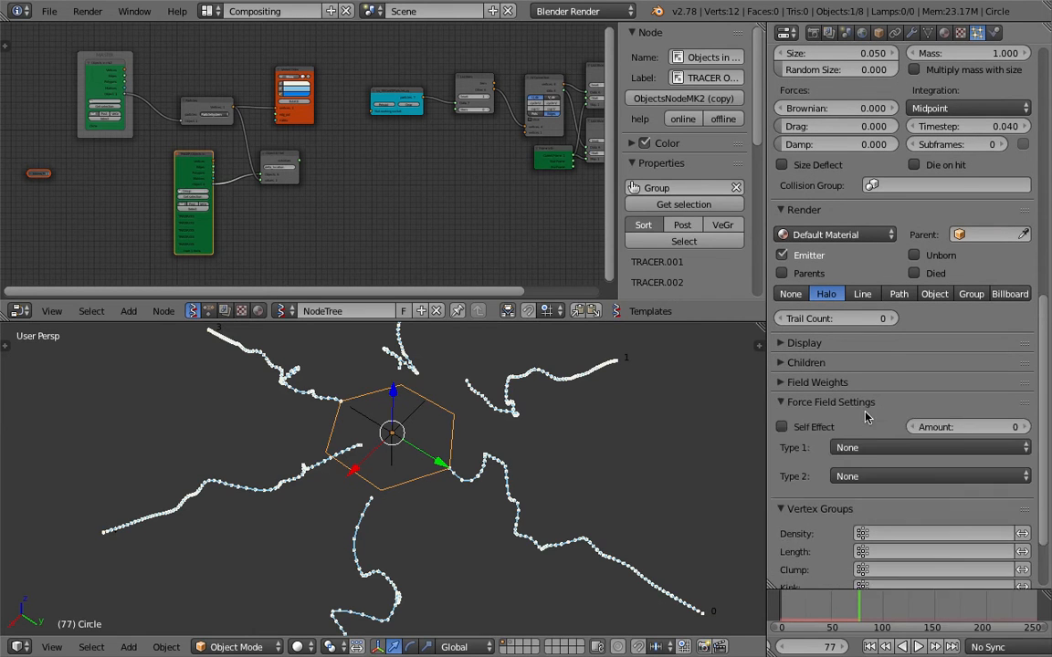
pyautogui.scroll(-3, 859, 392)
pyautogui.click(886, 362)
pyautogui.click(890, 342)
pyautogui.click(853, 297)
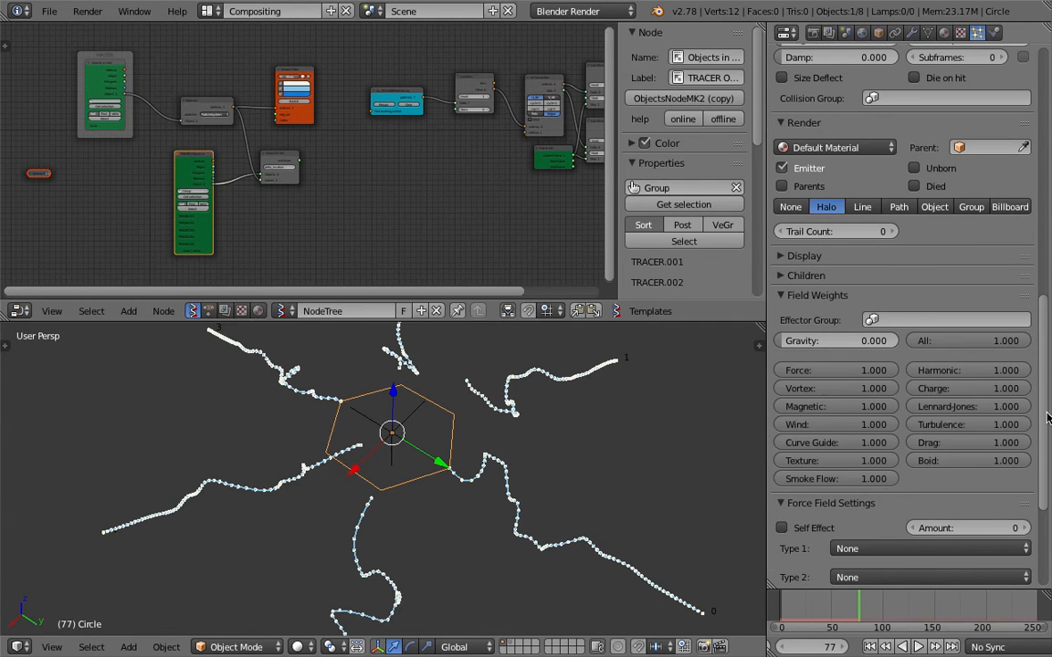
pyautogui.scroll(-5, 929, 540)
pyautogui.scroll(-1, 903, 562)
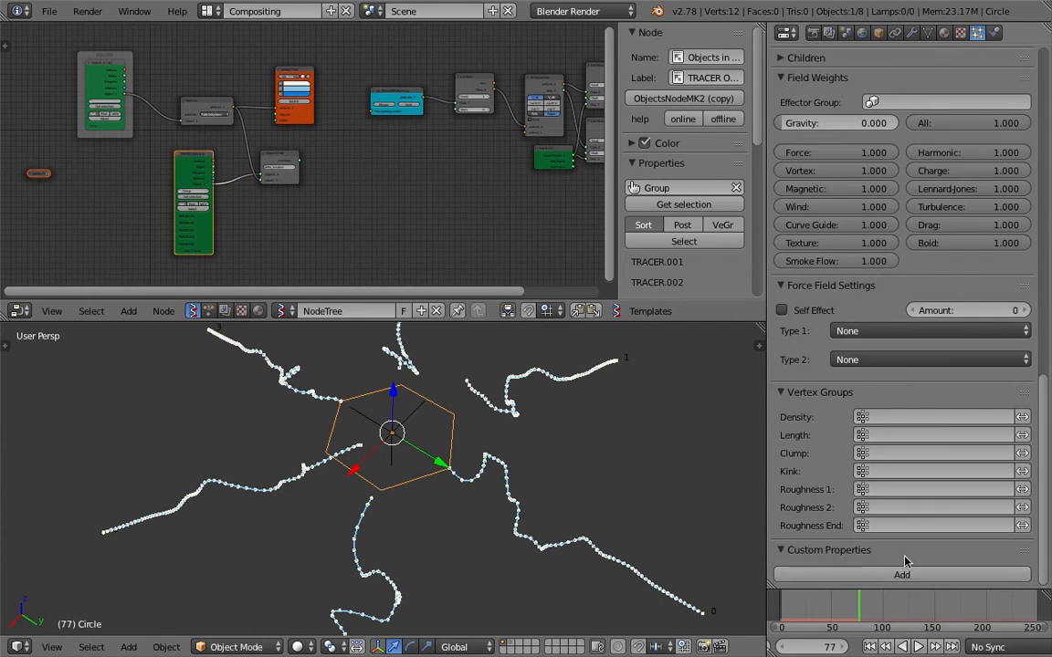
# Select the TRACER.002 object at the end of trail 1.
pyautogui.moveTo(511, 512); pyautogui.dragTo(525, 498, button='middle')
pyautogui.moveTo(472, 453); pyautogui.dragTo(572, 390, button='middle')
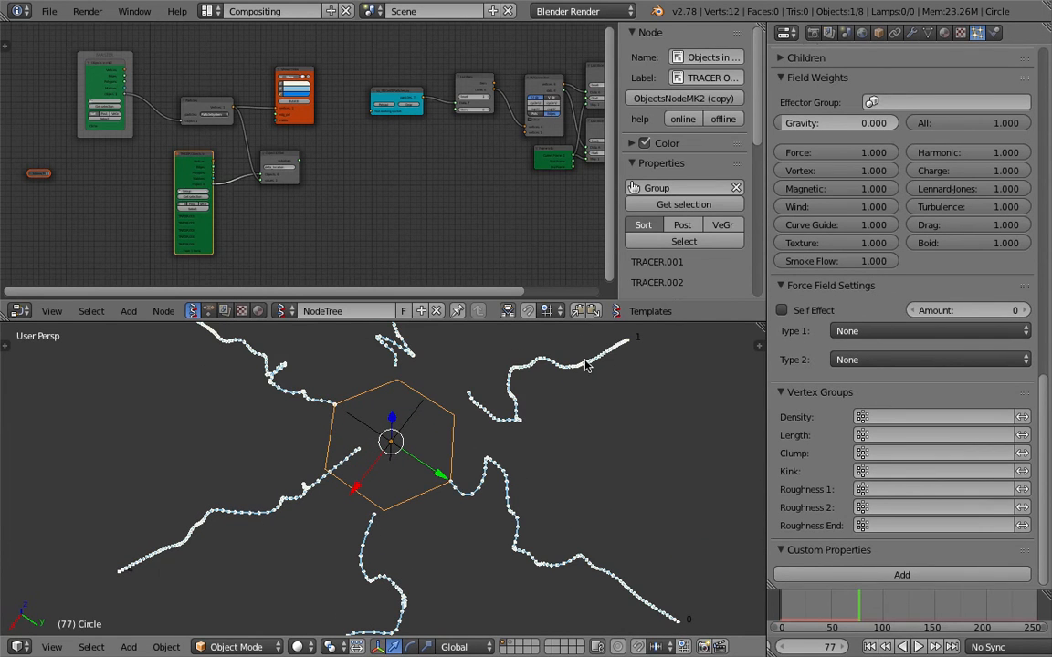
pyautogui.rightClick(629, 343)
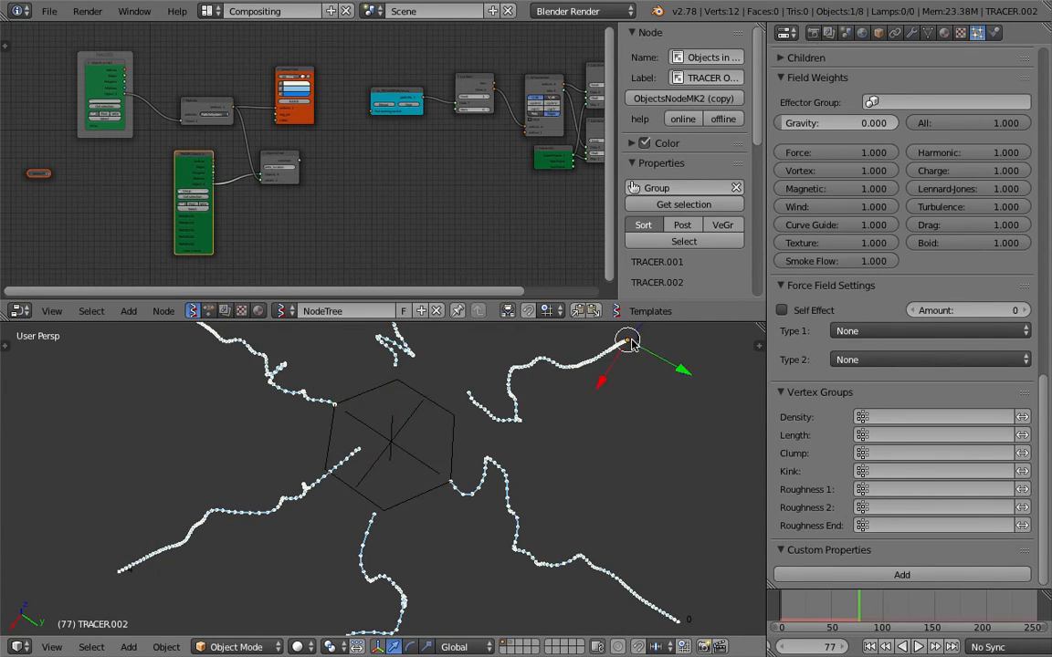
pyautogui.rightClick(631, 341)
pyautogui.rightClick(630, 340)
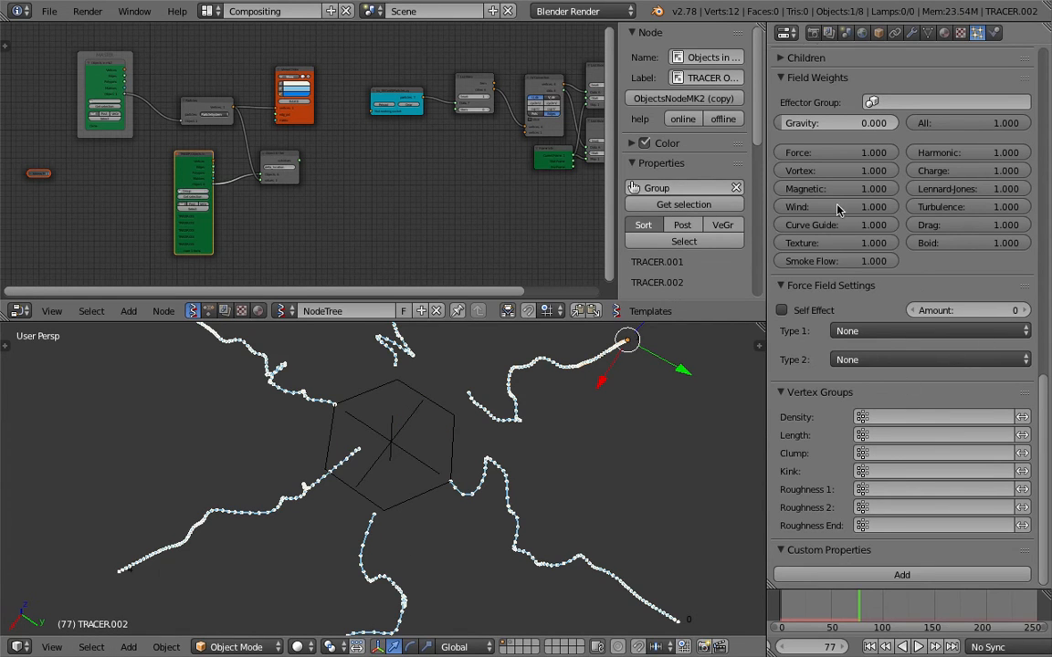
# Set the Turbulence field weight of TRACER.002's particle system to 0 and replay the animation from the start to frame 87.
pyautogui.moveTo(963, 207); pyautogui.dragTo(838, 206)
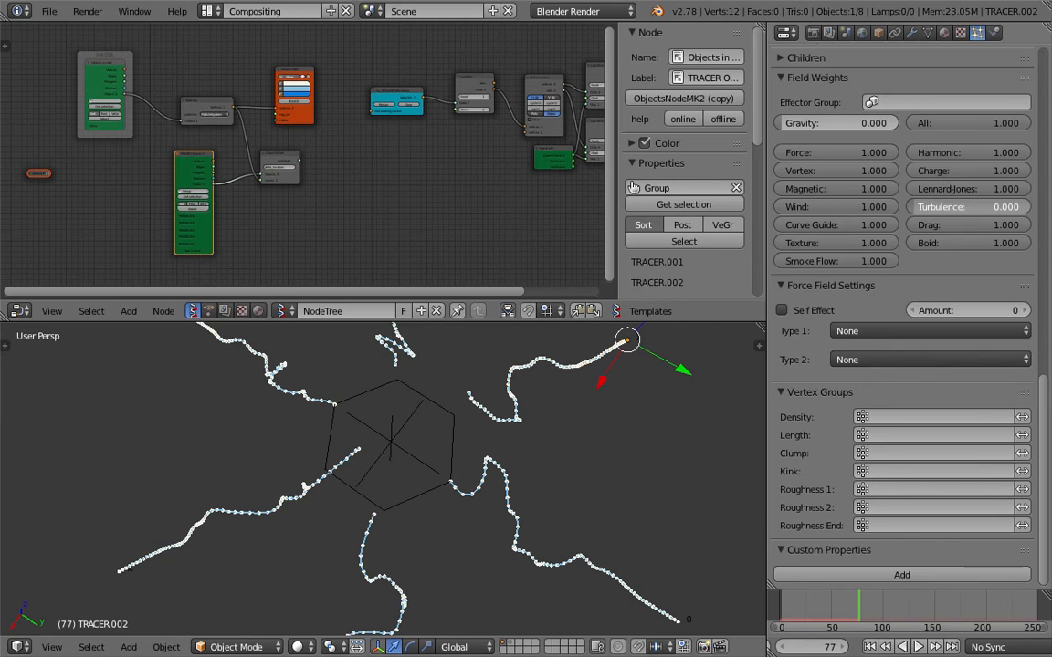
pyautogui.click(869, 647)
pyautogui.click(918, 646)
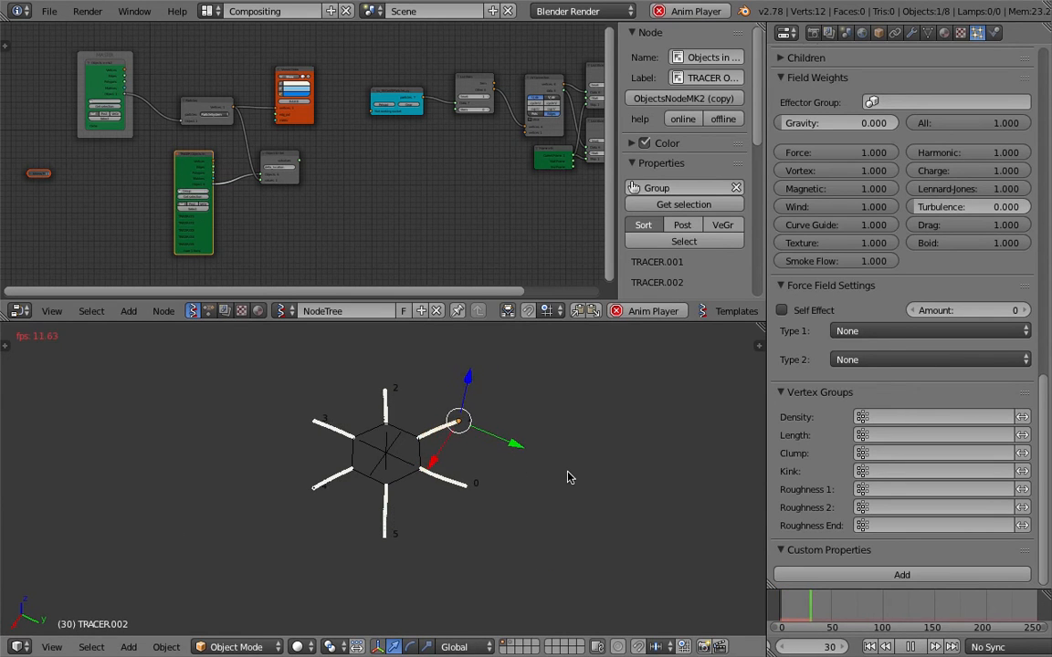
pyautogui.click(910, 648)
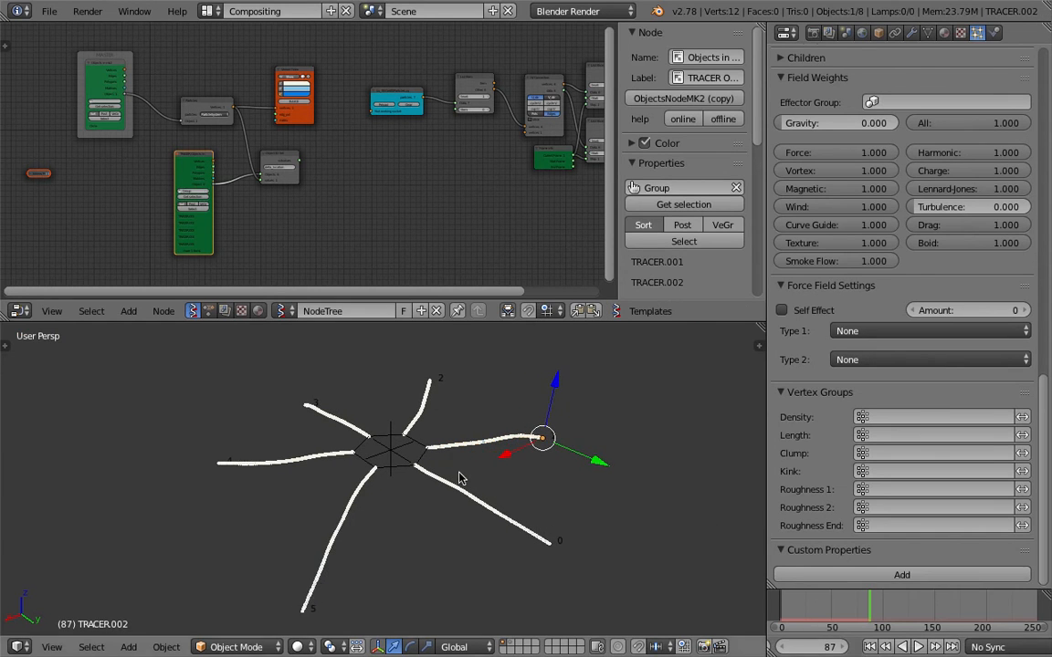
pyautogui.moveTo(456, 399); pyautogui.dragTo(420, 319, button='middle')
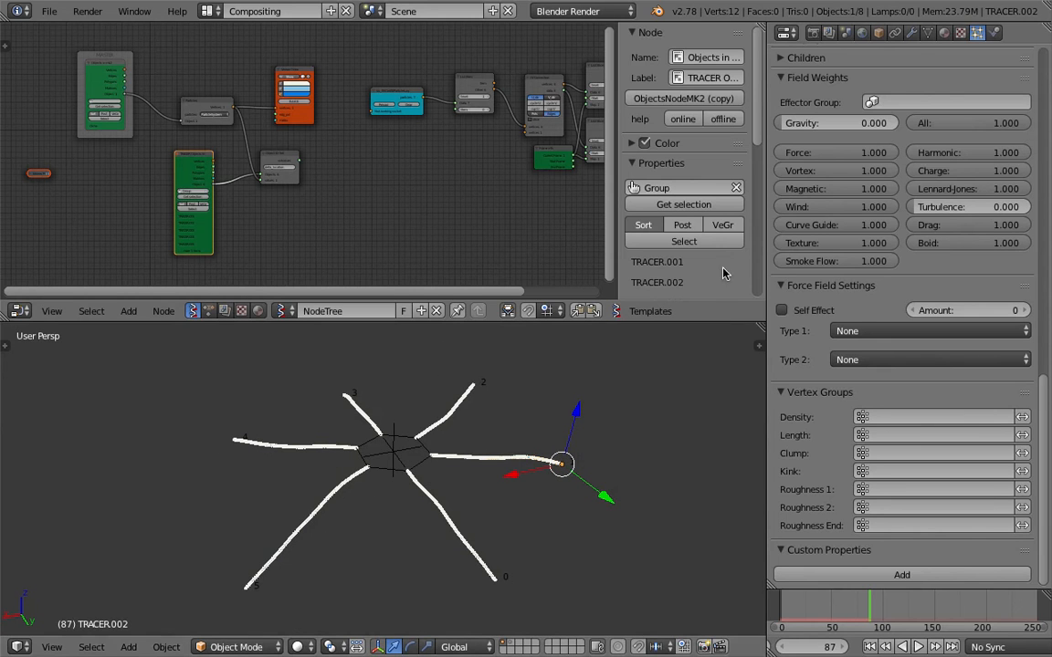
# Bring up TRACER.002's particle Emission settings and widen the properties area so they are easier to read.
pyautogui.scroll(15, 1047, 193)
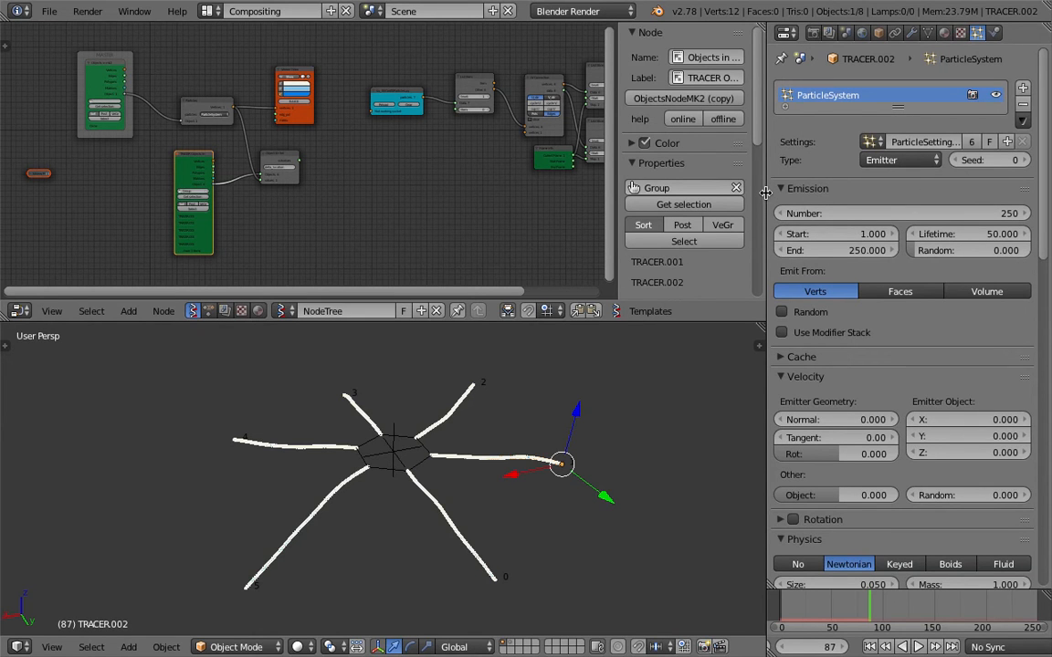
pyautogui.moveTo(767, 193); pyautogui.dragTo(724, 193)
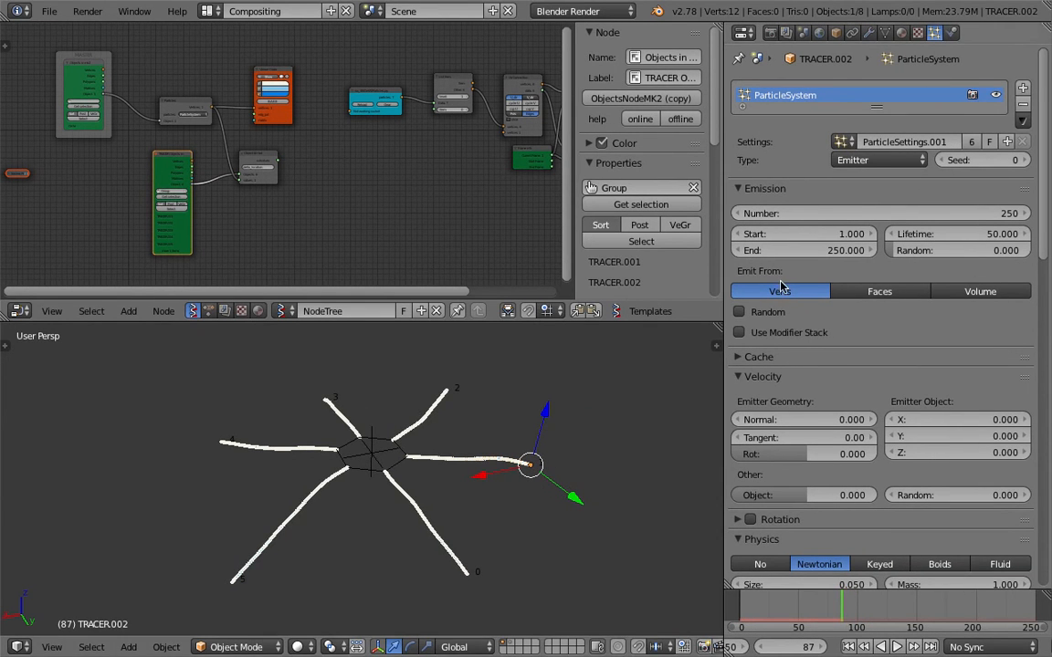
pyautogui.scroll(3, 546, 471)
pyautogui.scroll(-1, 628, 461)
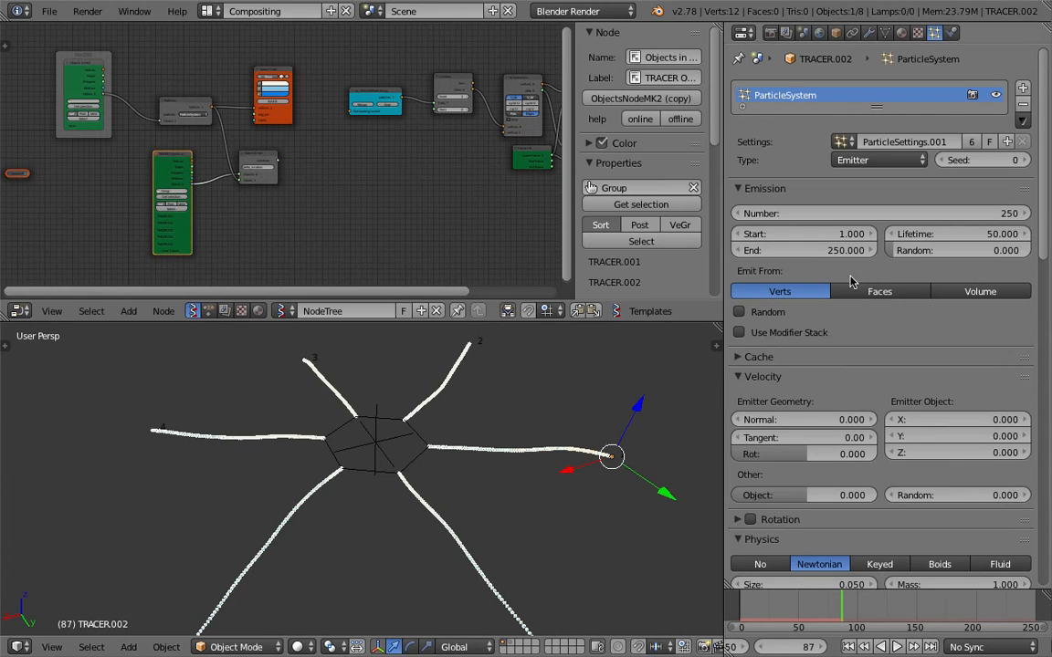
# Set the particle emission End to 150 and replay the animation from the start to frame 63.
pyautogui.click(819, 250)
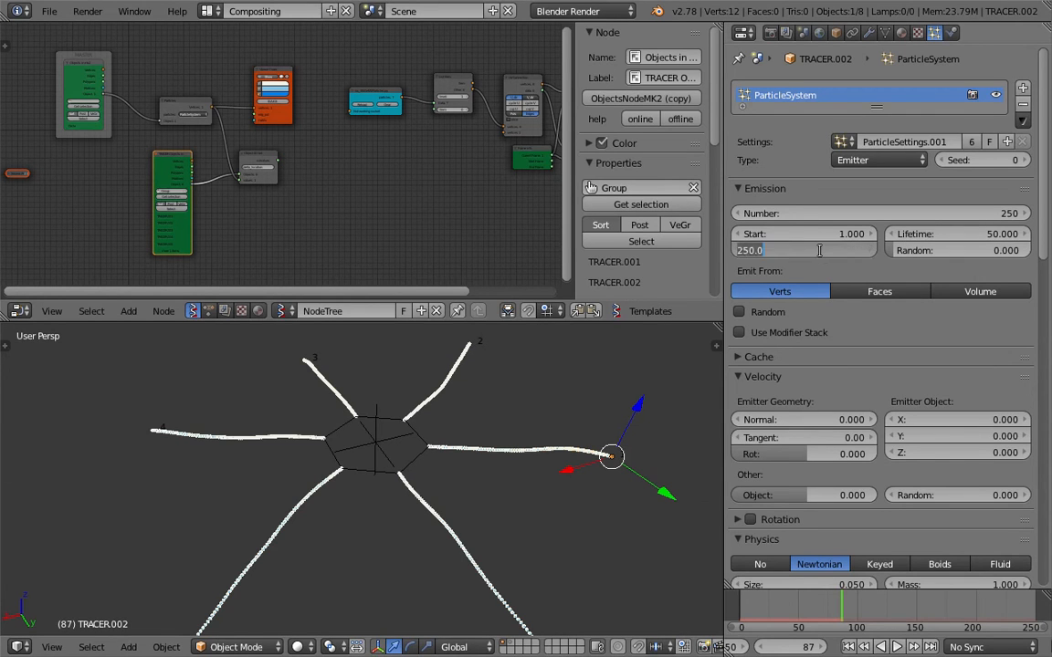
pyautogui.write('150')
pyautogui.press('Return')
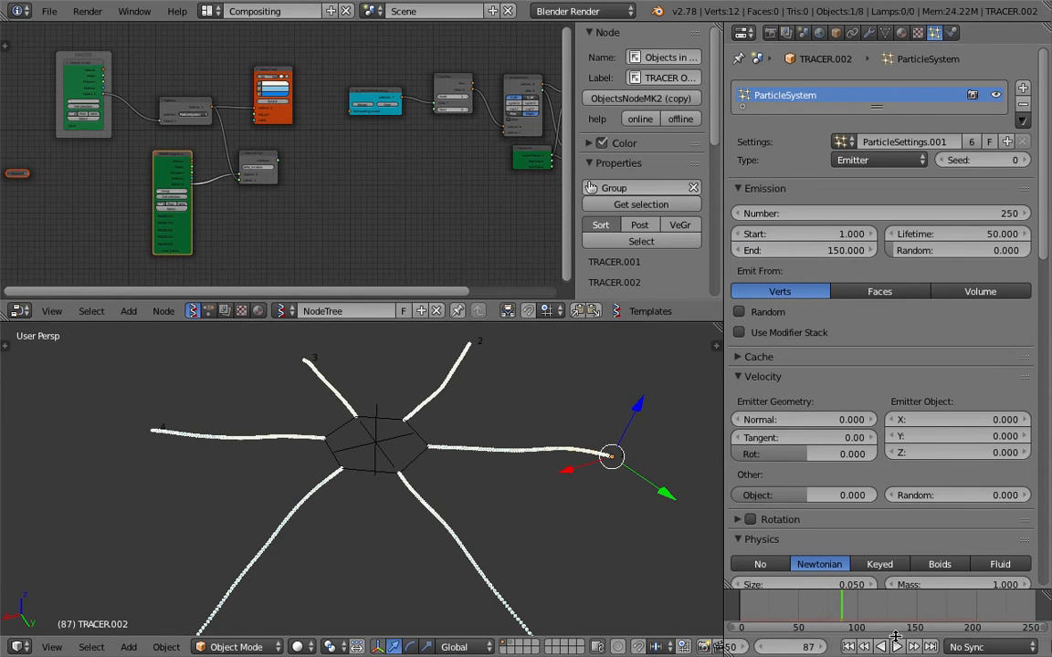
pyautogui.click(848, 647)
pyautogui.click(898, 647)
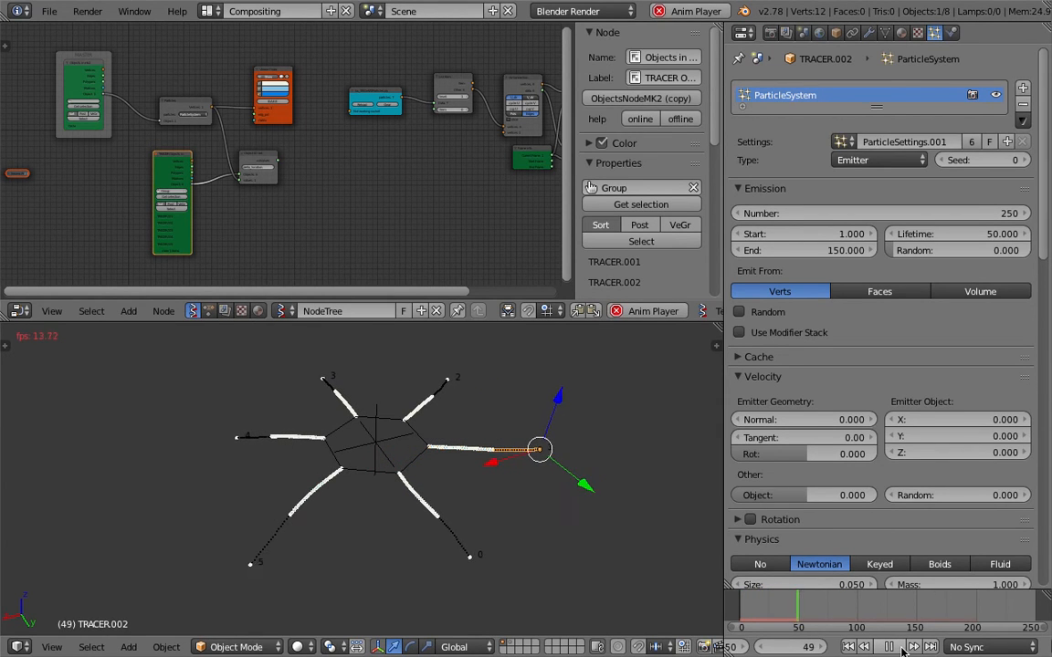
pyautogui.click(900, 647)
pyautogui.moveTo(496, 497); pyautogui.dragTo(499, 522, button='middle')
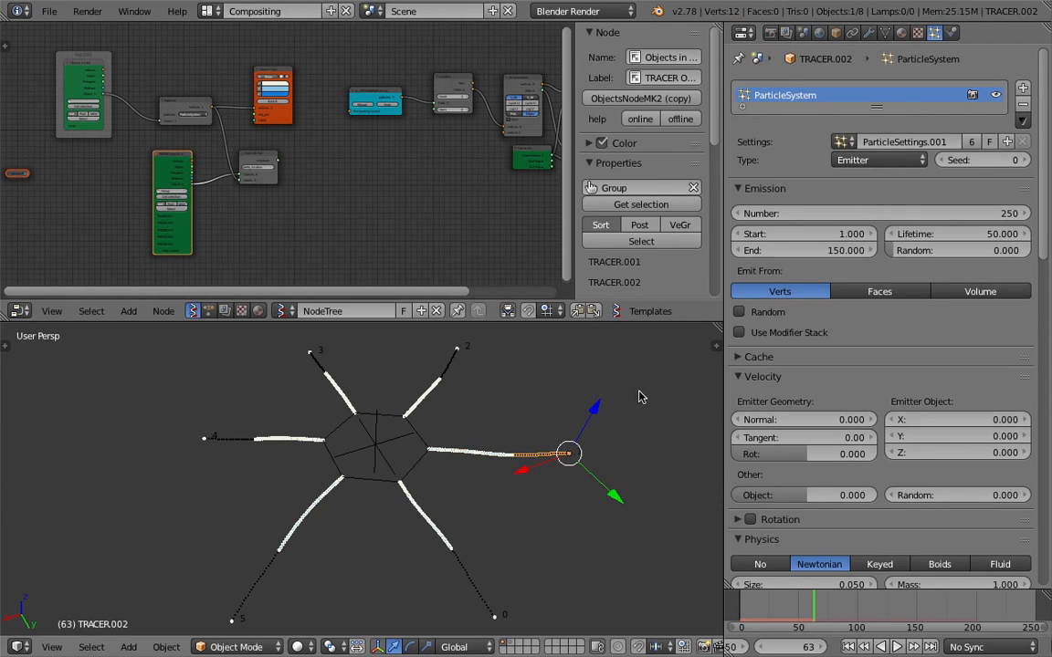
# Set the particle emission End to 250.
pyautogui.click(799, 251)
pyautogui.write('250')
pyautogui.press('Return')
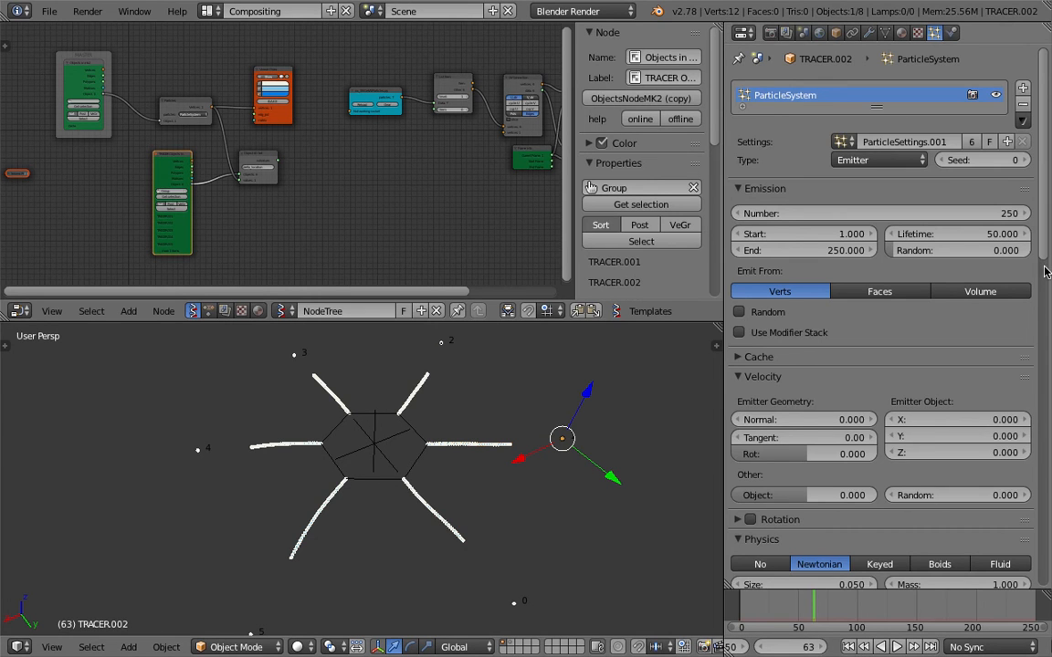
# Replay the animation to frame 23 and save over the blend file.
pyautogui.scroll(-20, 847, 315)
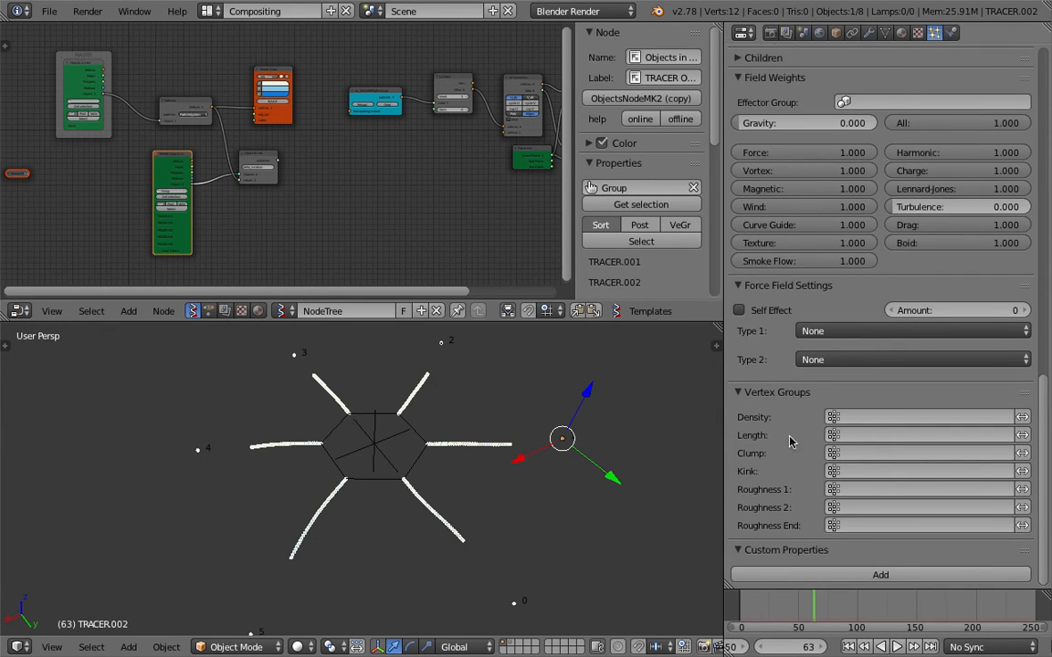
pyautogui.click(898, 648)
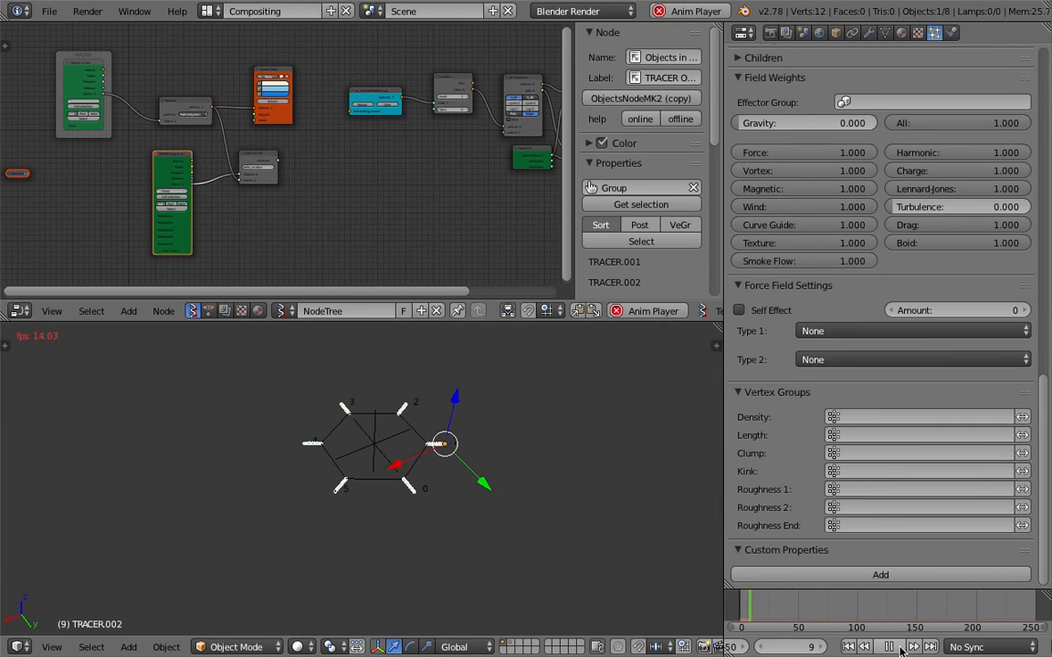
pyautogui.click(899, 647)
pyautogui.moveTo(458, 513); pyautogui.dragTo(535, 468, button='middle')
pyautogui.hotkey('ctrl', 's')
pyautogui.click(530, 473)
# Select the turbulence Field object at the circle's center and set its force field Strength to 20.
pyautogui.moveTo(427, 440); pyautogui.dragTo(339, 441, button='middle')
pyautogui.rightClick(366, 437)
pyautogui.scroll(2, 420, 431)
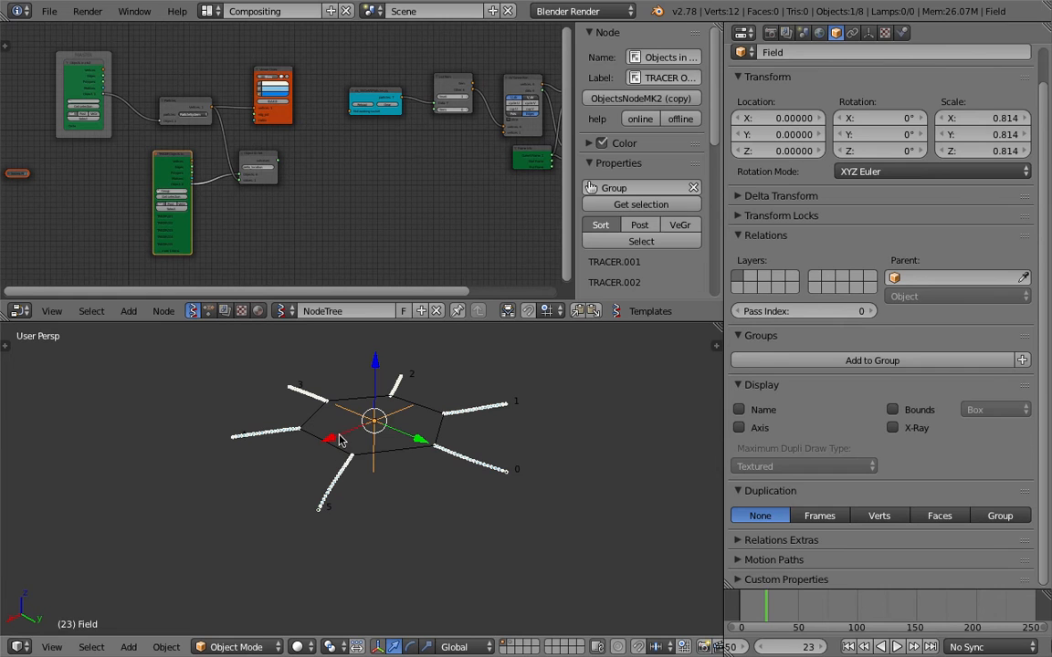
pyautogui.click(901, 34)
pyautogui.click(809, 205)
pyautogui.write('20')
pyautogui.press('Return')
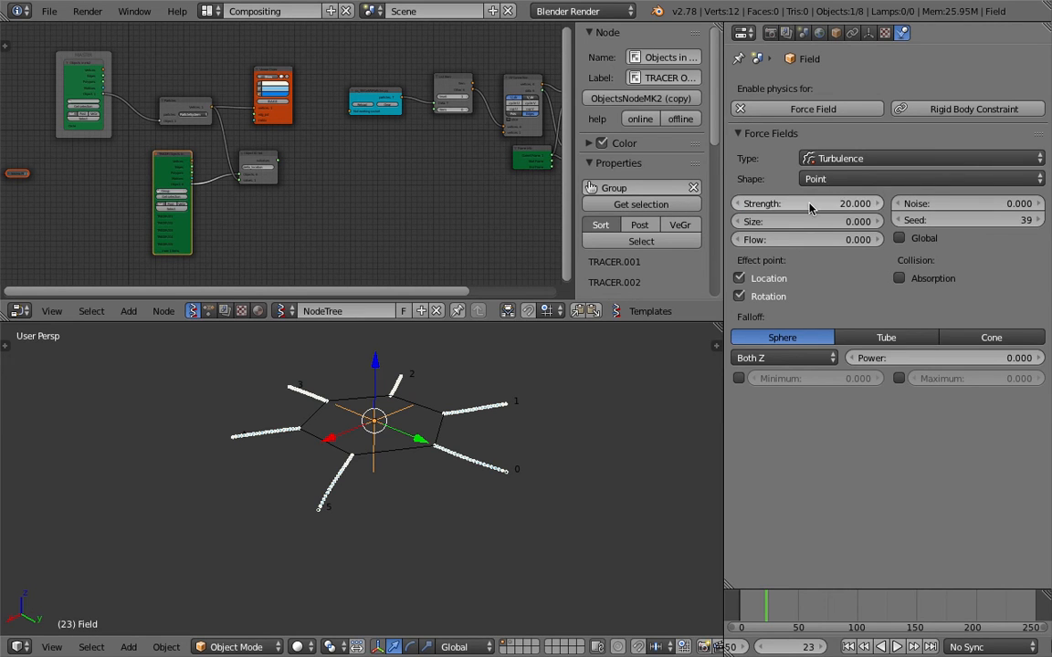
# Replay the animation from the start past frame 70, inspect the trails and save over the blend file.
pyautogui.click(848, 647)
pyautogui.click(896, 647)
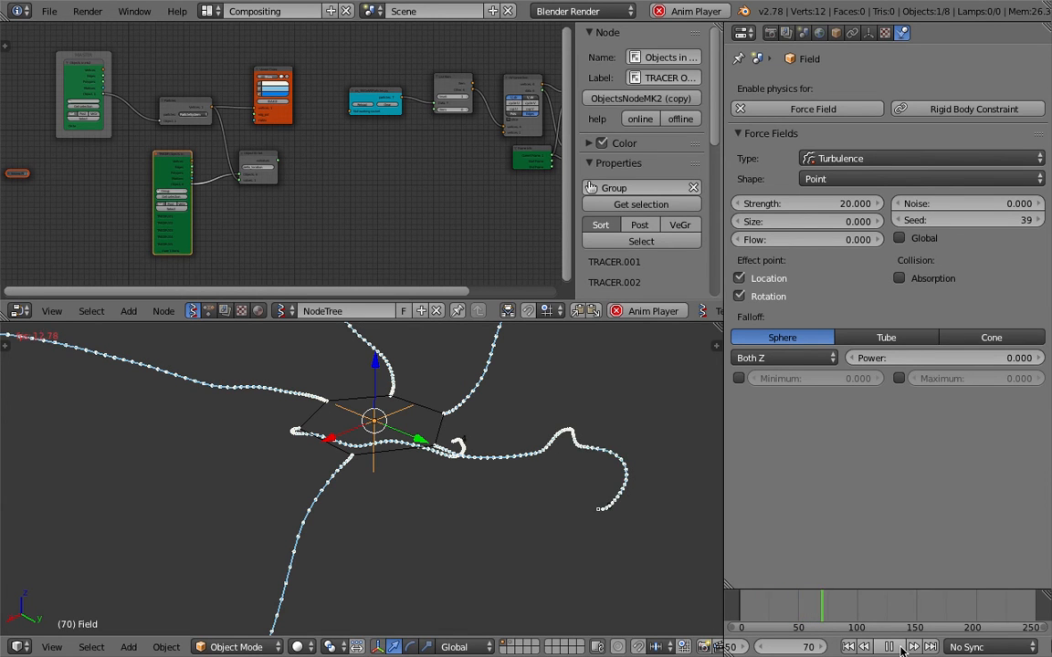
pyautogui.hotkey('alt', 'a')
pyautogui.moveTo(465, 457); pyautogui.dragTo(551, 465, button='middle')
pyautogui.moveTo(449, 436); pyautogui.dragTo(595, 490, button='middle')
pyautogui.hotkey('ctrl', 's')
pyautogui.click(461, 447)
# Replay the animation from the start to about frame 26 and return to the first frame.
pyautogui.click(846, 647)
pyautogui.click(893, 648)
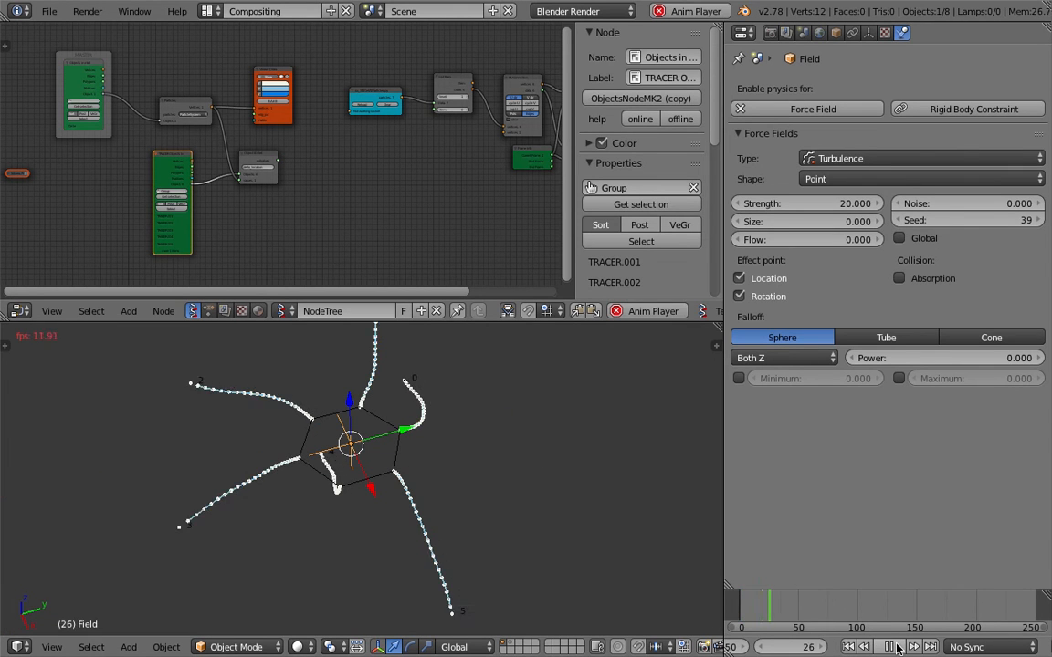
pyautogui.click(897, 647)
pyautogui.click(850, 647)
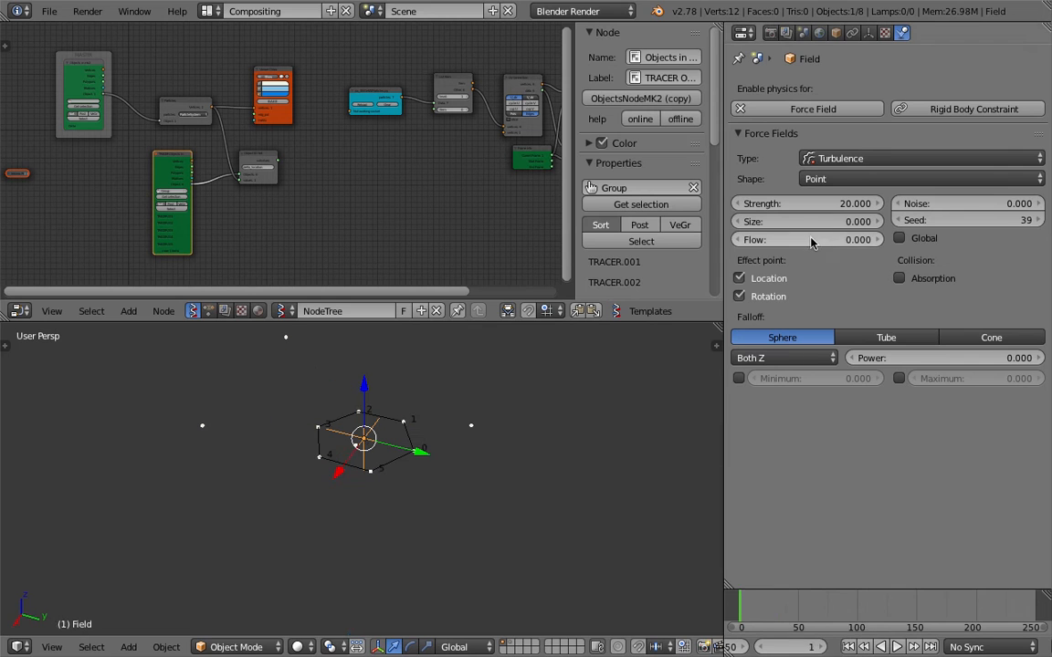
# Set the turbulence field's Flow to 10 and Strength to 5, and play the animation to frame 166.
pyautogui.moveTo(811, 240); pyautogui.dragTo(839, 241)
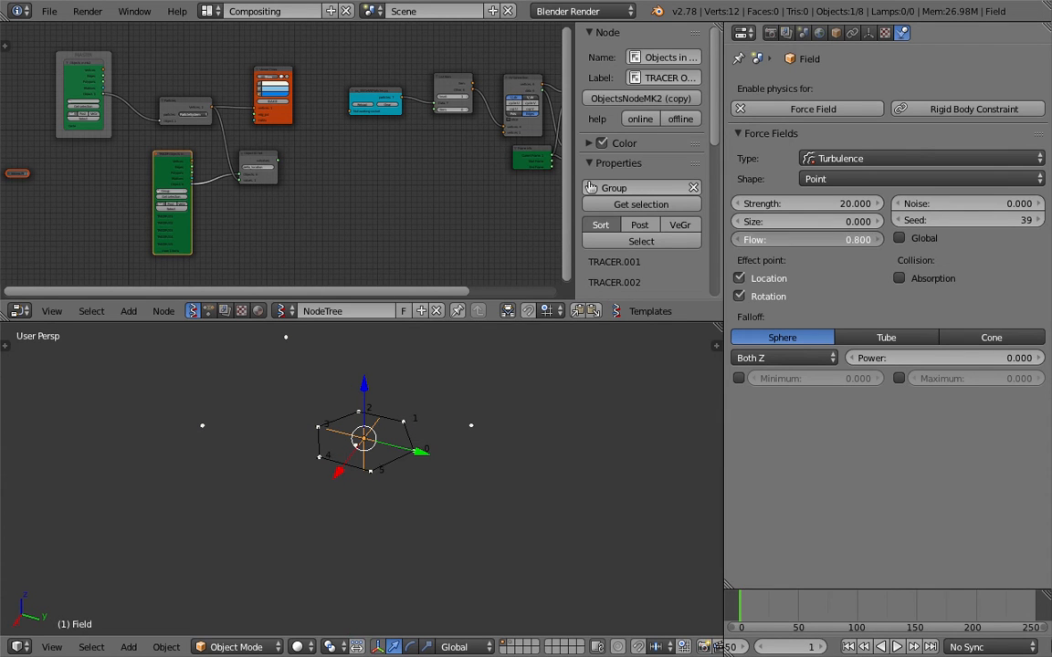
pyautogui.click(822, 204)
pyautogui.write('1')
pyautogui.press('Return')
pyautogui.click(808, 204)
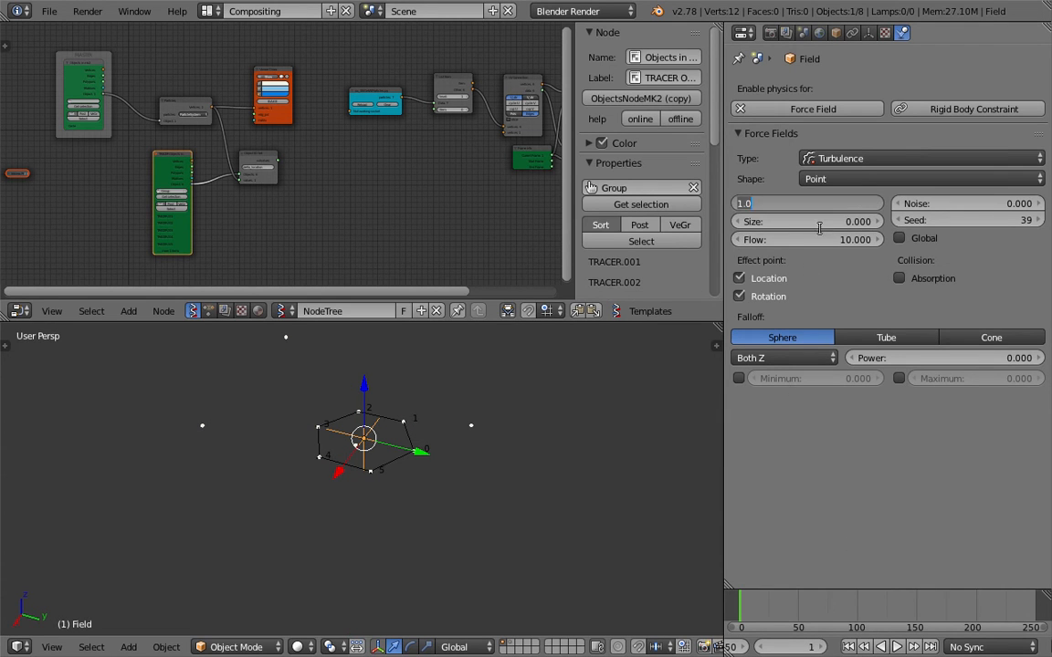
pyautogui.write('5')
pyautogui.press('Return')
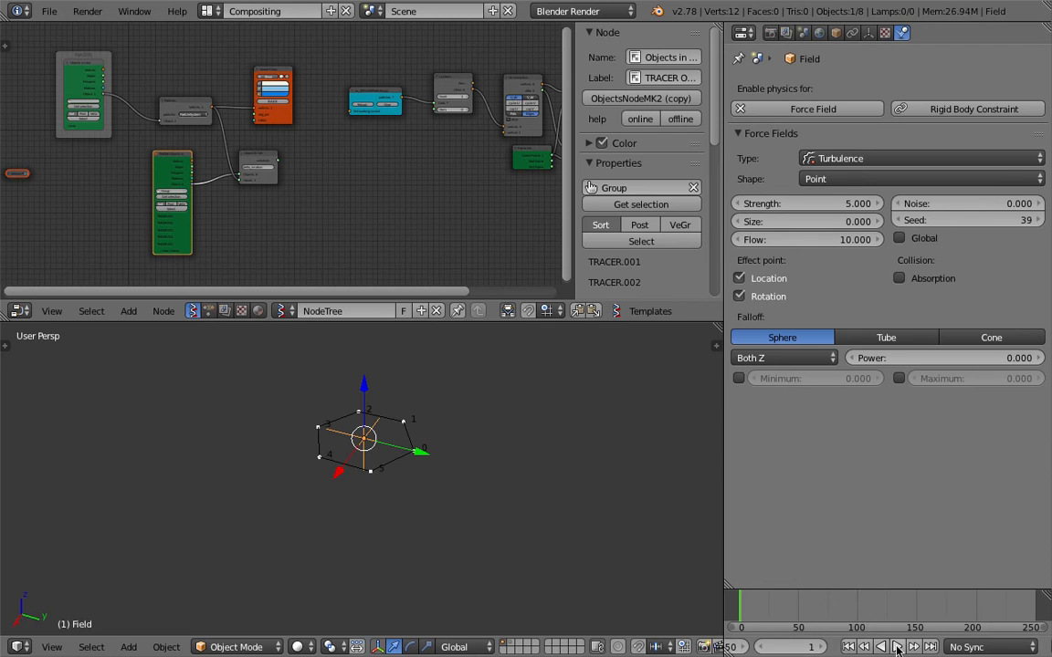
pyautogui.click(895, 647)
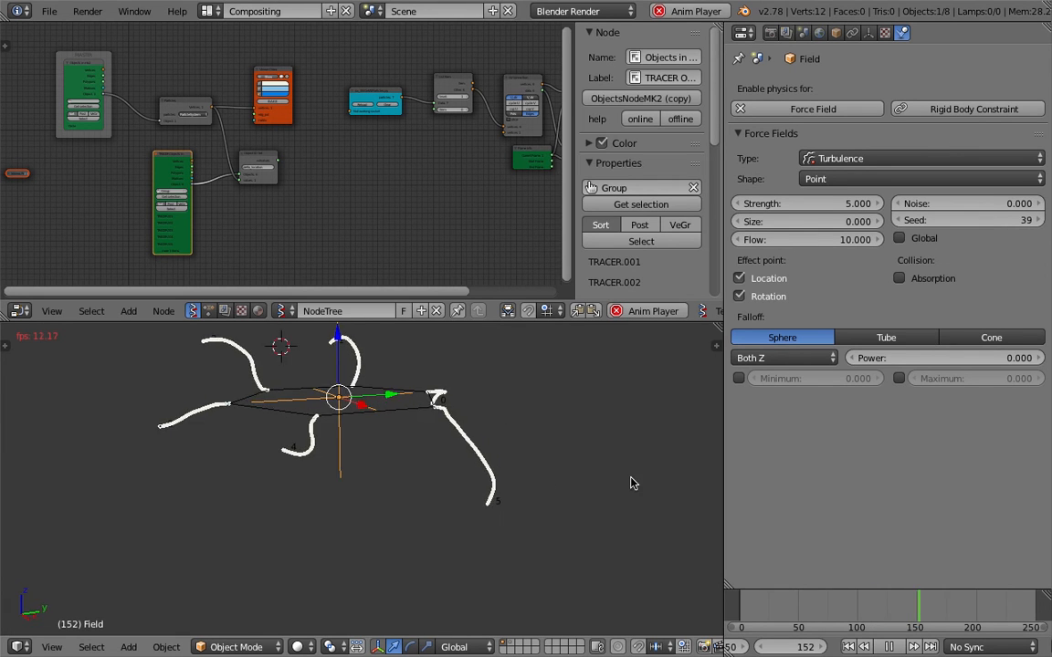
pyautogui.click(887, 646)
# Set the turbulence field's Flow to 0 and Noise to 10, and replay the animation from the start to frame 101.
pyautogui.moveTo(821, 239); pyautogui.dragTo(749, 239)
pyautogui.moveTo(955, 206); pyautogui.dragTo(994, 206)
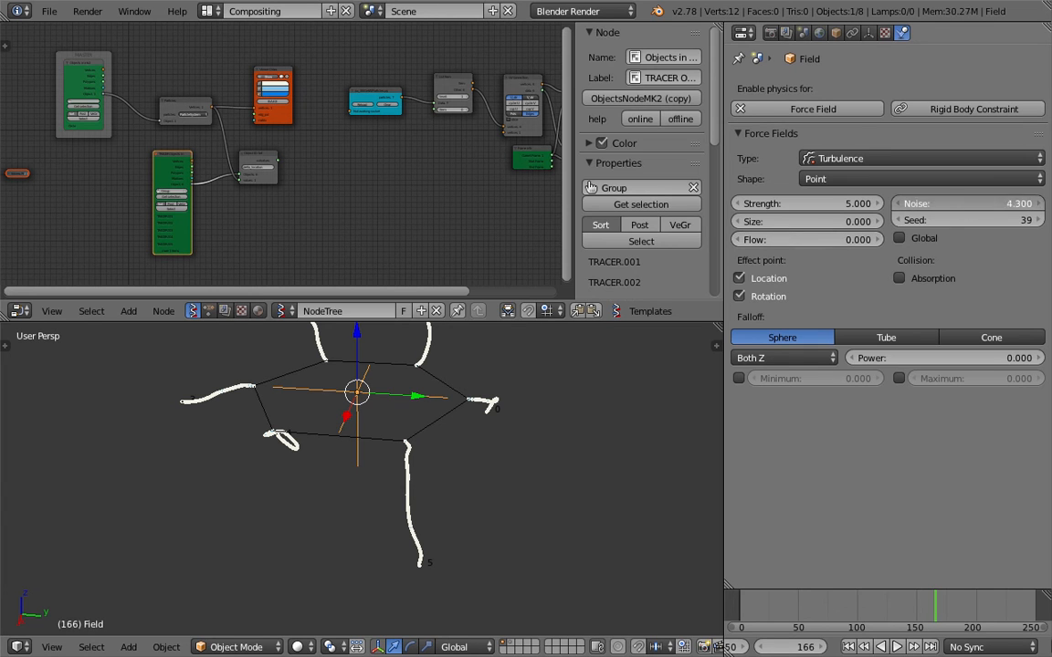
pyautogui.click(847, 647)
pyautogui.click(897, 647)
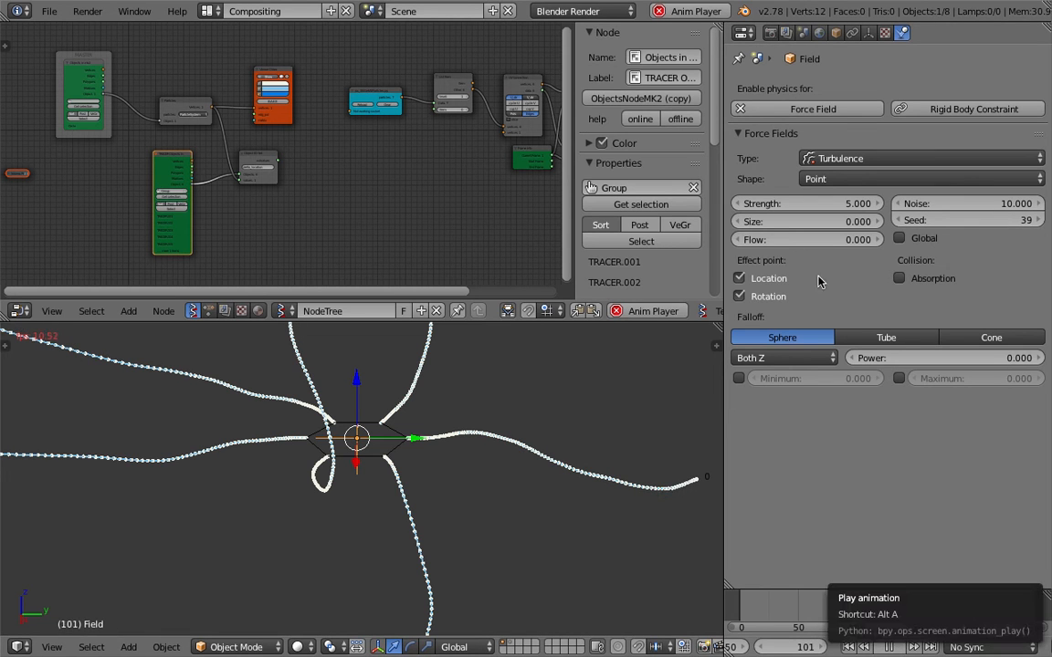
pyautogui.click(895, 649)
# Set the turbulence field's Strength to 2 and replay the animation from the start past frame 78.
pyautogui.click(807, 204)
pyautogui.write('2')
pyautogui.press('Return')
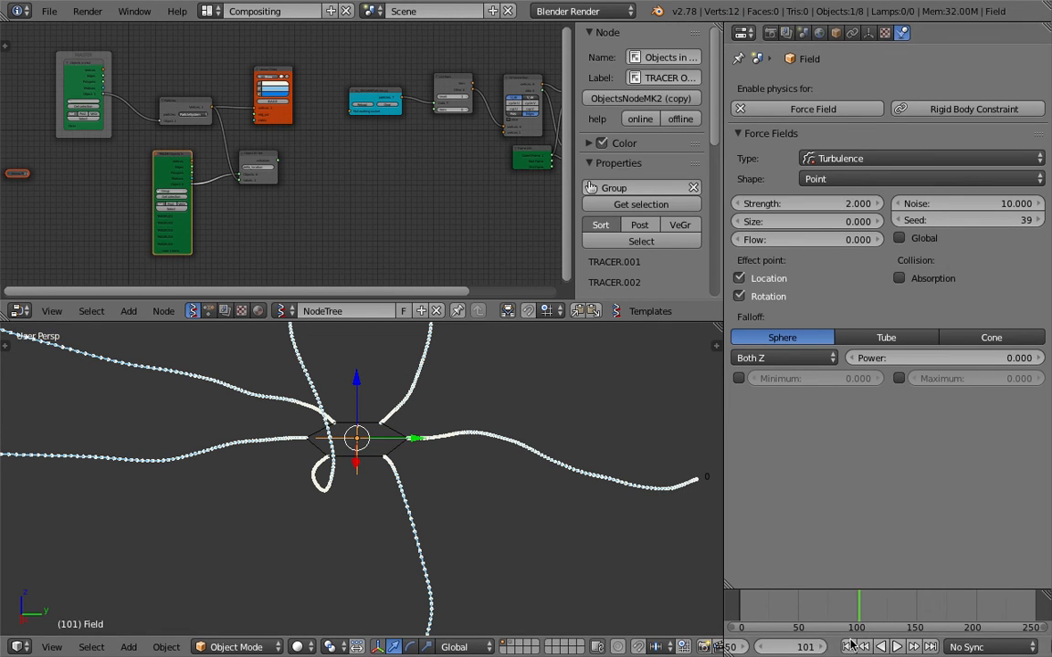
pyautogui.hotkey('shift', 'Left')
pyautogui.click(892, 647)
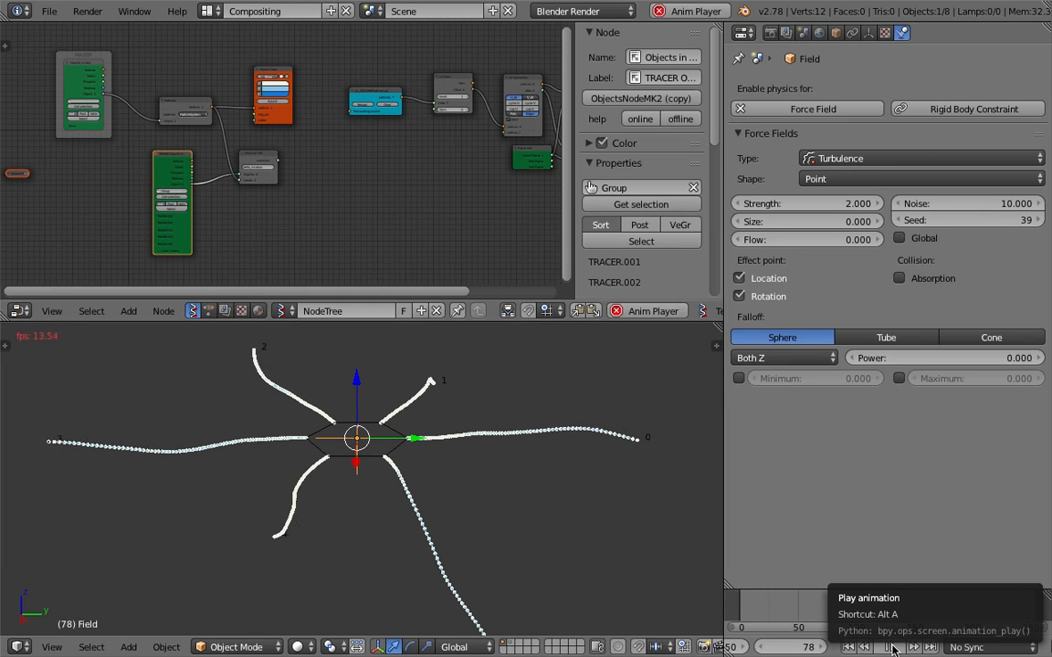
pyautogui.click(893, 647)
# Replay the animation from the start to frame 23 with the current turbulence settings.
pyautogui.click(960, 203)
pyautogui.press('Escape')
pyautogui.click(849, 647)
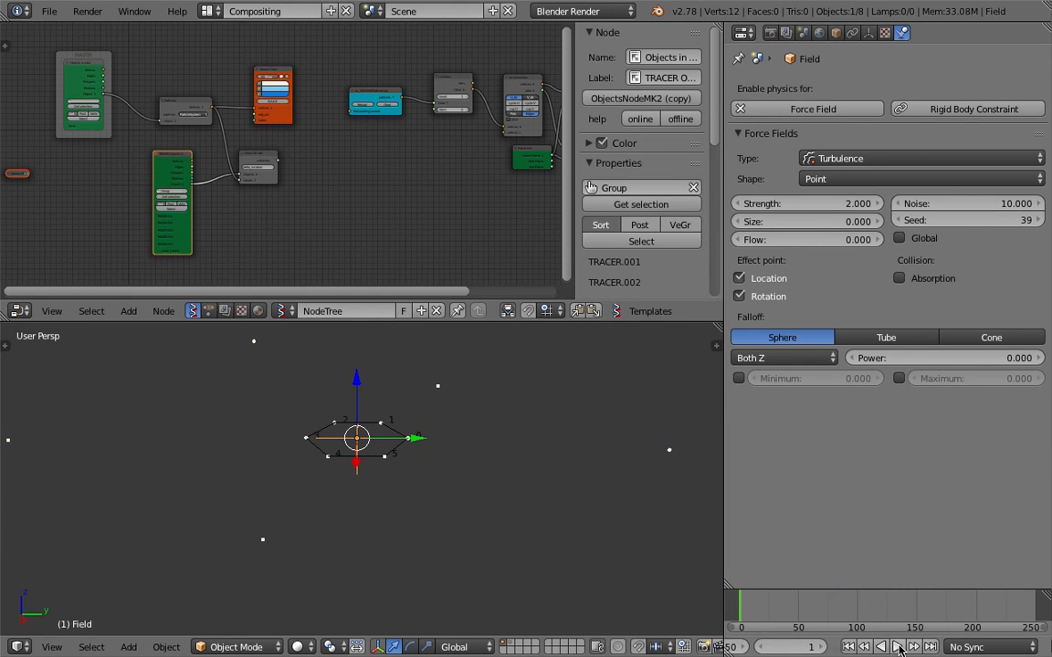
pyautogui.click(897, 648)
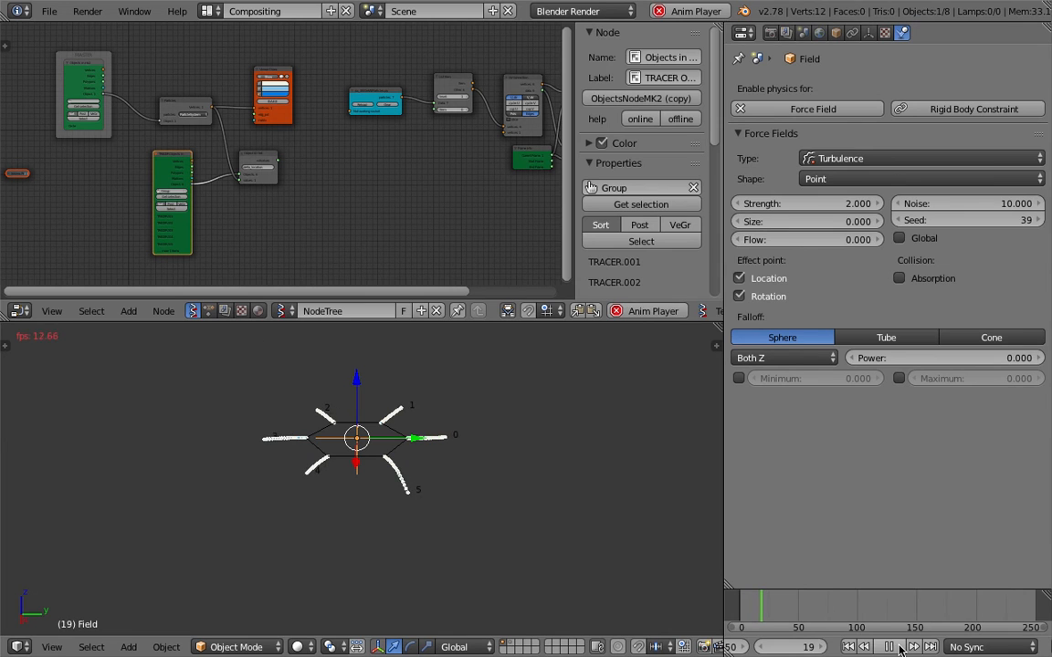
pyautogui.click(892, 648)
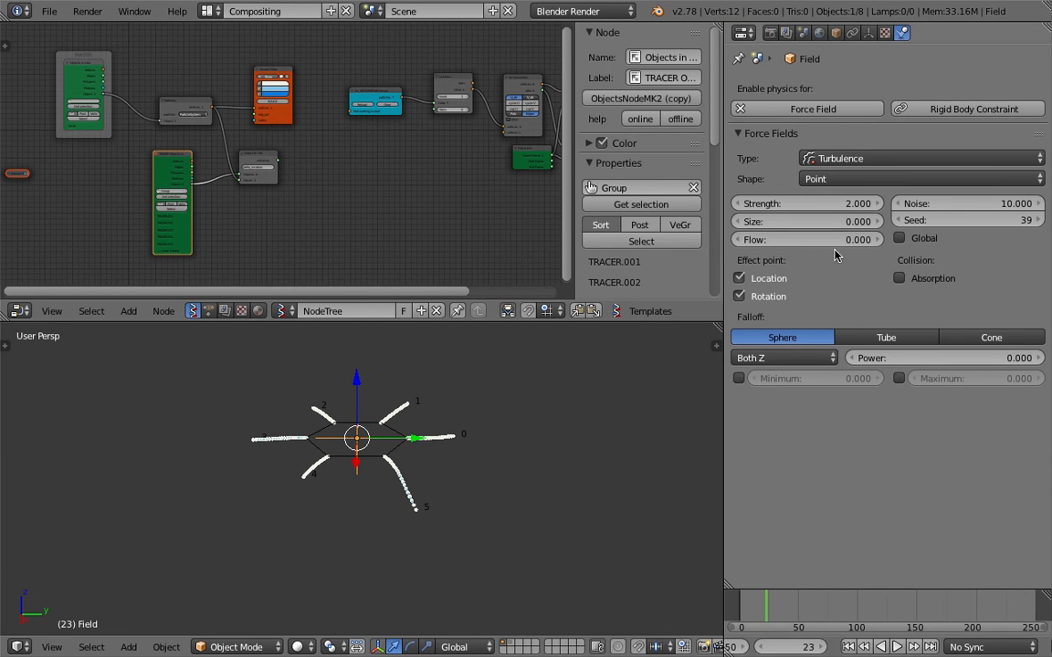
# Set the turbulence field's Flow to 1.7, play the animation from the start to about frame 141 and return to frame 1.
pyautogui.click(849, 648)
pyautogui.click(897, 648)
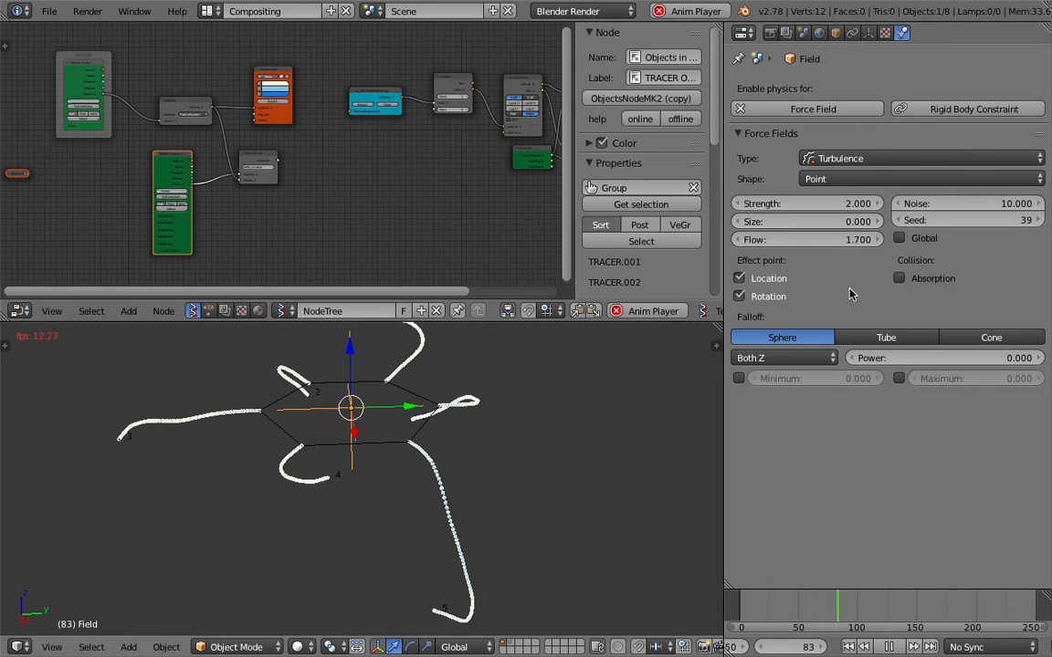
pyautogui.moveTo(485, 432); pyautogui.dragTo(413, 472, button='middle')
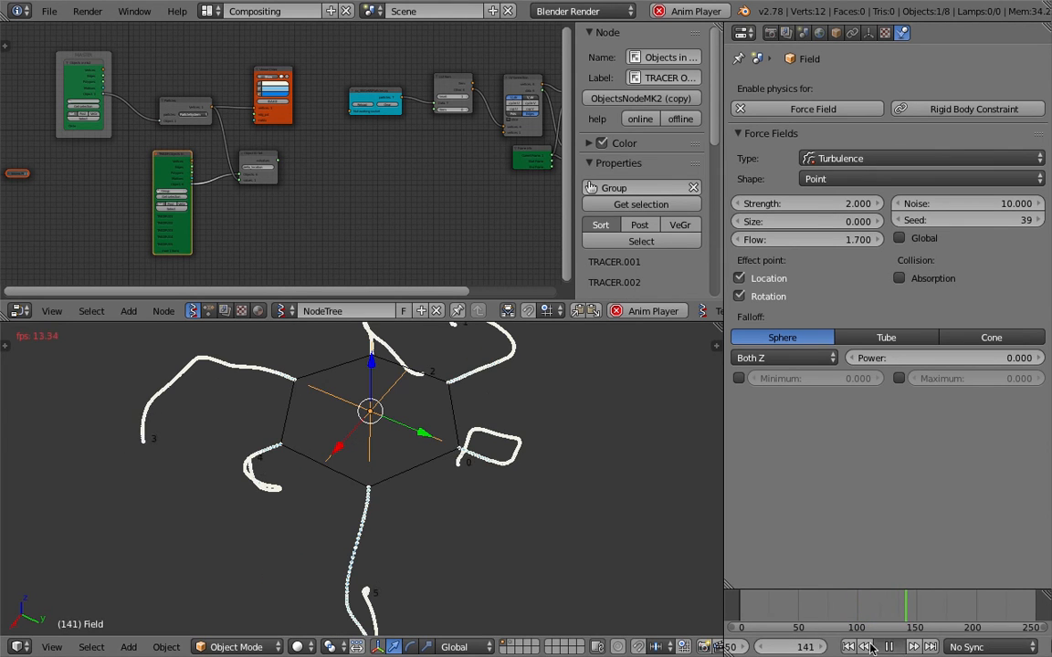
pyautogui.press('Escape')
# Set the turbulence field's Size to 10, play the animation to frame 93 and inspect the trails.
pyautogui.click(773, 222)
pyautogui.write('10')
pyautogui.press('Return')
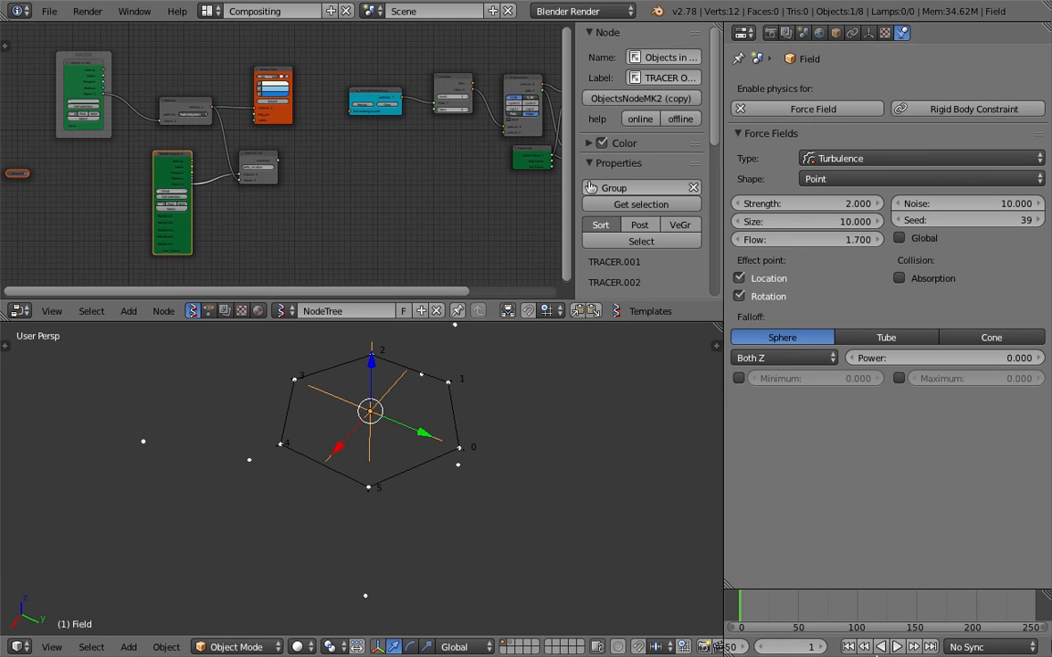
pyautogui.click(895, 648)
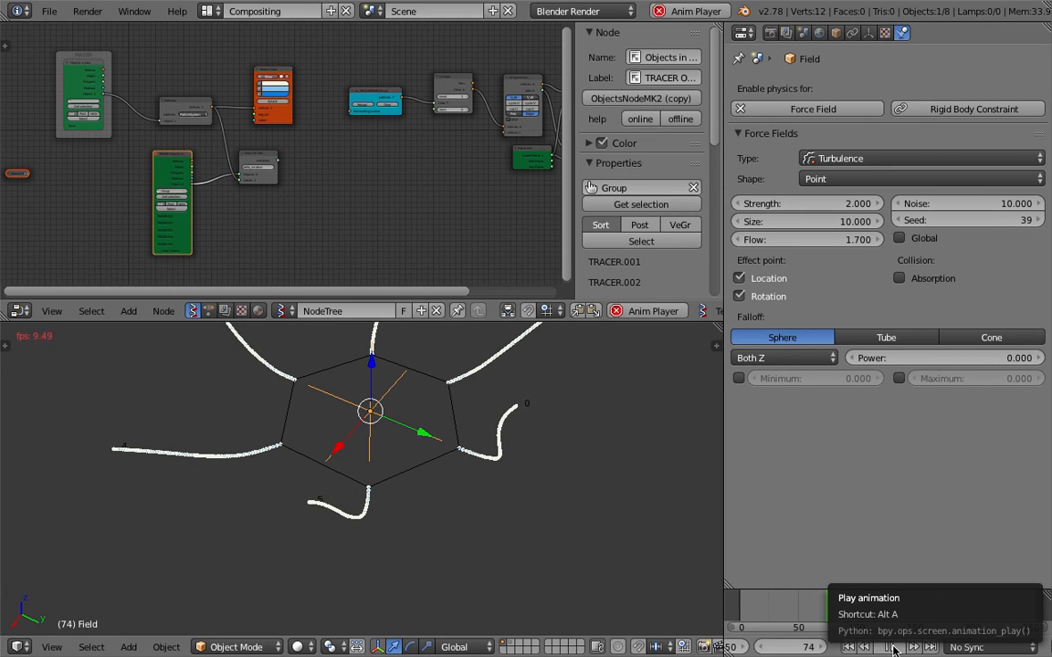
pyautogui.click(893, 648)
pyautogui.moveTo(439, 484); pyautogui.dragTo(473, 488, button='middle')
pyautogui.scroll(3, 460, 467)
pyautogui.scroll(-4, 377, 489)
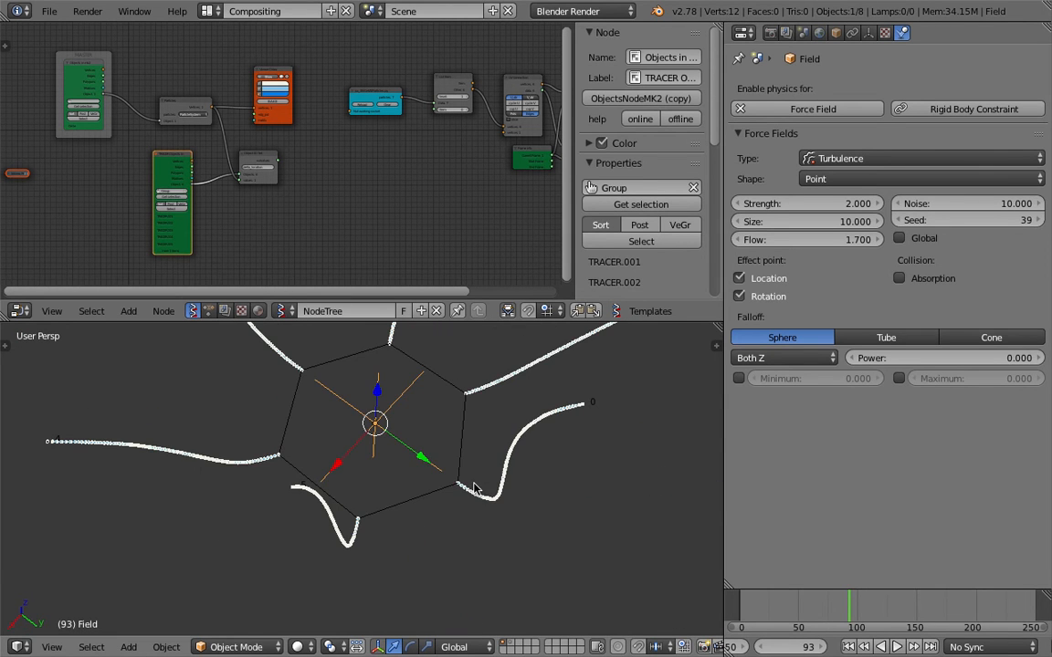
# Select the tracer object at the end of trail 1 and set its particle emission Number to 125.
pyautogui.moveTo(557, 433)
pyautogui.mouseDown(button='middle')
pyautogui.moveTo(550, 423)
pyautogui.moveTo(545, 436)
pyautogui.mouseUp(button='middle')
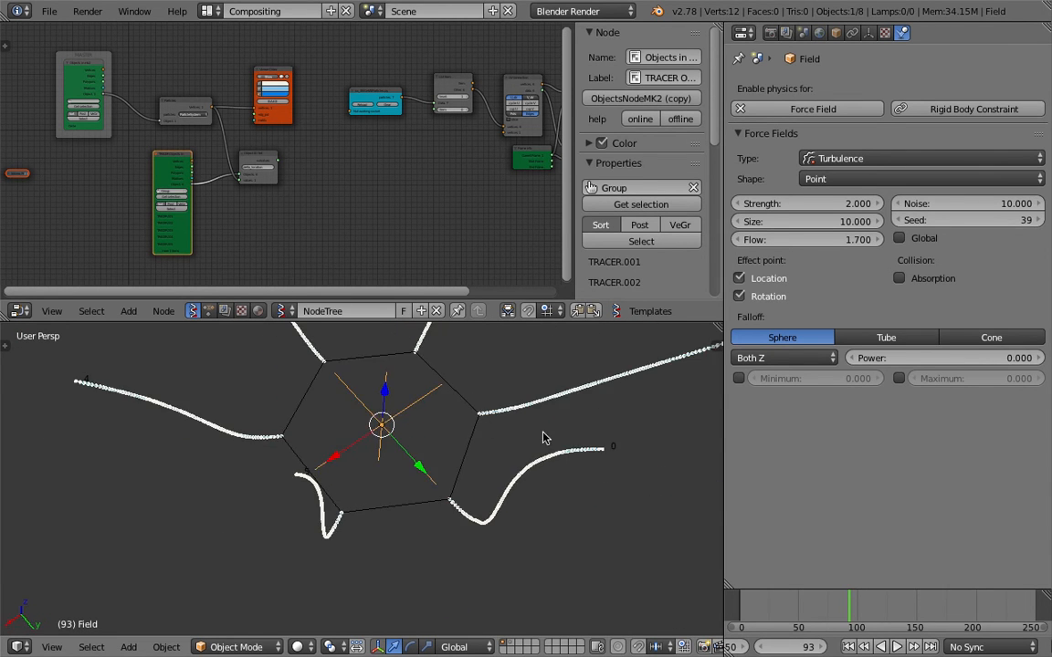
pyautogui.moveTo(632, 502); pyautogui.dragTo(674, 444, button='middle')
pyautogui.rightClick(659, 356)
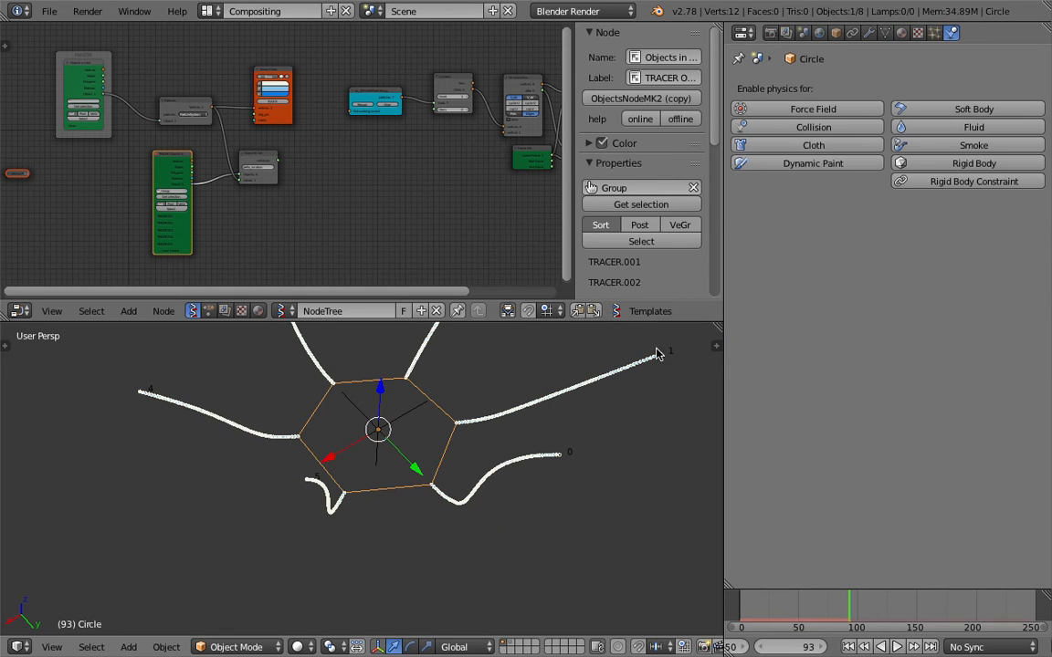
pyautogui.rightClick(661, 356)
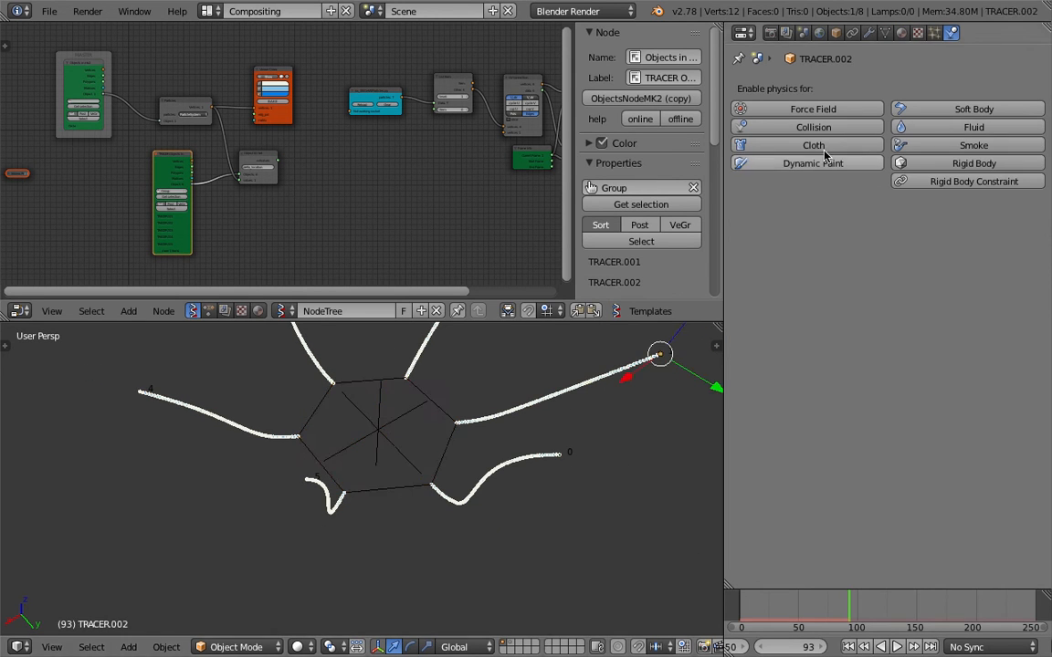
pyautogui.click(934, 33)
pyautogui.scroll(15, 902, 124)
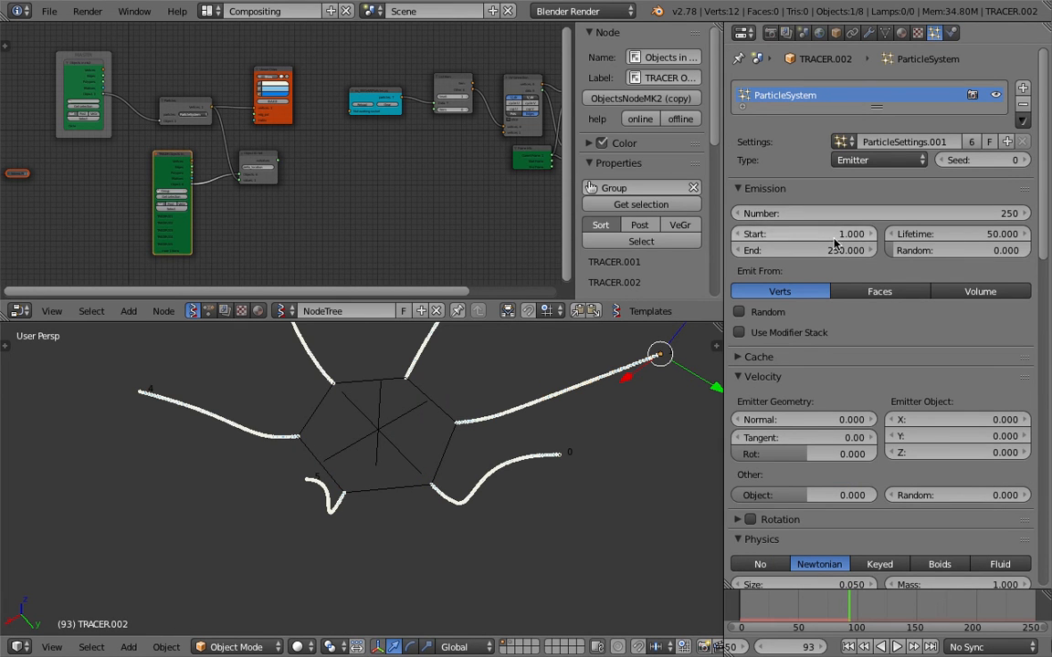
pyautogui.click(956, 214)
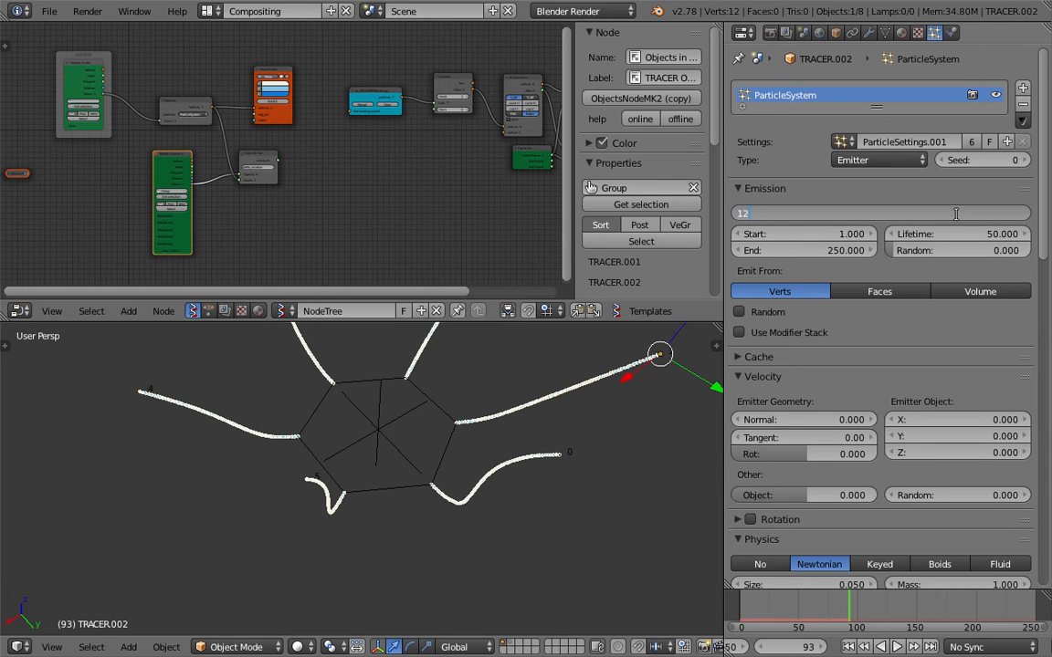
pyautogui.write('125')
pyautogui.press('Return')
# Replay the animation from the start twice, stopping at frame 16, and examine the trails and the connected trail nodes.
pyautogui.hotkey('shift', 'Left')
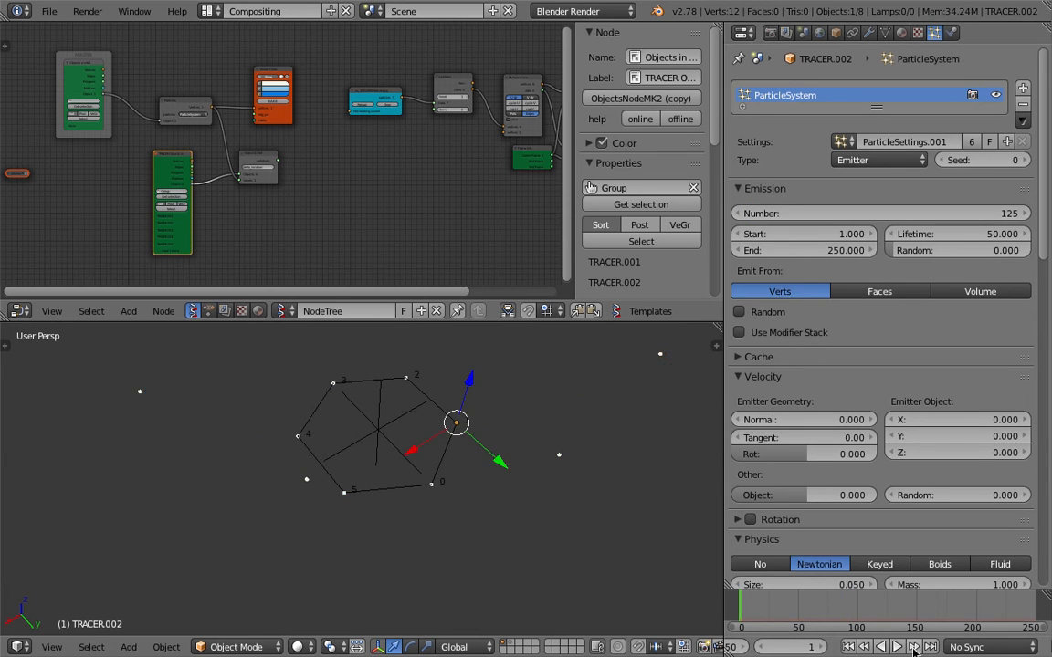
pyautogui.click(897, 646)
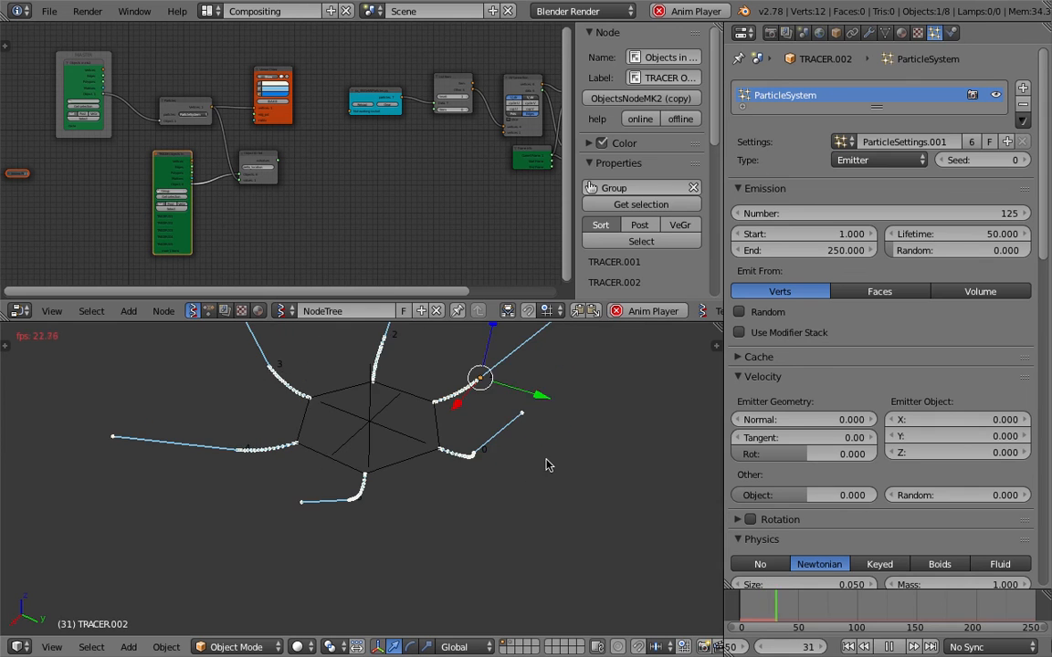
pyautogui.click(877, 647)
pyautogui.click(847, 646)
pyautogui.click(897, 646)
pyautogui.click(897, 646)
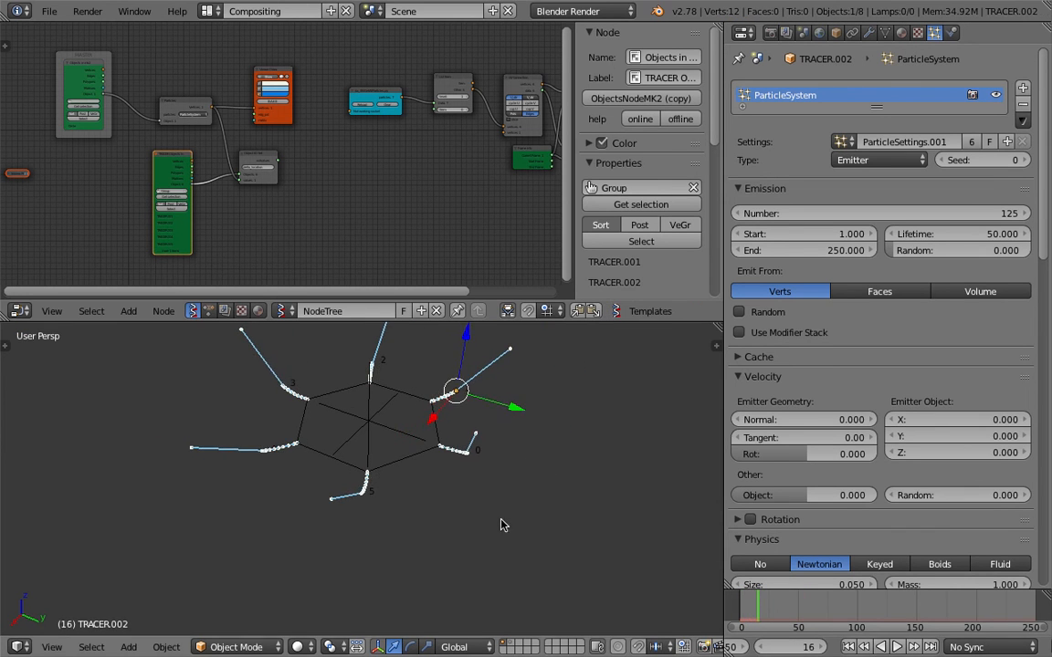
pyautogui.moveTo(500, 525); pyautogui.dragTo(492, 460, button='middle')
pyautogui.moveTo(466, 168); pyautogui.dragTo(281, 188, button='middle')
pyautogui.scroll(2, 337, 183)
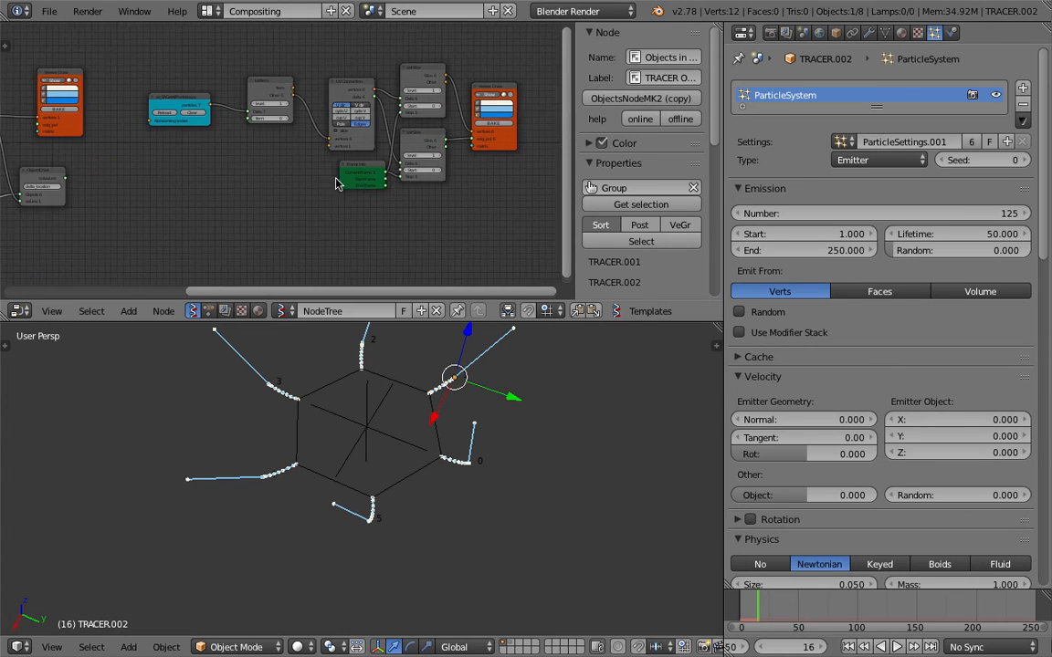
pyautogui.scroll(5, 326, 204)
pyautogui.moveTo(476, 427); pyautogui.dragTo(465, 404, button='middle')
# Save over the blend file and set the tracer particles' emission Number to 250.
pyautogui.hotkey('ctrl', 's')
pyautogui.click(464, 404)
pyautogui.click(893, 214)
pyautogui.write('250')
pyautogui.press('Return')
# Replay the animation from frame 1 to frame 36 with the 250-particle emission.
pyautogui.click(848, 647)
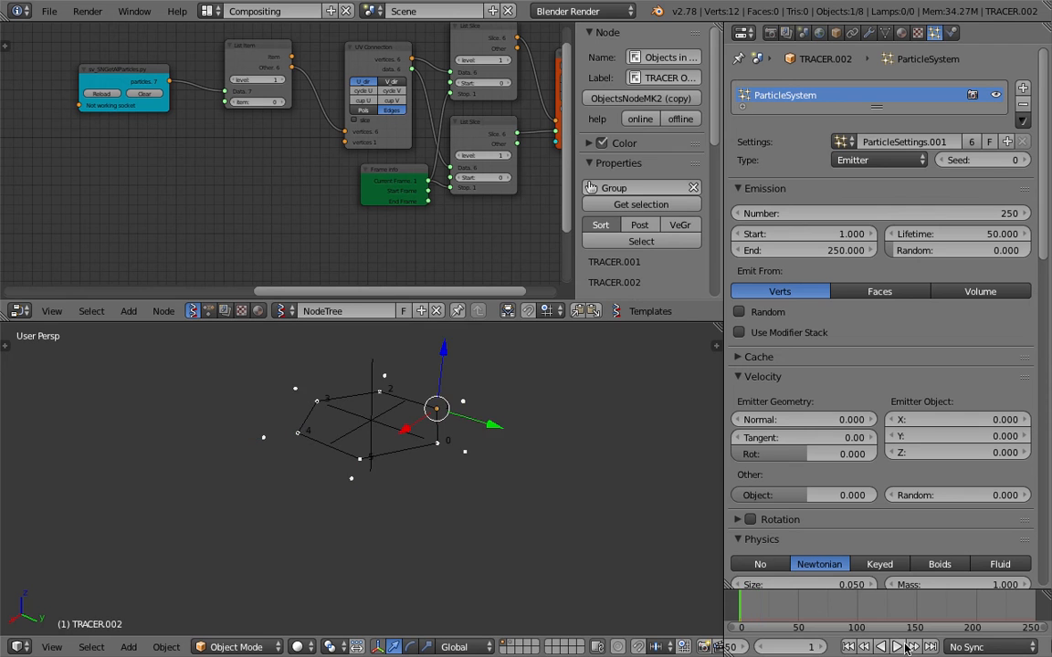
pyautogui.click(897, 647)
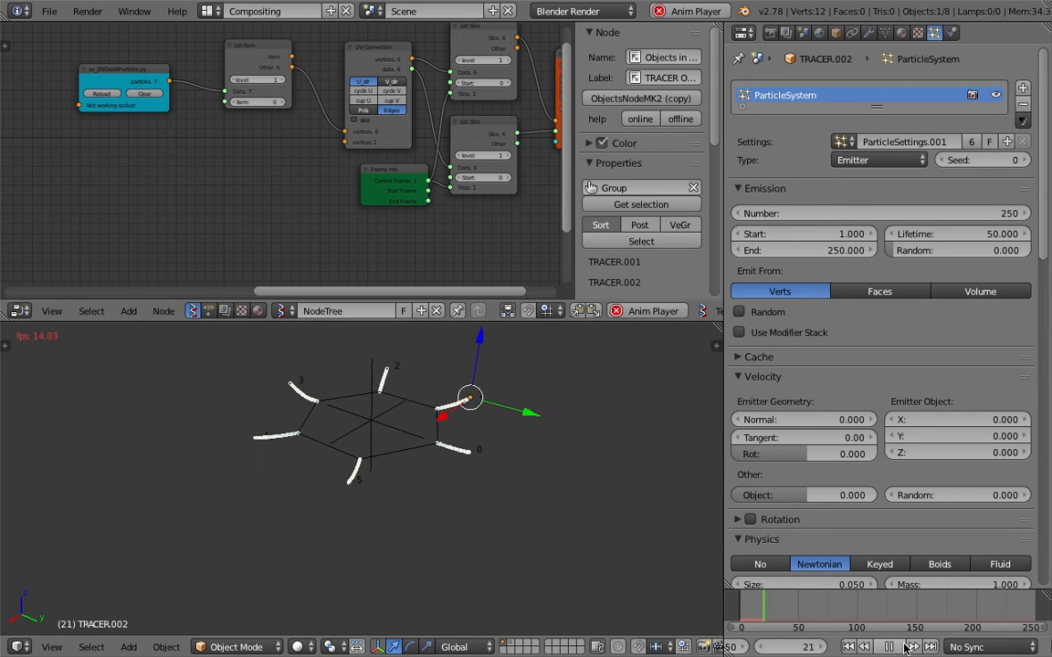
pyautogui.click(889, 647)
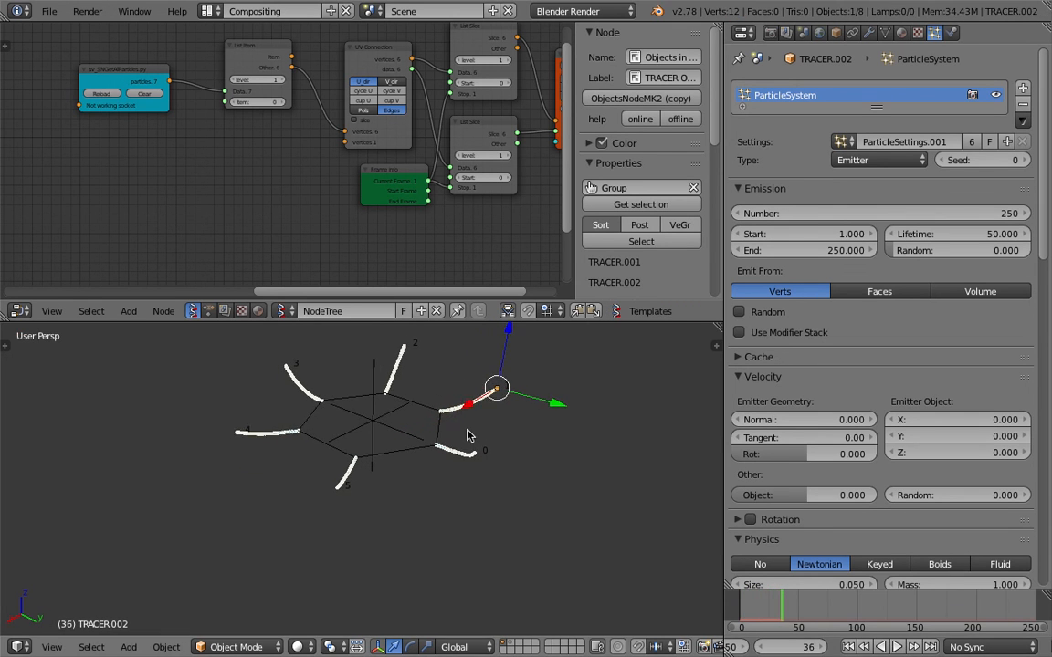
# Add a Vortex force field at the origin and raise it along Z to about 0.79.
pyautogui.rightClick(398, 419)
pyautogui.hotkey('shift', 'a')
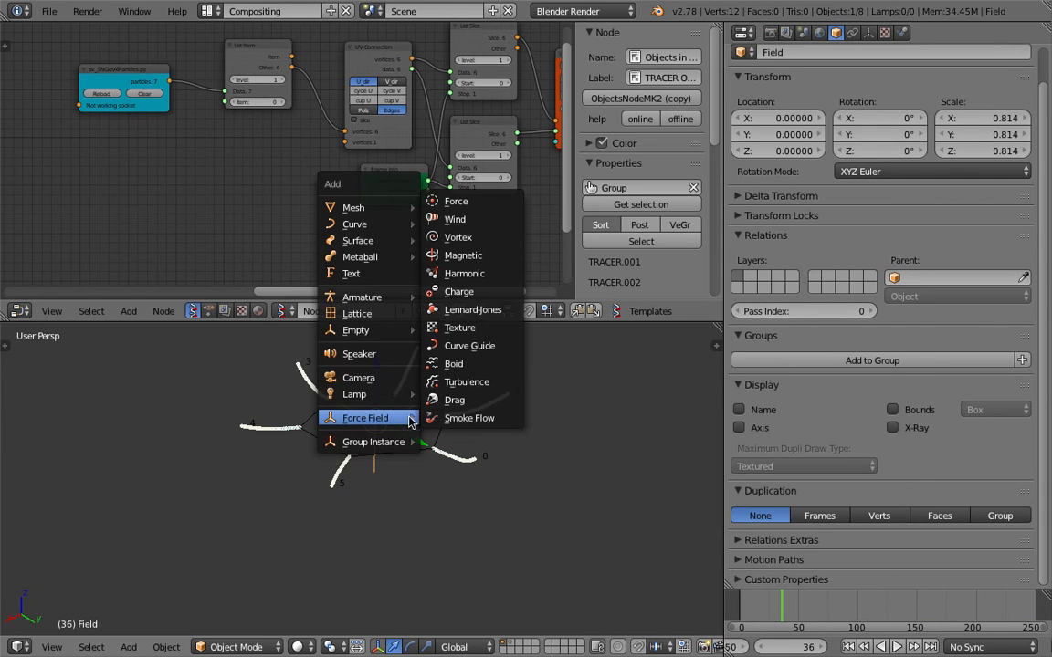
pyautogui.click(484, 243)
pyautogui.moveTo(495, 535); pyautogui.dragTo(466, 501, button='middle')
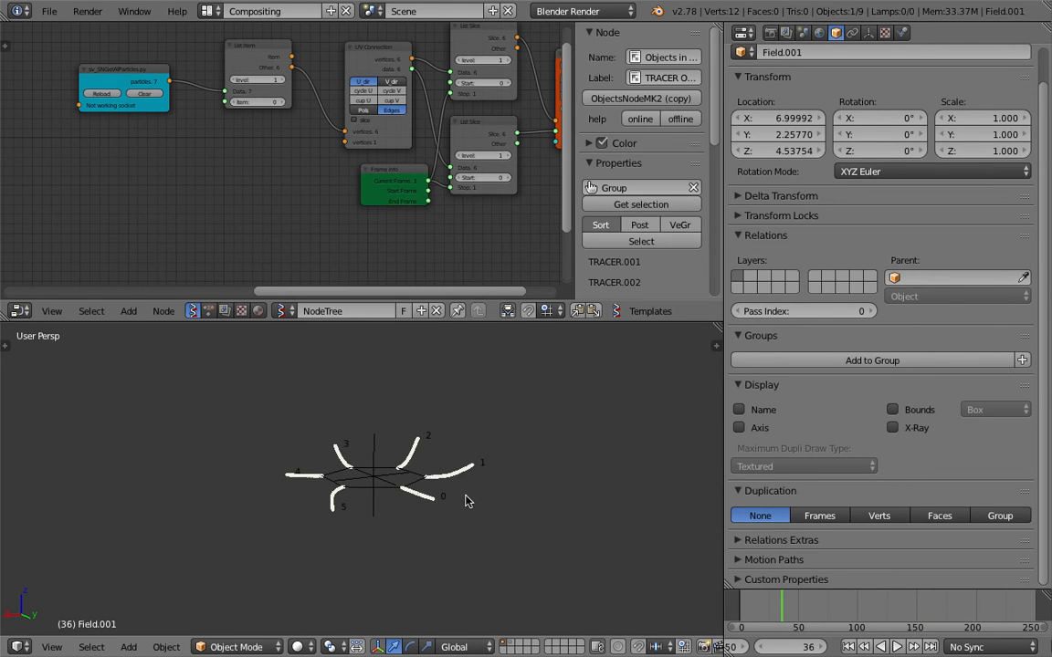
pyautogui.hotkey('alt', 'g')
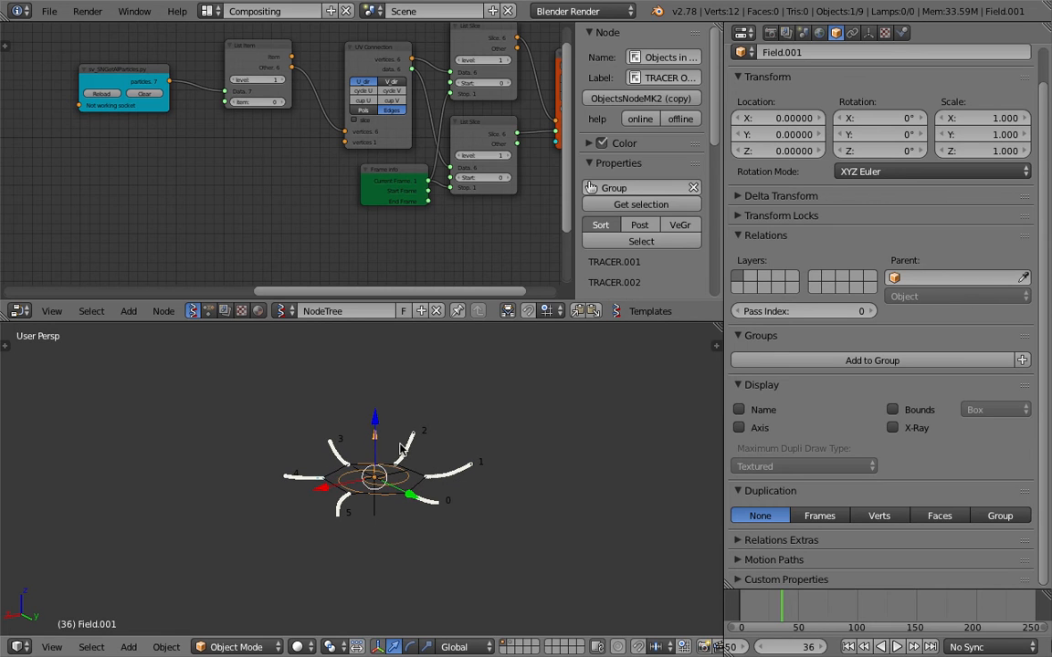
pyautogui.moveTo(380, 427); pyautogui.dragTo(411, 404)
# Replay the animation from the start to frame 65 and inspect how the vortex bends the trails.
pyautogui.click(848, 647)
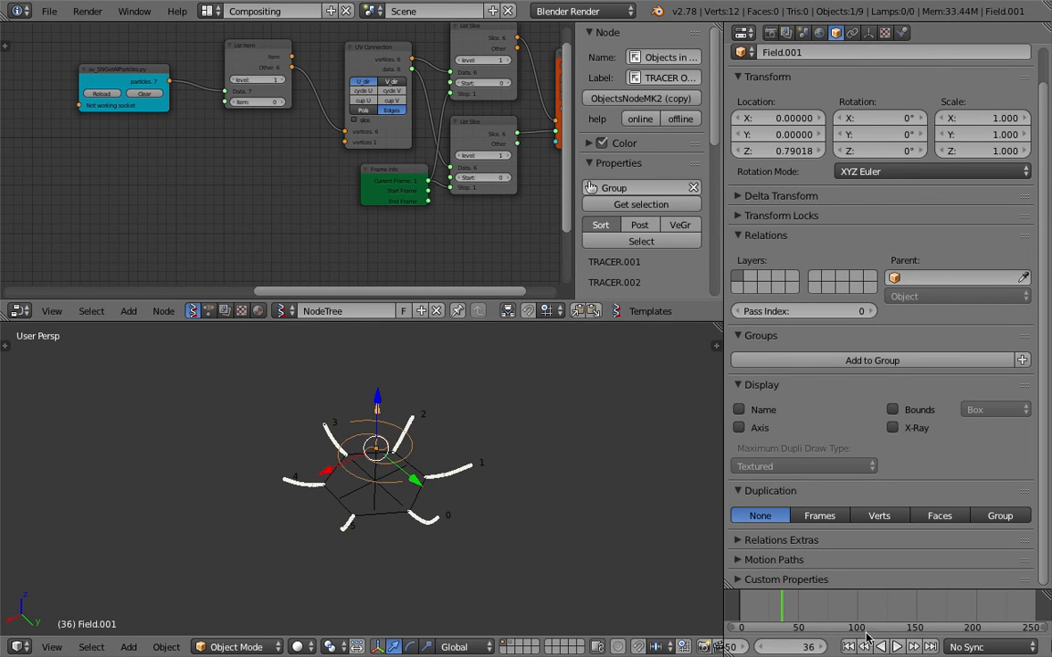
pyautogui.click(896, 648)
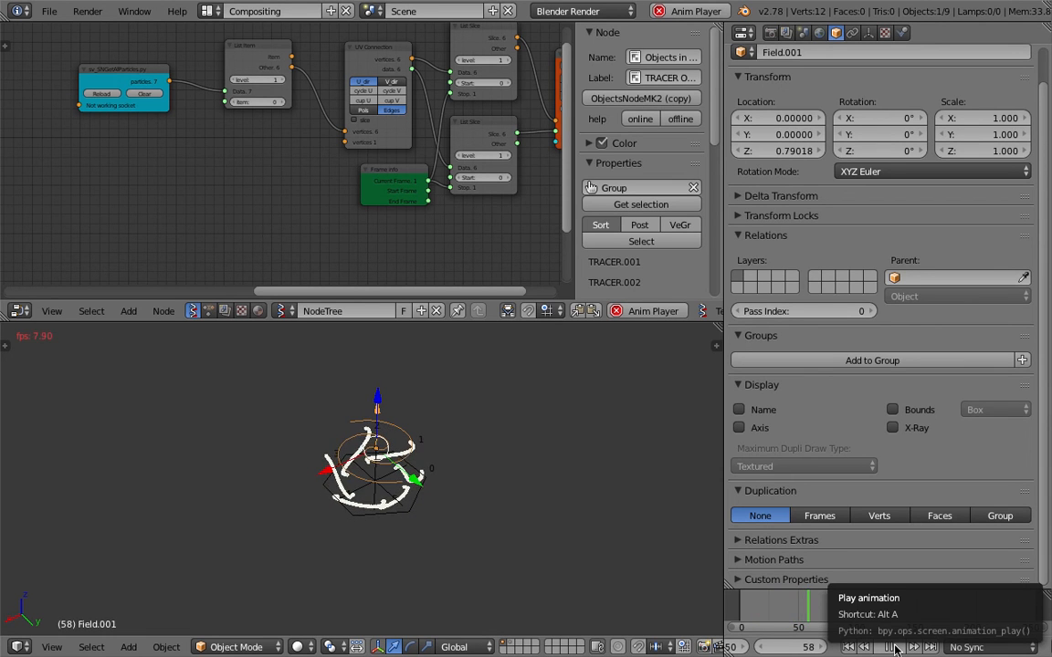
pyautogui.click(894, 647)
pyautogui.moveTo(568, 518); pyautogui.dragTo(556, 488, button='middle')
pyautogui.scroll(5, 539, 479)
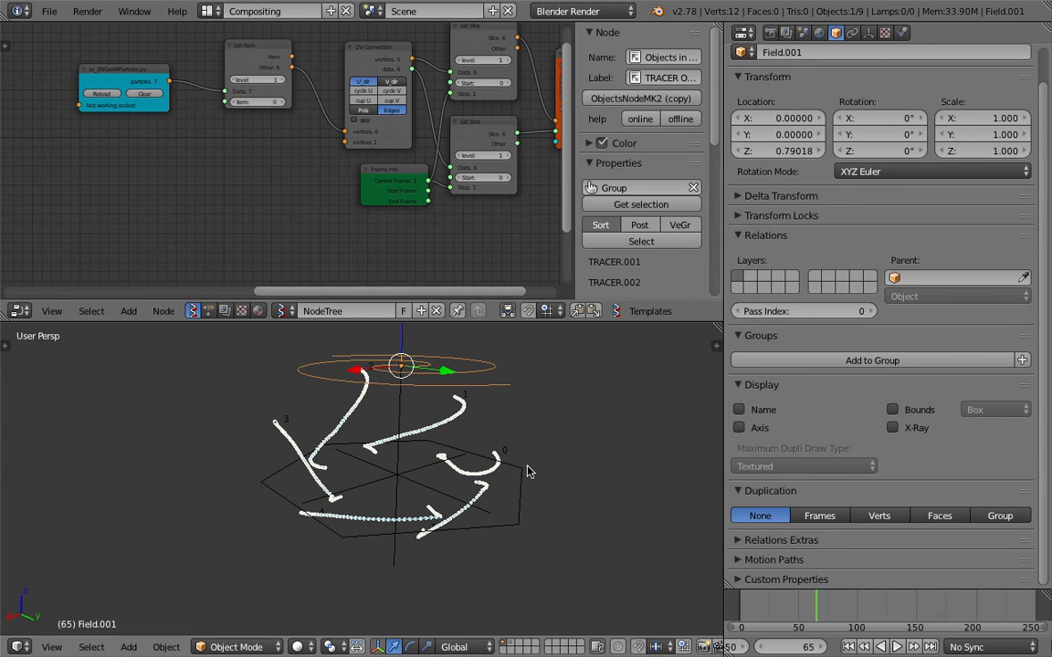
# Set the Vortex field weight to 0 for the TRACER.002 particle settings and save over the file.
pyautogui.rightClick(454, 398)
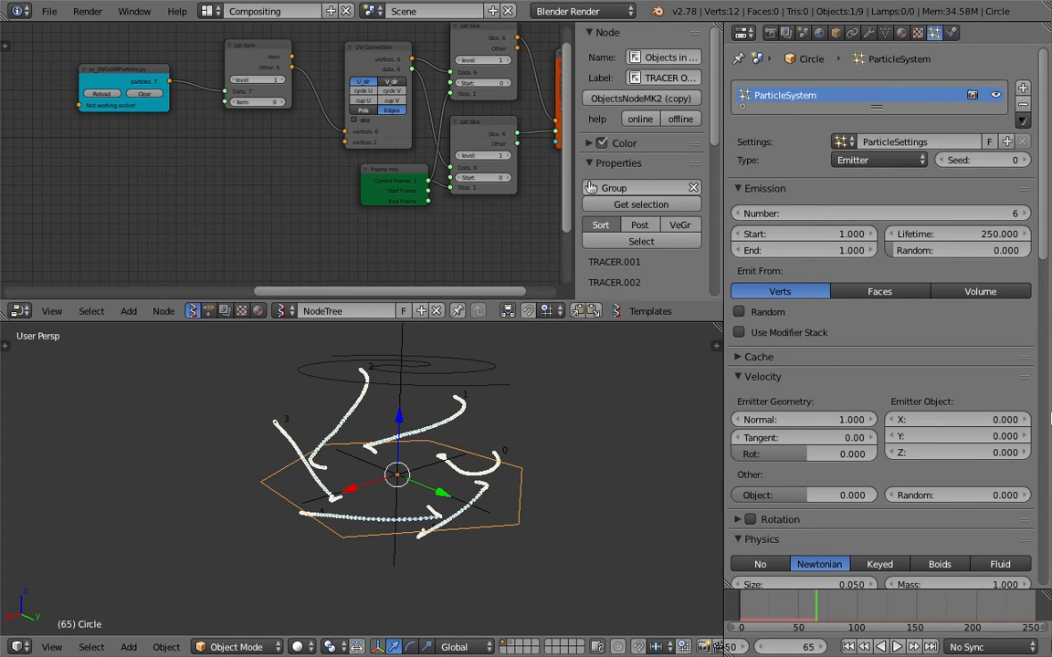
pyautogui.rightClick(457, 402)
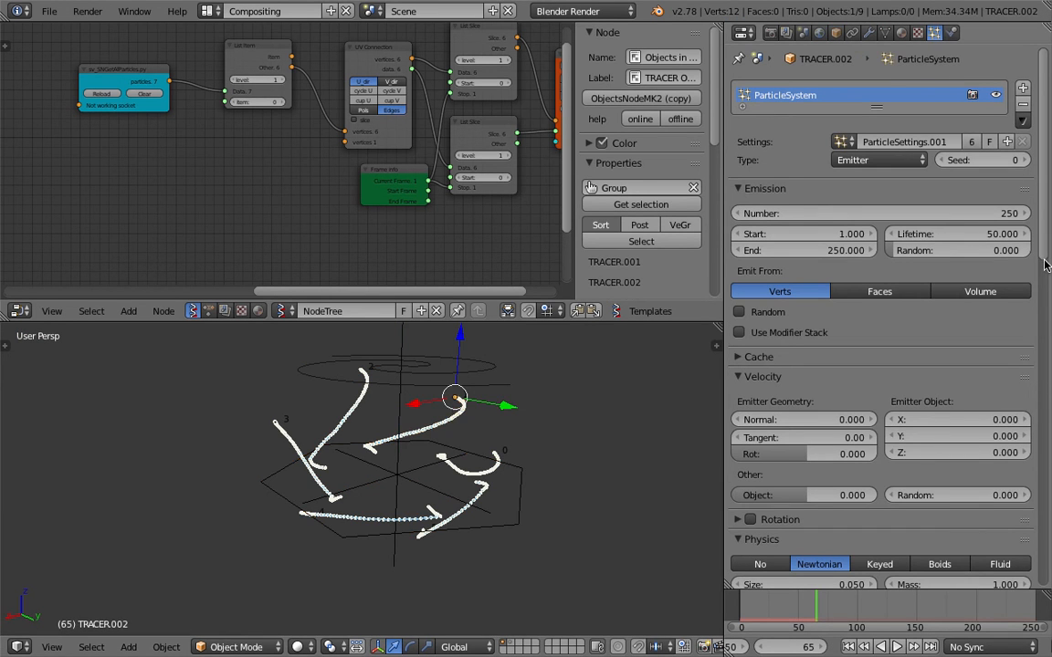
pyautogui.scroll(-15, 943, 328)
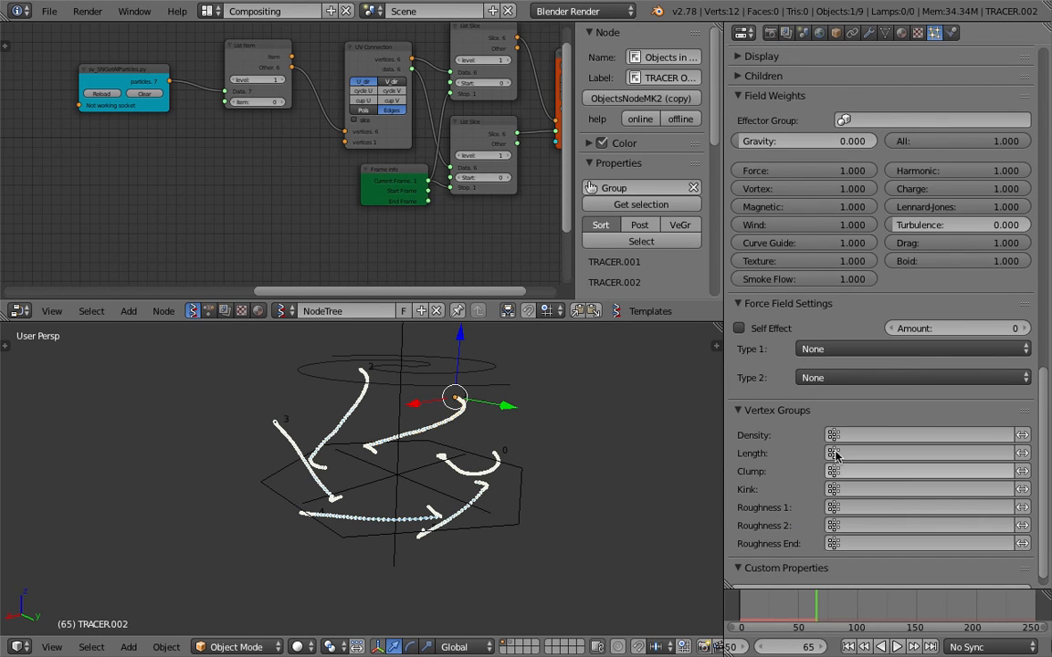
pyautogui.moveTo(808, 189); pyautogui.dragTo(737, 189)
pyautogui.hotkey('ctrl', 's')
pyautogui.click(514, 471)
# Replay the animation from the start to frame 194, selecting the vortex field and inspecting the trails from several angles.
pyautogui.click(849, 646)
pyautogui.click(896, 646)
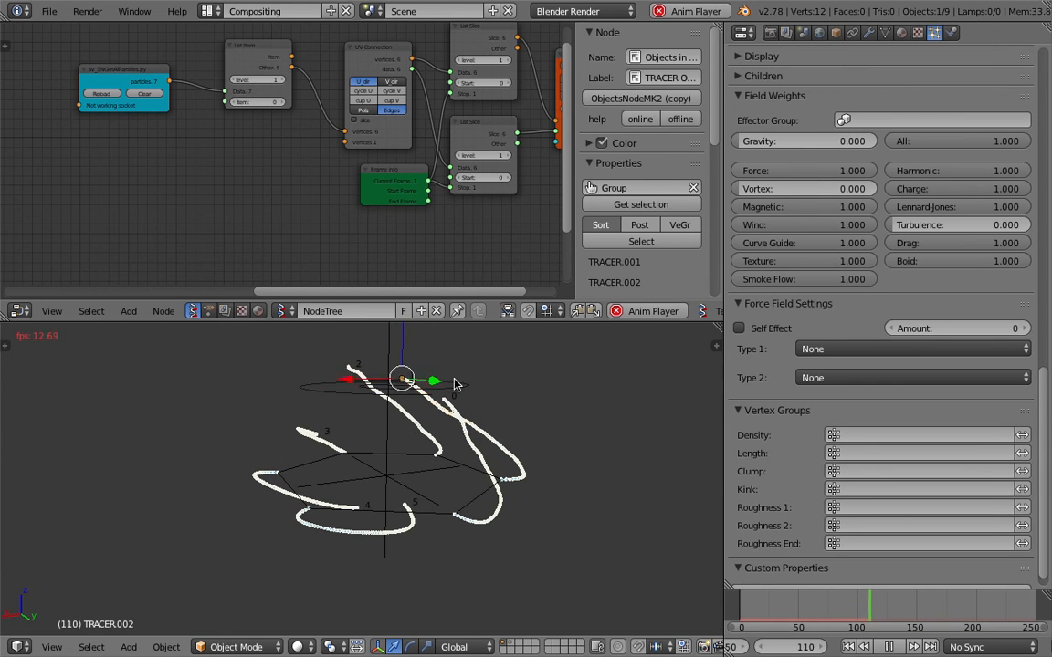
pyautogui.rightClick(431, 406)
pyautogui.moveTo(397, 411); pyautogui.dragTo(532, 447, button='middle')
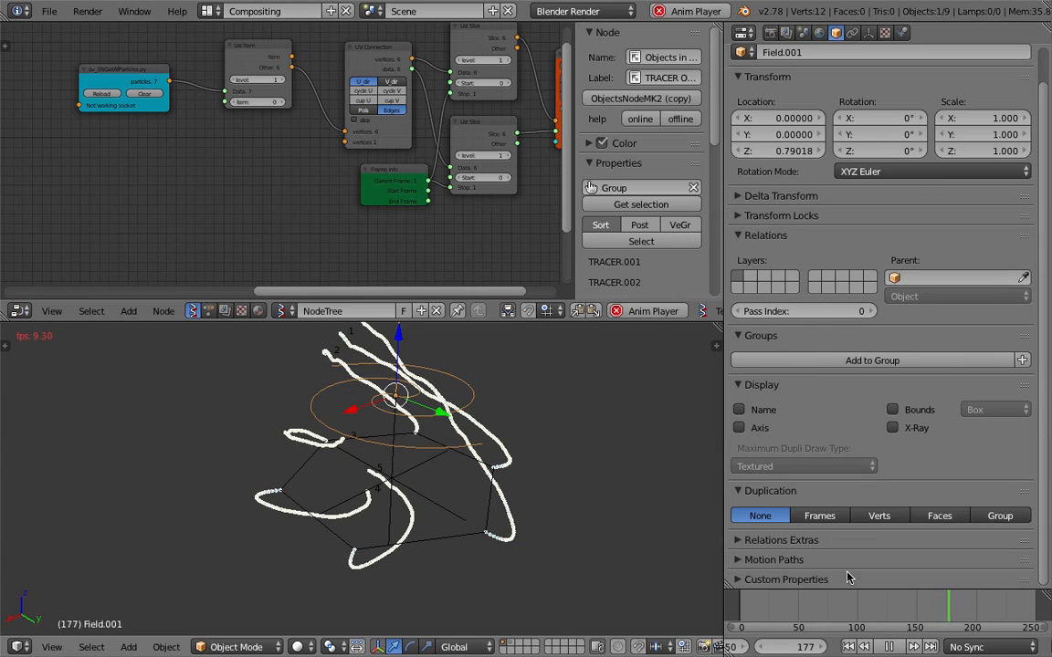
pyautogui.click(893, 648)
pyautogui.moveTo(416, 470); pyautogui.dragTo(433, 451, button='middle')
pyautogui.scroll(4, 396, 552)
# Enlarge the 3D view, fit the whole node tree in its editor and save over the file.
pyautogui.moveTo(517, 320); pyautogui.dragTo(517, 278)
pyautogui.scroll(-7, 469, 156)
pyautogui.moveTo(469, 156); pyautogui.dragTo(490, 143, button='middle')
pyautogui.scroll(-2, 490, 143)
pyautogui.hotkey('ctrl', 's')
pyautogui.click(472, 160)
# Replay the animation from frame 1 to frame 74 and examine the vortex-shaped trails around the circle.
pyautogui.moveTo(568, 481); pyautogui.dragTo(441, 423, button='middle')
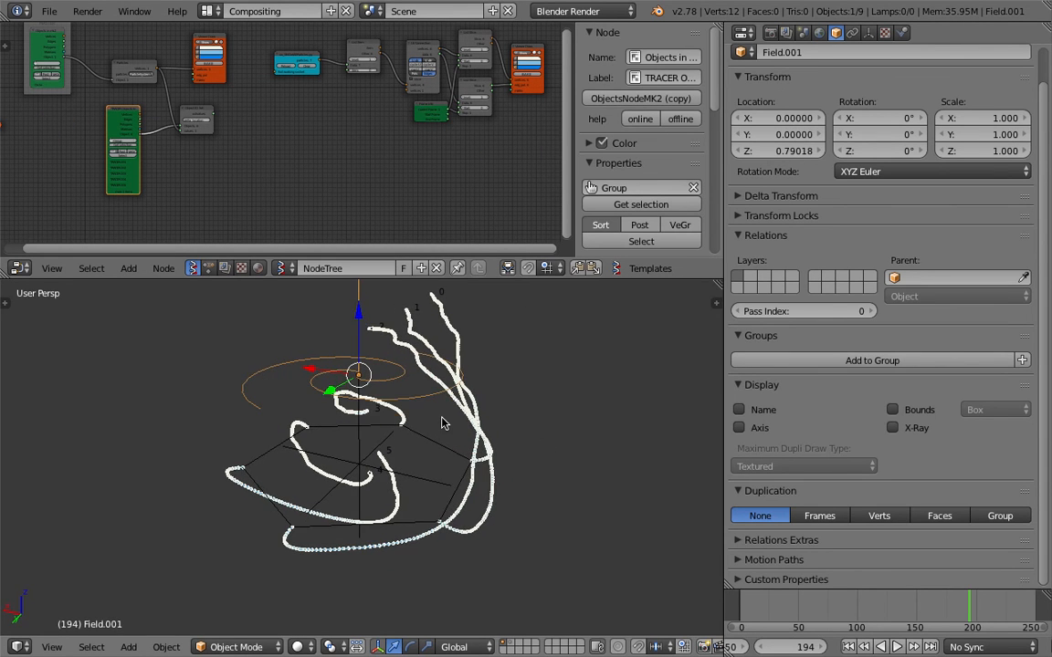
pyautogui.hotkey('shift', 'a')
pyautogui.scroll(3, 575, 444)
pyautogui.click(849, 647)
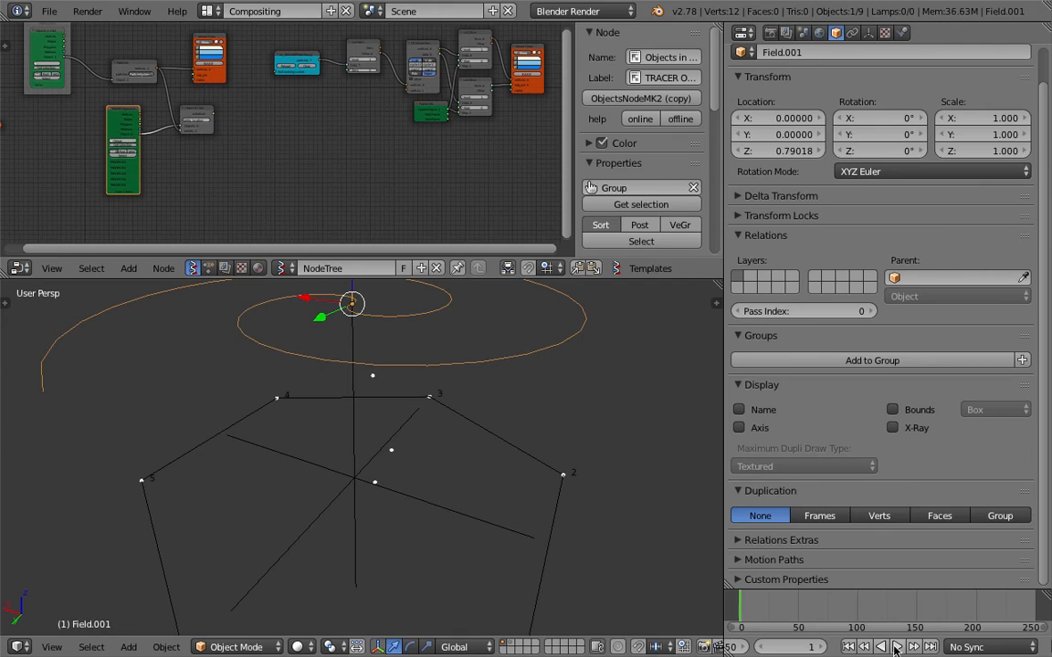
pyautogui.click(896, 647)
pyautogui.scroll(-2, 298, 473)
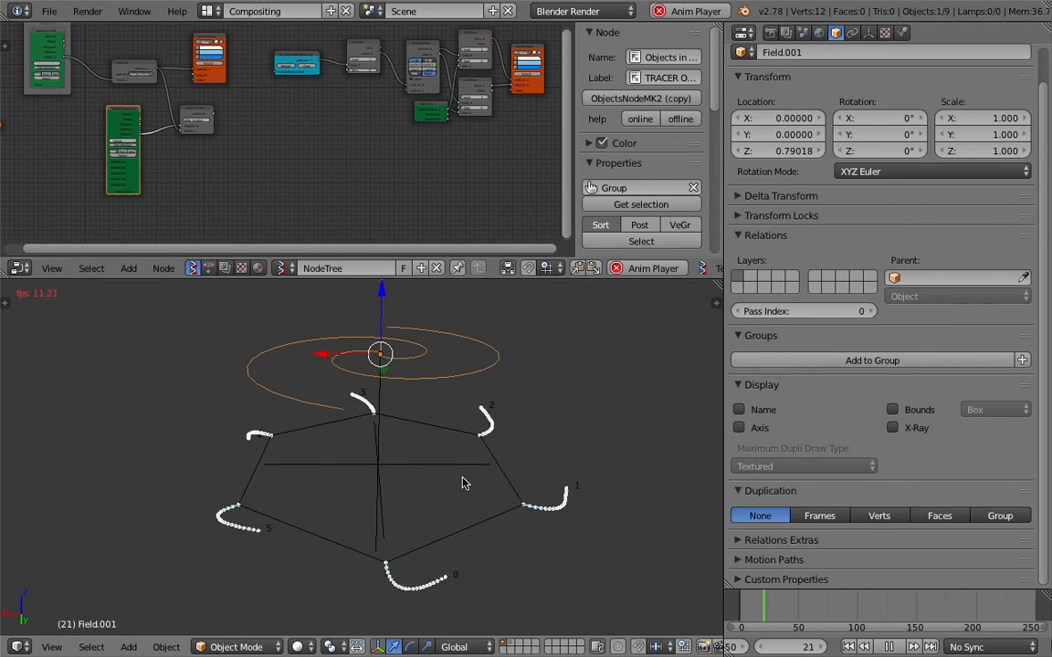
pyautogui.click(889, 650)
pyautogui.moveTo(419, 408); pyautogui.dragTo(415, 472, button='middle')
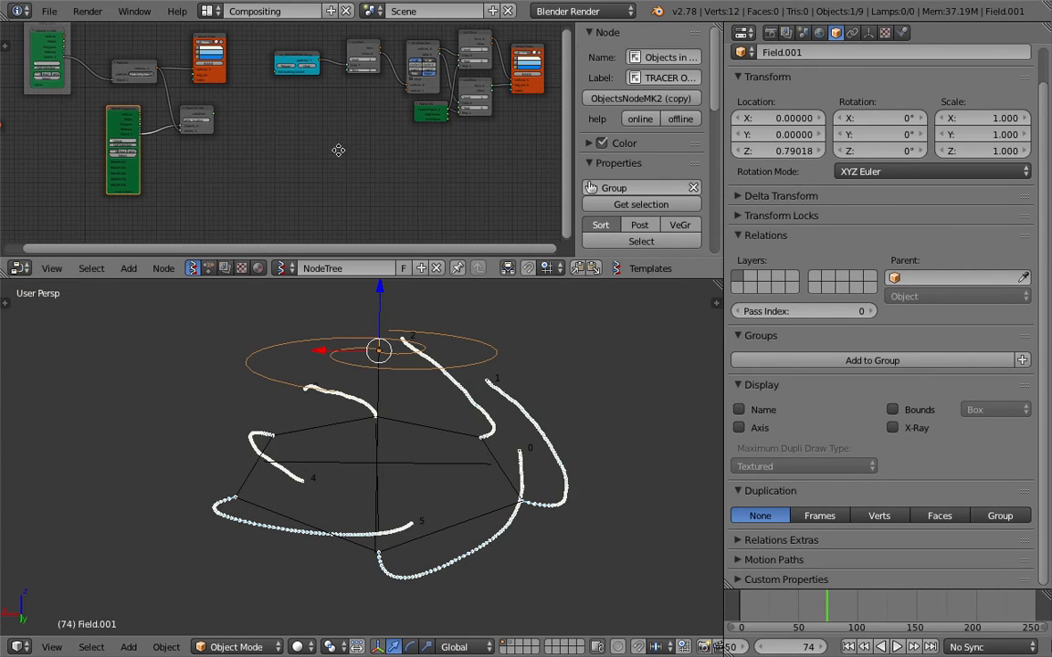
# Enlarge the node editor in both height and width and hide its properties sidebar.
pyautogui.moveTo(339, 151); pyautogui.dragTo(338, 175, button='middle')
pyautogui.moveTo(557, 277); pyautogui.dragTo(561, 365)
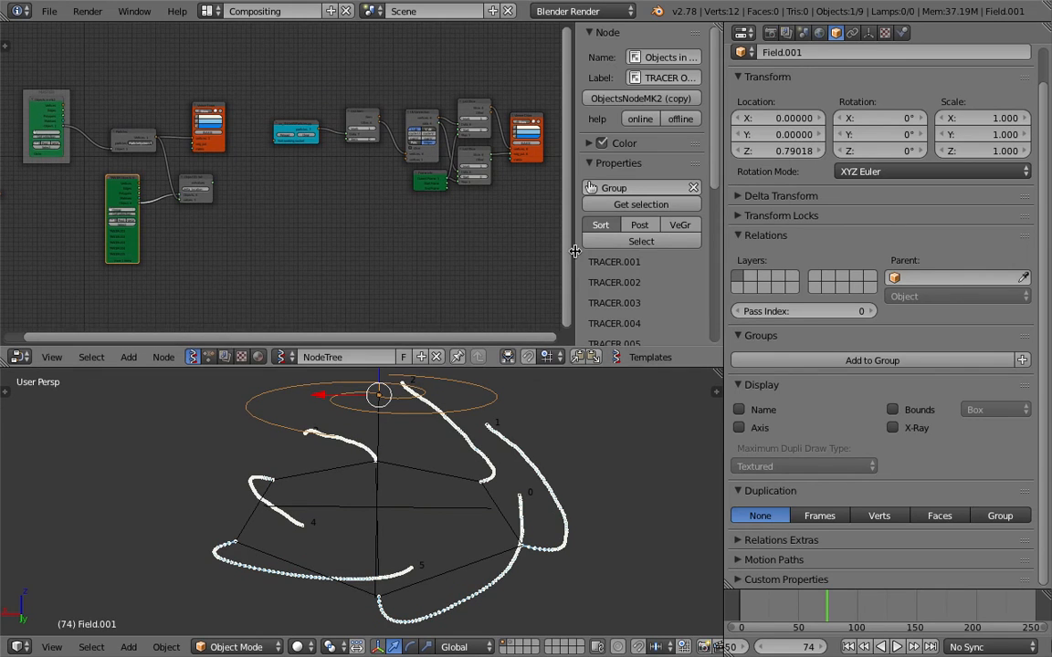
pyautogui.press('n')
pyautogui.moveTo(430, 225); pyautogui.dragTo(455, 209, button='middle')
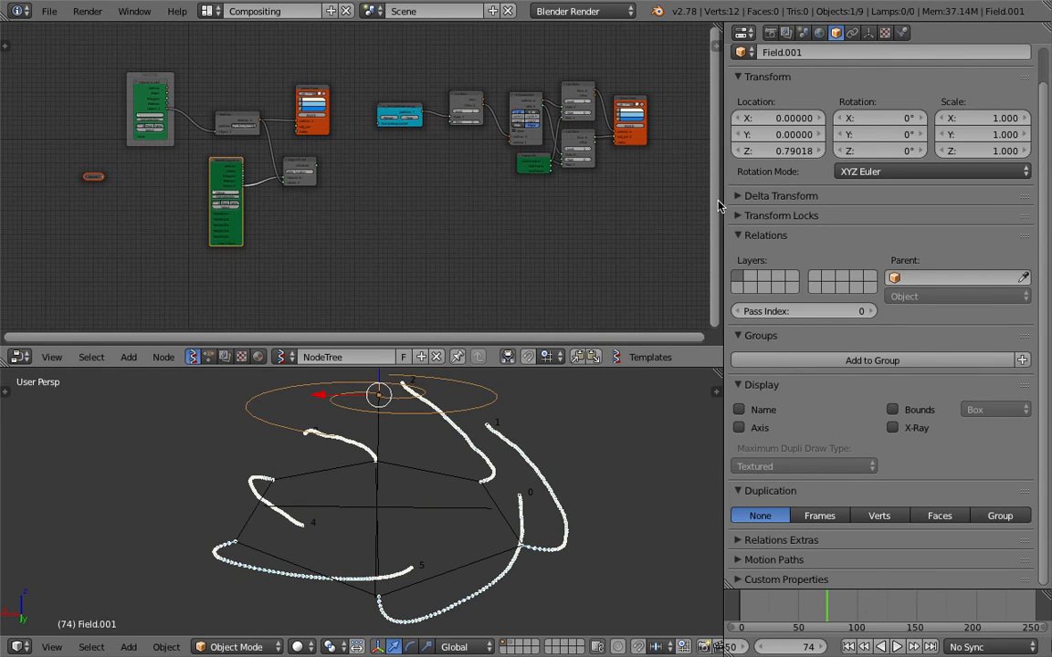
pyautogui.moveTo(721, 205); pyautogui.dragTo(808, 206)
pyautogui.moveTo(456, 547); pyautogui.dragTo(481, 493, button='middle')
pyautogui.scroll(2, 381, 260)
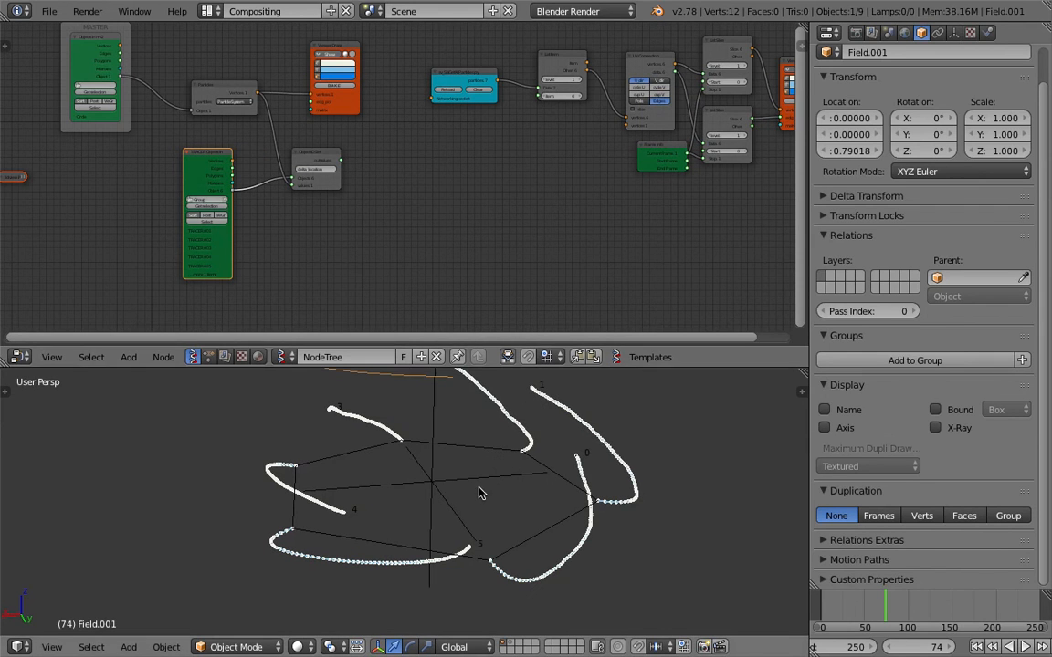
# Spread out the node layout by repositioning the MASTER frame, the Particles node beside it and the Object ID Set node.
pyautogui.scroll(3, 305, 206)
pyautogui.moveTo(234, 109); pyautogui.dragTo(211, 89)
pyautogui.moveTo(209, 91); pyautogui.dragTo(370, 152, button='middle')
pyautogui.moveTo(228, 96); pyautogui.dragTo(168, 67)
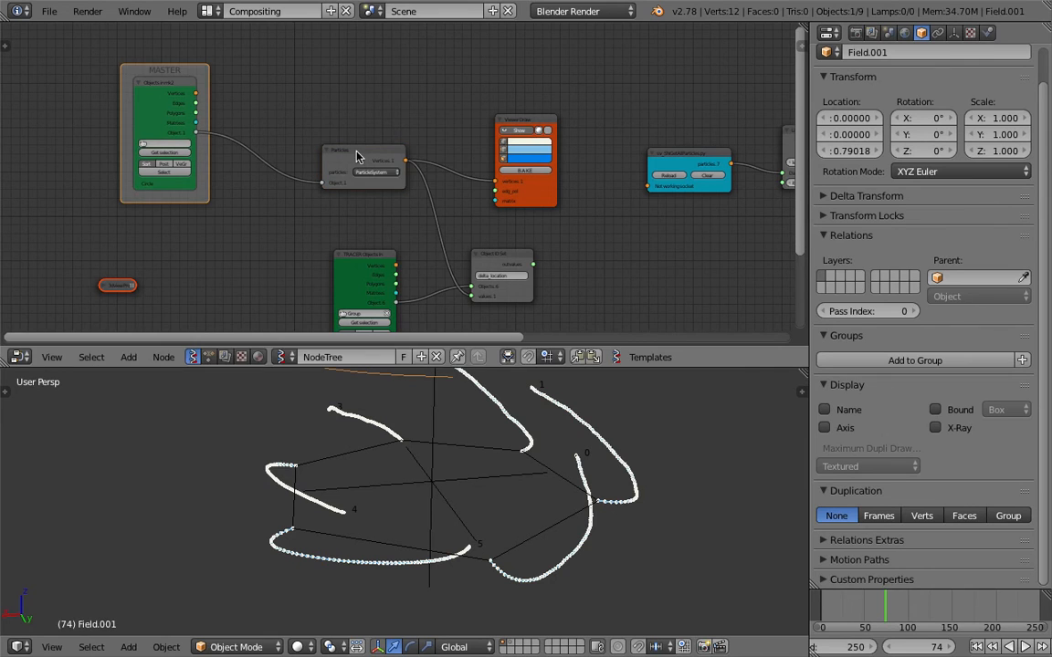
pyautogui.moveTo(357, 154); pyautogui.dragTo(285, 119)
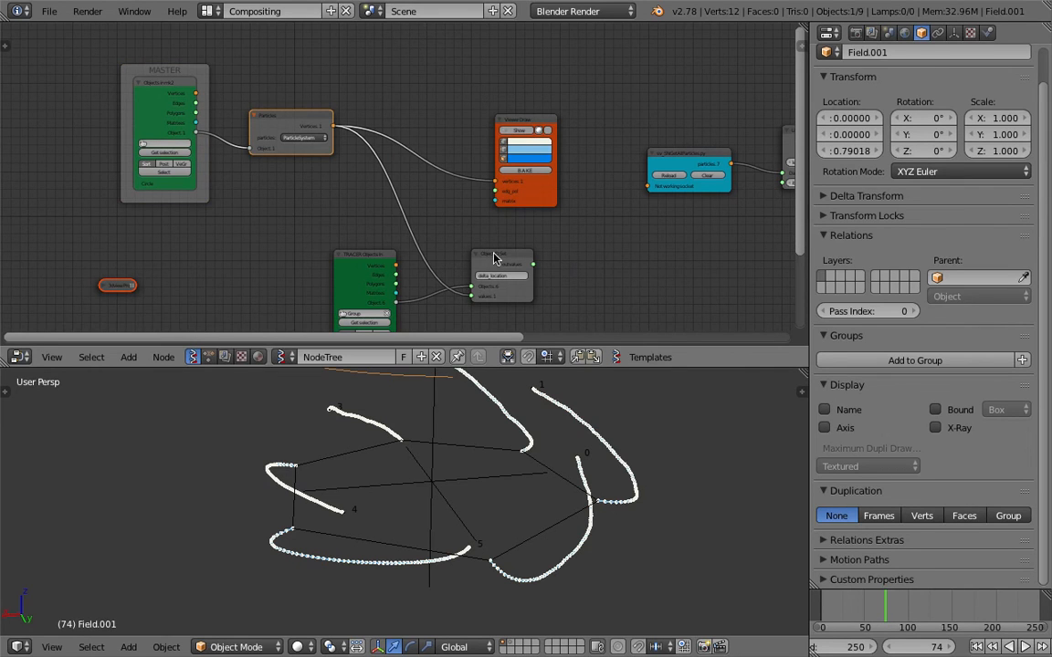
pyautogui.moveTo(494, 253); pyautogui.dragTo(524, 229)
# Save over the file and space the TRACER Objects In node farther from the Object ID Set node.
pyautogui.moveTo(380, 240); pyautogui.dragTo(377, 186, button='middle')
pyautogui.moveTo(538, 132); pyautogui.dragTo(542, 91)
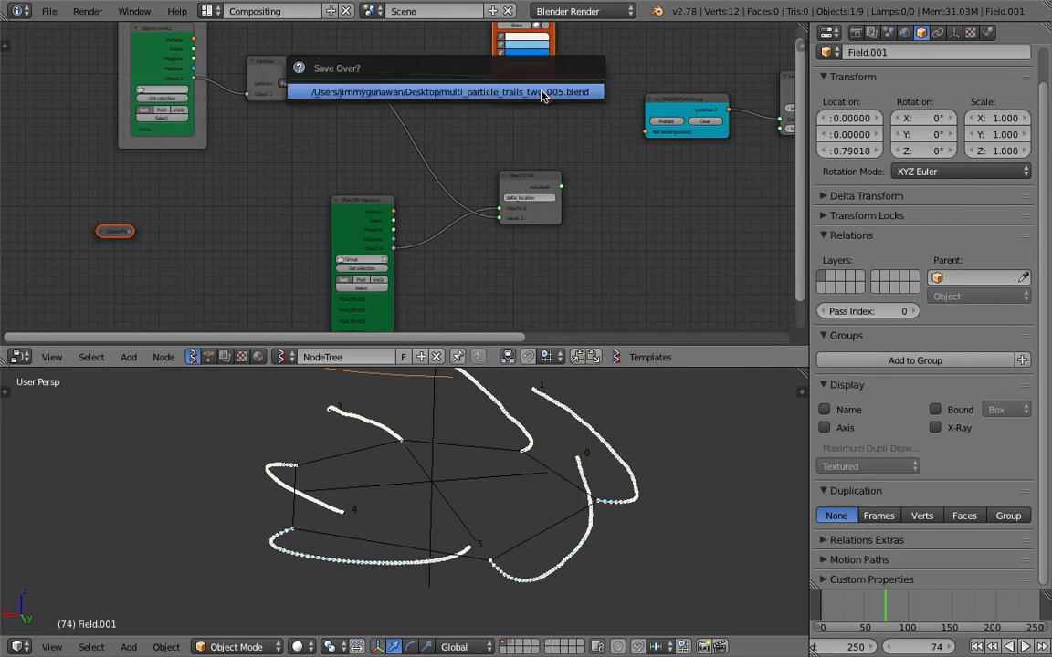
pyautogui.moveTo(367, 213); pyautogui.dragTo(276, 199)
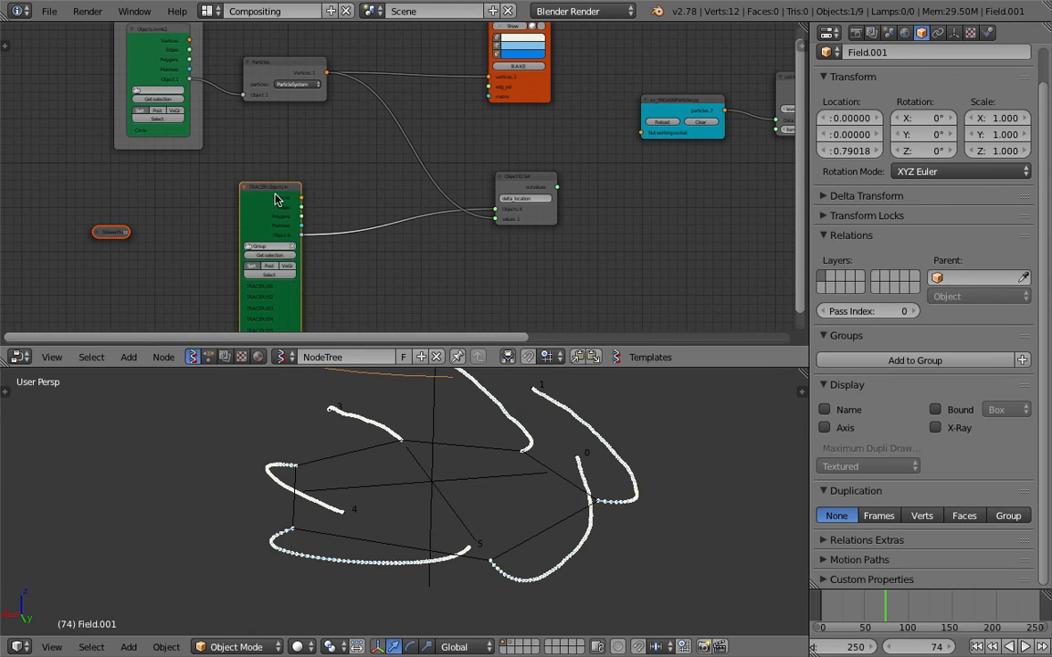
pyautogui.moveTo(510, 184); pyautogui.dragTo(520, 183)
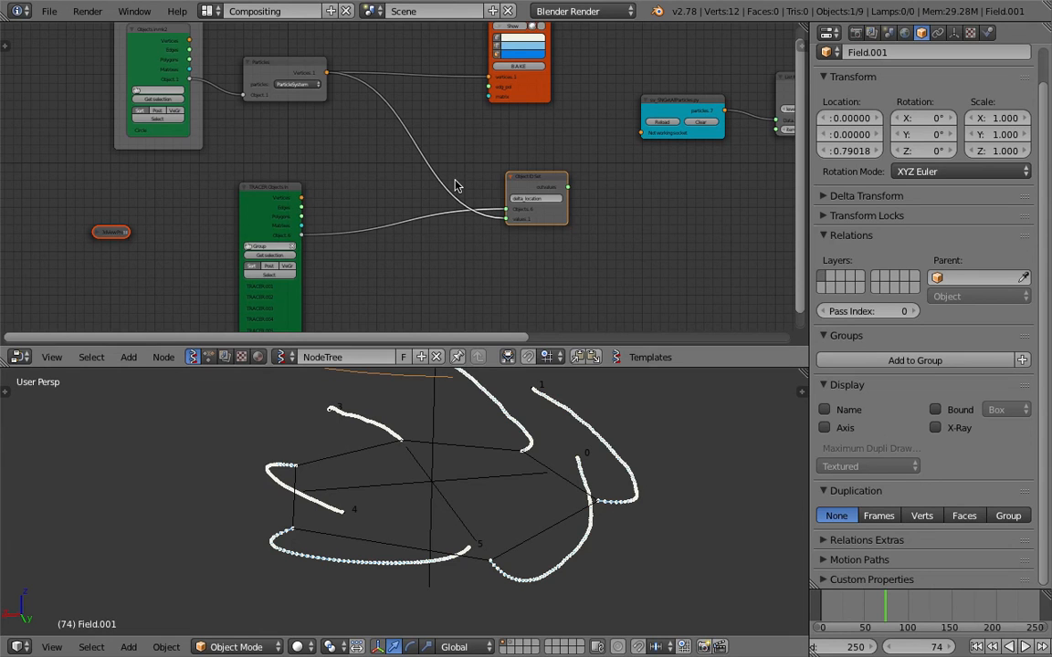
# Set the circle's particle physics to No, play the animation briefly and return to frame 1.
pyautogui.rightClick(461, 451)
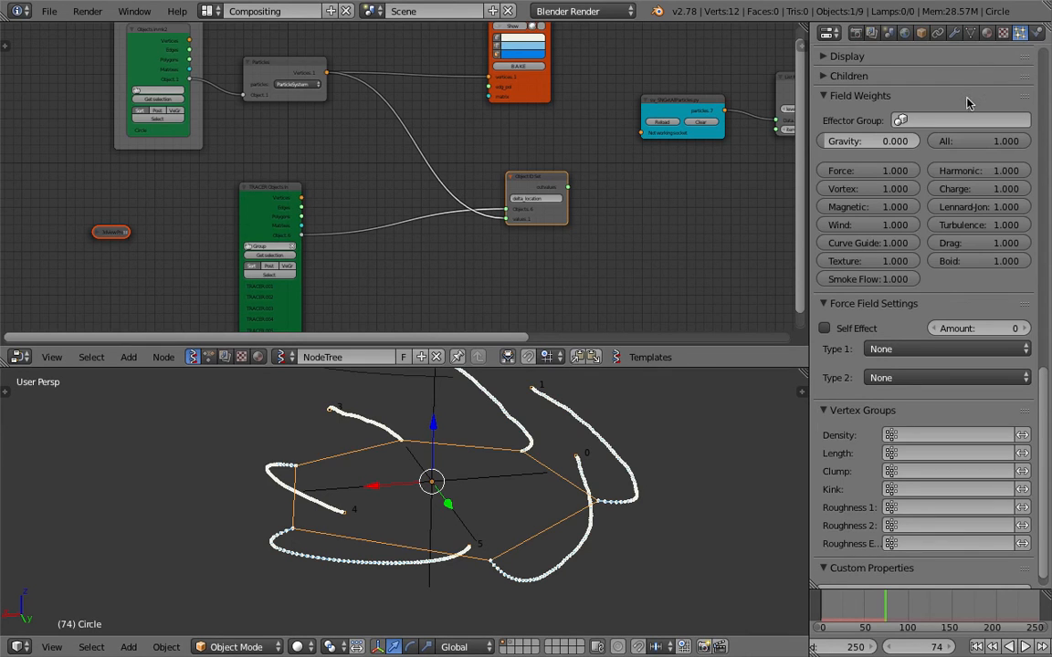
pyautogui.scroll(10, 968, 102)
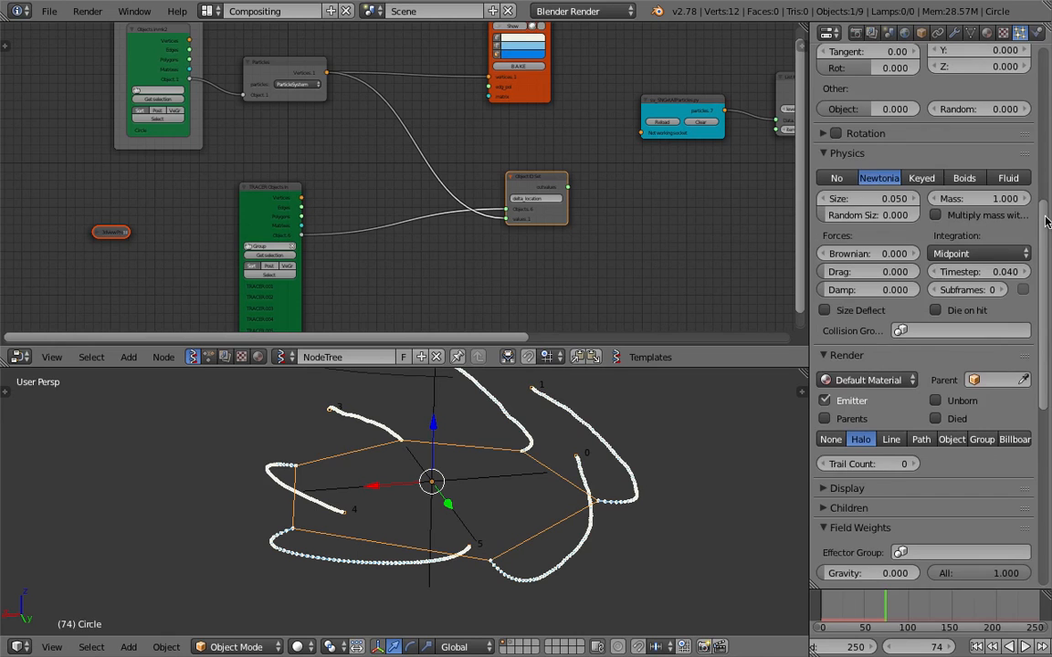
pyautogui.click(838, 178)
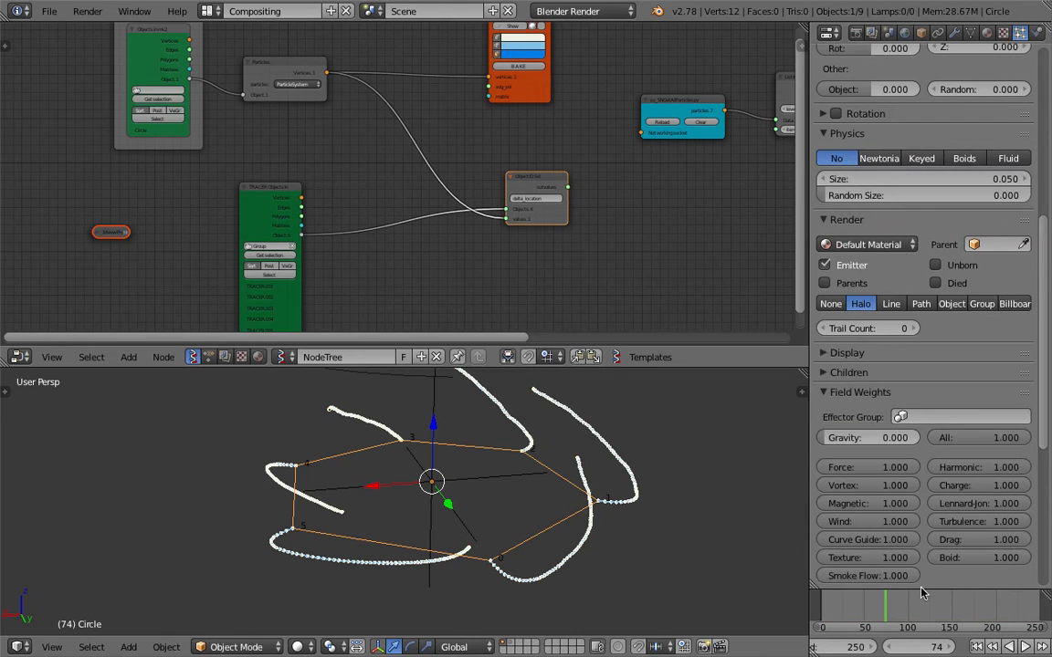
pyautogui.click(976, 646)
pyautogui.click(1024, 646)
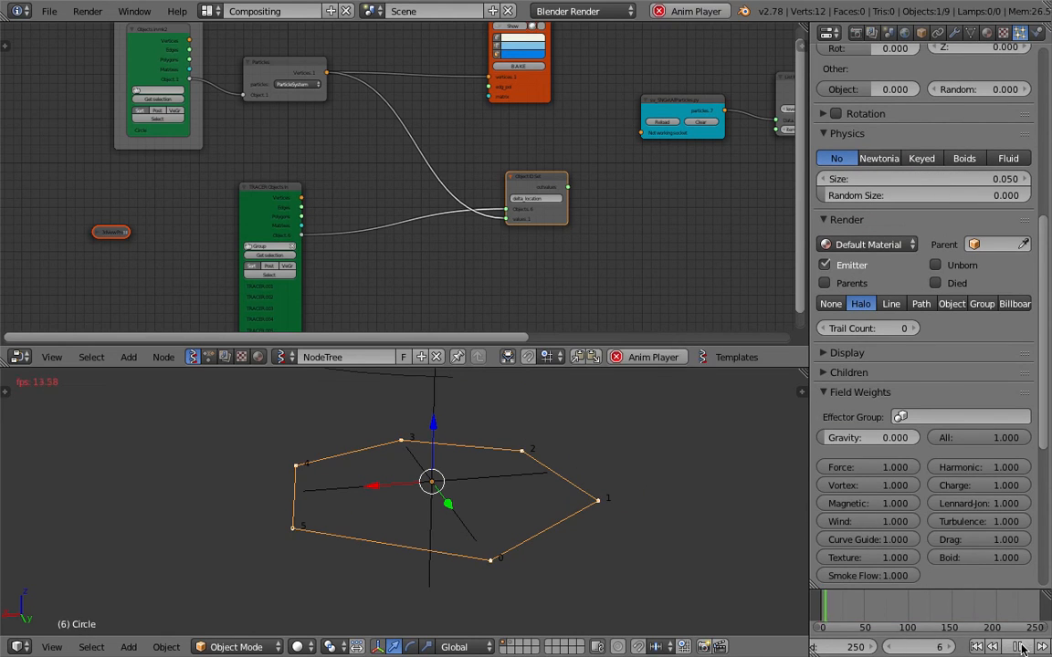
pyautogui.click(1022, 646)
pyautogui.click(976, 646)
# Insert a Vector Math node between the Particles and Object ID Set nodes, set to Add, and shift Object ID Set aside.
pyautogui.moveTo(521, 265); pyautogui.dragTo(491, 260, button='middle')
pyautogui.hotkey('shift', 'a')
pyautogui.click(448, 259)
pyautogui.write('vec')
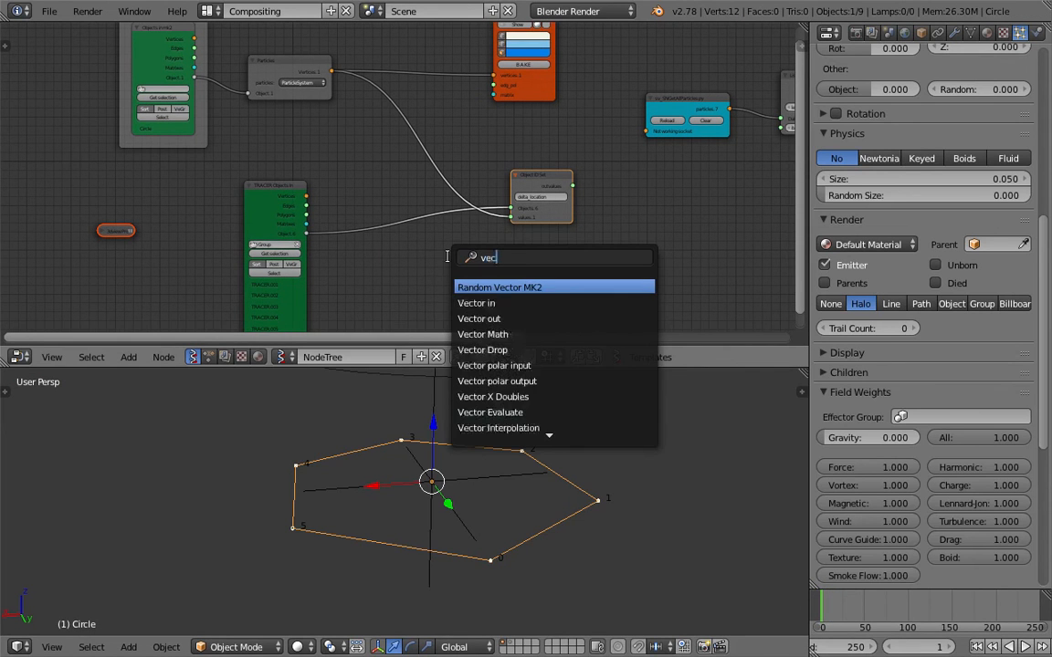
pyautogui.click(484, 335)
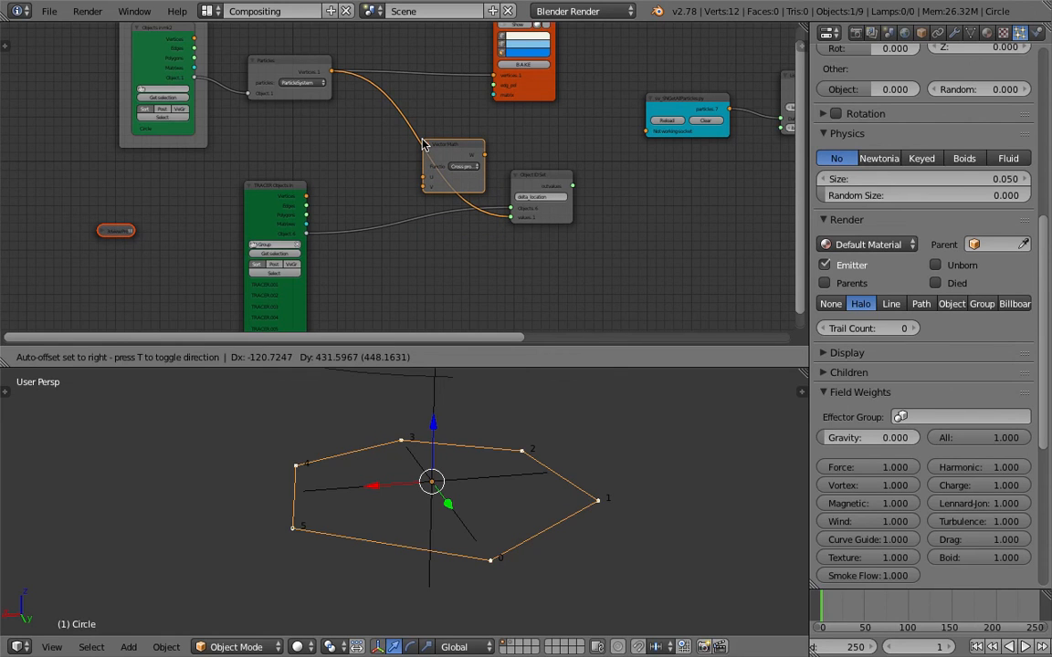
pyautogui.click(423, 145)
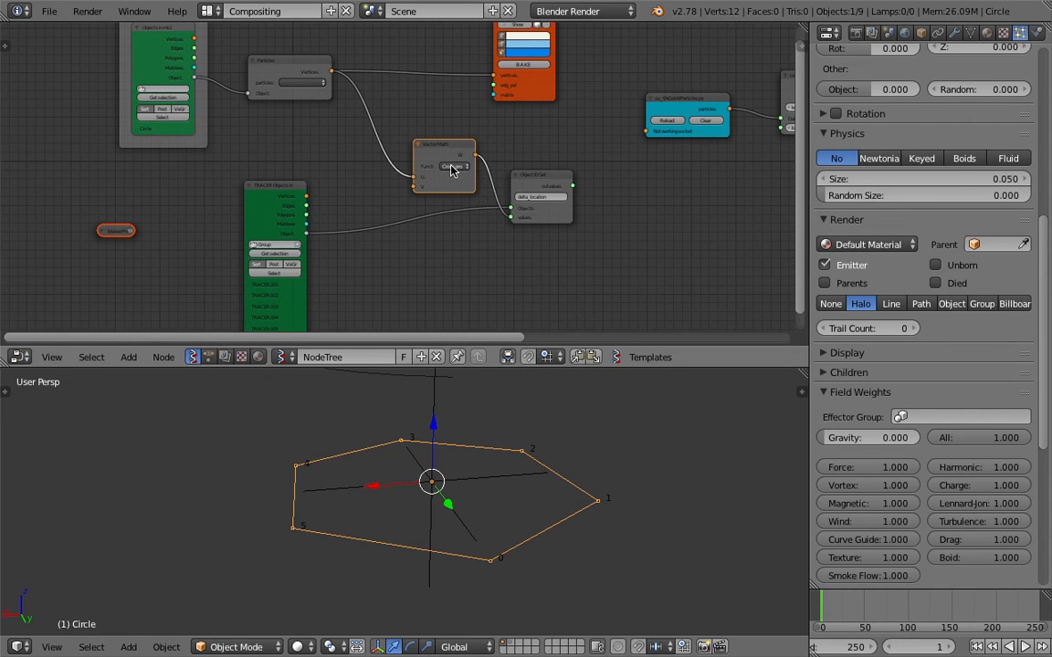
pyautogui.click(452, 169)
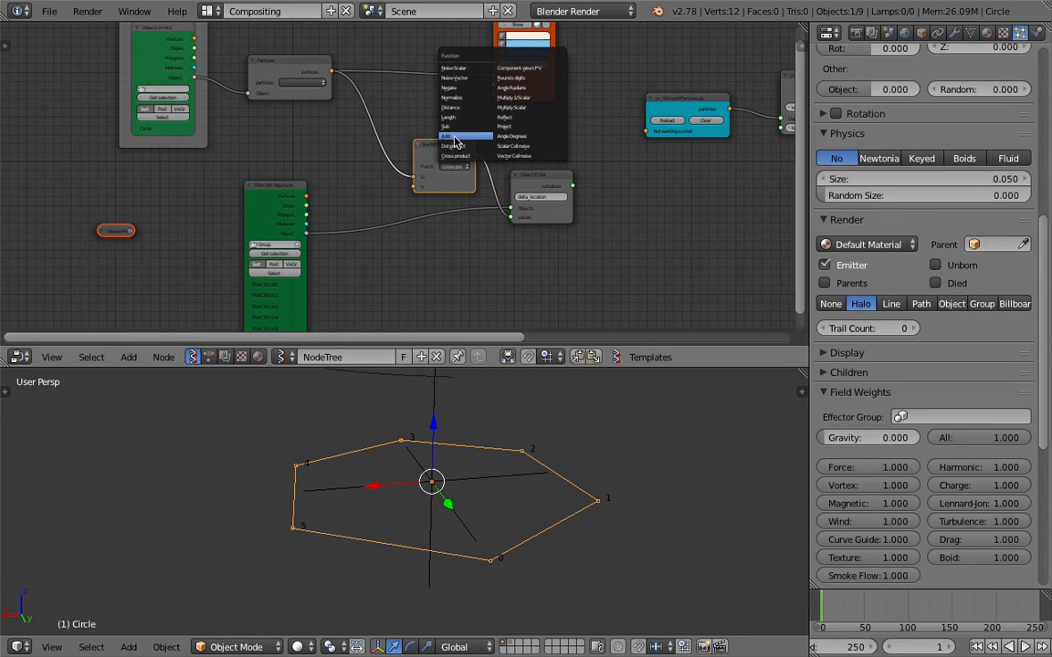
pyautogui.click(449, 138)
pyautogui.moveTo(525, 177); pyautogui.dragTo(538, 176)
# Try to add a Random Vector node to the node tree.
pyautogui.hotkey('shift', 'a')
pyautogui.click(454, 252)
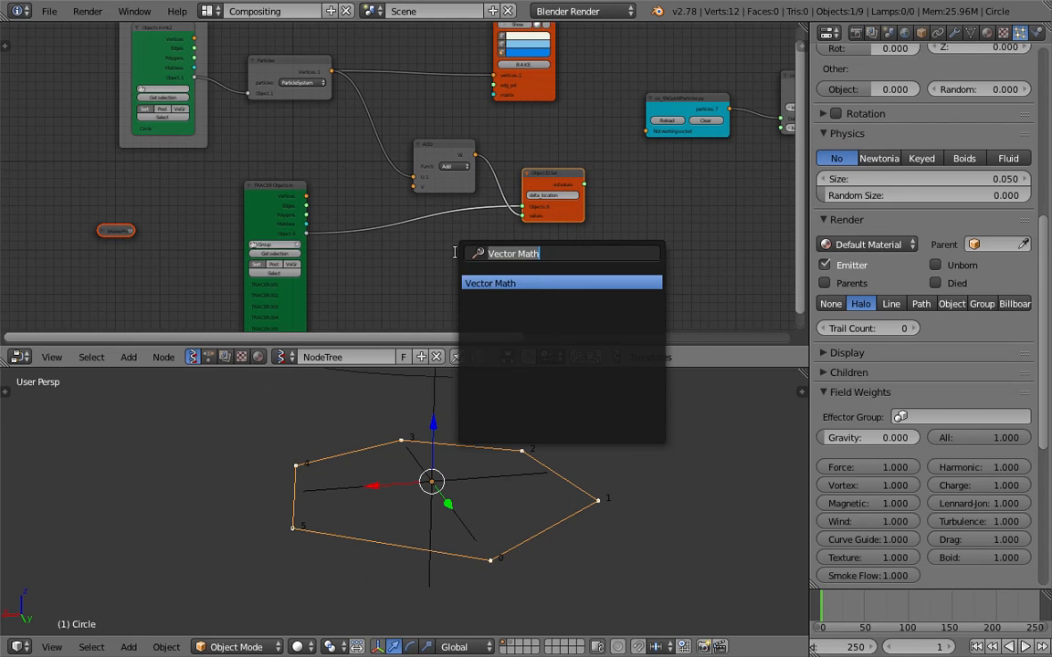
pyautogui.write('random n')
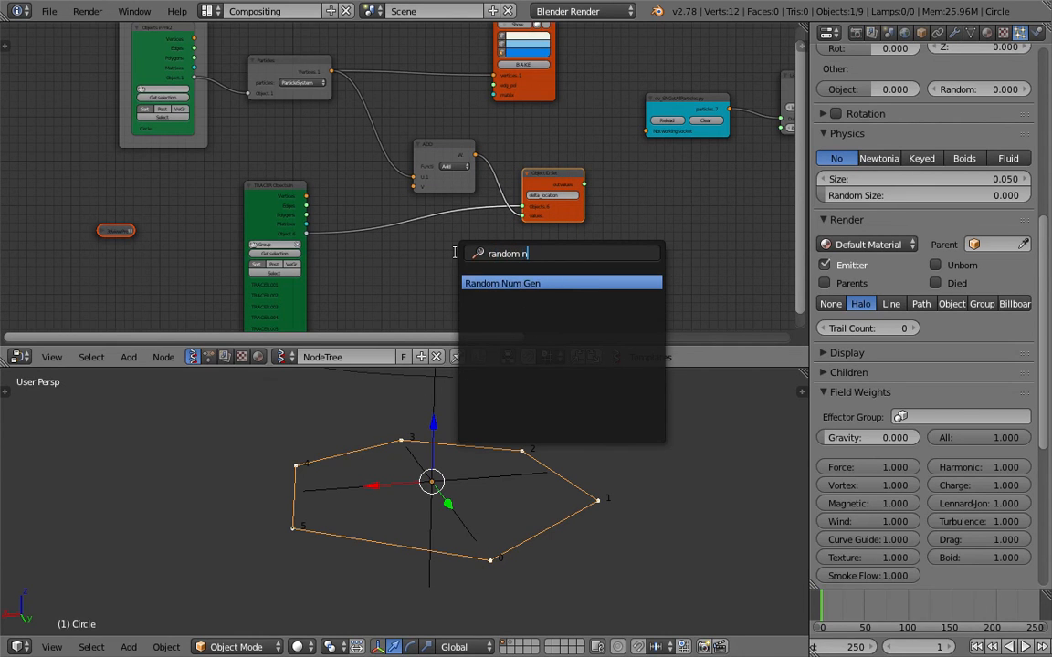
pyautogui.hotkey('ctrl', 'a')
pyautogui.write('random v')
pyautogui.press('Return')
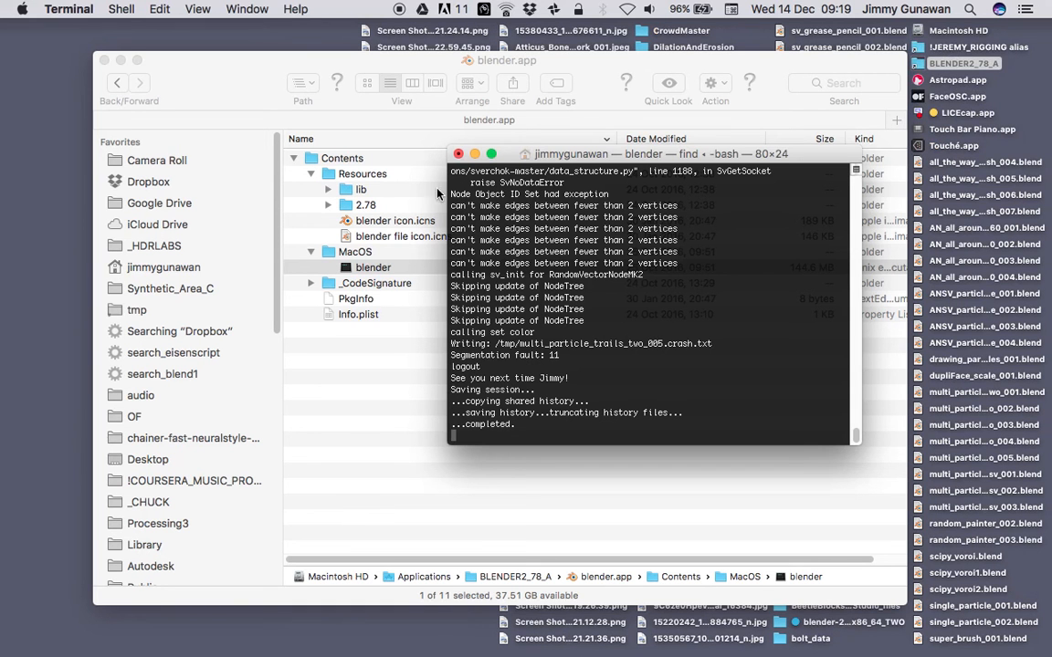
# Close the crashed session's terminal window, relaunch Blender from its executable in the MacOS folder and dismiss the problem report.
pyautogui.click(458, 156)
pyautogui.click(373, 262)
pyautogui.click(370, 256)
pyautogui.click(371, 270)
pyautogui.doubleClick(372, 268)
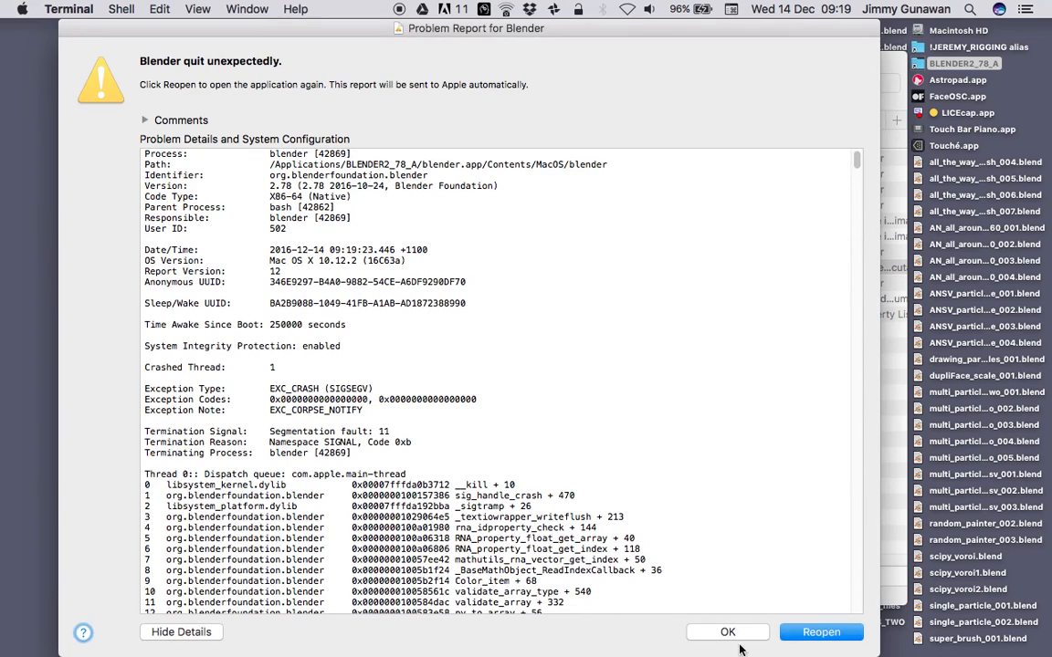
pyautogui.click(727, 632)
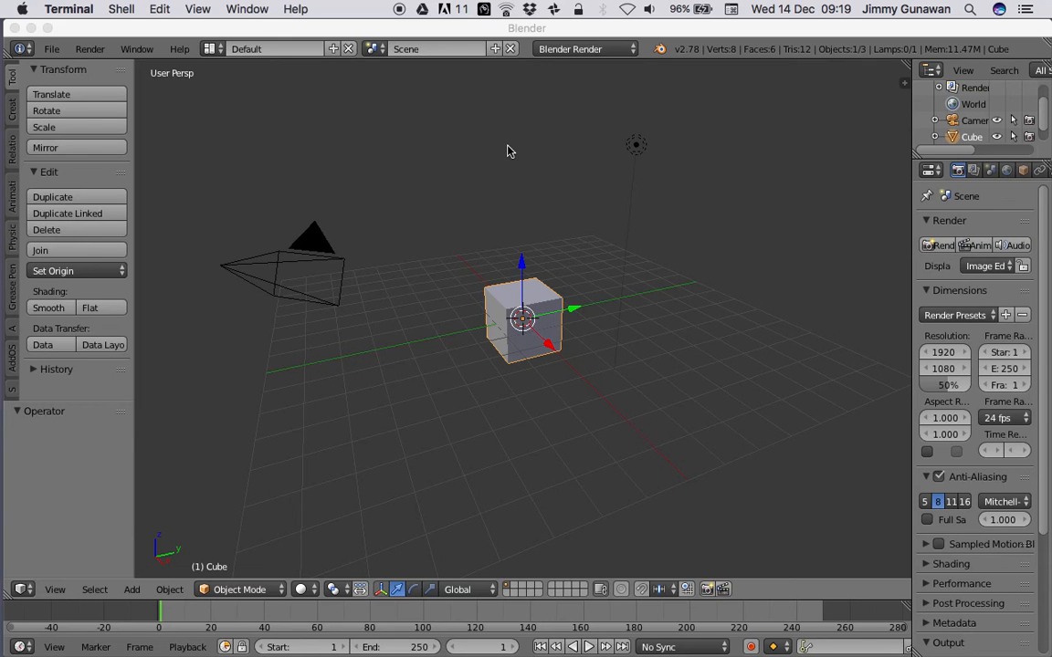
# Reopen the recent file multi_particle_trails_two_005.blend.
pyautogui.click(52, 49)
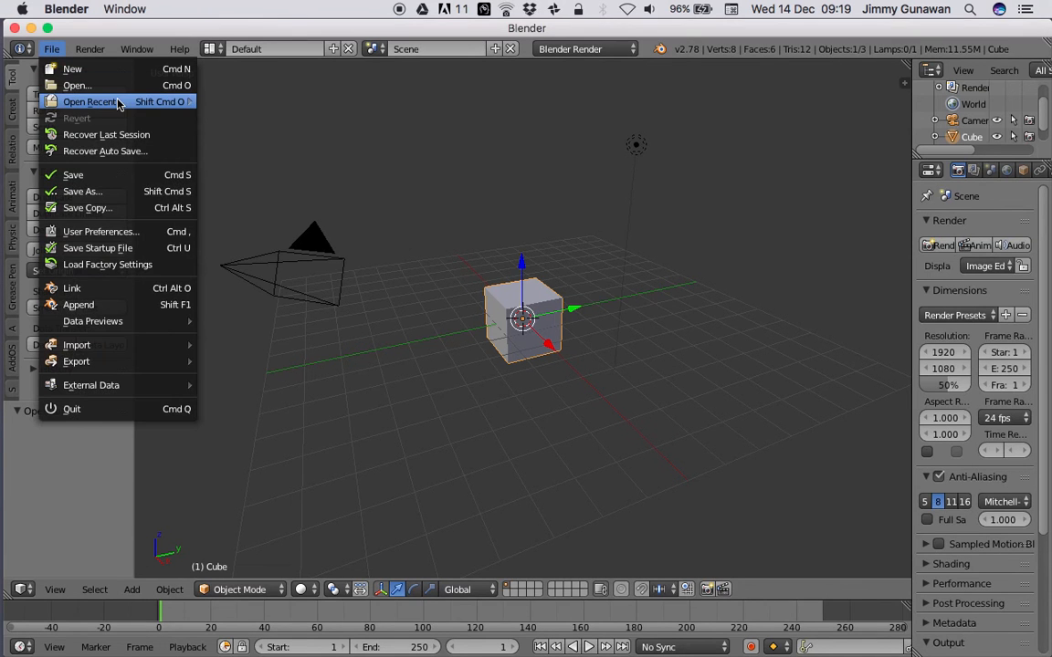
pyautogui.moveTo(182, 101)
pyautogui.click(244, 103)
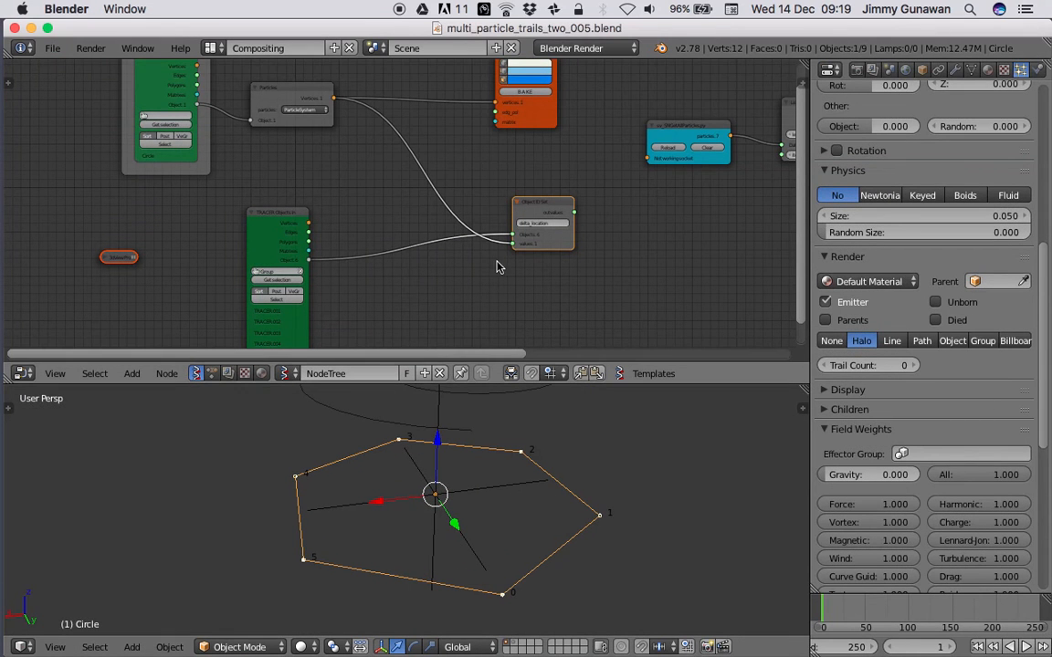
# Add a Vector Math node below the Object ID Set node and set its function to Add.
pyautogui.moveTo(458, 277); pyautogui.dragTo(446, 273, button='middle')
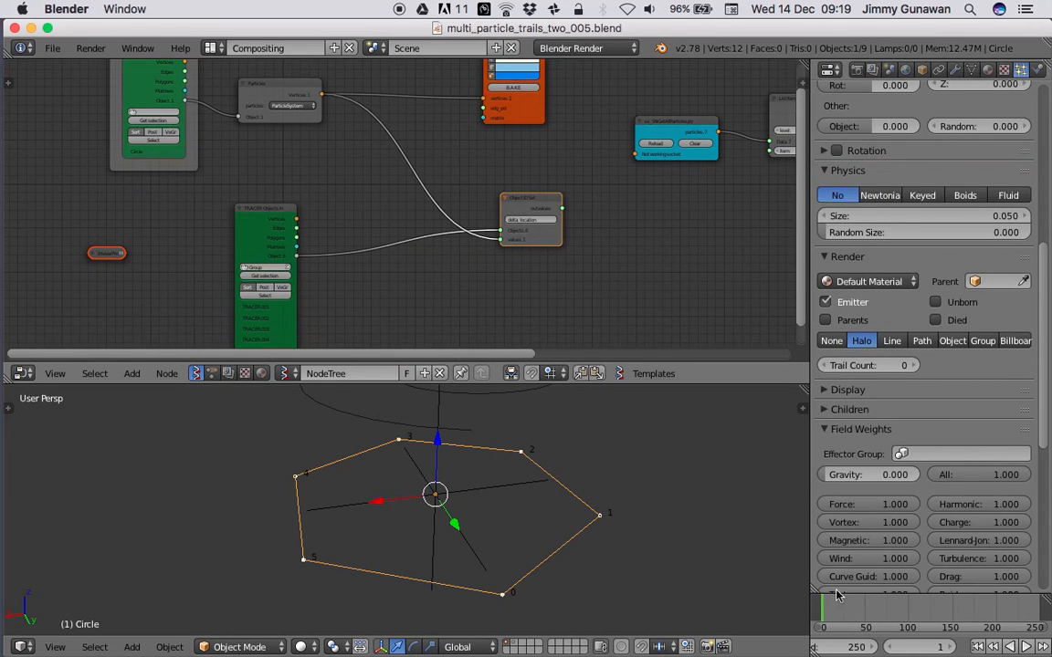
pyautogui.hotkey('ctrl', 'a')
pyautogui.write('vec')
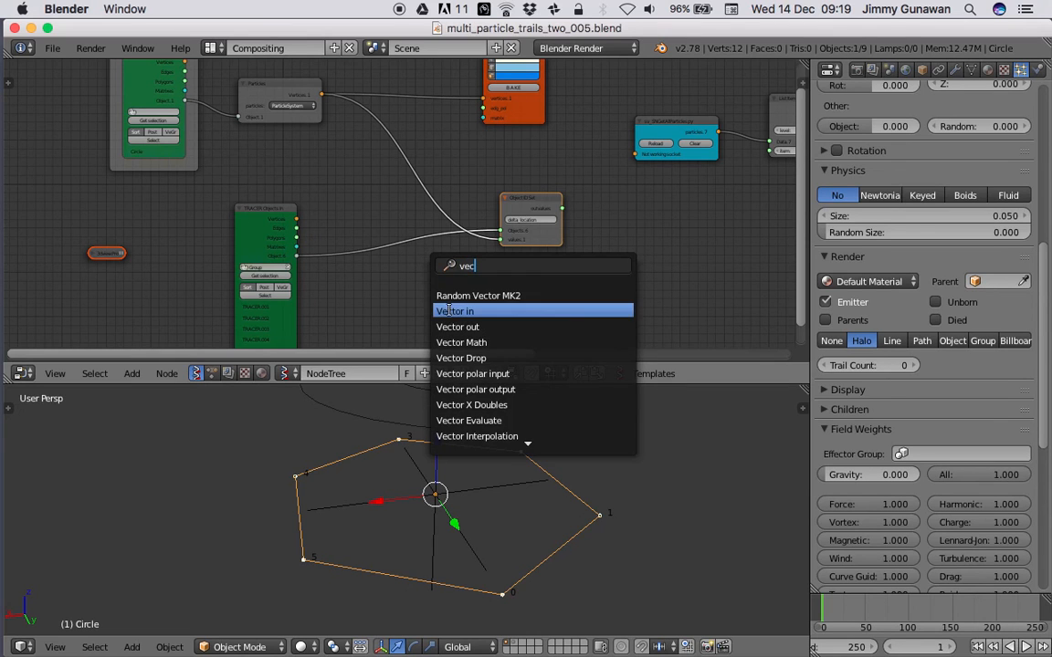
pyautogui.click(459, 342)
pyautogui.click(450, 282)
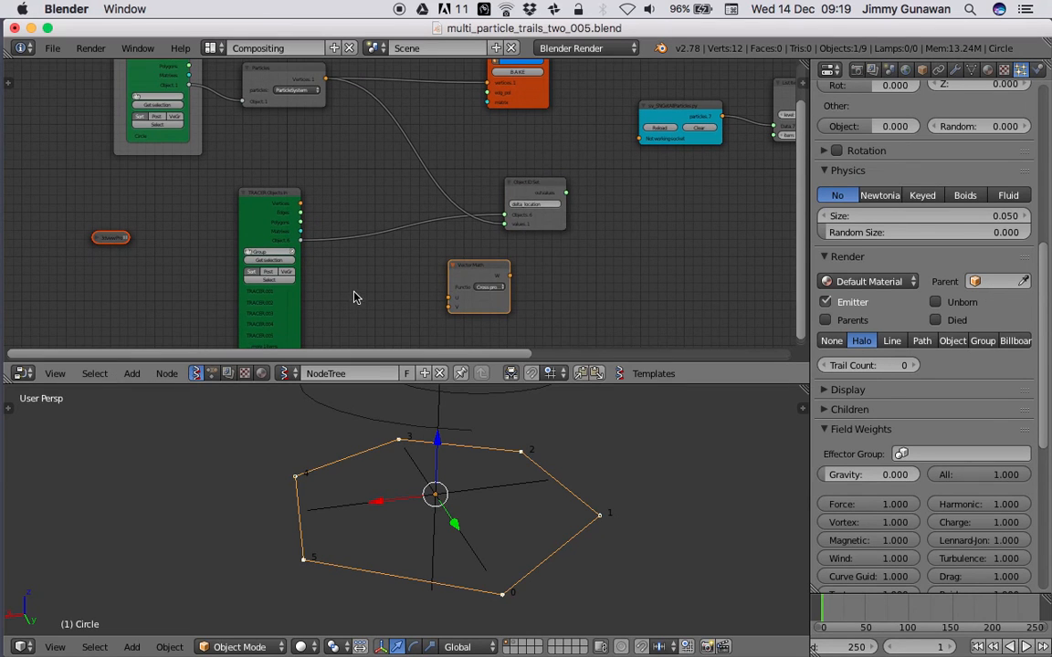
pyautogui.click(481, 287)
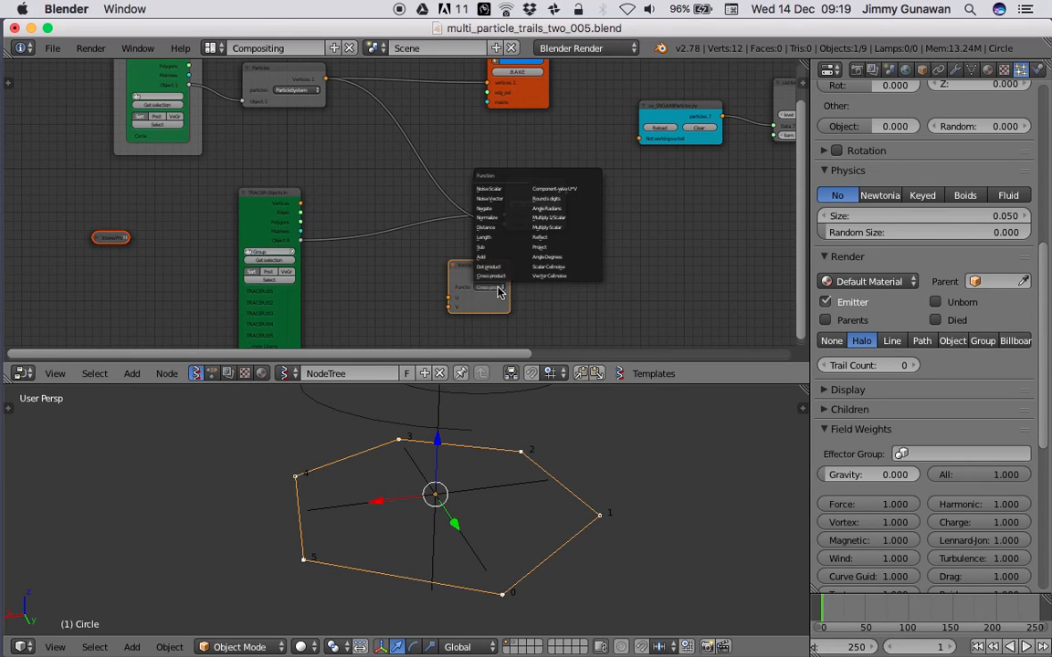
# Add a Random Vector MK2 node beside the ADD node and set its count to 6.
pyautogui.hotkey('shift', 'a')
pyautogui.click(353, 276)
pyautogui.write('vec')
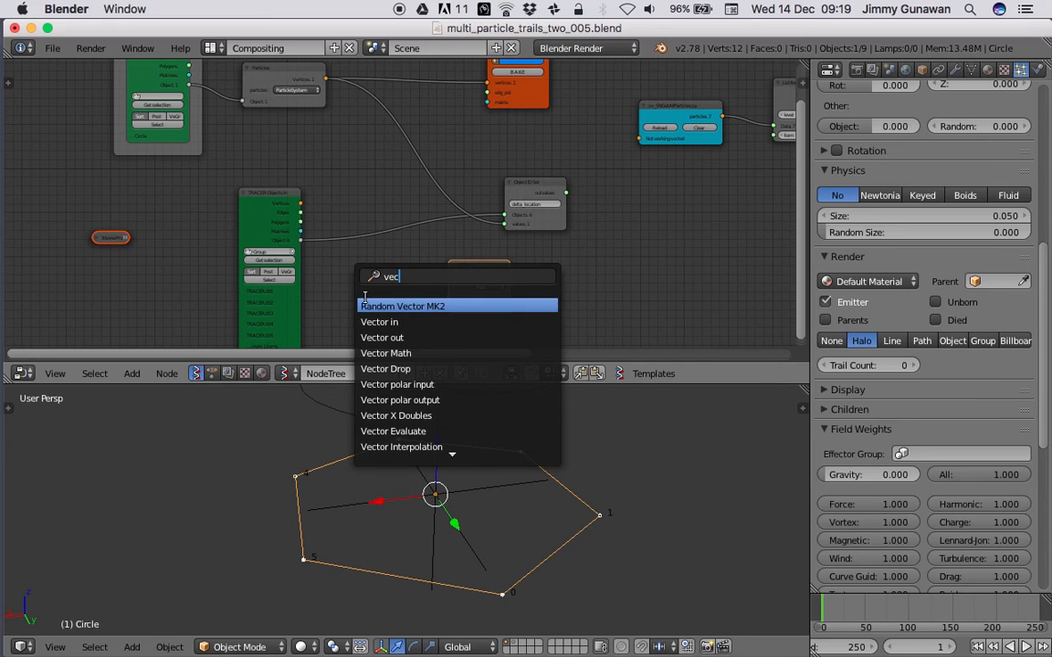
pyautogui.click(368, 305)
pyautogui.click(359, 272)
pyautogui.scroll(2, 365, 297)
pyautogui.click(384, 318)
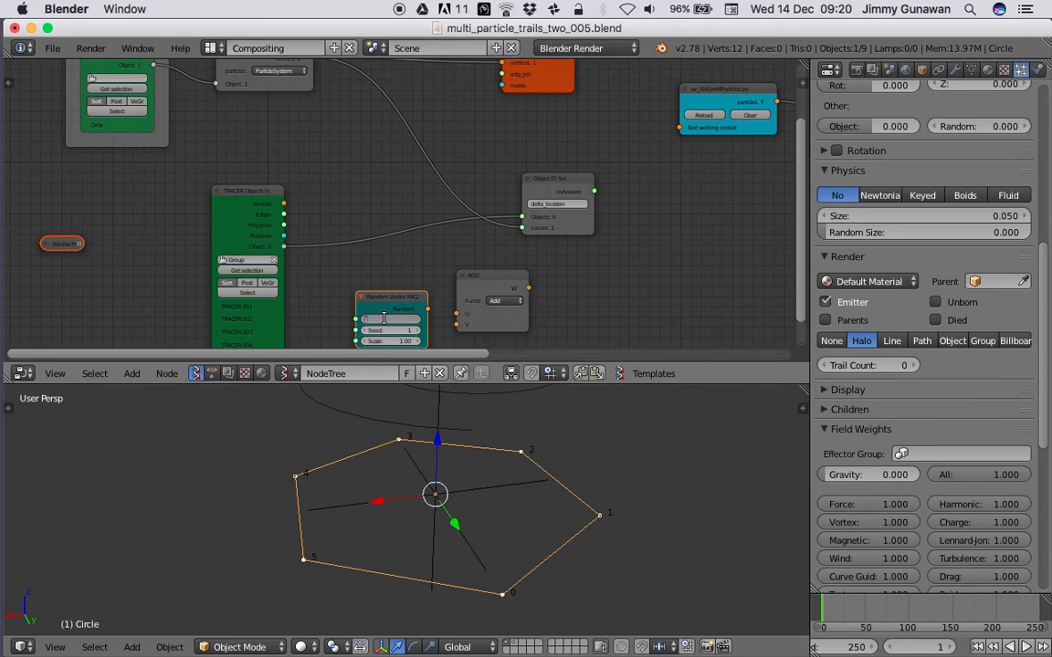
pyautogui.scroll(-1, 347, 277)
# Connect the Particles vertices to the ADD node's U, the random vectors to its V, and its output to Object ID Set values.
pyautogui.moveTo(425, 293); pyautogui.dragTo(455, 299)
pyautogui.moveTo(459, 284); pyautogui.dragTo(456, 309, button='middle')
pyautogui.moveTo(451, 324); pyautogui.dragTo(308, 70)
pyautogui.moveTo(522, 298); pyautogui.dragTo(515, 239)
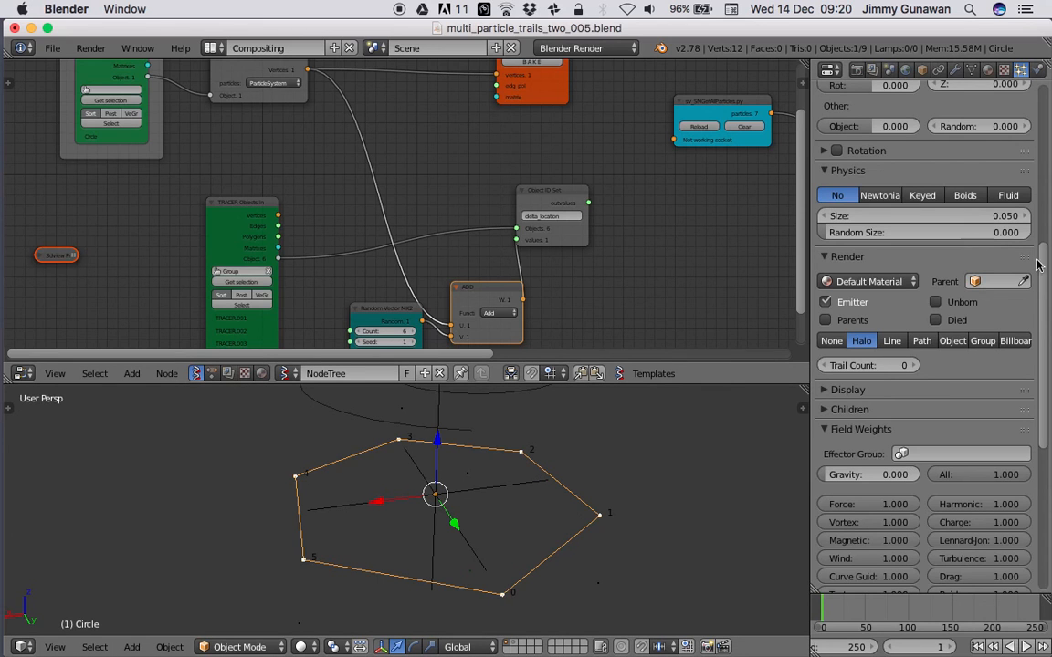
# Play the animation briefly, return to frame 1 and examine the randomly offset points around the circle.
pyautogui.click(1026, 647)
pyautogui.click(1026, 647)
pyautogui.click(978, 646)
pyautogui.scroll(-2, 561, 480)
pyautogui.scroll(-1, 561, 476)
pyautogui.moveTo(562, 482); pyautogui.dragTo(593, 475, button='middle')
pyautogui.moveTo(455, 334); pyautogui.dragTo(460, 268, button='middle')
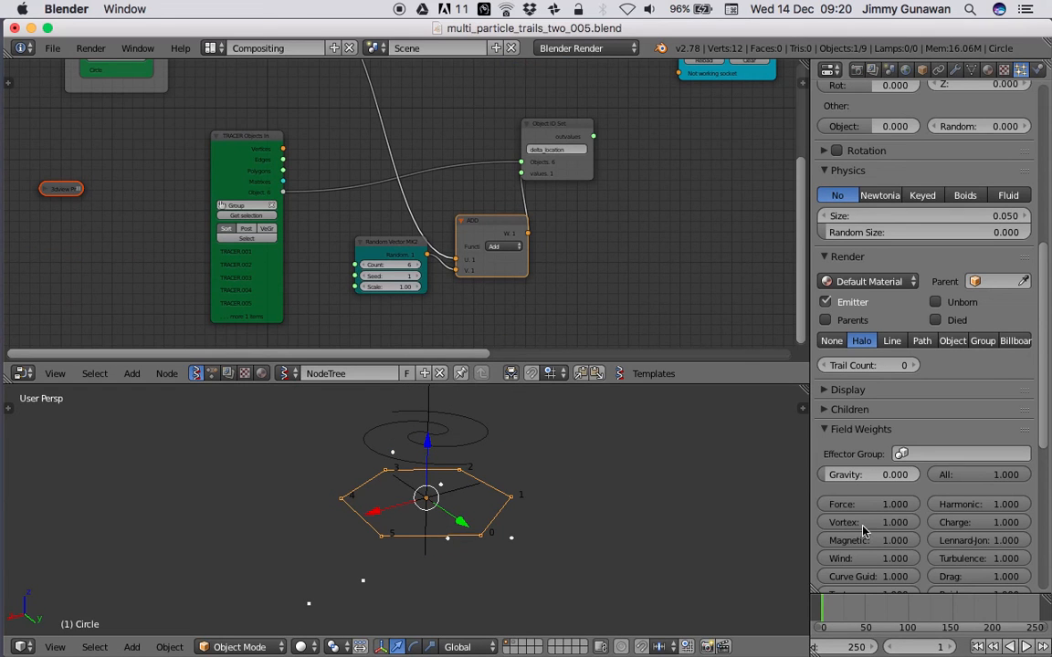
# Play the animation to frame 68 while sweeping the Random Vector seed to 179, and enlarge the 3D view to show the trails.
pyautogui.click(1026, 646)
pyautogui.moveTo(397, 276)
pyautogui.mouseDown()
pyautogui.moveTo(496, 276)
pyautogui.moveTo(394, 278)
pyautogui.mouseUp()
pyautogui.click(1016, 646)
pyautogui.moveTo(697, 610); pyautogui.dragTo(435, 488, button='middle')
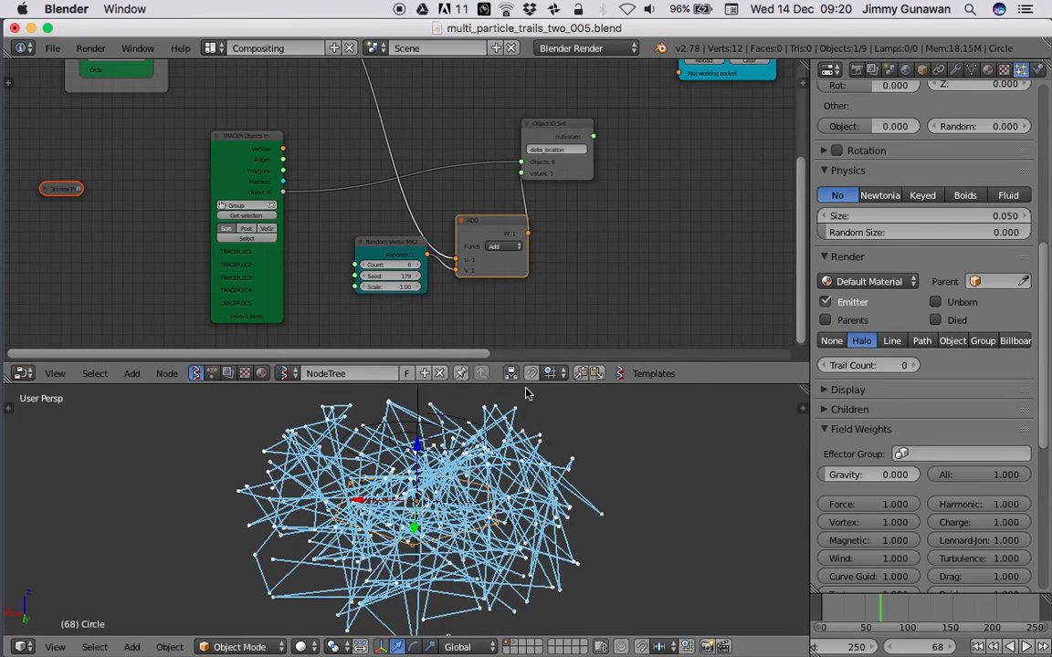
pyautogui.moveTo(526, 383); pyautogui.dragTo(526, 315)
pyautogui.moveTo(526, 438); pyautogui.dragTo(527, 553, button='middle')
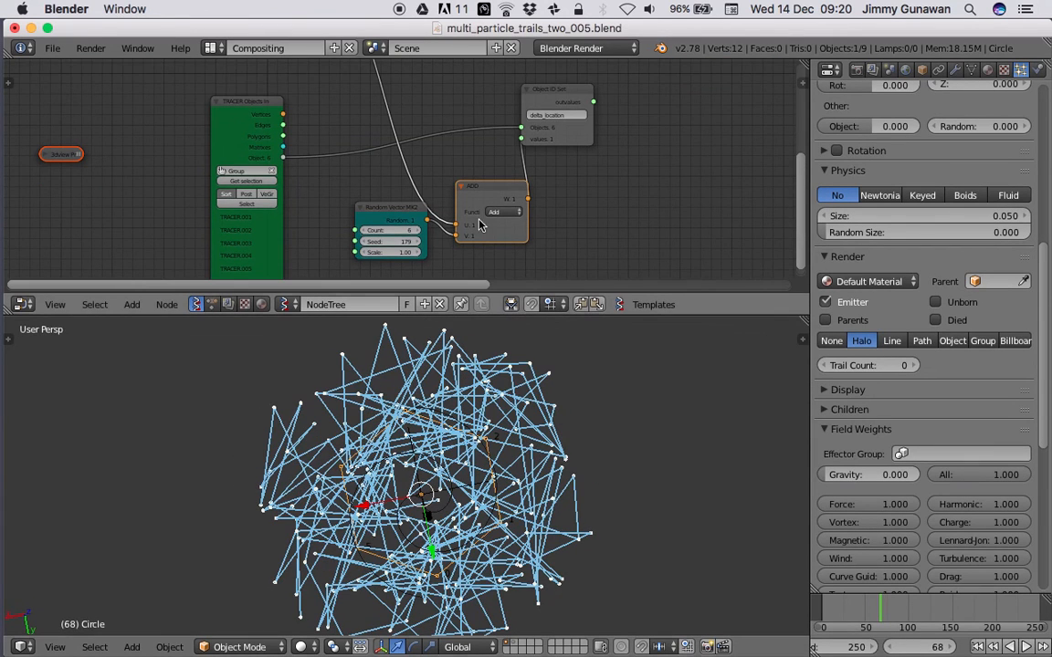
# Delete the Random Vector MK2 node feeding the ADD node.
pyautogui.scroll(4, 495, 197)
pyautogui.moveTo(496, 198); pyautogui.dragTo(496, 163, button='middle')
pyautogui.moveTo(386, 194); pyautogui.dragTo(362, 187)
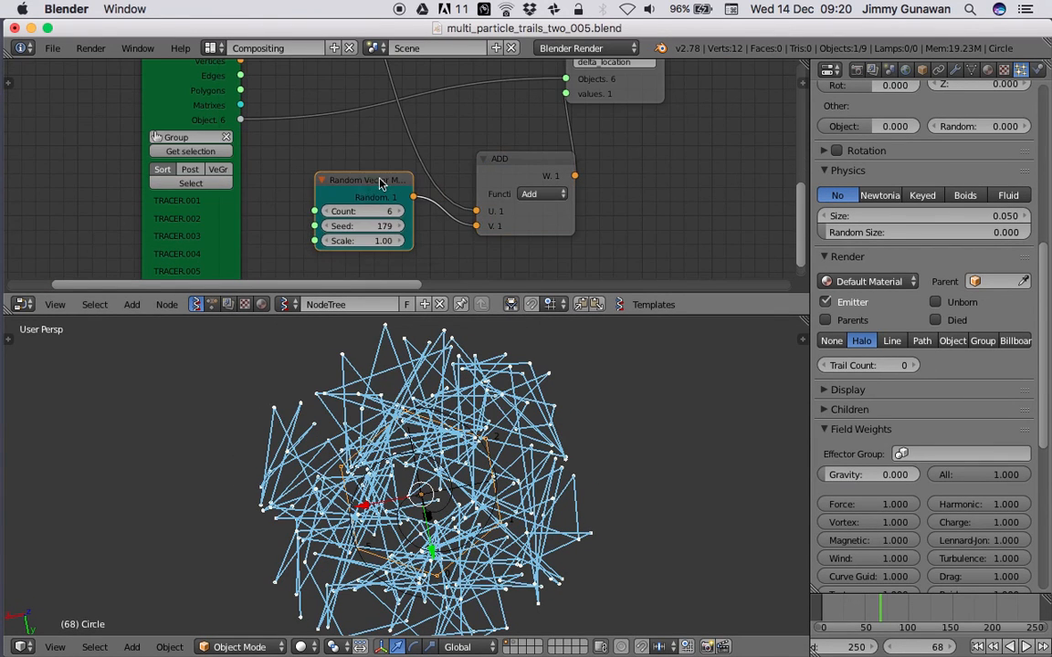
pyautogui.scroll(-2, 380, 182)
pyautogui.press('x')
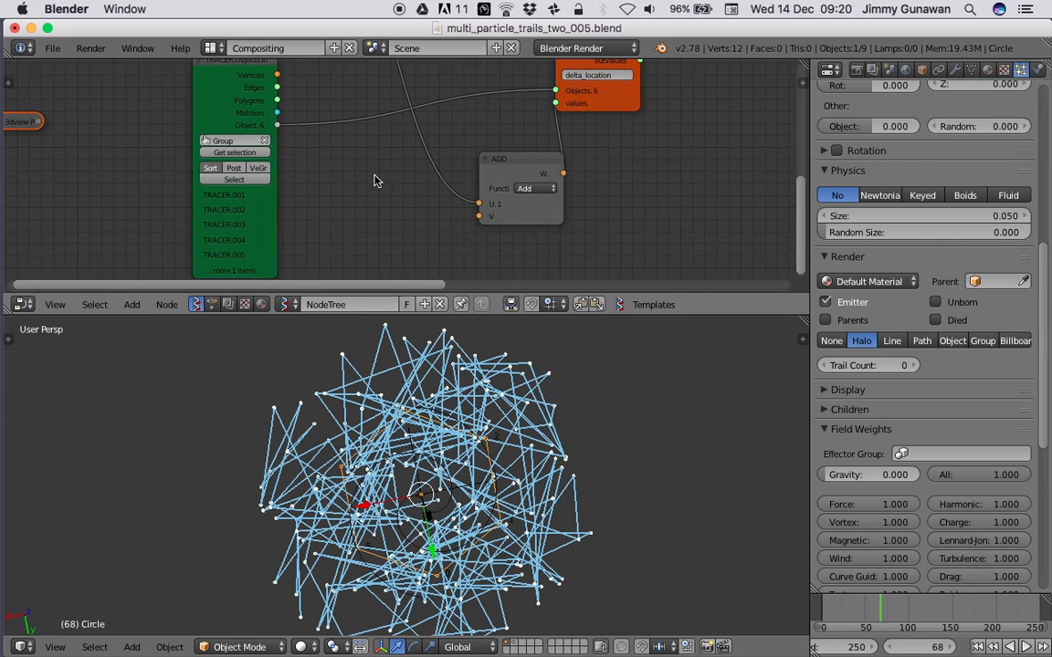
# Add a Vector Noise node and connect its noise output to the ADD node's V input.
pyautogui.hotkey('shift', 'a')
pyautogui.click(370, 179)
pyautogui.write('vect ro')
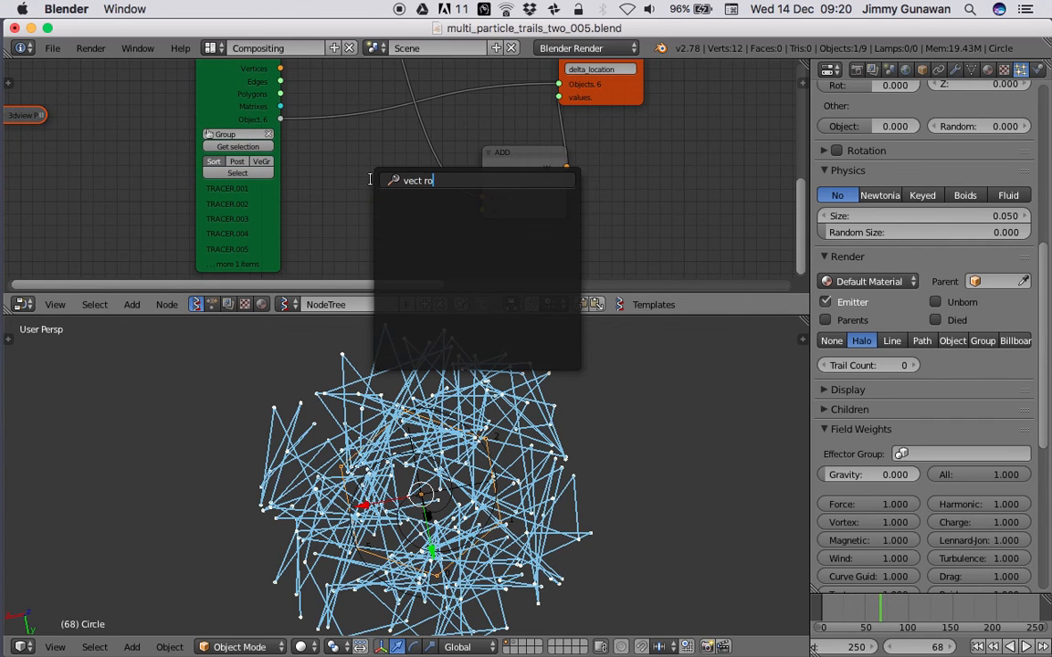
pyautogui.press('BackSpace')
pyautogui.press('BackSpace')
pyautogui.write('or no')
pyautogui.press('Return')
pyautogui.click(362, 200)
pyautogui.moveTo(362, 200); pyautogui.dragTo(469, 133, button='middle')
pyautogui.moveTo(551, 152); pyautogui.dragTo(587, 142)
pyautogui.scroll(-1, 488, 176)
# Add a Vector in node and connect it to the Vector Noise node's vertices input.
pyautogui.hotkey('shift', 'a')
pyautogui.click(448, 217)
pyautogui.write('vec')
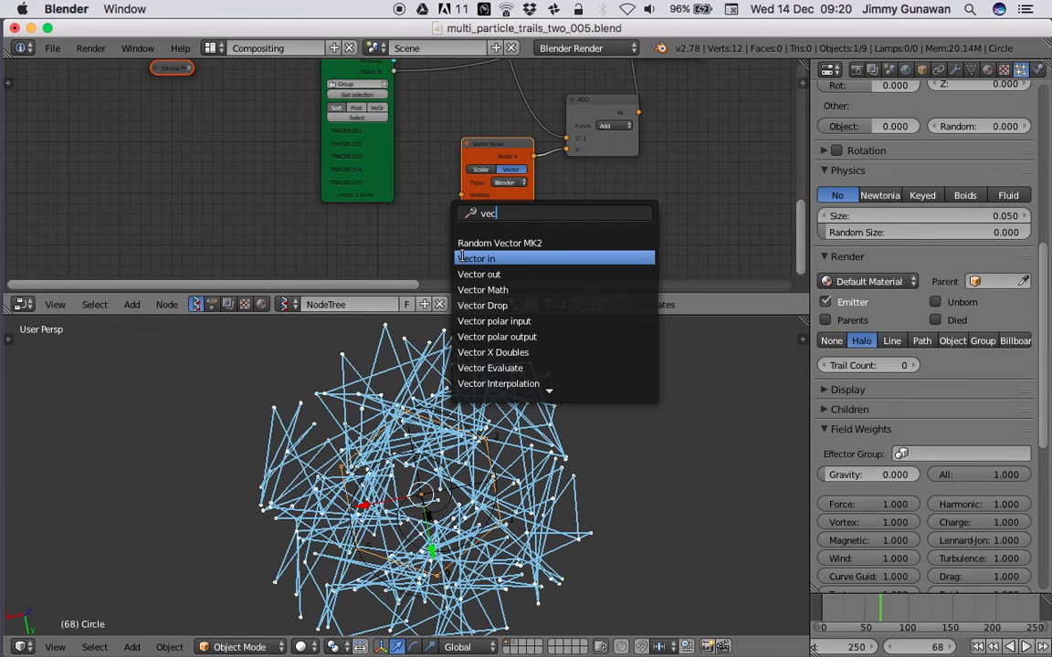
pyautogui.press('Return')
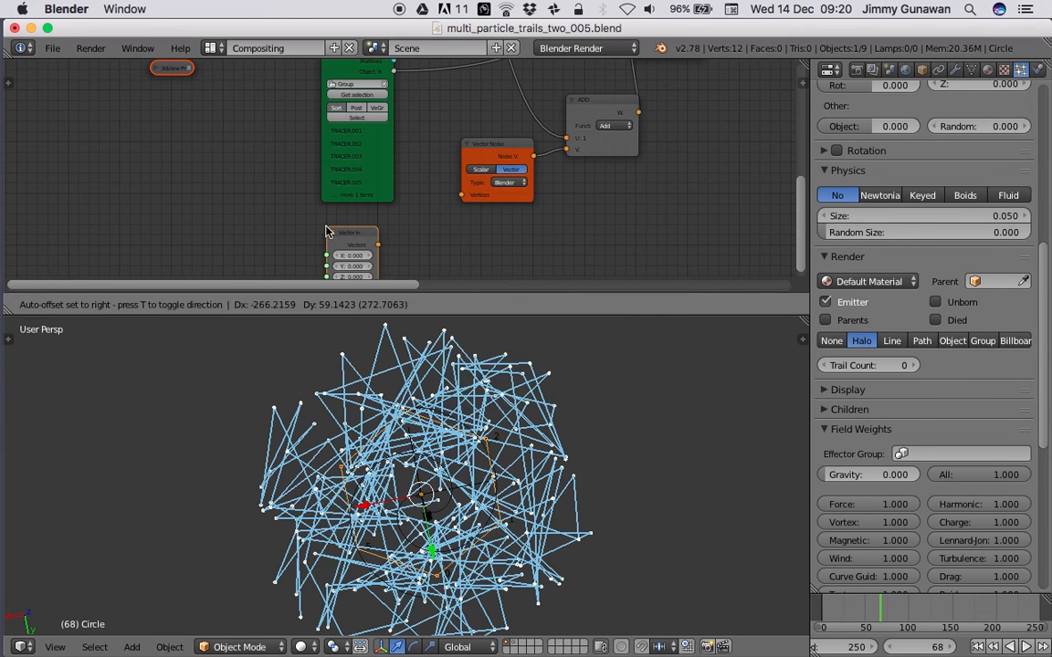
pyautogui.click(351, 237)
pyautogui.moveTo(364, 243); pyautogui.dragTo(462, 195)
pyautogui.moveTo(457, 218); pyautogui.dragTo(453, 186, button='middle')
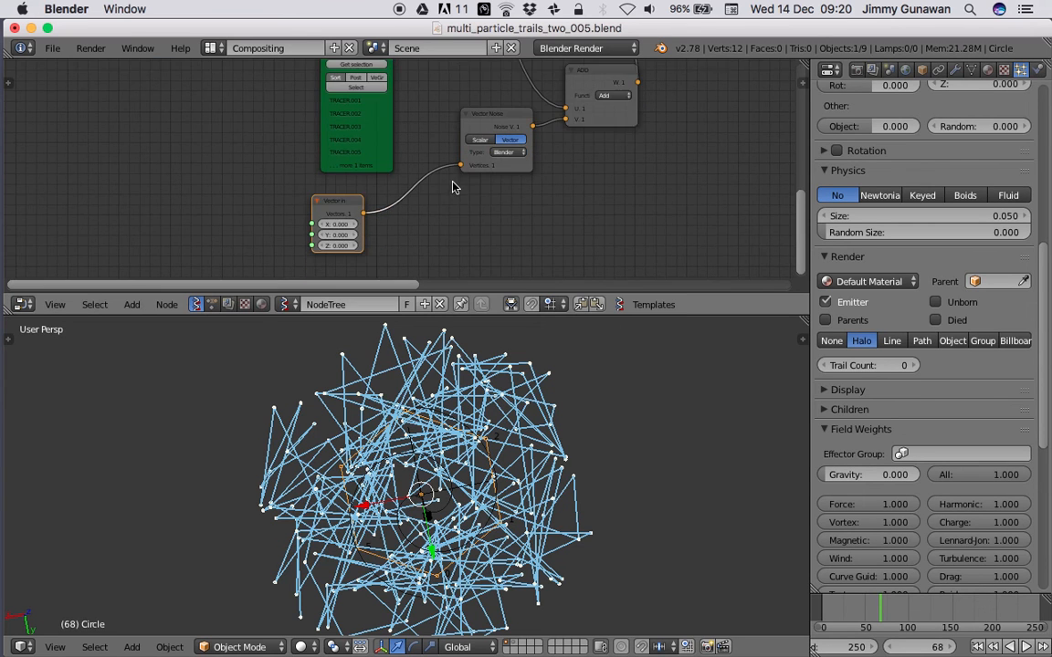
# Add a Frame info node and connect its current frame to the Vector in node's X input.
pyautogui.scroll(1, 418, 198)
pyautogui.hotkey('shift', 'a')
pyautogui.click(216, 214)
pyautogui.write('fra')
pyautogui.press('Down')
pyautogui.press('Return')
pyautogui.click(169, 205)
pyautogui.moveTo(249, 222); pyautogui.dragTo(333, 197)
# Replace the Vector in node with a Random Vector MK2 node with a count of 6, linked to the Vector Noise vertices.
pyautogui.scroll(1, 379, 196)
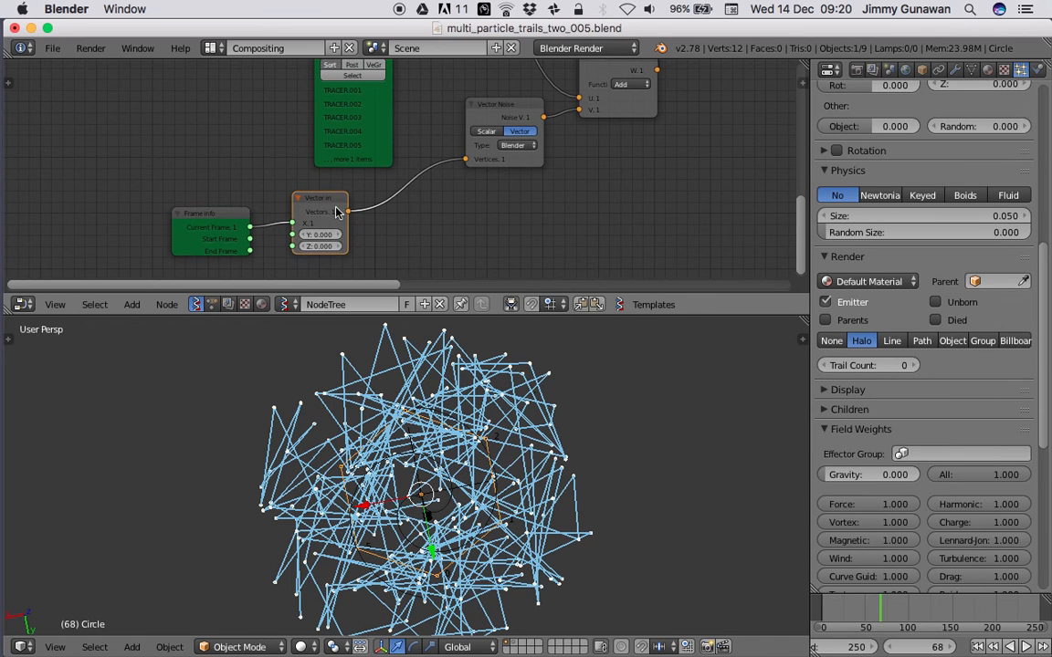
pyautogui.press('x')
pyautogui.hotkey('shift', 'a')
pyautogui.click(331, 200)
pyautogui.write('random noi')
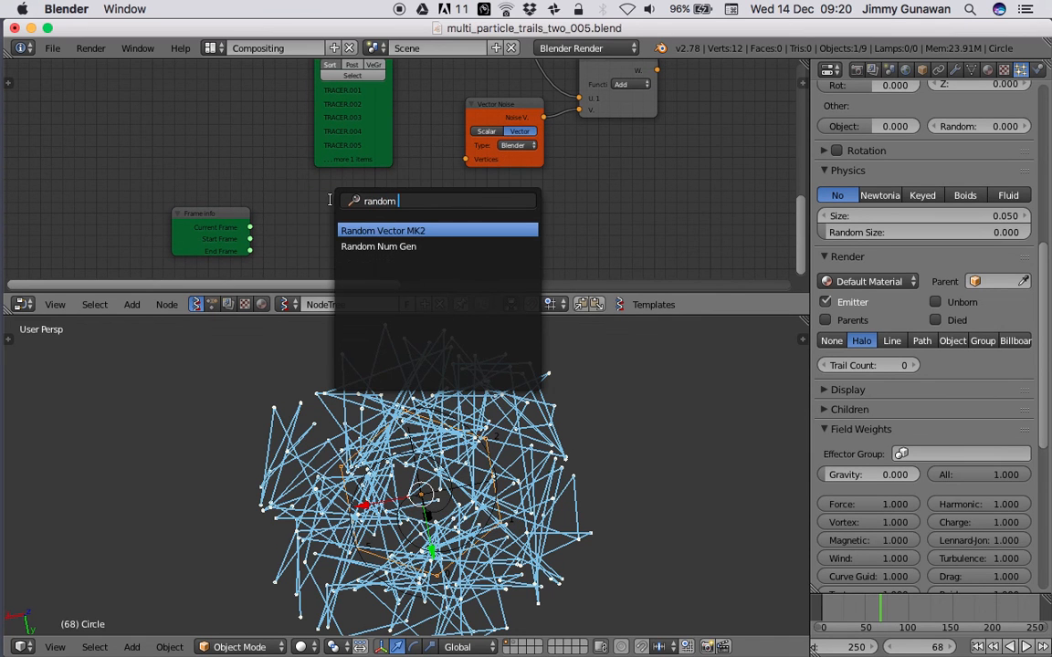
pyautogui.press('BackSpace')
pyautogui.press('BackSpace')
pyautogui.press('BackSpace')
pyautogui.write('v')
pyautogui.press('Return')
pyautogui.click(333, 204)
pyautogui.click(355, 230)
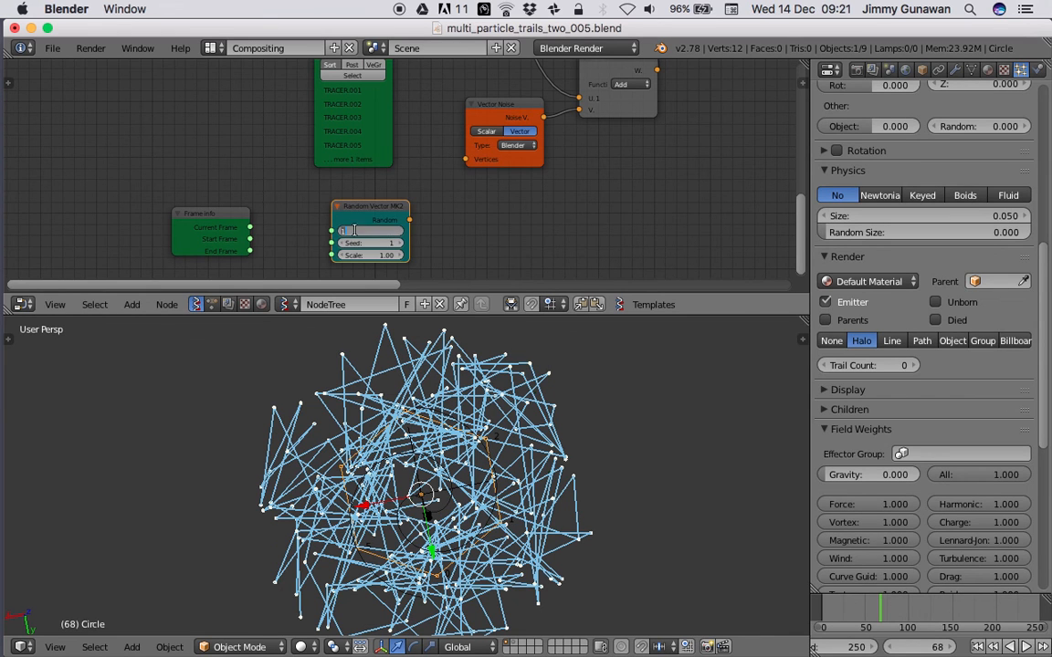
pyautogui.moveTo(410, 220); pyautogui.dragTo(466, 160)
pyautogui.moveTo(370, 207); pyautogui.dragTo(270, 251)
# Insert a Vector Math node between Random Vector MK2 and Vector Noise and set its function to Add.
pyautogui.hotkey('shift', 'a')
pyautogui.click(420, 194)
pyautogui.write('vec')
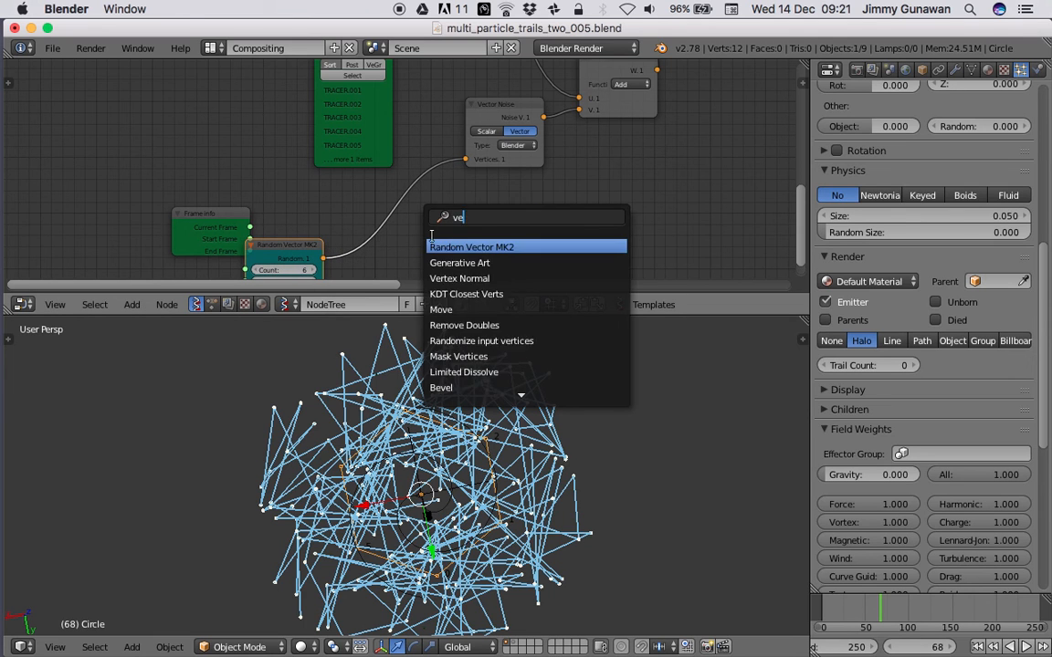
pyautogui.click(447, 294)
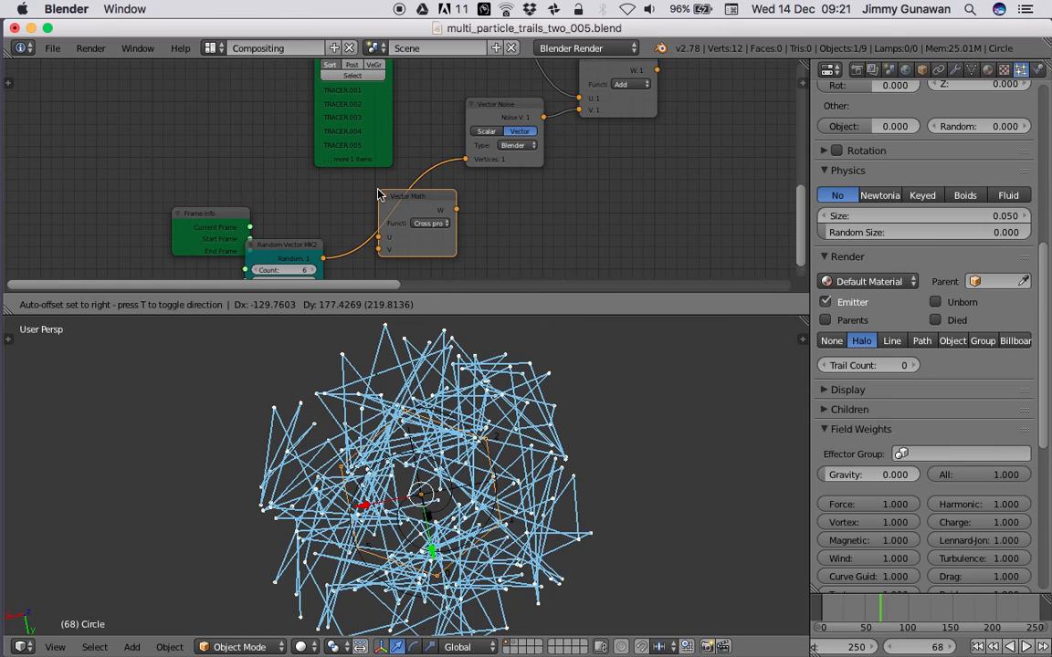
pyautogui.click(379, 195)
pyautogui.click(429, 222)
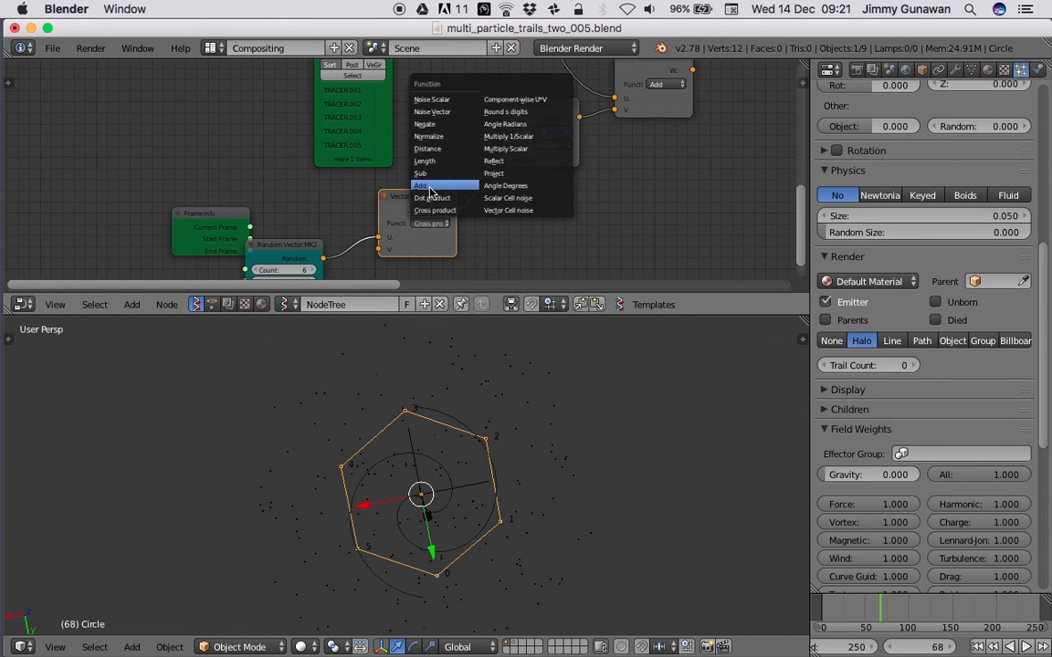
pyautogui.click(431, 187)
# Add a Vector in node, linking Frame info's current frame to its X and its vectors to the new ADD node's V input.
pyautogui.moveTo(228, 213); pyautogui.dragTo(163, 180)
pyautogui.hotkey('alt', 'space')
pyautogui.write('vec')
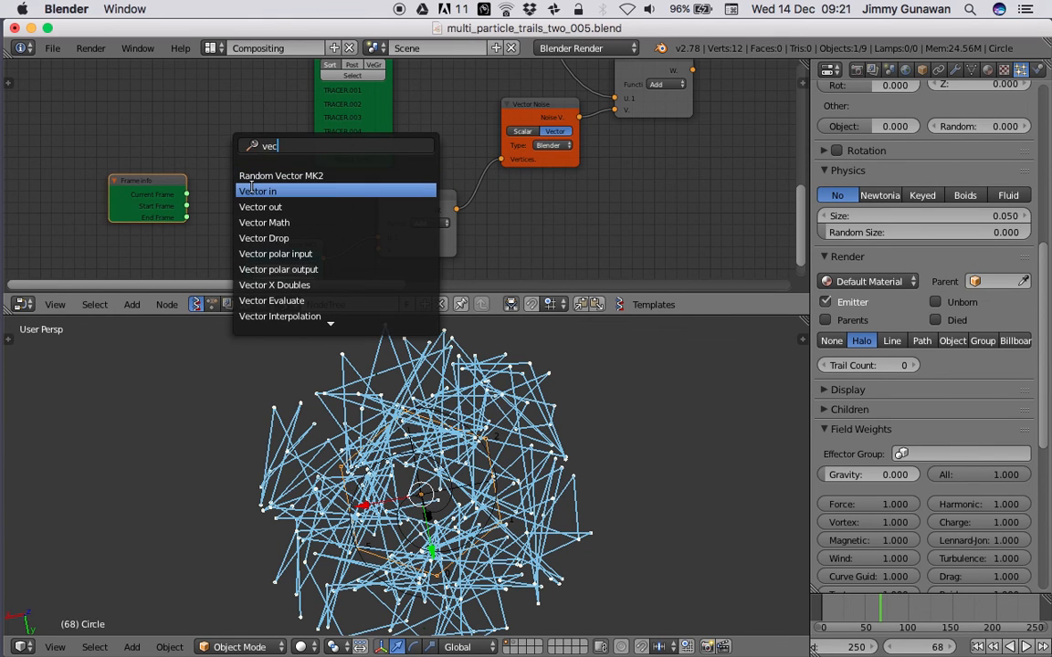
pyautogui.click(251, 188)
pyautogui.click(257, 191)
pyautogui.moveTo(290, 185); pyautogui.dragTo(377, 238)
pyautogui.moveTo(186, 195); pyautogui.dragTo(235, 197)
pyautogui.moveTo(552, 210); pyautogui.dragTo(544, 247, button='middle')
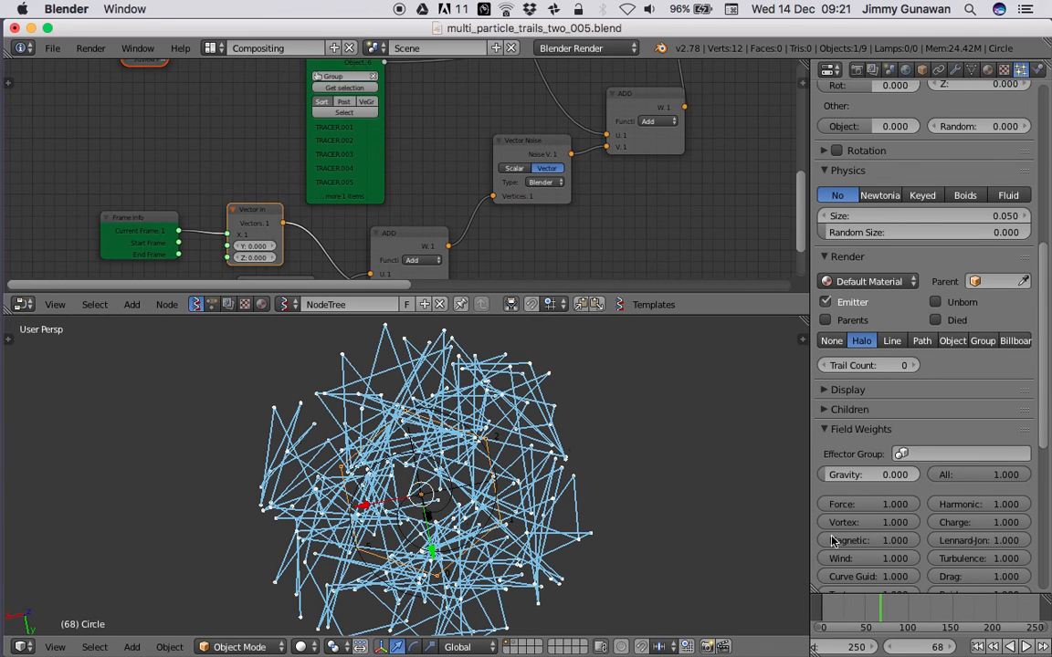
# Play the animation from the first frame to check the frame-driven noise motion, and stop it.
pyautogui.click(977, 647)
pyautogui.click(1026, 646)
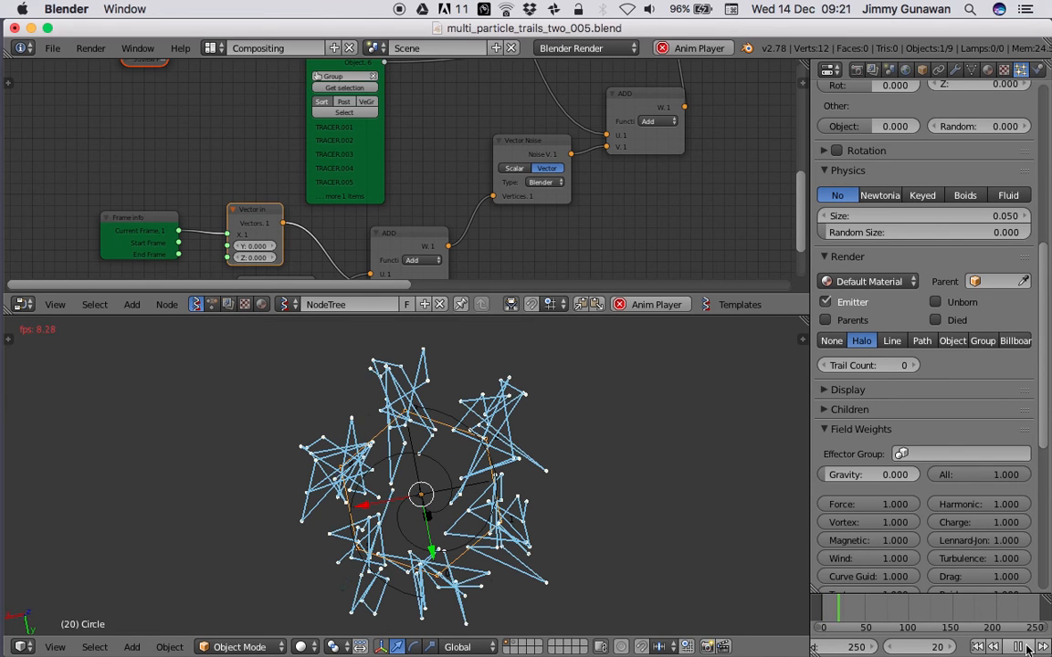
pyautogui.click(1026, 647)
# Move the new ADD node slightly up and enlarge the node editor to show more of the tree.
pyautogui.moveTo(418, 227); pyautogui.dragTo(429, 205)
pyautogui.moveTo(428, 204); pyautogui.dragTo(408, 109, button='middle')
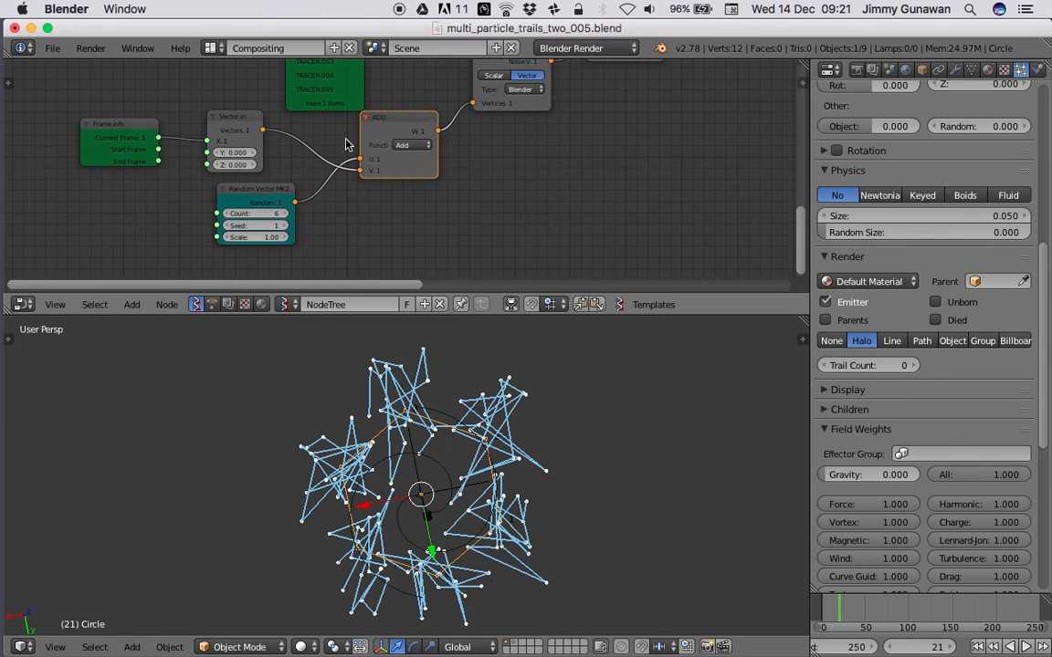
pyautogui.moveTo(347, 151); pyautogui.dragTo(352, 181, button='middle')
pyautogui.scroll(-2, 352, 184)
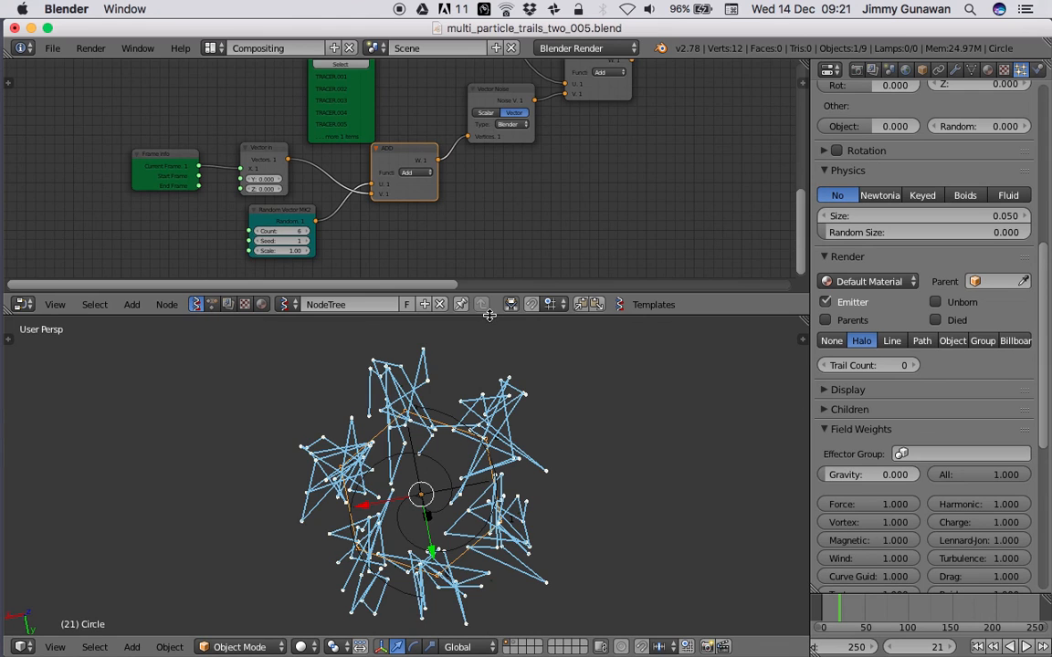
pyautogui.moveTo(490, 319); pyautogui.dragTo(490, 407)
pyautogui.moveTo(420, 282); pyautogui.dragTo(486, 340, button='middle')
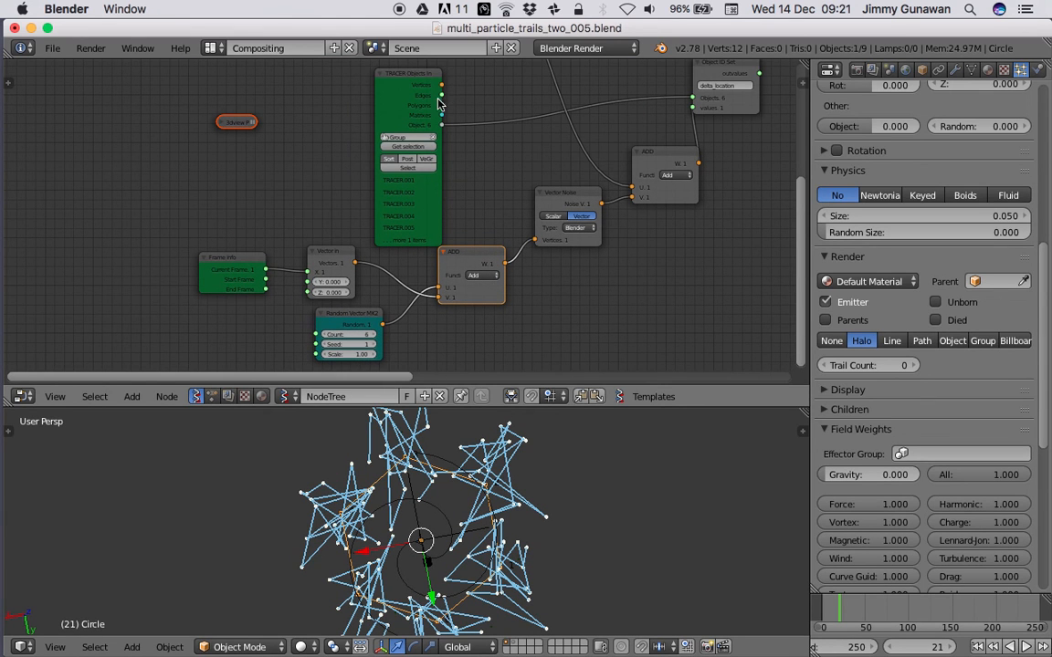
# Shift the Frame info node aside and insert a Math node between it and the Vector in node.
pyautogui.moveTo(194, 263); pyautogui.dragTo(132, 254)
pyautogui.press('space')
pyautogui.write('math')
pyautogui.press('Down')
pyautogui.press('Return')
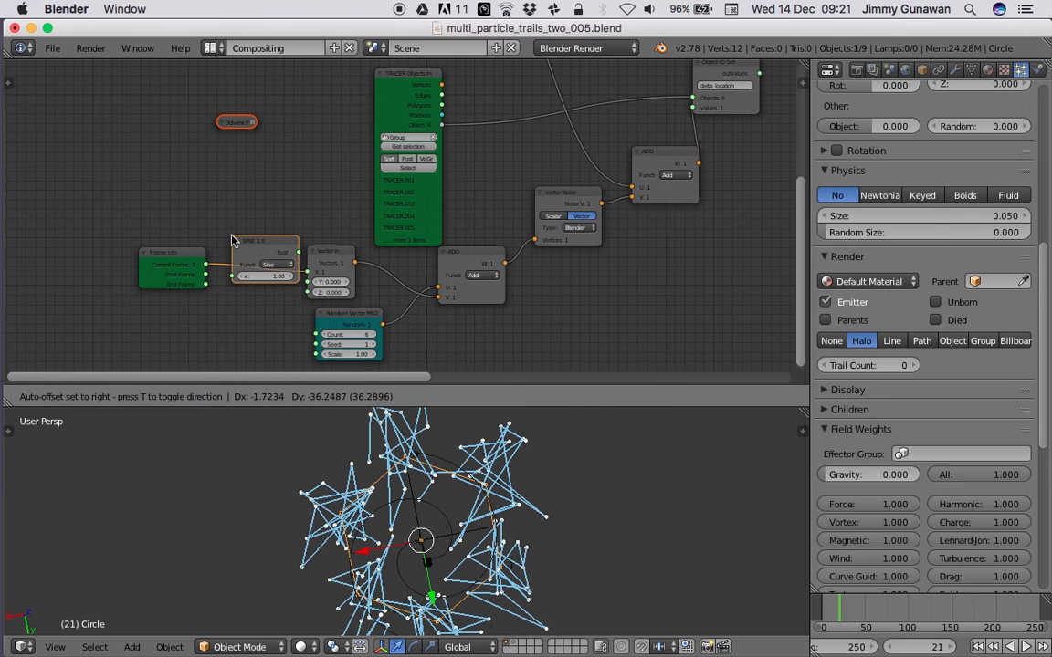
pyautogui.click(234, 241)
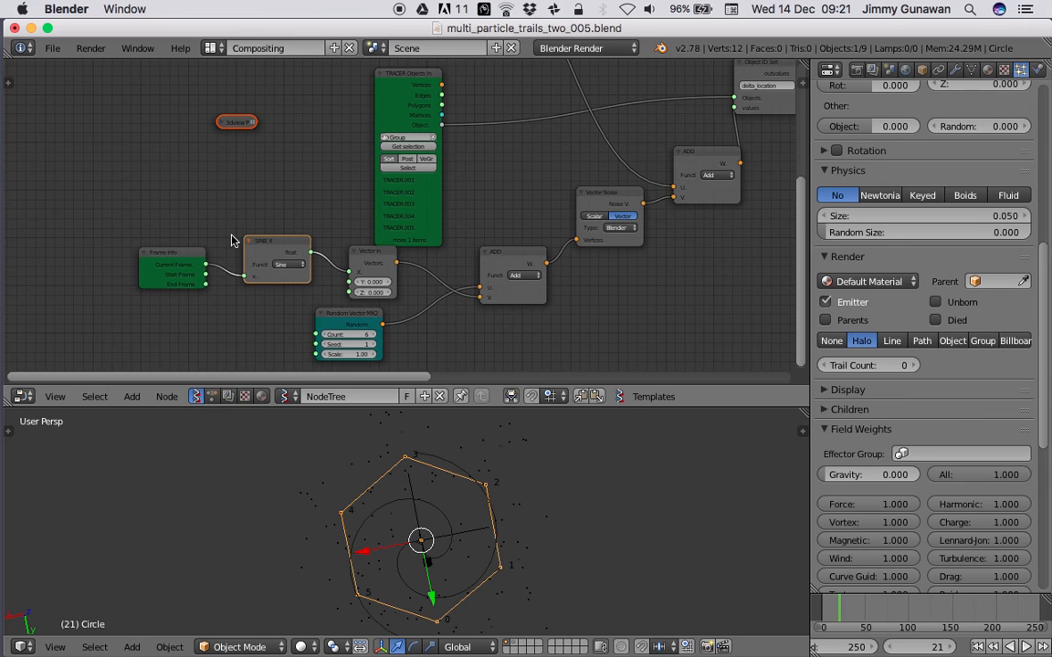
# Set the Math node's function to multiplication (*) with a y value of 0.2.
pyautogui.click(272, 270)
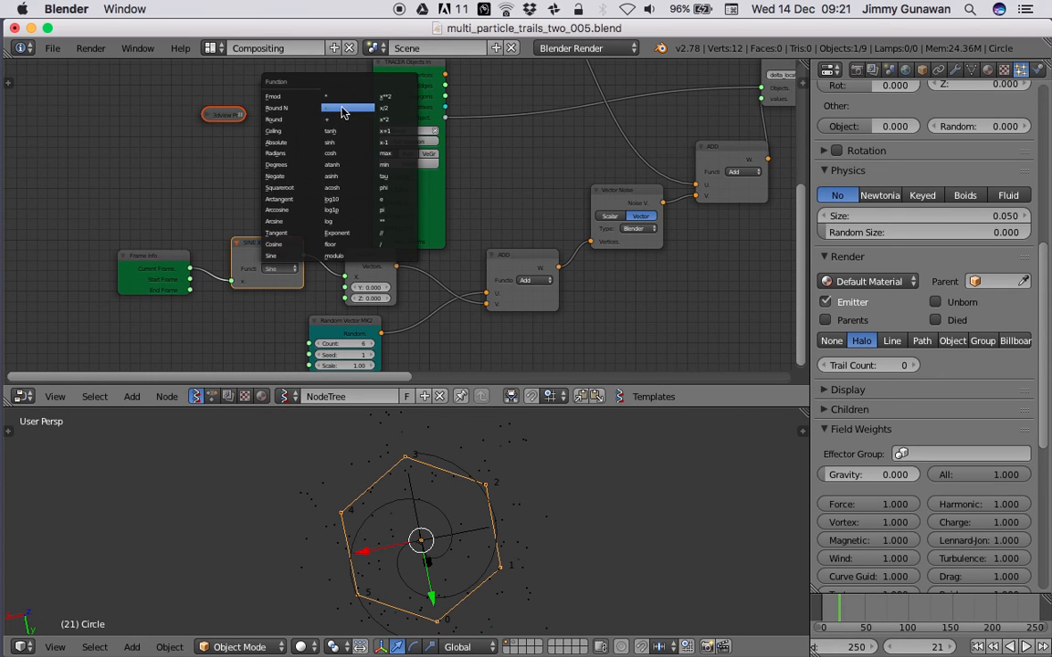
pyautogui.click(344, 97)
pyautogui.click(268, 291)
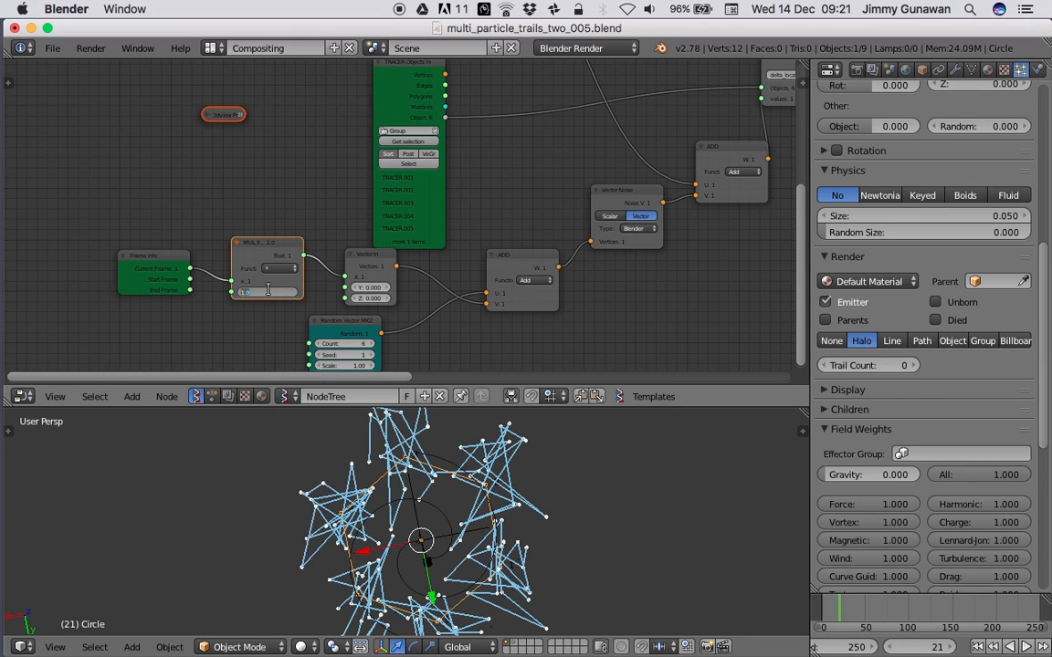
pyautogui.write('0.2')
pyautogui.press('Return')
pyautogui.scroll(1, 448, 258)
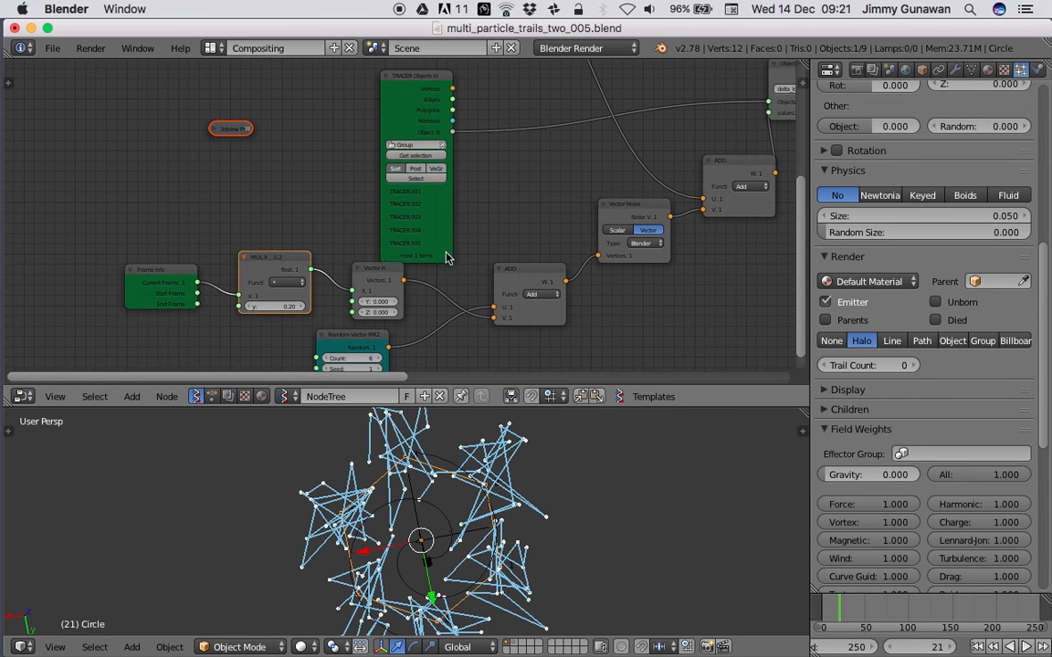
# Move the TRACER Objects in node clear of the noise nodes below it.
pyautogui.moveTo(456, 101); pyautogui.dragTo(471, 89)
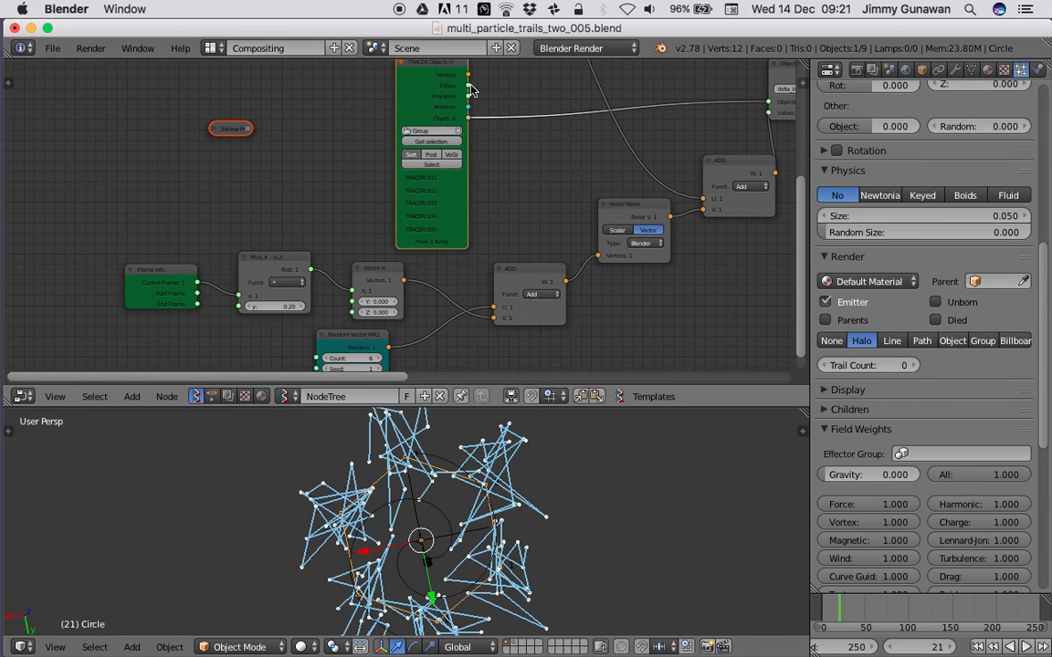
pyautogui.moveTo(473, 155); pyautogui.dragTo(417, 177, button='middle')
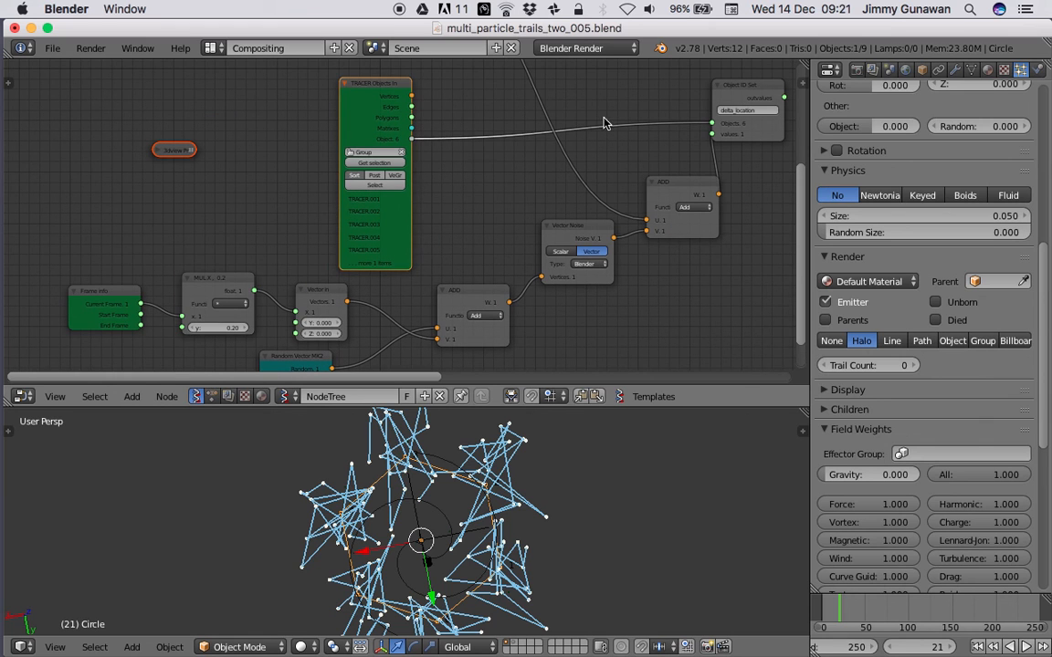
pyautogui.click(681, 191)
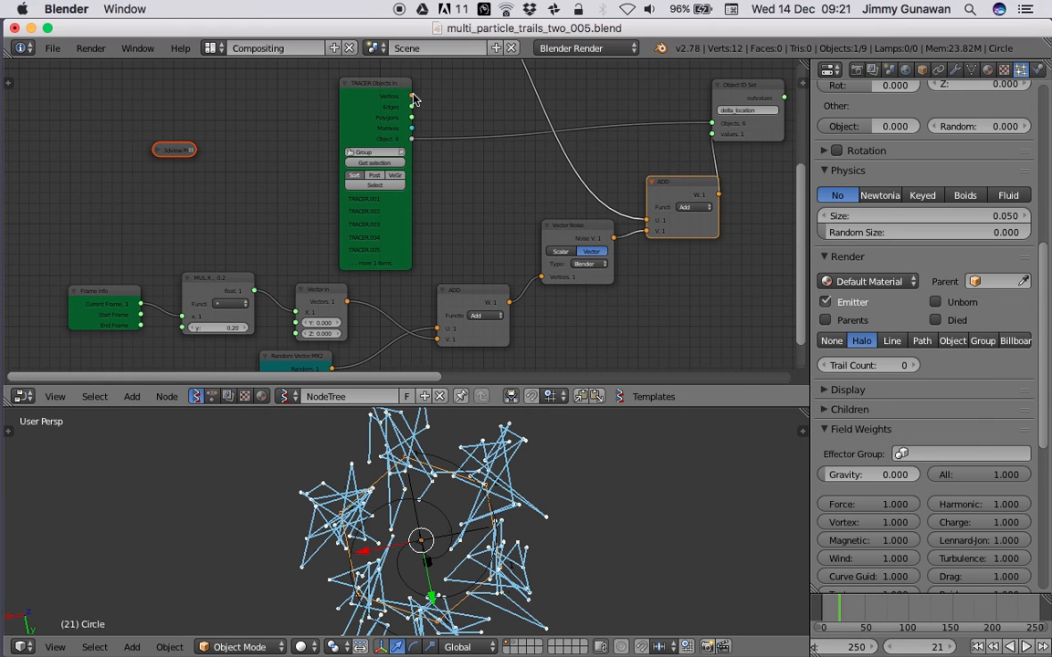
pyautogui.moveTo(411, 106); pyautogui.dragTo(376, 208)
pyautogui.moveTo(406, 226); pyautogui.dragTo(410, 166, button='middle')
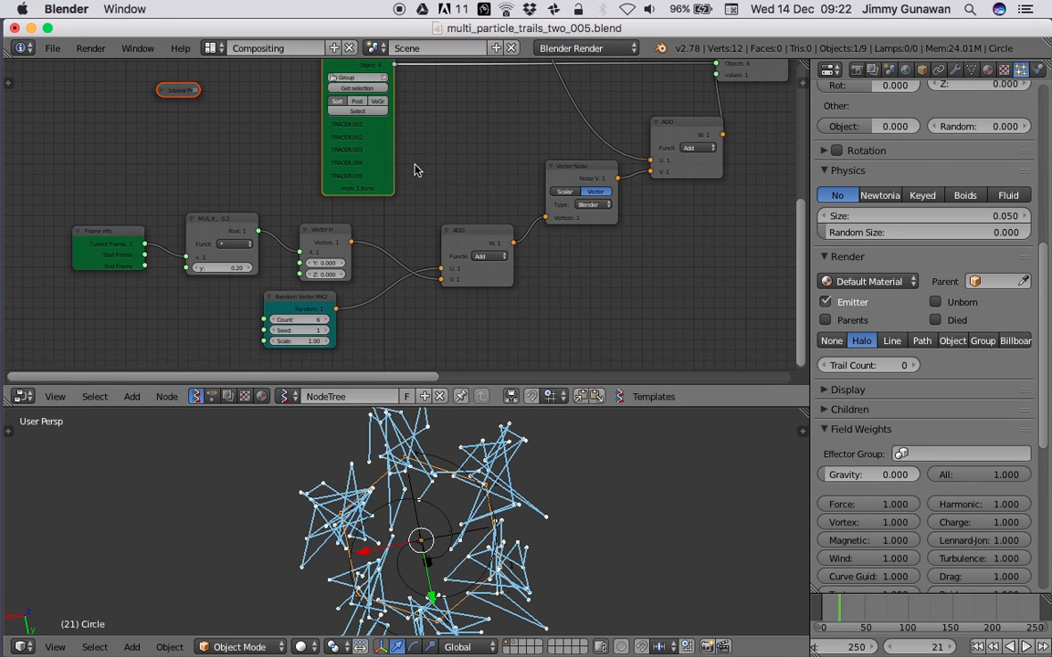
# Play the animation from the first frame to check the trails with the slowed-down noise, and stop it.
pyautogui.click(978, 647)
pyautogui.click(1026, 647)
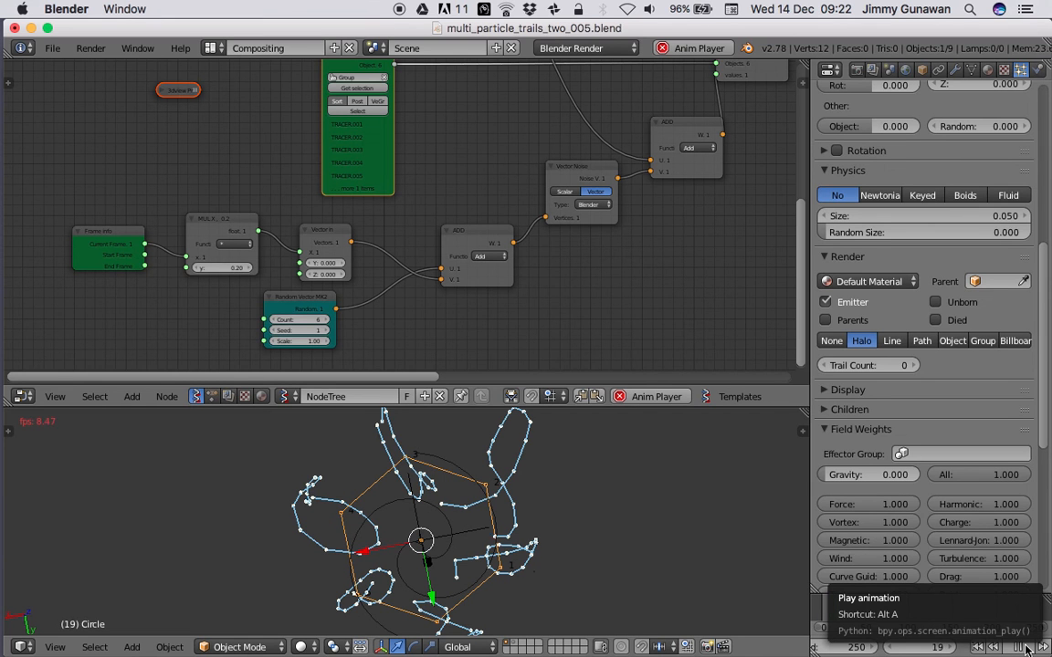
pyautogui.click(1026, 648)
pyautogui.moveTo(475, 430); pyautogui.dragTo(617, 508, button='middle')
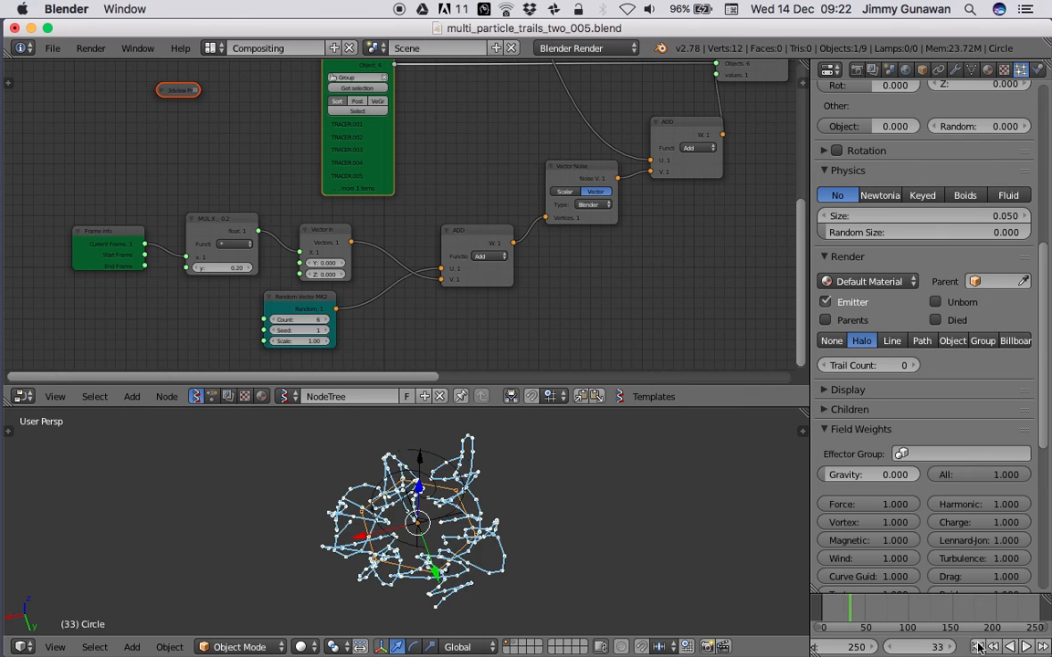
# Replay the animation from the start and examine the growing trails from several angles.
pyautogui.hotkey('shift', 'Left')
pyautogui.hotkey('alt', 'a')
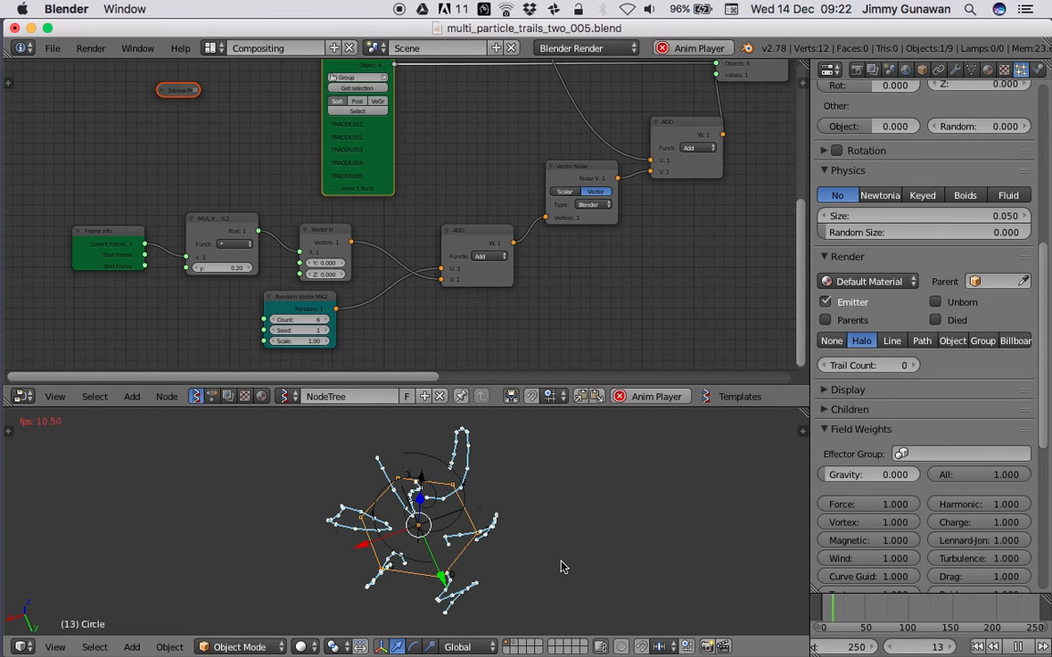
pyautogui.moveTo(535, 535); pyautogui.dragTo(378, 552, button='middle')
pyautogui.scroll(3, 420, 547)
pyautogui.moveTo(441, 546); pyautogui.dragTo(449, 519, button='middle')
pyautogui.scroll(-4, 418, 526)
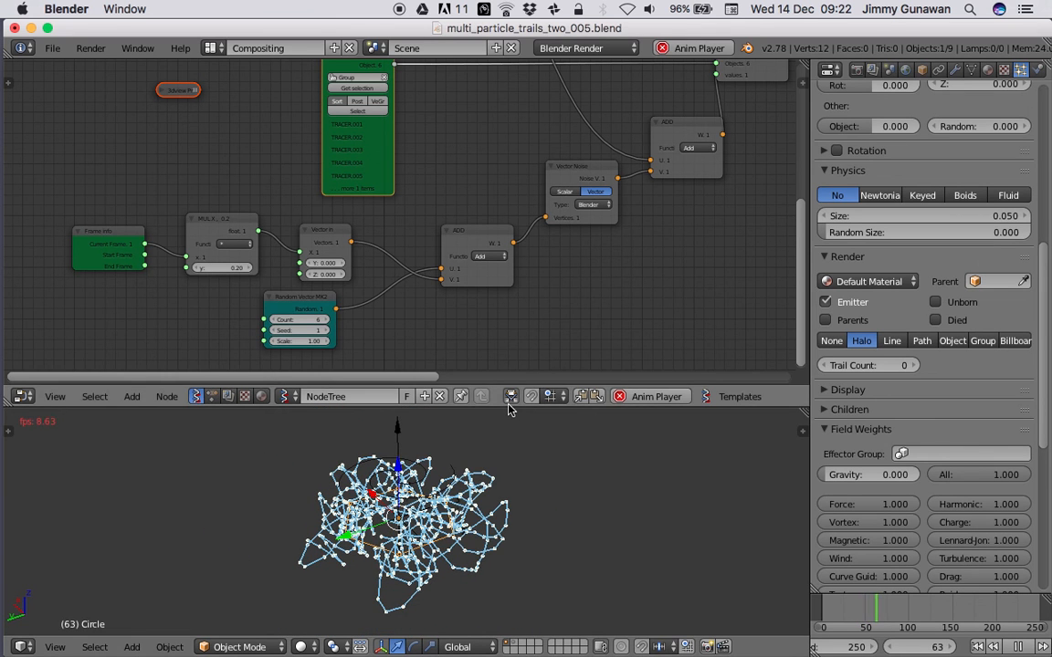
# Enlarge the 3D viewport, inspect the trails up close during playback, and stop the animation.
pyautogui.moveTo(509, 408); pyautogui.dragTo(534, 286)
pyautogui.moveTo(539, 374); pyautogui.dragTo(472, 470, button='middle')
pyautogui.scroll(5, 538, 441)
pyautogui.moveTo(538, 441); pyautogui.dragTo(475, 398, button='middle')
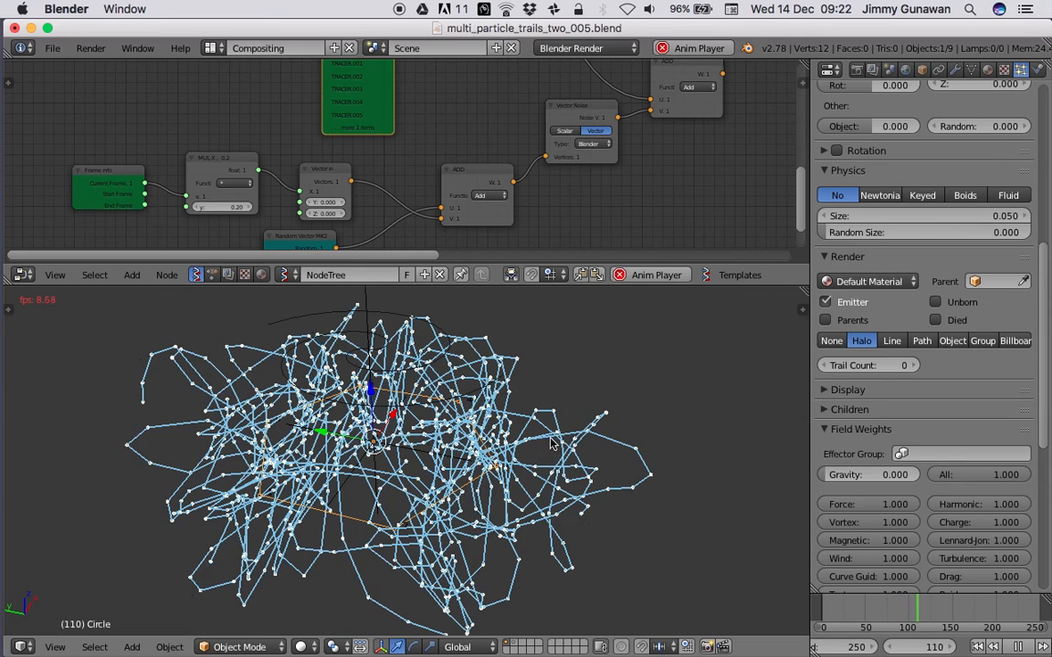
pyautogui.click(1019, 646)
pyautogui.moveTo(582, 291); pyautogui.dragTo(415, 375, button='middle')
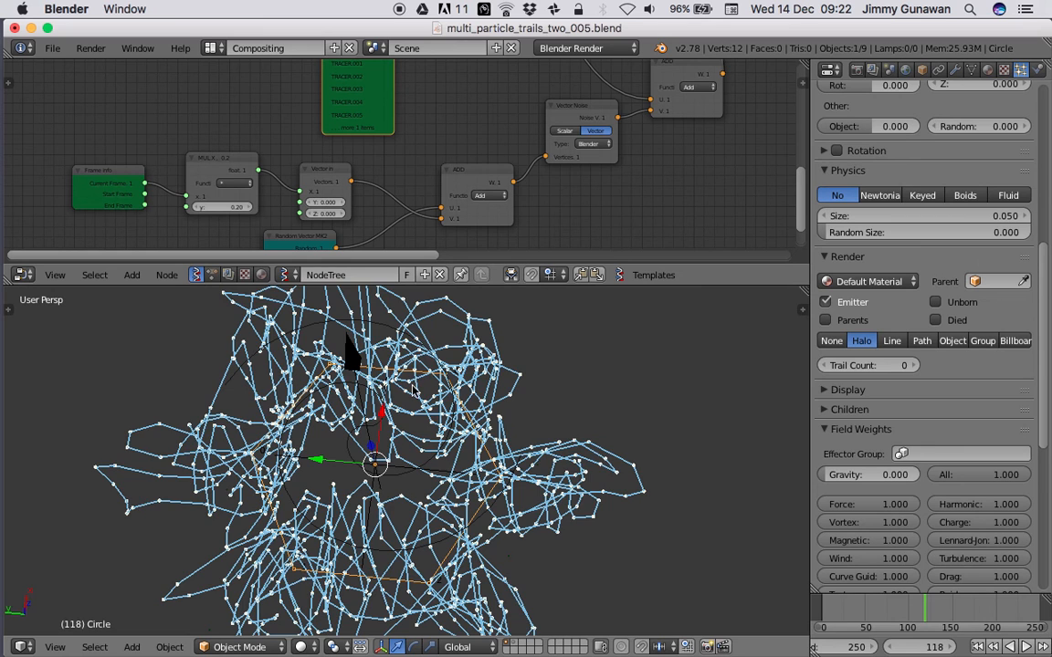
pyautogui.scroll(-4, 413, 389)
pyautogui.scroll(-3, 539, 212)
pyautogui.moveTo(540, 212); pyautogui.dragTo(491, 264, button='middle')
pyautogui.moveTo(367, 140); pyautogui.dragTo(441, 215, button='middle')
pyautogui.moveTo(441, 148); pyautogui.dragTo(386, 144, button='middle')
pyautogui.scroll(2, 406, 229)
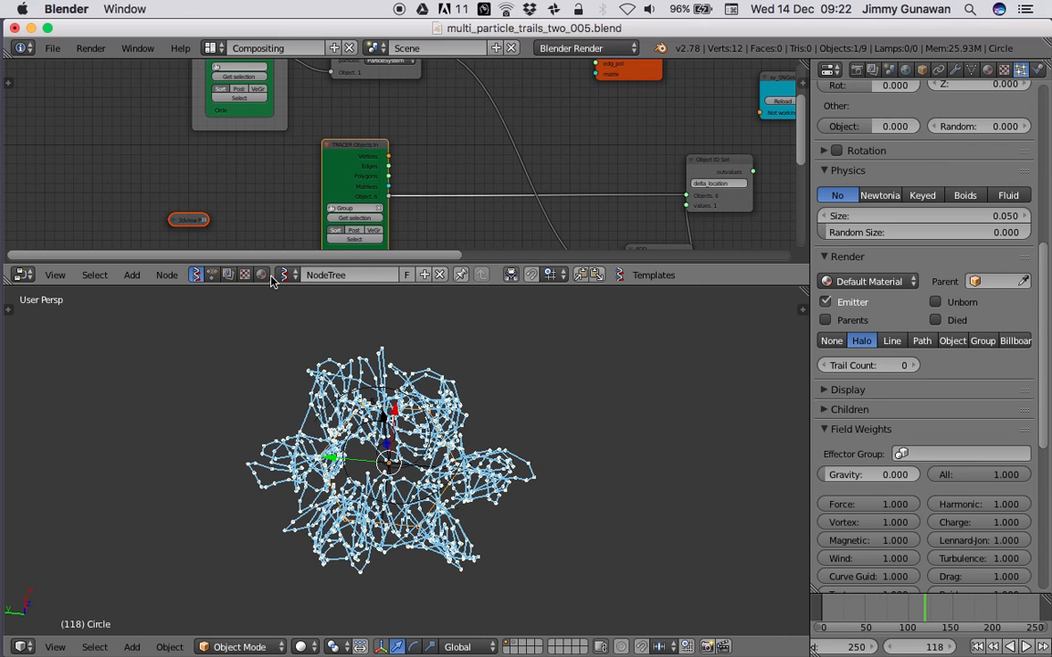
# Annotate the 3D view with "6 emitter", an arrow down to "6 points", and a double arrow pointing at the trails.
pyautogui.moveTo(416, 362)
pyautogui.mouseDown(button='middle')
pyautogui.moveTo(438, 328)
pyautogui.moveTo(398, 610)
pyautogui.moveTo(484, 331)
pyautogui.moveTo(389, 287)
pyautogui.moveTo(579, 413)
pyautogui.moveTo(429, 404)
pyautogui.mouseUp(button='middle')
pyautogui.moveTo(485, 325)
pyautogui.mouseDown()
pyautogui.moveTo(493, 368)
pyautogui.moveTo(461, 365)
pyautogui.mouseUp()
pyautogui.moveTo(529, 359); pyautogui.dragTo(553, 371)
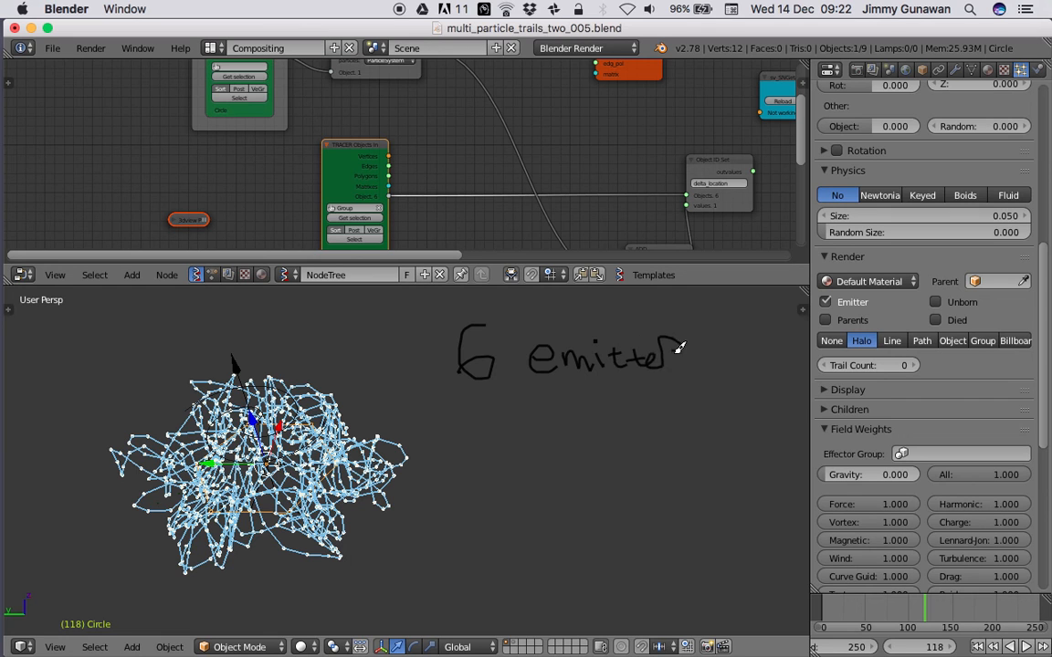
pyautogui.moveTo(591, 388); pyautogui.dragTo(591, 449)
pyautogui.moveTo(532, 470); pyautogui.dragTo(517, 518)
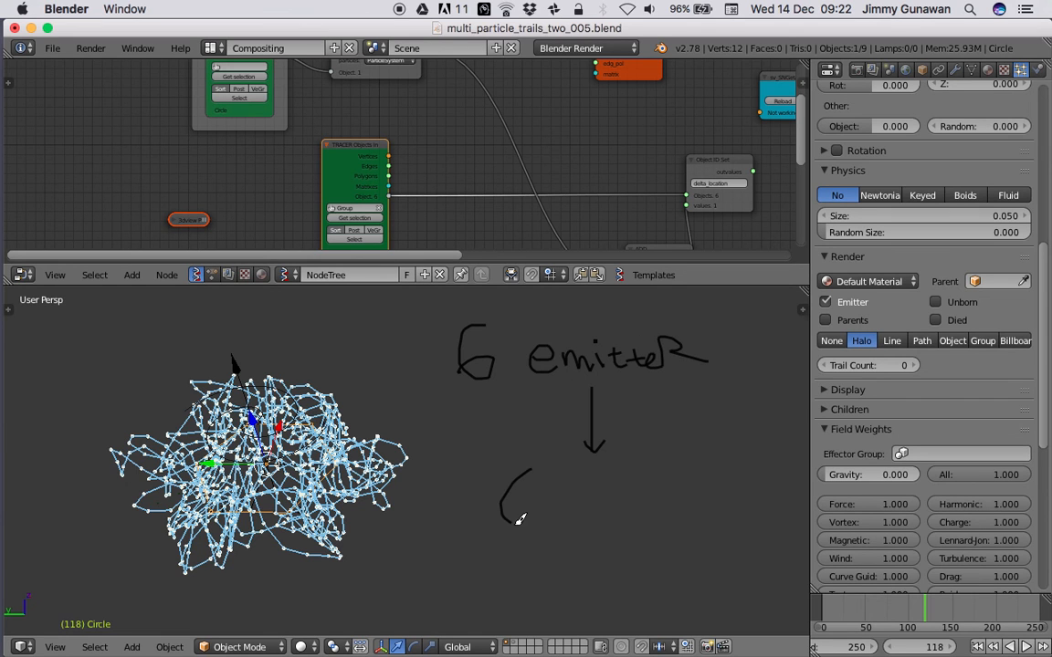
pyautogui.moveTo(578, 504); pyautogui.dragTo(587, 553)
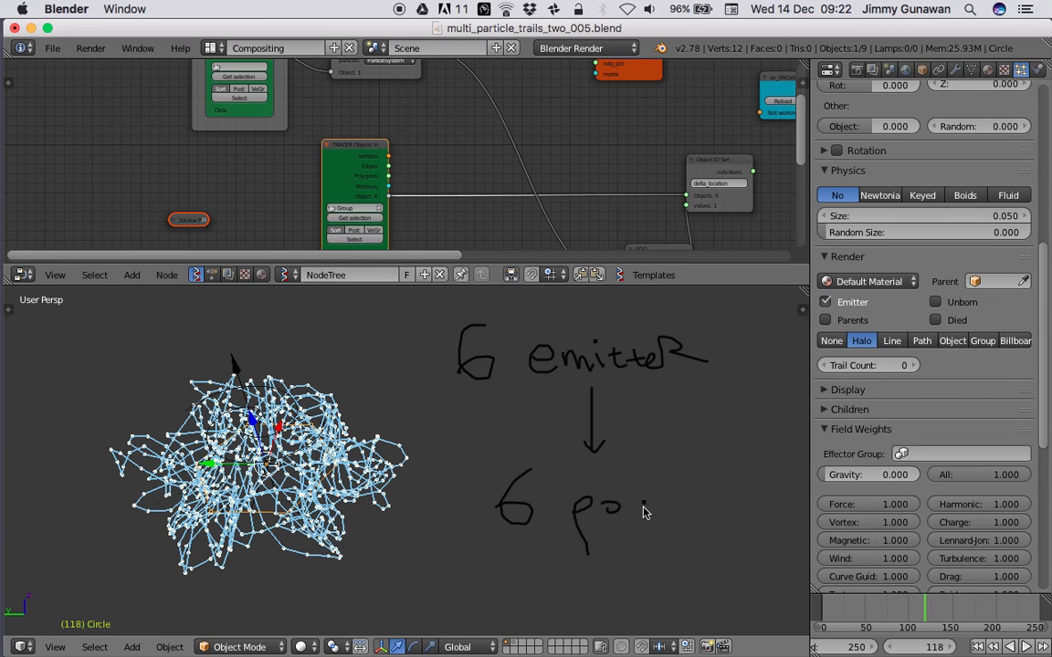
pyautogui.moveTo(714, 488); pyautogui.dragTo(698, 518)
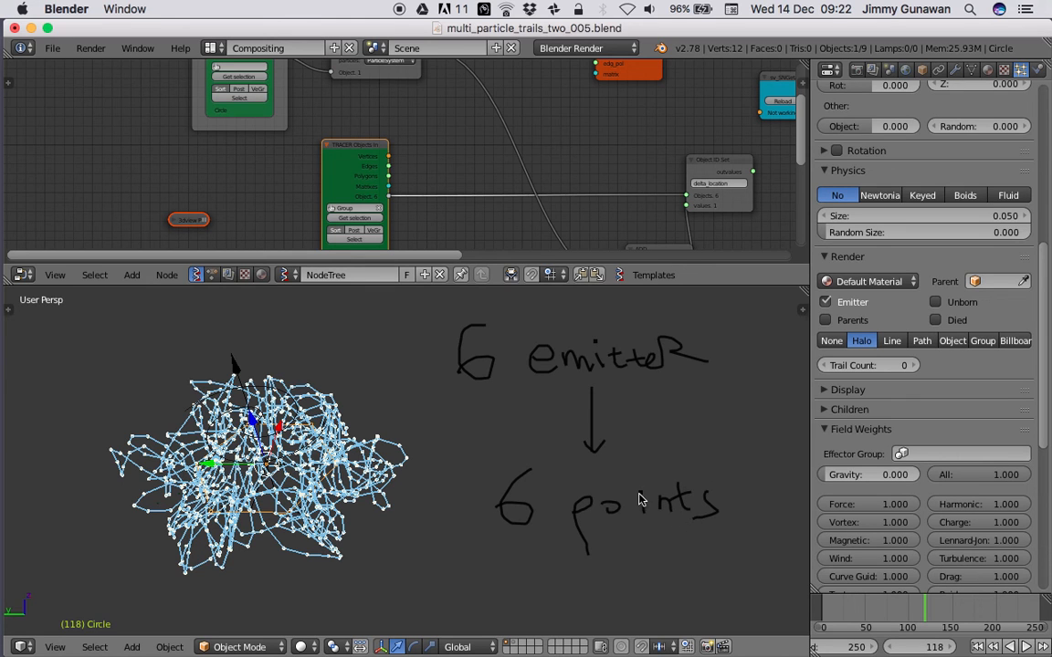
pyautogui.moveTo(500, 427)
pyautogui.mouseDown()
pyautogui.moveTo(428, 434)
pyautogui.moveTo(427, 450)
pyautogui.mouseUp()
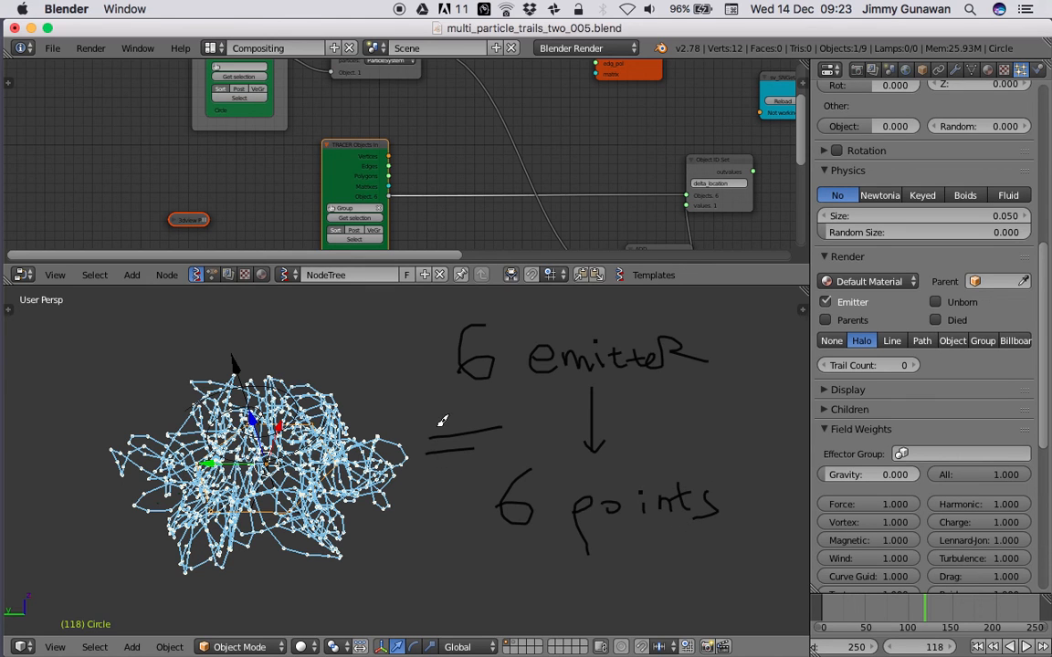
# Play the animation from the first frame beside the handwritten notes to review the six trails, and stop it.
pyautogui.click(978, 647)
pyautogui.hotkey('alt', 'a')
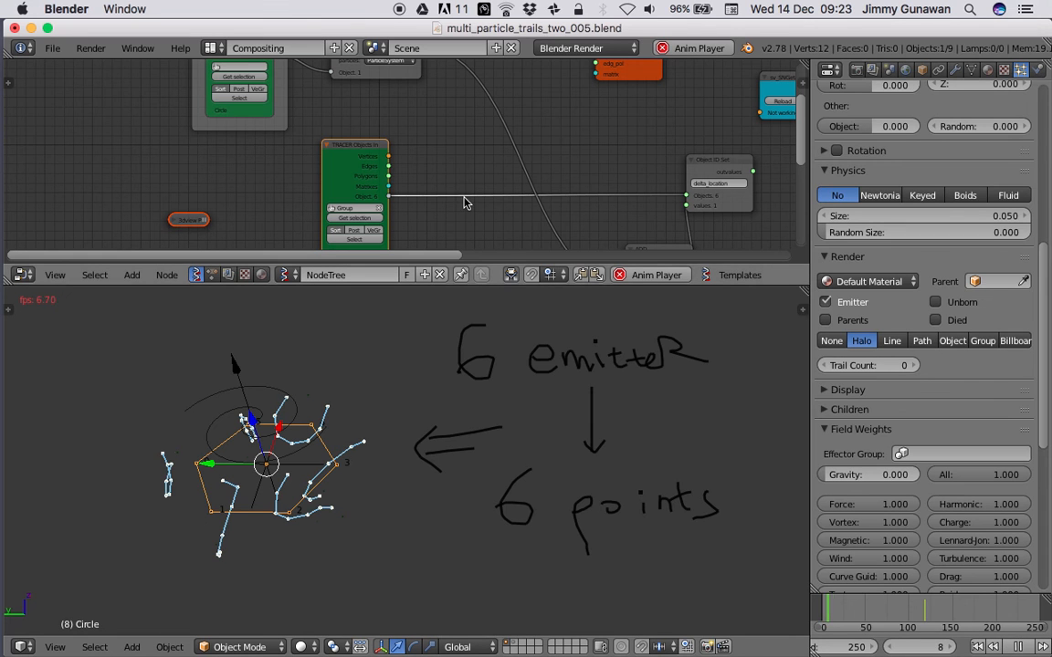
pyautogui.click(1019, 650)
pyautogui.moveTo(438, 575); pyautogui.dragTo(388, 388, button='middle')
# Select the Circle emitter and bring up the emission values in its particle settings.
pyautogui.rightClick(383, 385)
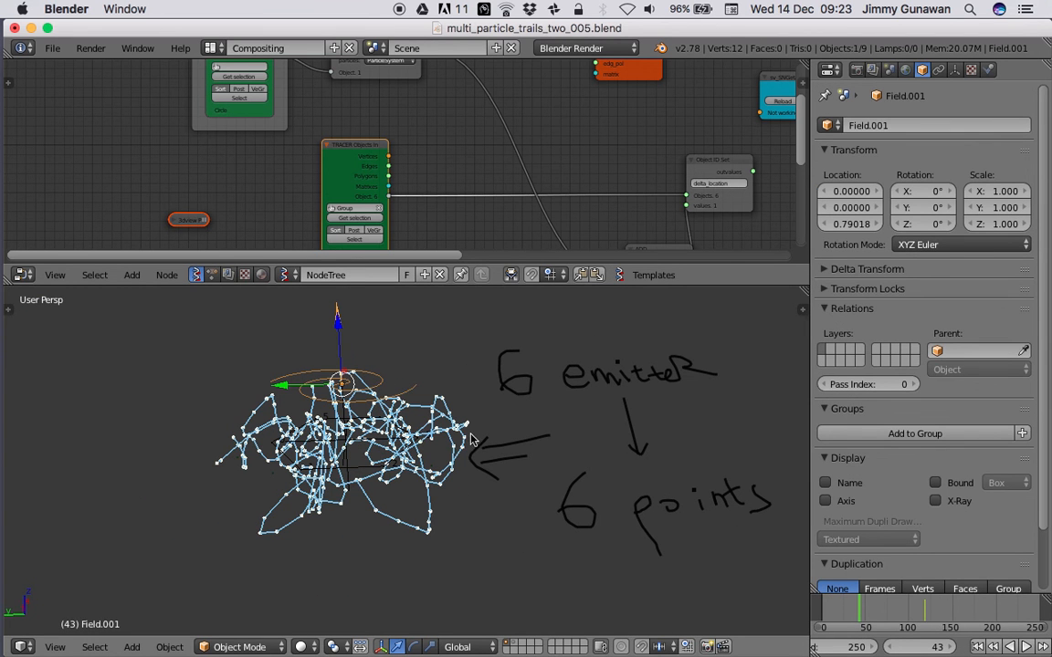
pyautogui.rightClick(384, 394)
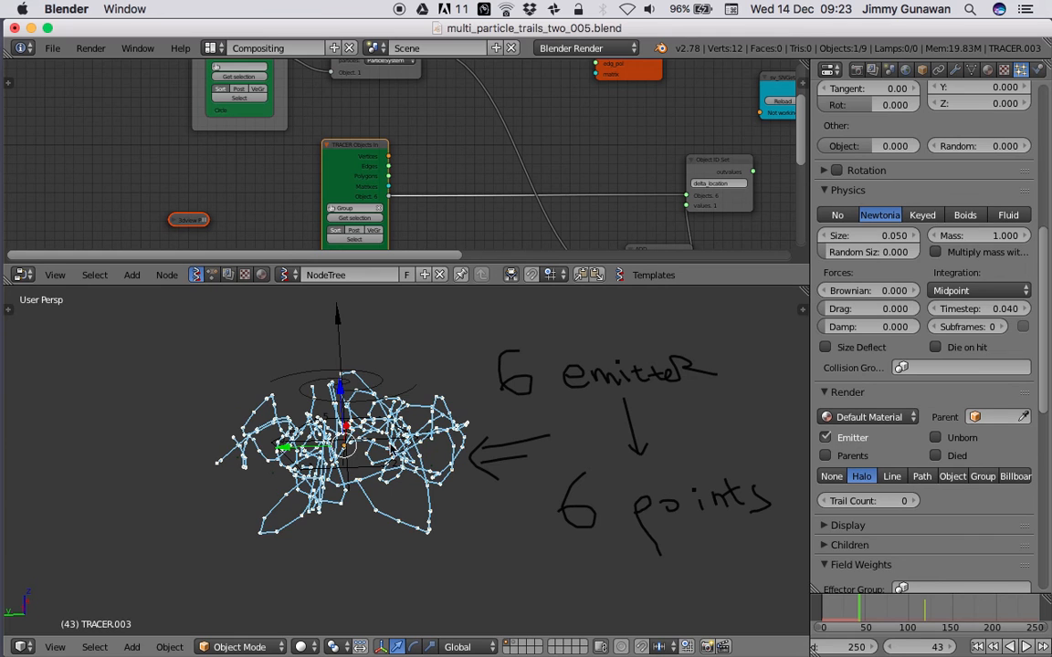
pyautogui.moveTo(395, 436); pyautogui.dragTo(393, 499, button='middle')
pyautogui.rightClick(393, 500)
pyautogui.rightClick(393, 500)
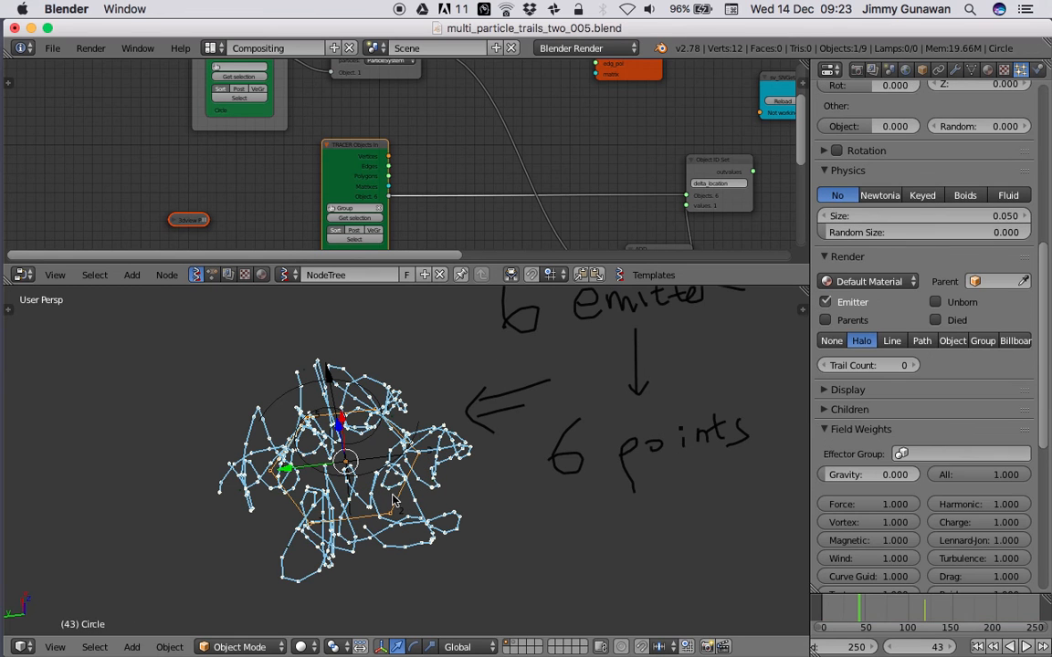
pyautogui.scroll(-1, 1048, 321)
pyautogui.scroll(6, 913, 365)
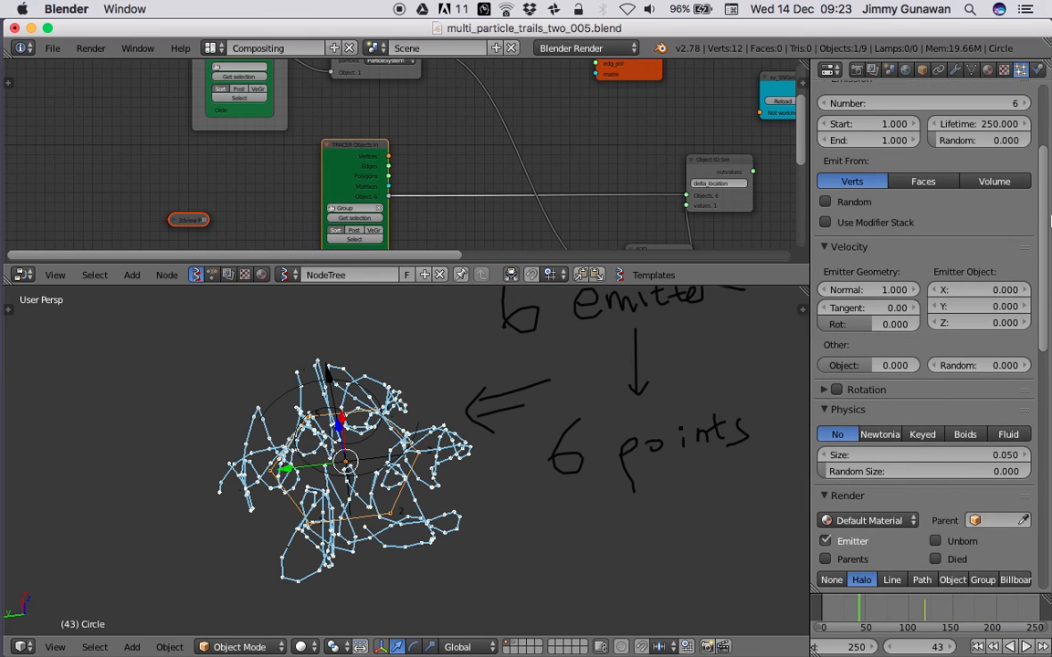
# Switch the Circle emitter's particle physics to Newtonian, play the animation from the first frame, and stop it.
pyautogui.click(885, 384)
pyautogui.scroll(-10, 913, 383)
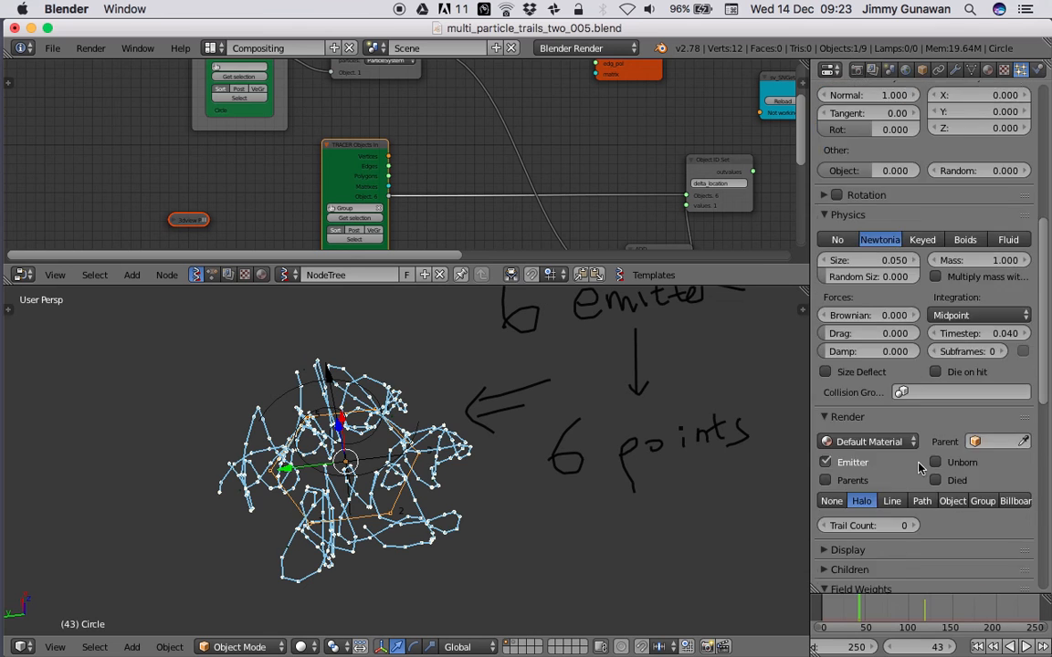
pyautogui.click(978, 647)
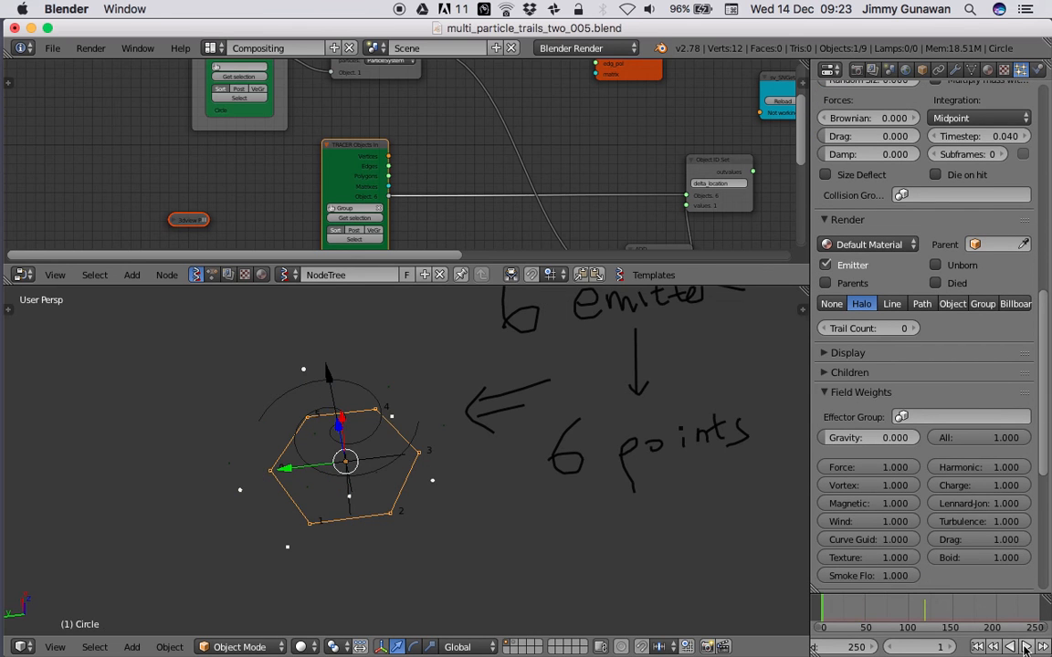
pyautogui.click(1024, 647)
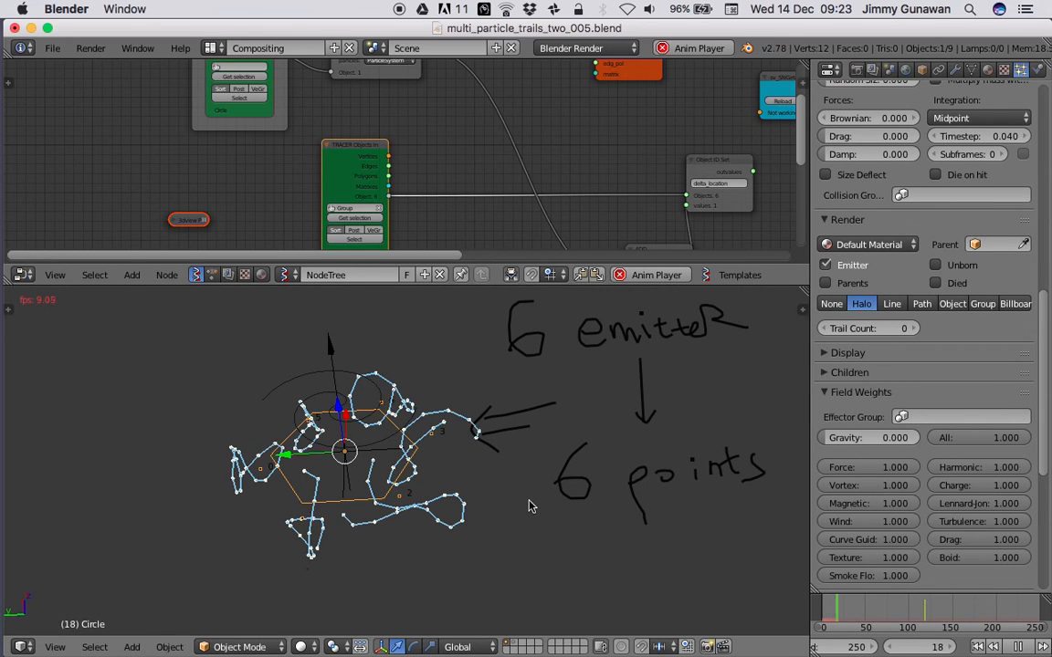
pyautogui.moveTo(1048, 378); pyautogui.dragTo(1049, 343)
pyautogui.moveTo(493, 144); pyautogui.dragTo(425, 140, button='middle')
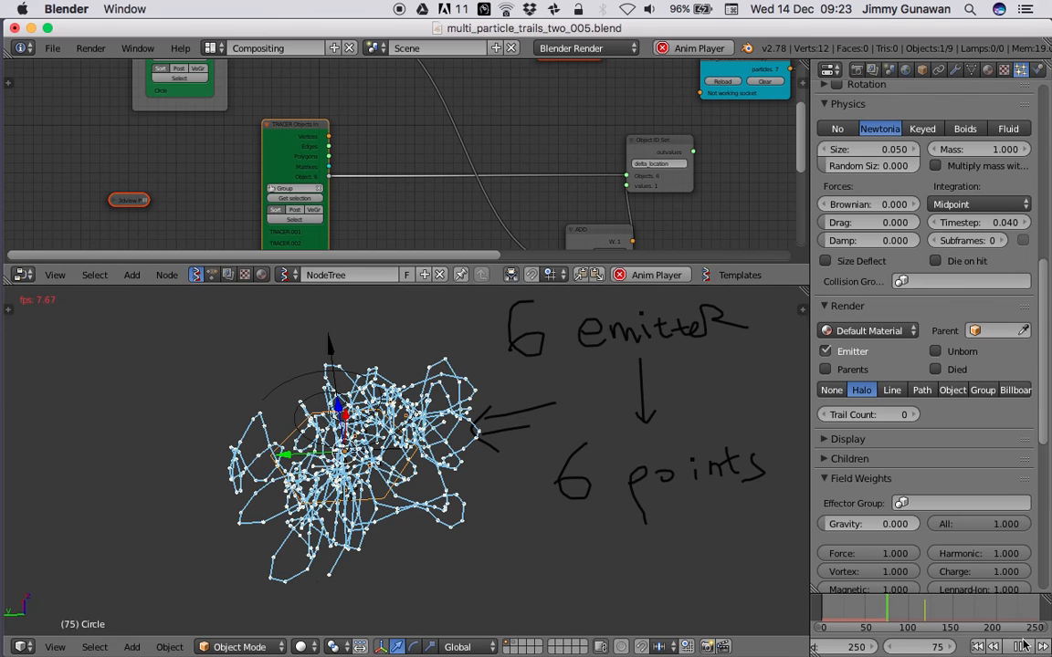
pyautogui.click(1024, 645)
# Replay the opening frames of the animation, stop it, and check the short trails from a lower angle.
pyautogui.click(977, 647)
pyautogui.click(1027, 647)
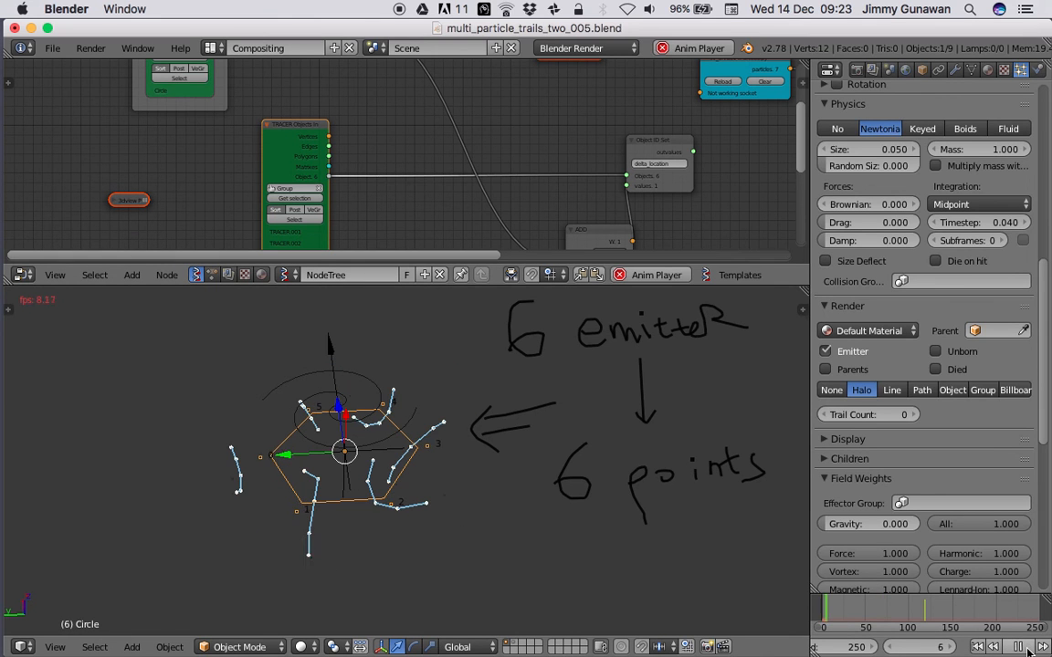
pyautogui.click(1020, 647)
pyautogui.moveTo(599, 500); pyautogui.dragTo(539, 438, button='middle')
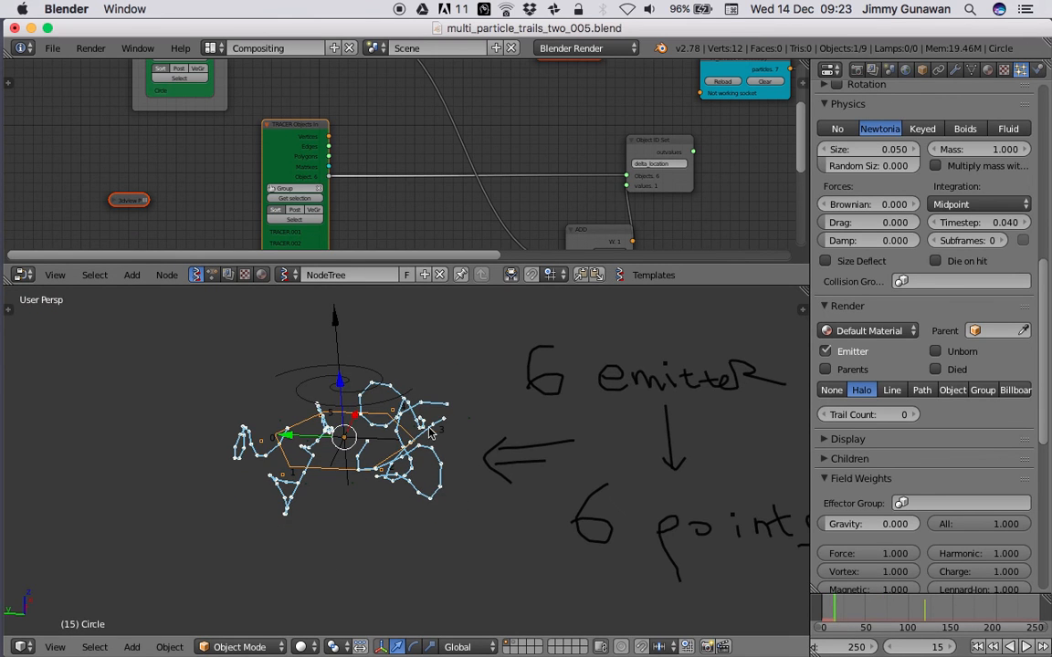
pyautogui.moveTo(456, 416); pyautogui.dragTo(476, 451, button='middle')
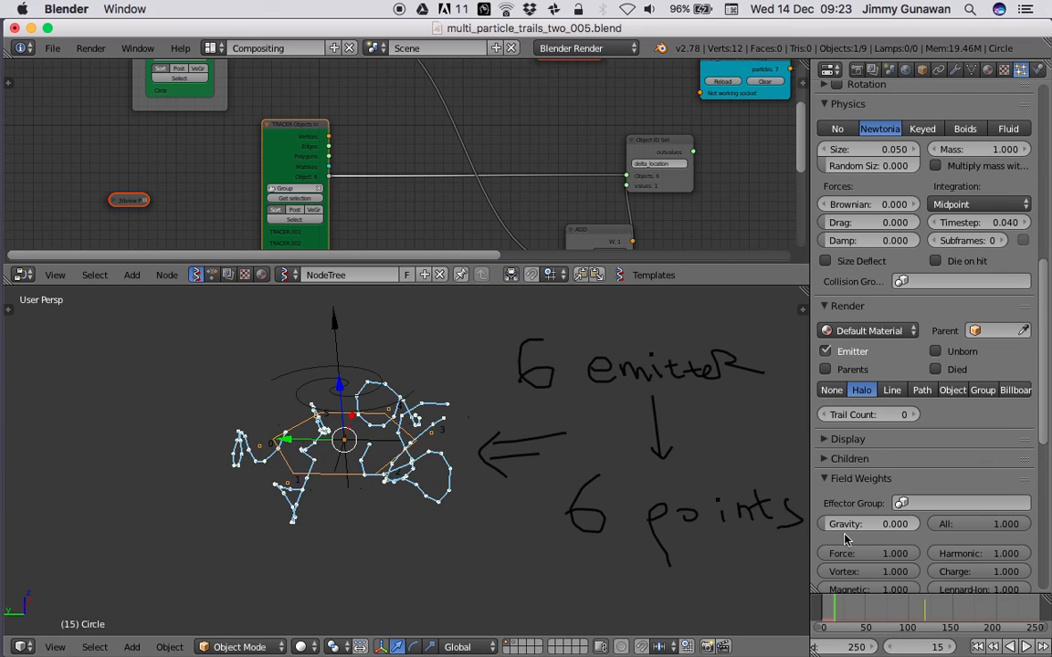
# Set the particle system's gravity field weight to 1.000 and play the animation from the first frame.
pyautogui.moveTo(857, 526); pyautogui.dragTo(919, 526)
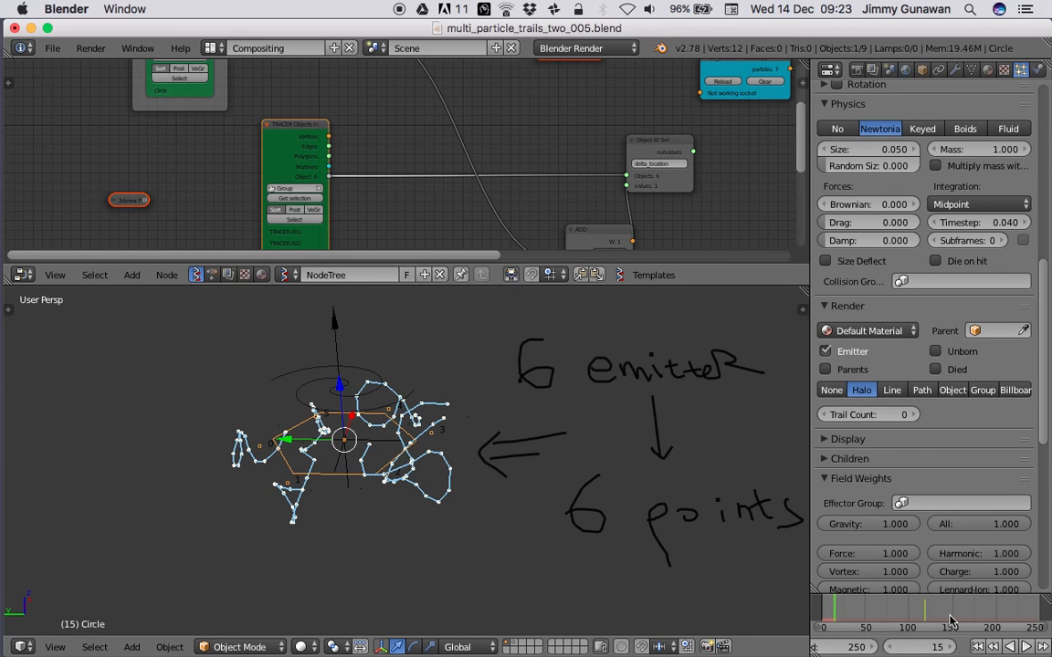
pyautogui.click(977, 646)
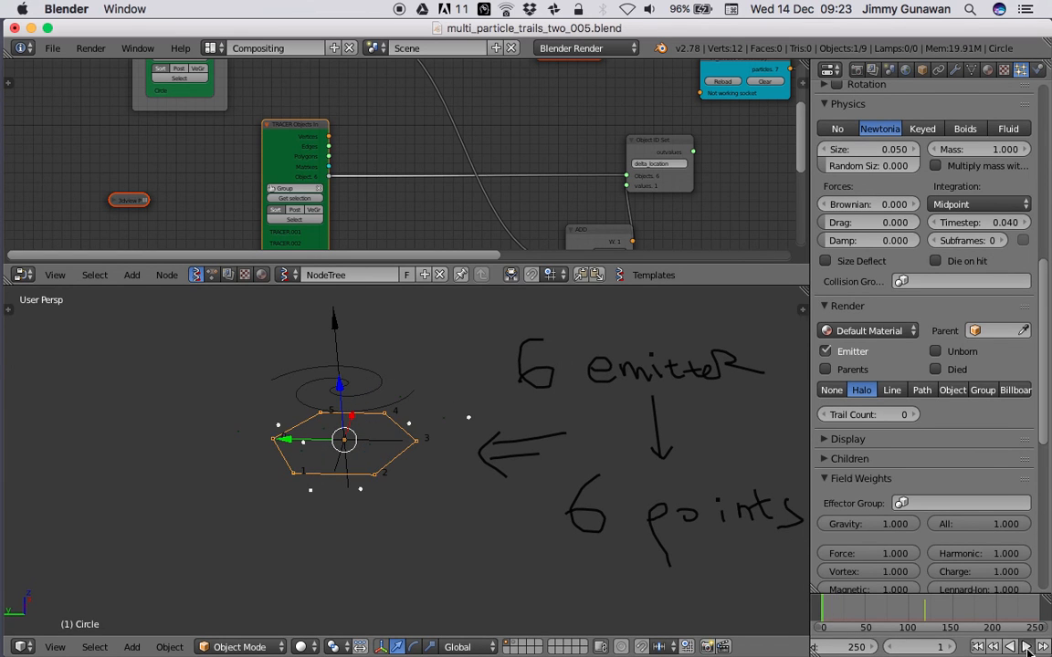
pyautogui.click(1027, 646)
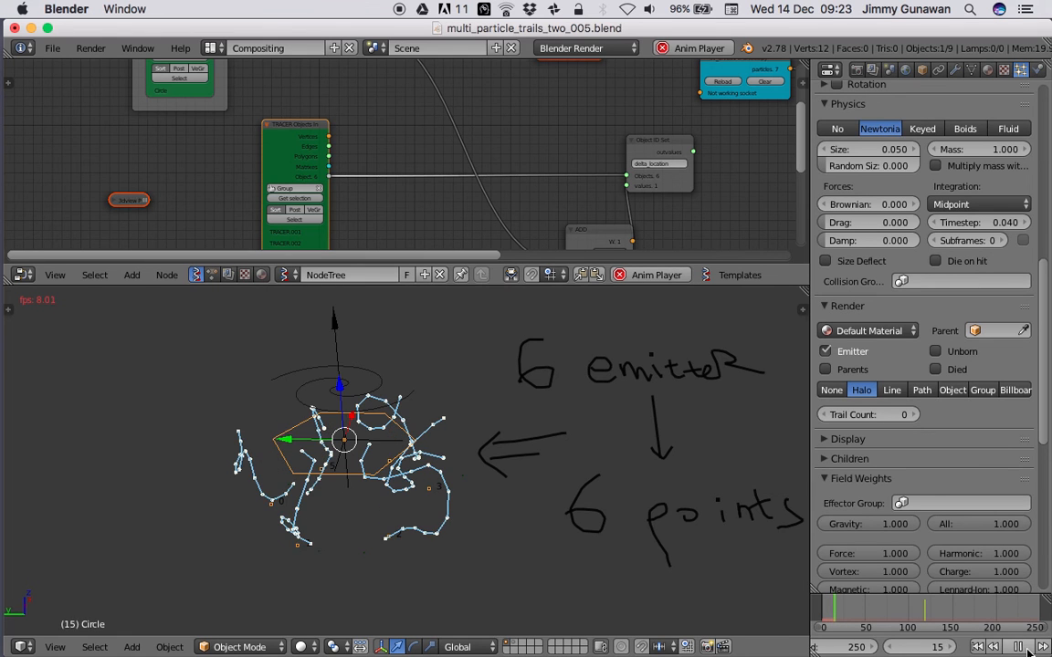
# Follow the falling trails around the 3D view during playback, stop the animation, and inspect the trails up close.
pyautogui.moveTo(500, 563)
pyautogui.mouseDown(button='middle')
pyautogui.moveTo(456, 489)
pyautogui.moveTo(460, 381)
pyautogui.mouseUp(button='middle')
pyautogui.scroll(-2, 472, 542)
pyautogui.scroll(2, 408, 517)
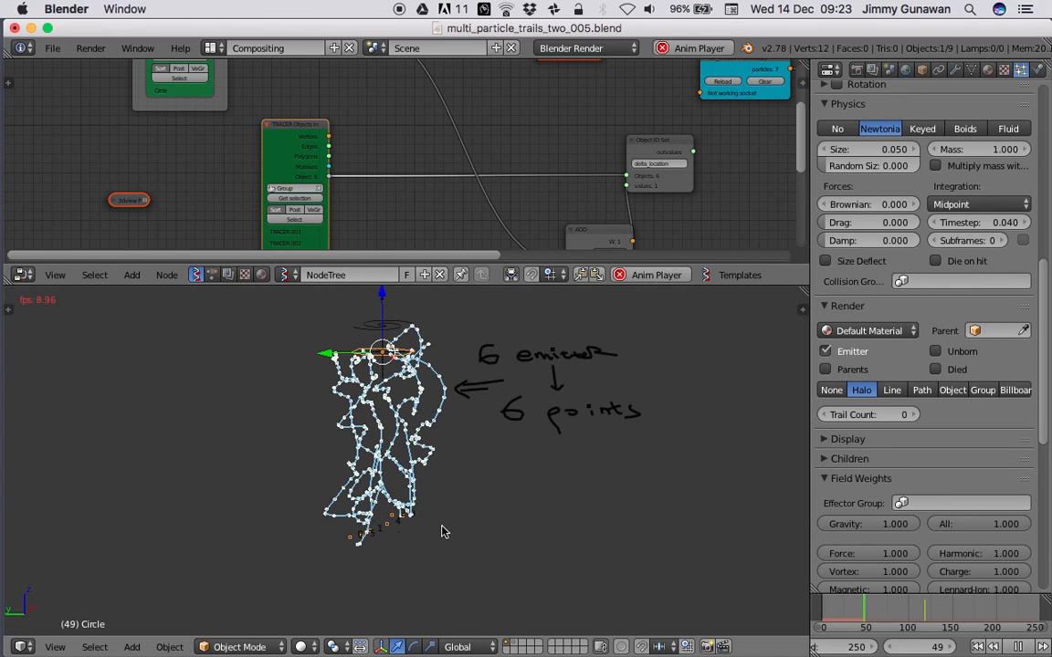
pyautogui.keyDown('shift'); pyautogui.moveTo(456, 558); pyautogui.dragTo(485, 431, button='middle'); pyautogui.keyUp('shift')
pyautogui.scroll(-4, 485, 432)
pyautogui.keyDown('shift'); pyautogui.moveTo(434, 510); pyautogui.dragTo(475, 457, button='middle'); pyautogui.keyUp('shift')
pyautogui.moveTo(456, 560)
pyautogui.mouseDown(button='middle')
pyautogui.moveTo(446, 515)
pyautogui.moveTo(424, 499)
pyautogui.moveTo(425, 512)
pyautogui.mouseUp(button='middle')
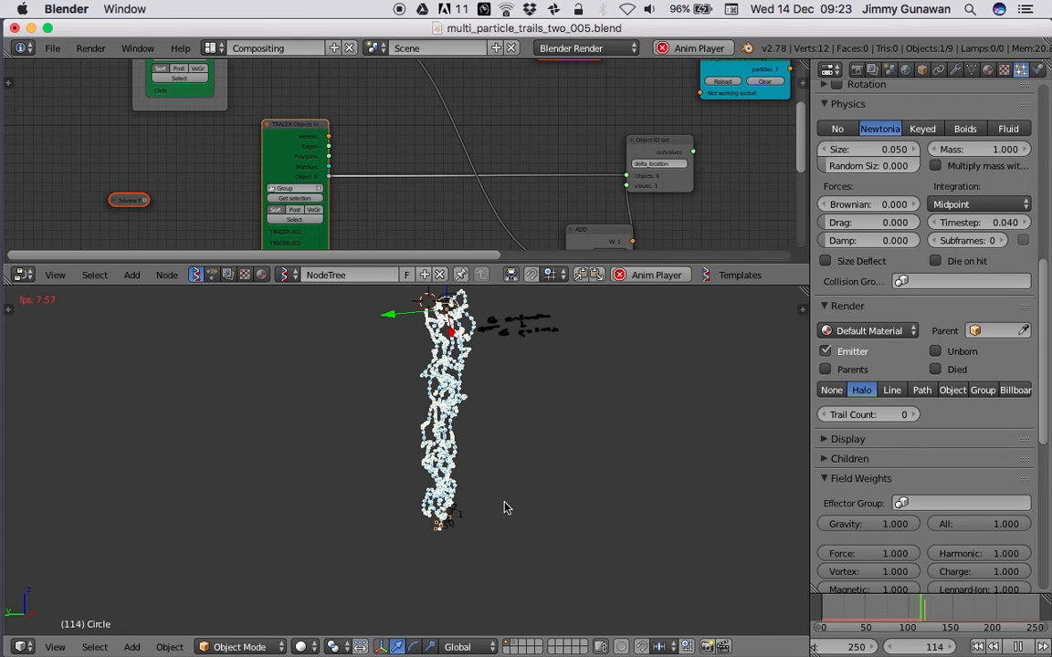
pyautogui.moveTo(502, 533); pyautogui.dragTo(441, 563, button='middle')
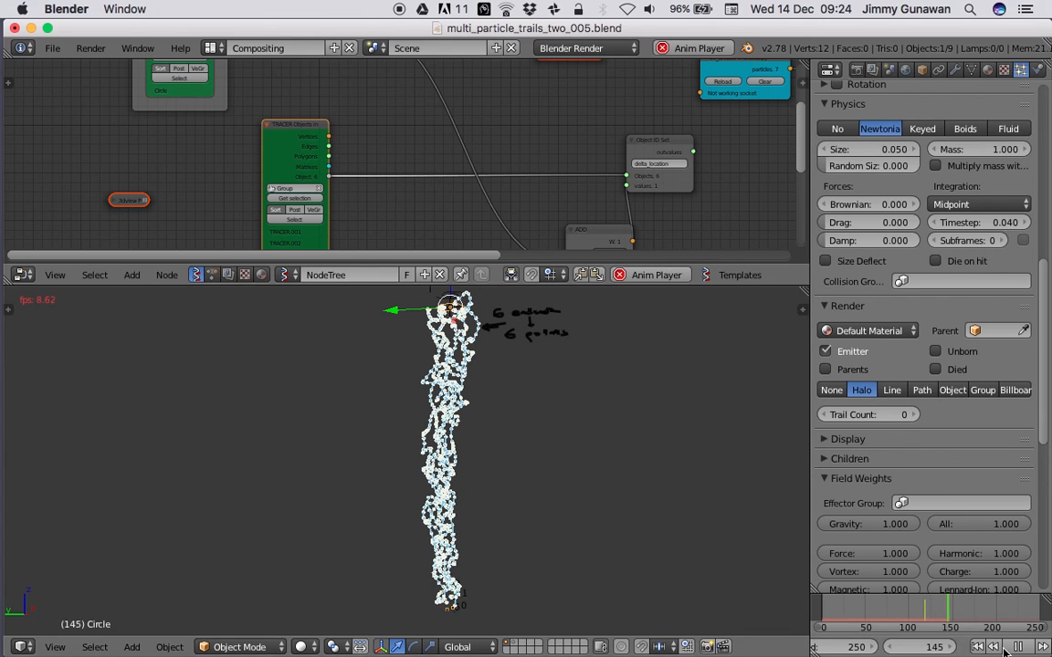
pyautogui.hotkey('alt', 'a')
pyautogui.moveTo(514, 566); pyautogui.dragTo(505, 318, button='middle')
pyautogui.scroll(5, 512, 440)
pyautogui.moveTo(512, 440)
pyautogui.mouseDown(button='middle')
pyautogui.moveTo(549, 498)
pyautogui.moveTo(578, 453)
pyautogui.moveTo(584, 599)
pyautogui.moveTo(571, 422)
pyautogui.moveTo(526, 404)
pyautogui.moveTo(485, 357)
pyautogui.moveTo(477, 395)
pyautogui.mouseUp(button='middle')
pyautogui.scroll(-6, 584, 599)
pyautogui.scroll(3, 573, 421)
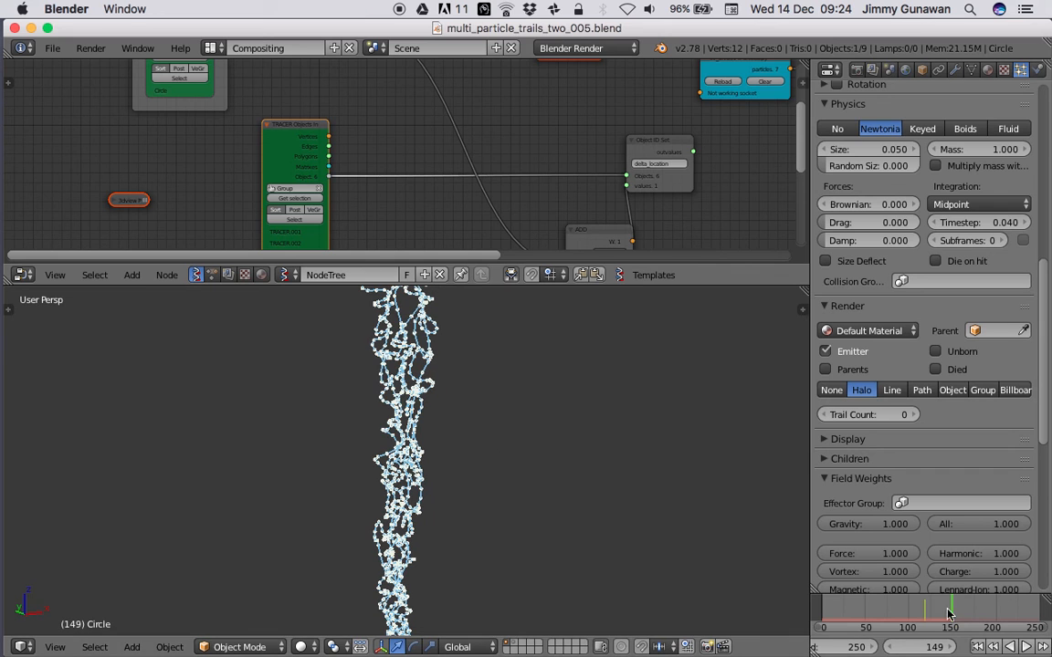
# Set the scale of the Random Vector node feeding the ADD node to 5.00.
pyautogui.moveTo(225, 197); pyautogui.dragTo(264, 82, button='middle')
pyautogui.moveTo(396, 126); pyautogui.dragTo(418, 60, button='middle')
pyautogui.scroll(3, 339, 151)
pyautogui.moveTo(338, 151); pyautogui.dragTo(362, 129, button='middle')
pyautogui.scroll(2, 346, 205)
pyautogui.moveTo(345, 205); pyautogui.dragTo(343, 188, button='middle')
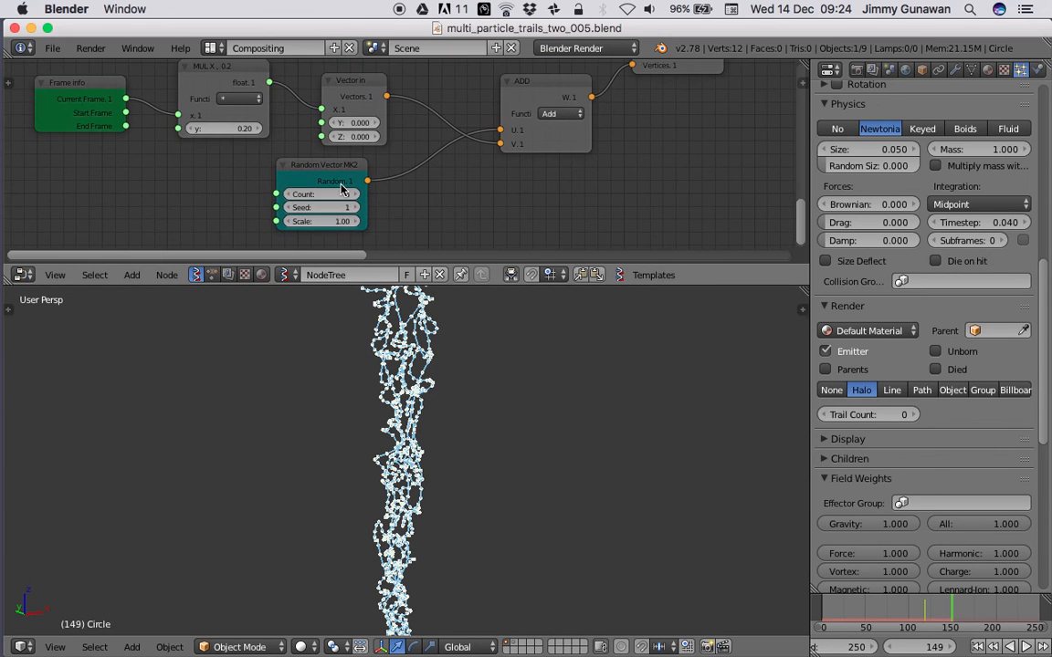
pyautogui.write('5')
pyautogui.press('Return')
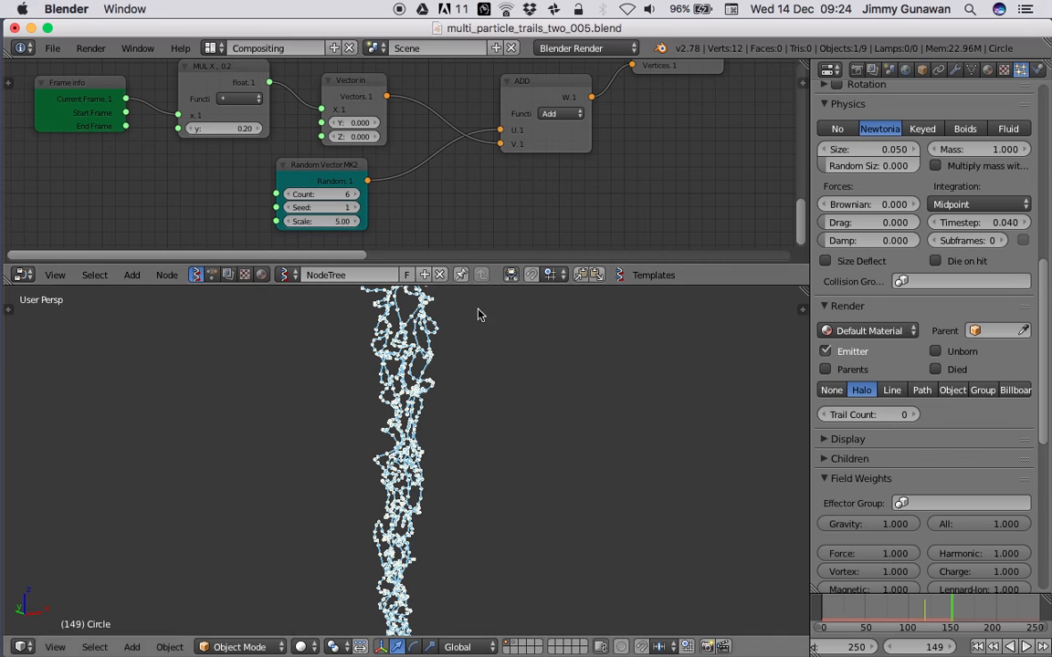
# Set the multiplier applied to the current frame number to 0.1 in the multiply math node.
pyautogui.click(229, 129)
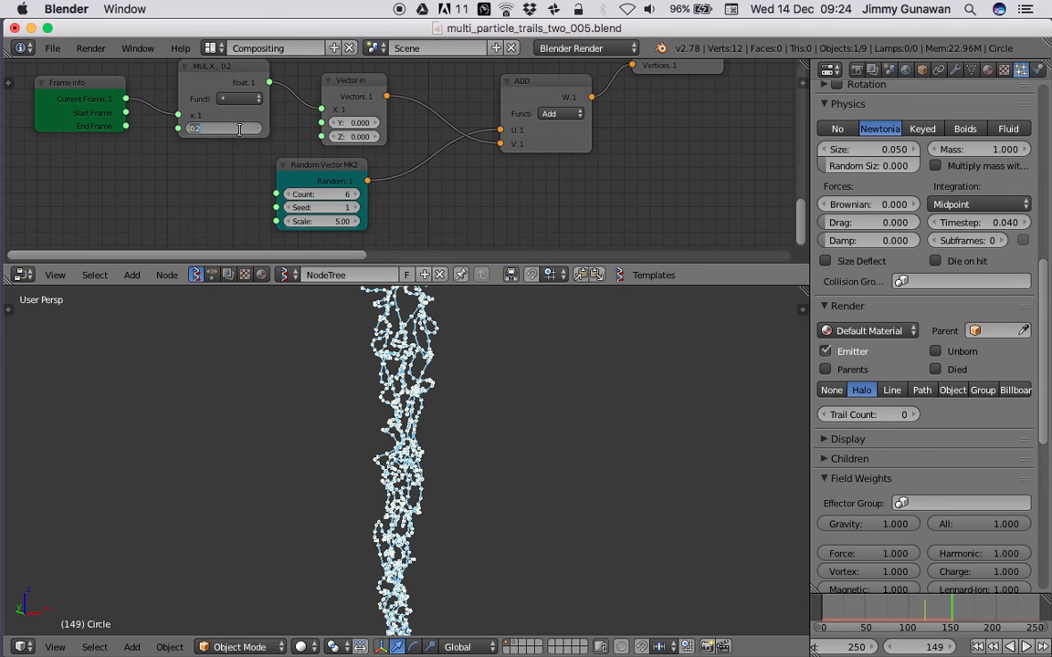
pyautogui.write('0.1')
pyautogui.press('Return')
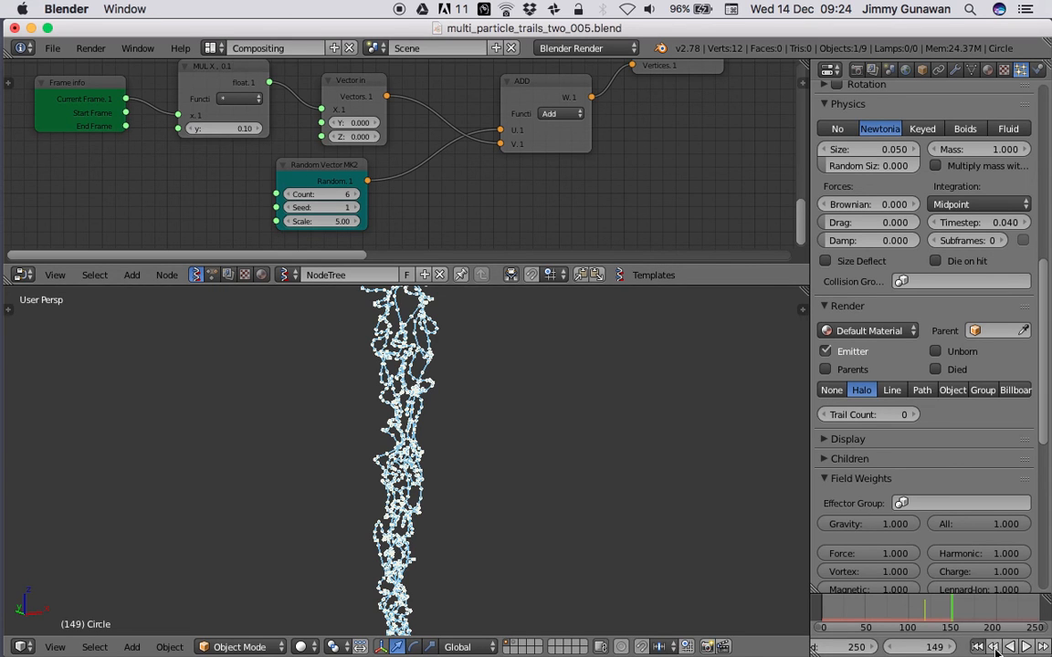
# Play the animation from the first frame, examine the trails from several angles, and stop it.
pyautogui.hotkey('shift', 'Left')
pyautogui.click(1025, 647)
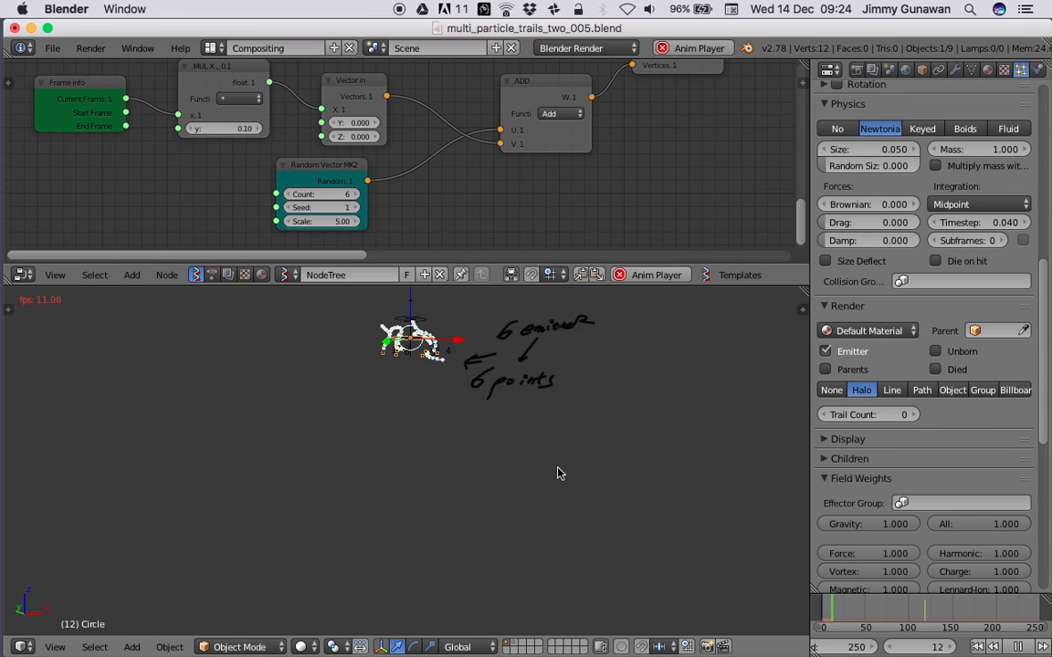
pyautogui.scroll(1, 430, 428)
pyautogui.moveTo(460, 460)
pyautogui.mouseDown(button='middle')
pyautogui.moveTo(440, 473)
pyautogui.moveTo(420, 453)
pyautogui.moveTo(476, 430)
pyautogui.moveTo(426, 478)
pyautogui.moveTo(399, 460)
pyautogui.mouseUp(button='middle')
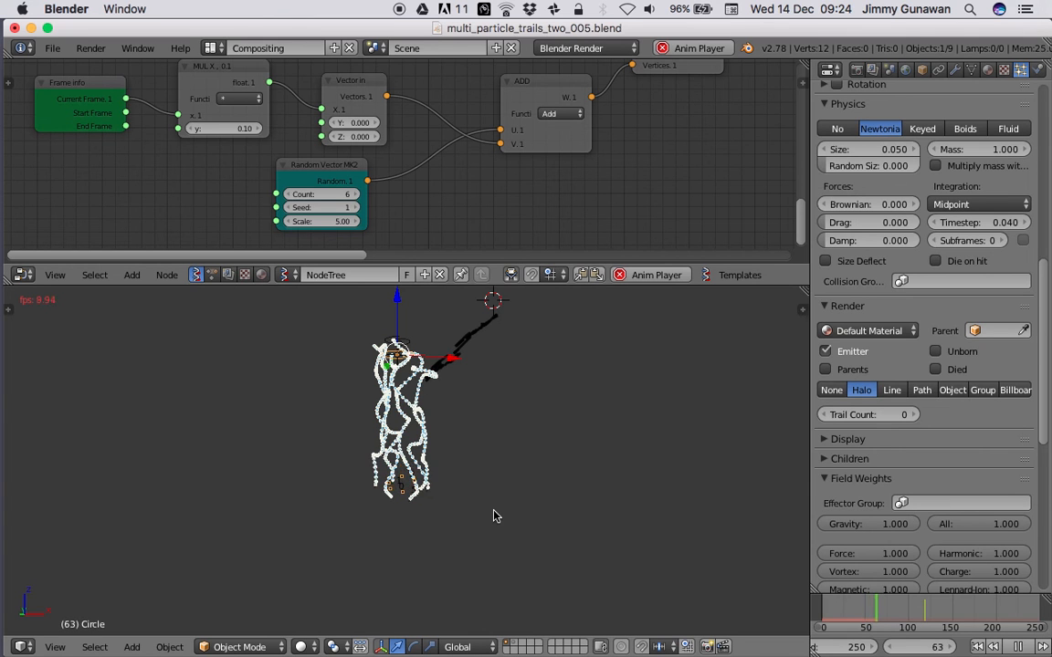
pyautogui.moveTo(501, 512)
pyautogui.mouseDown(button='middle')
pyautogui.moveTo(517, 470)
pyautogui.moveTo(482, 330)
pyautogui.moveTo(591, 530)
pyautogui.moveTo(346, 485)
pyautogui.moveTo(497, 486)
pyautogui.moveTo(781, 538)
pyautogui.mouseUp(button='middle')
pyautogui.moveTo(576, 535); pyautogui.dragTo(541, 423, button='middle')
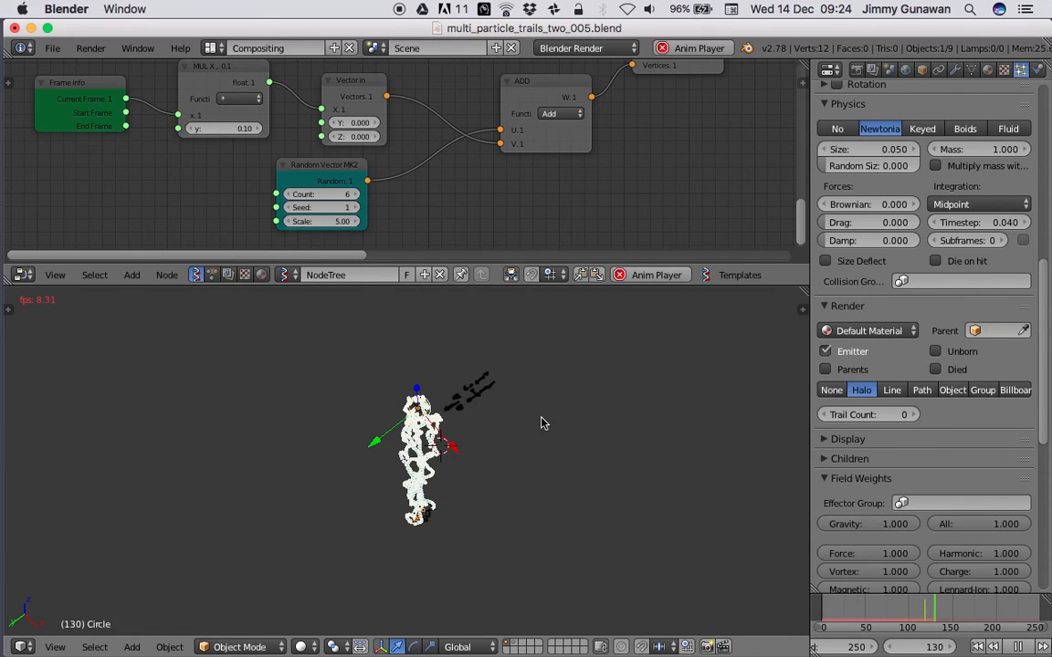
pyautogui.click(1021, 649)
pyautogui.moveTo(594, 477); pyautogui.dragTo(609, 501, button='middle')
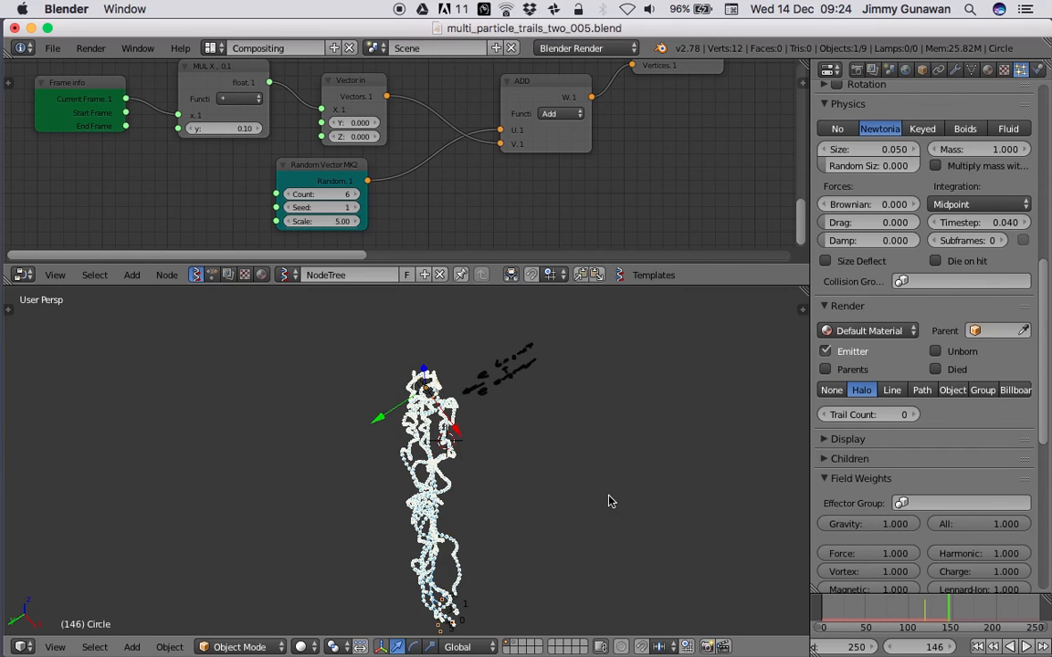